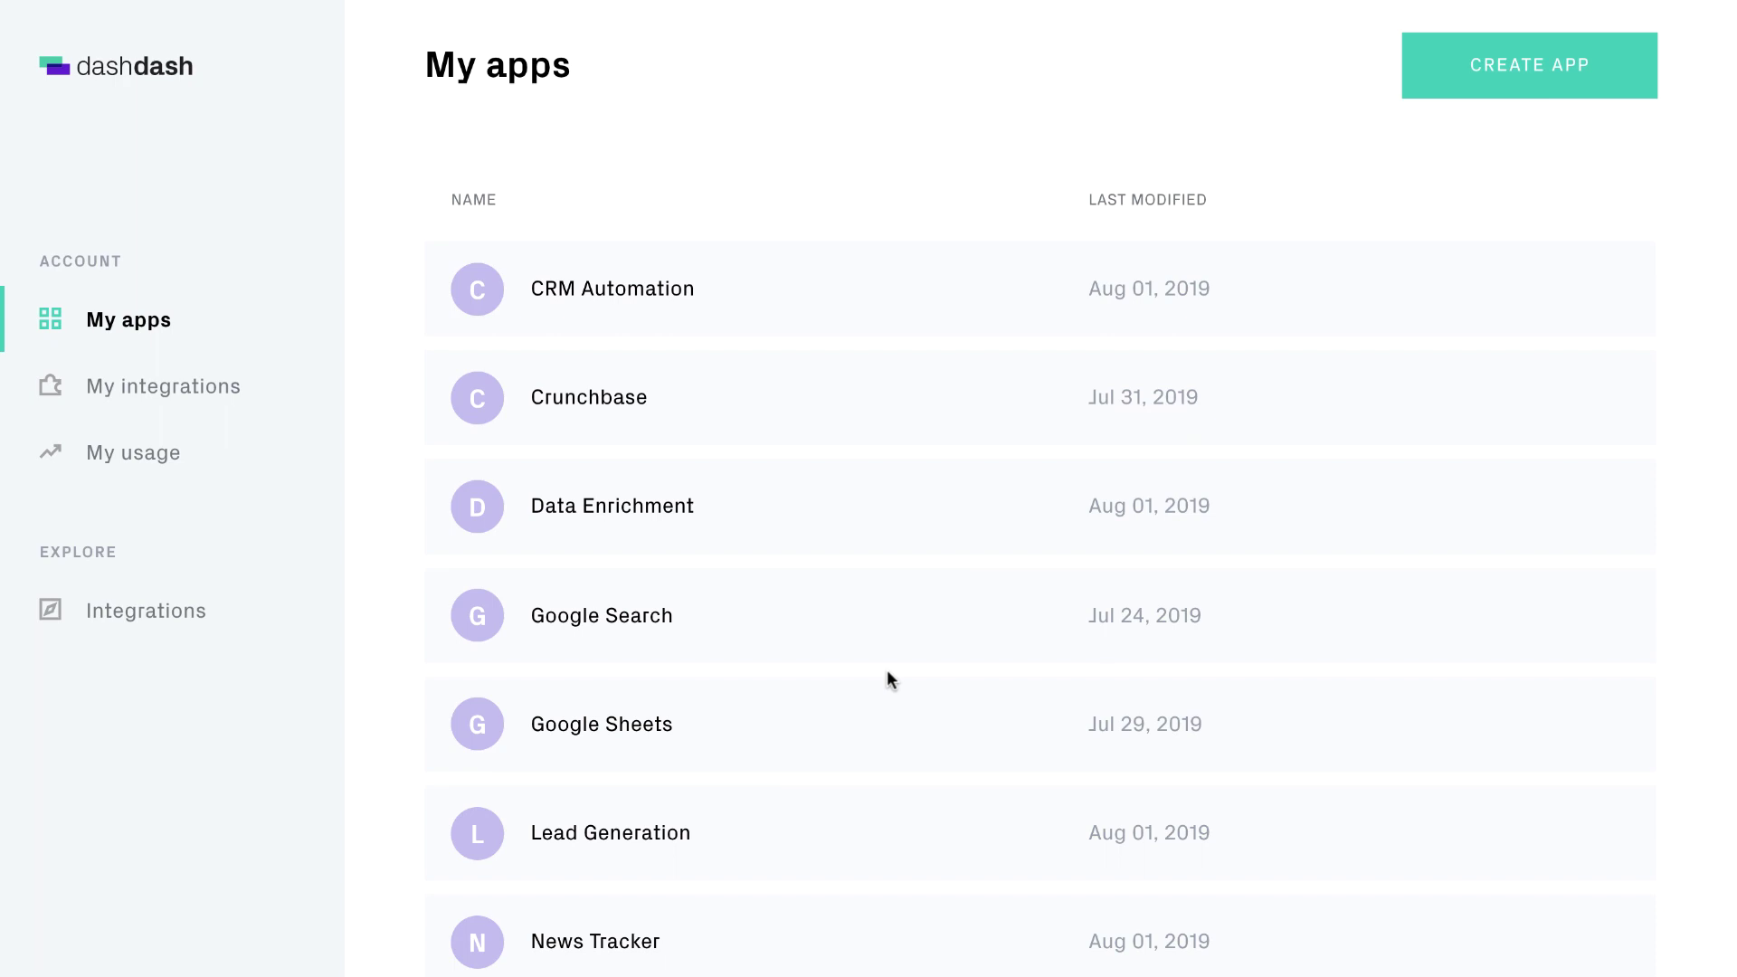
Step: Open the Crunchbase integration, request to connect it and proceed to adding a payment method
left_click(193, 609)
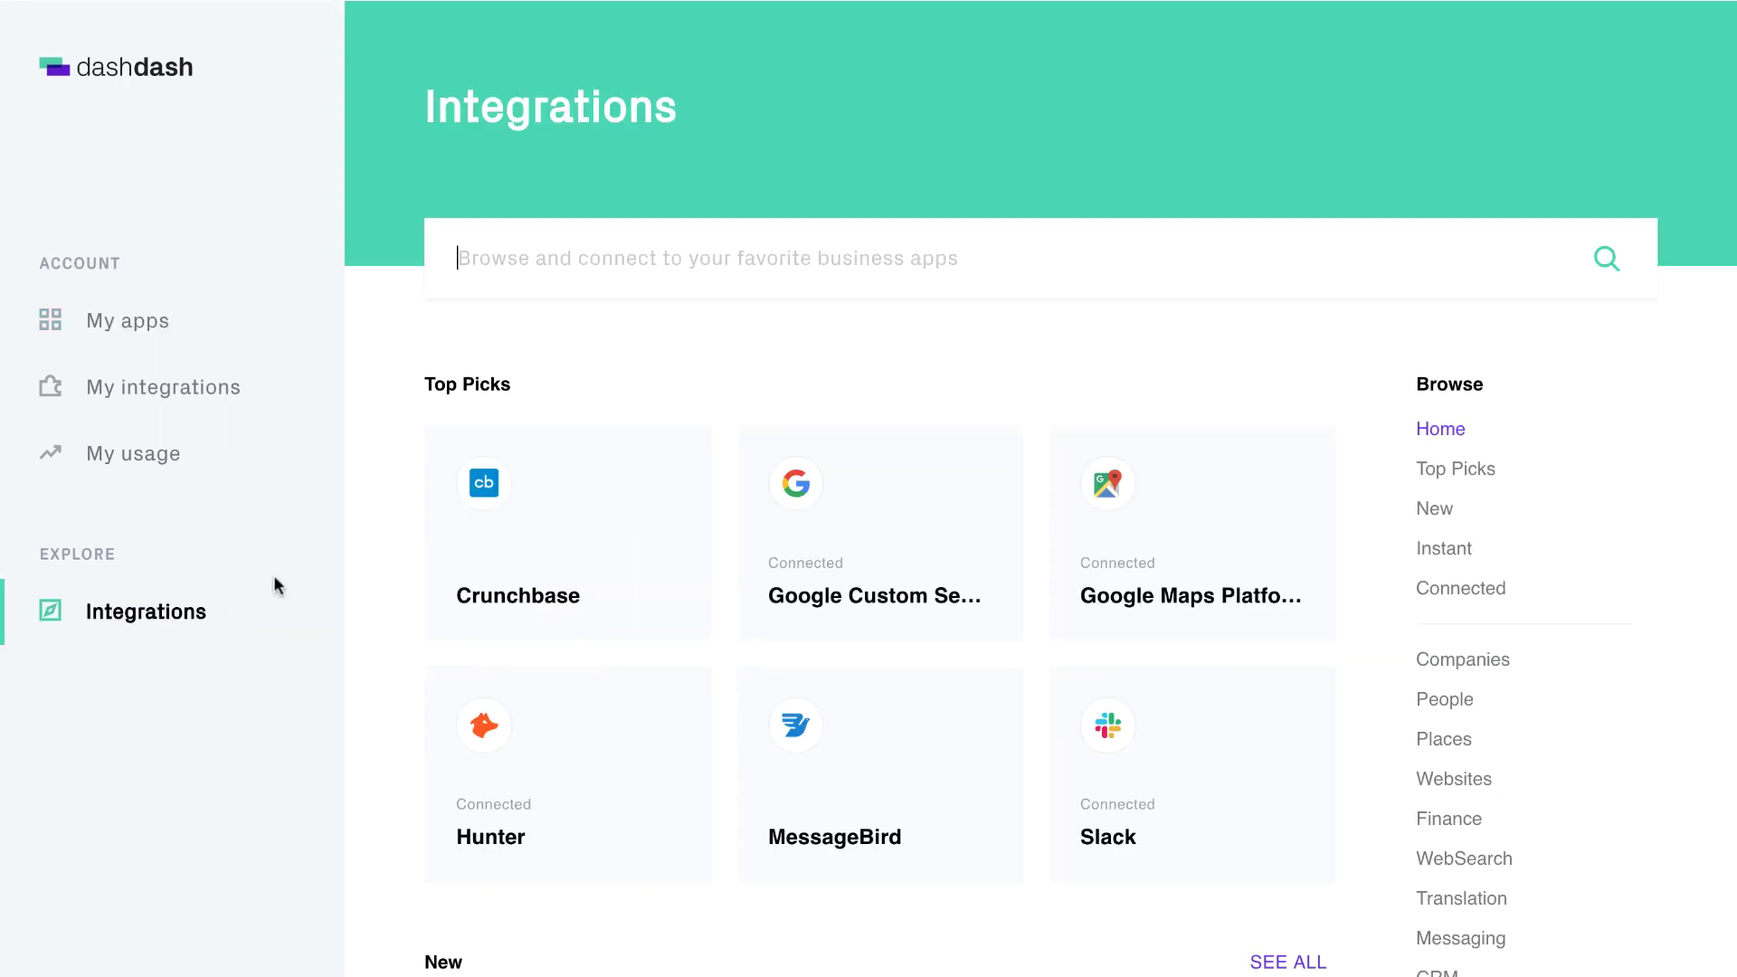
left_click(543, 546)
scroll(561, 633, "down", 1)
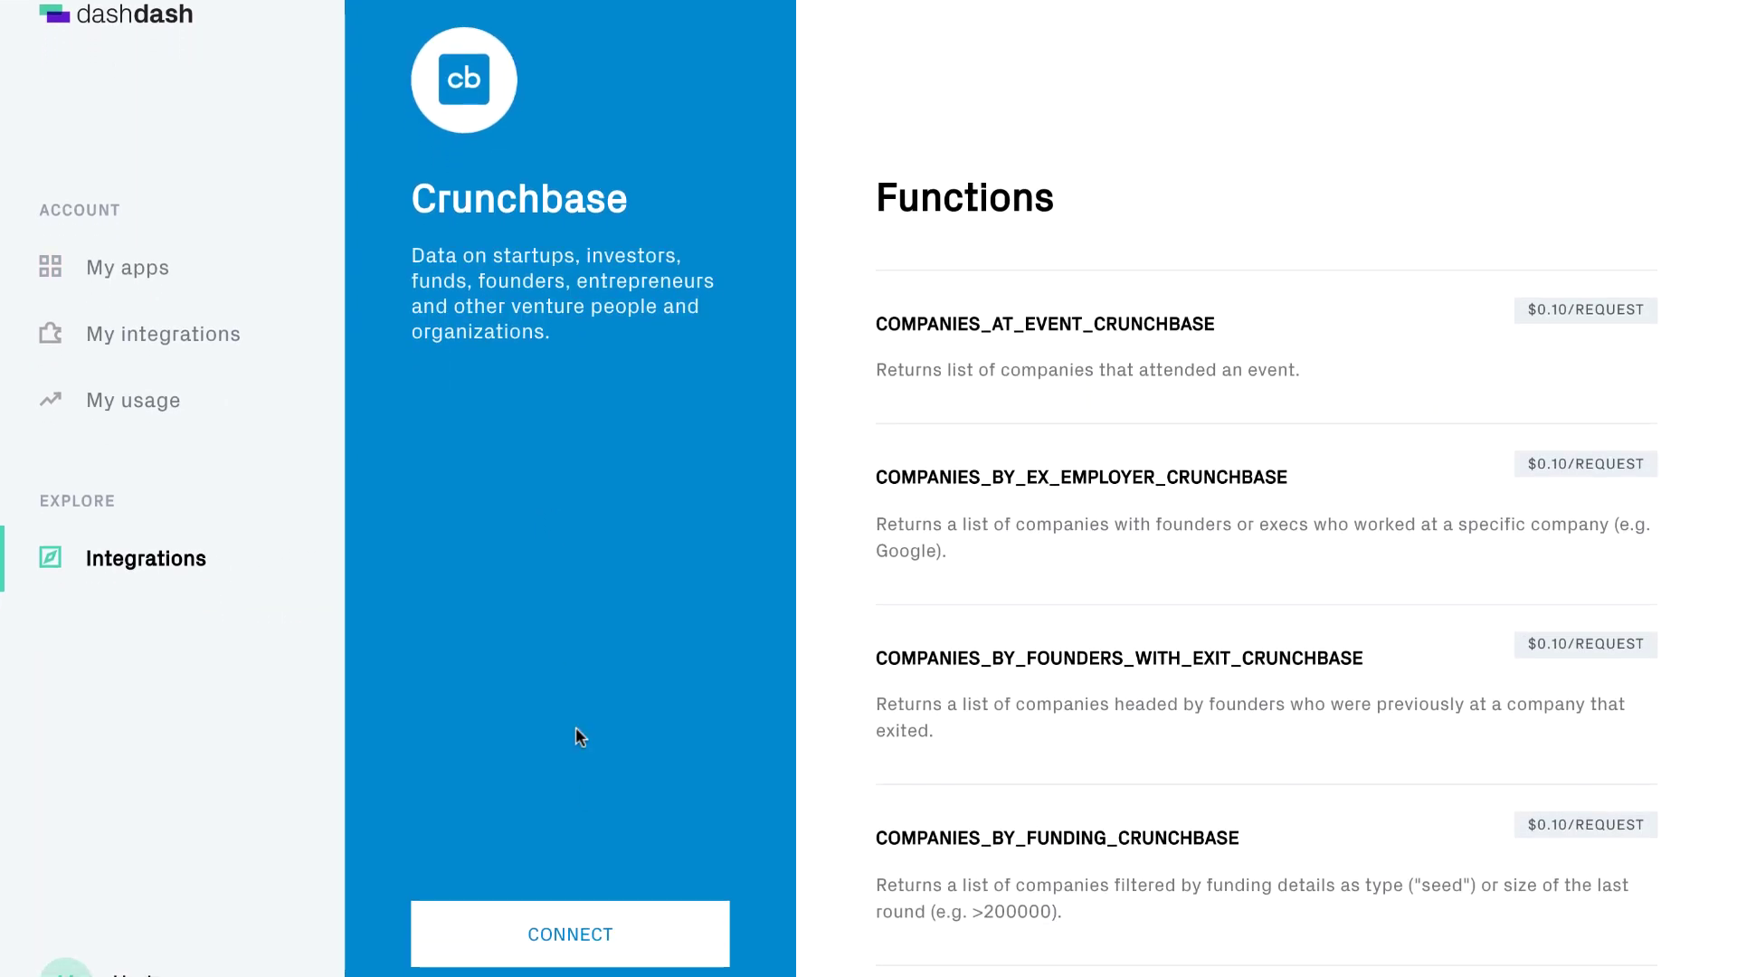
left_click(589, 931)
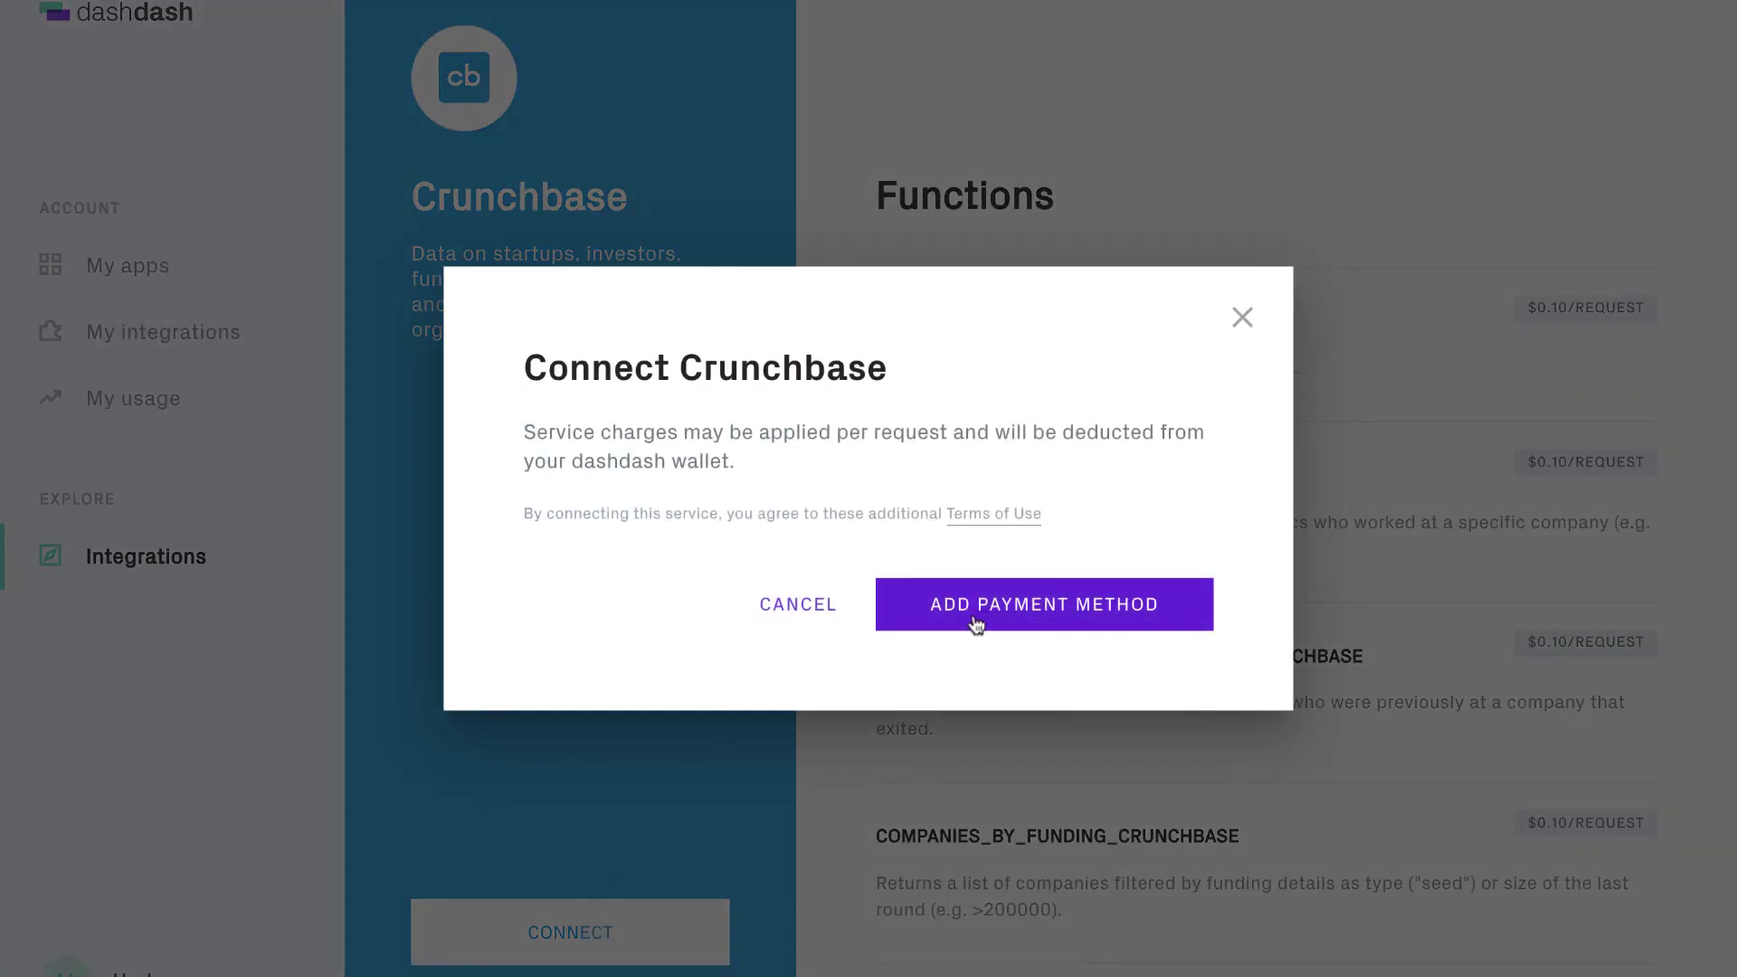
left_click(974, 619)
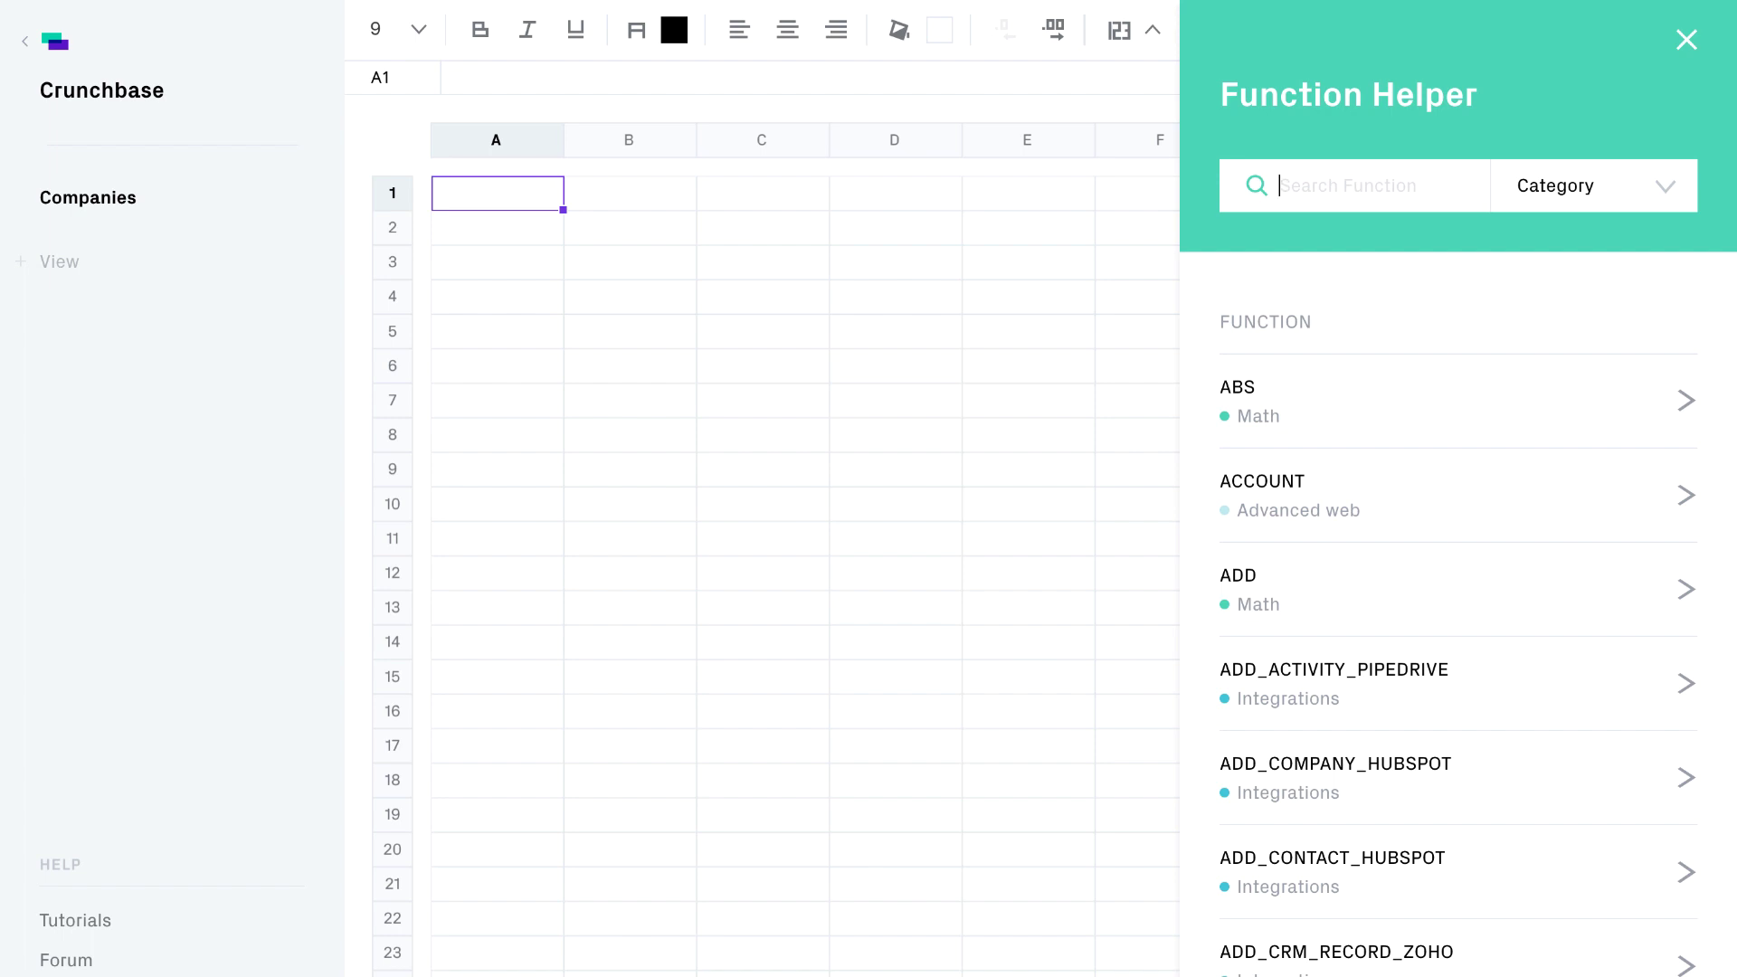
Step: Search the Function Helper for CRUNCHBASE and examine the details of the COMPANIES_BY_SIZE_CRUNCHBASE function
type("CRUNCHBASE")
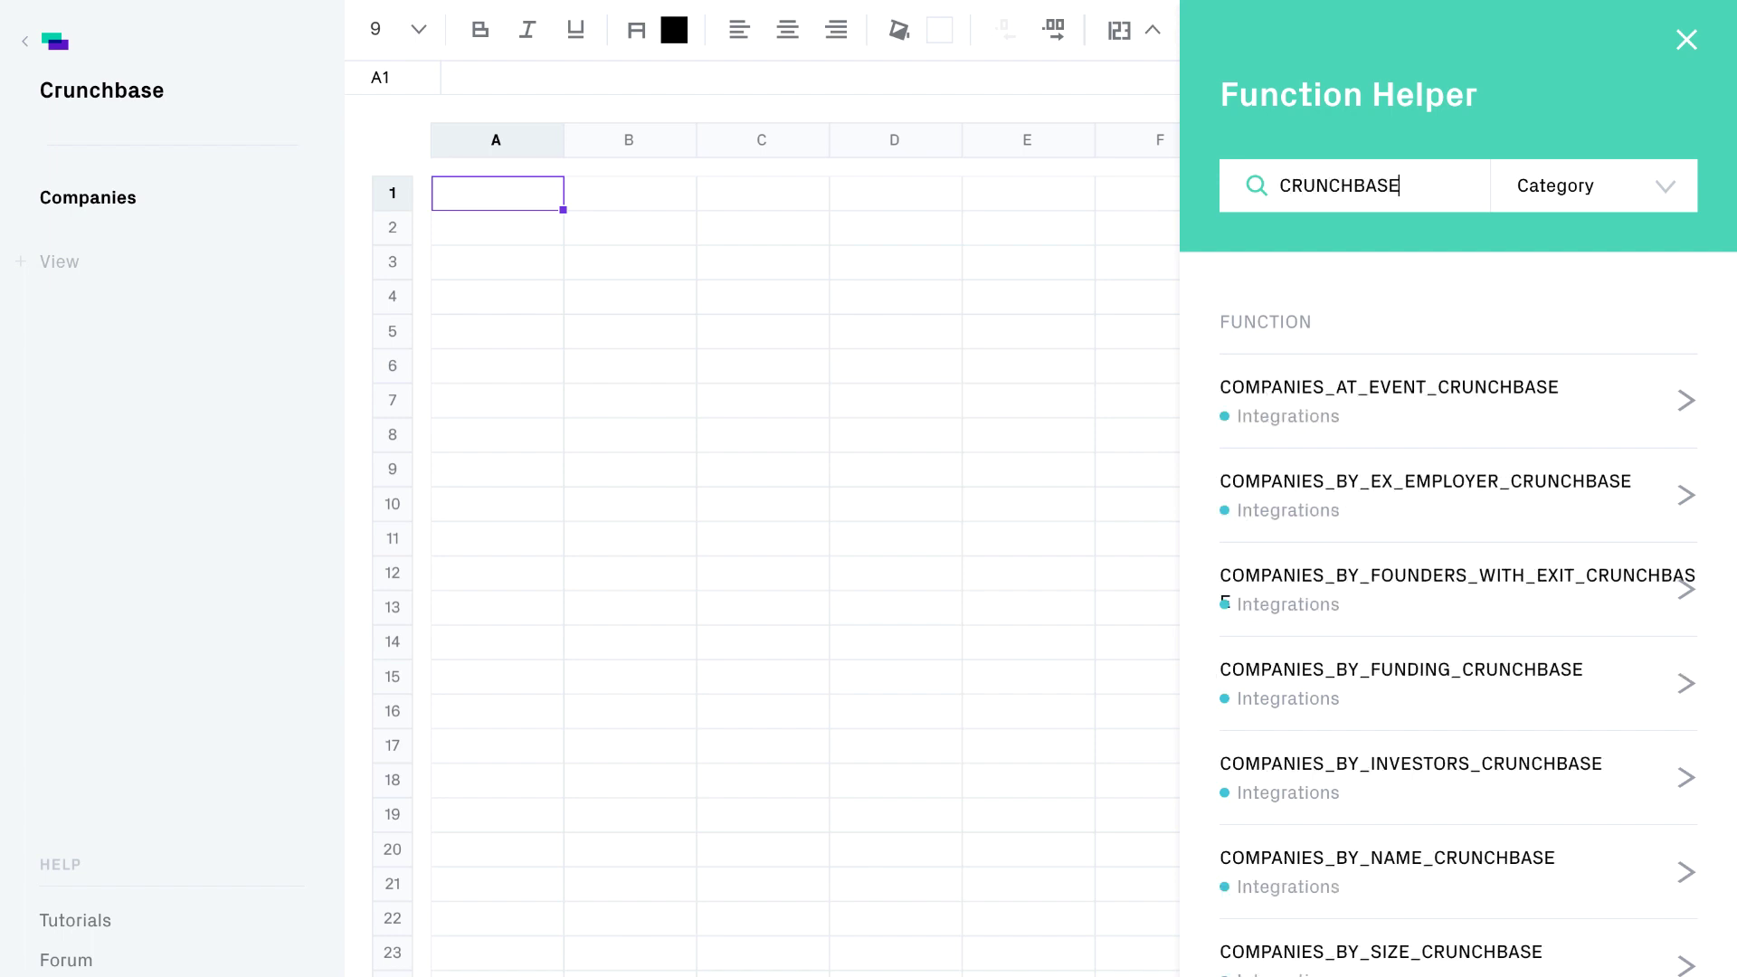
scroll(1613, 426, "down", 1)
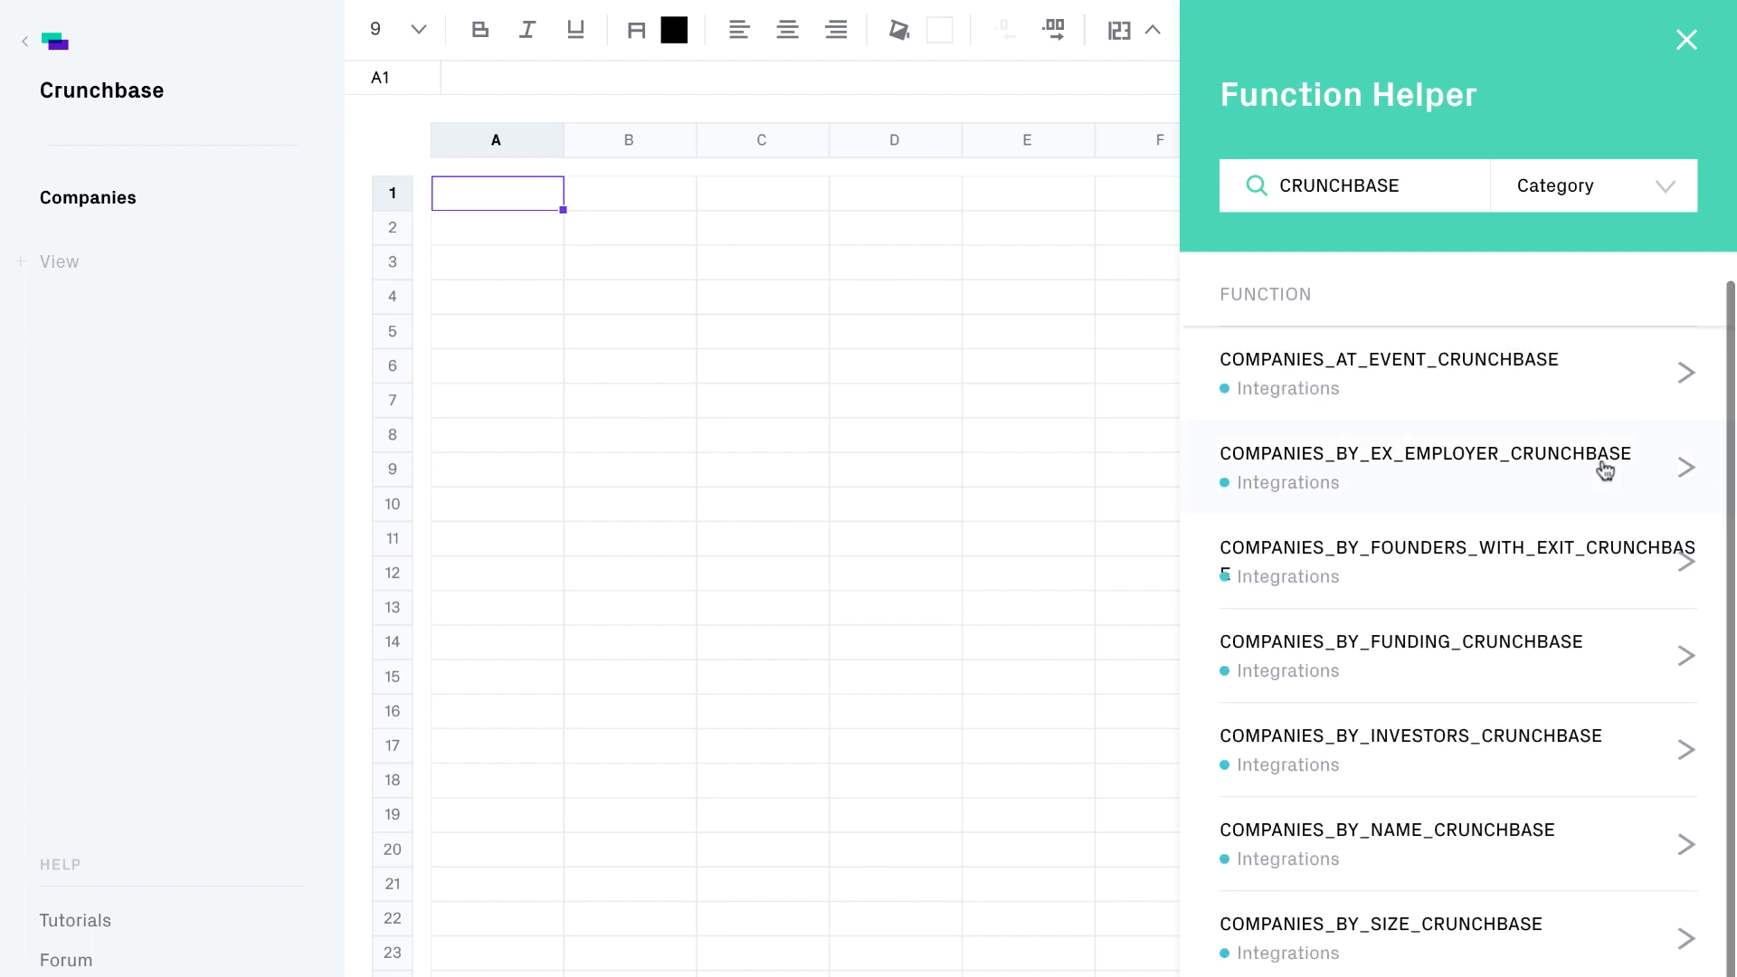
left_click(1535, 931)
scroll(1531, 923, "down", 5)
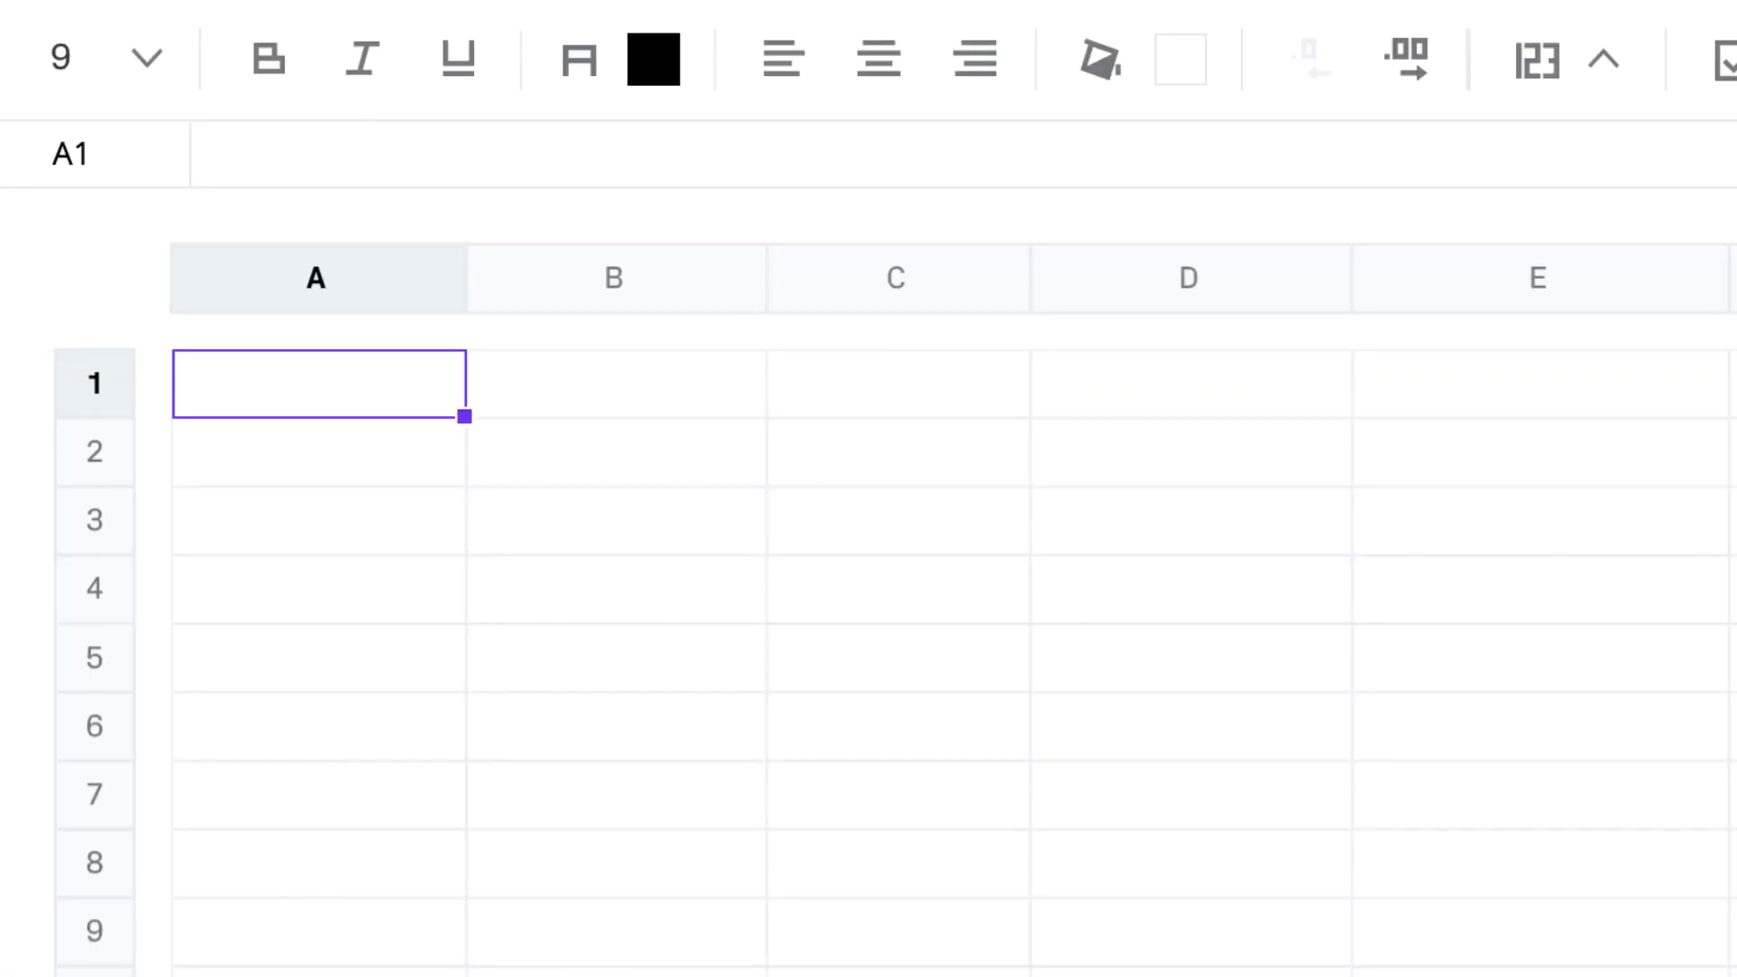
Step: Enter =COMPANIES_BY_NAME_CRUNCHBASE("Superhuman","San Francisco") in cell A1
type("=COMPANIES_BY_NAME")
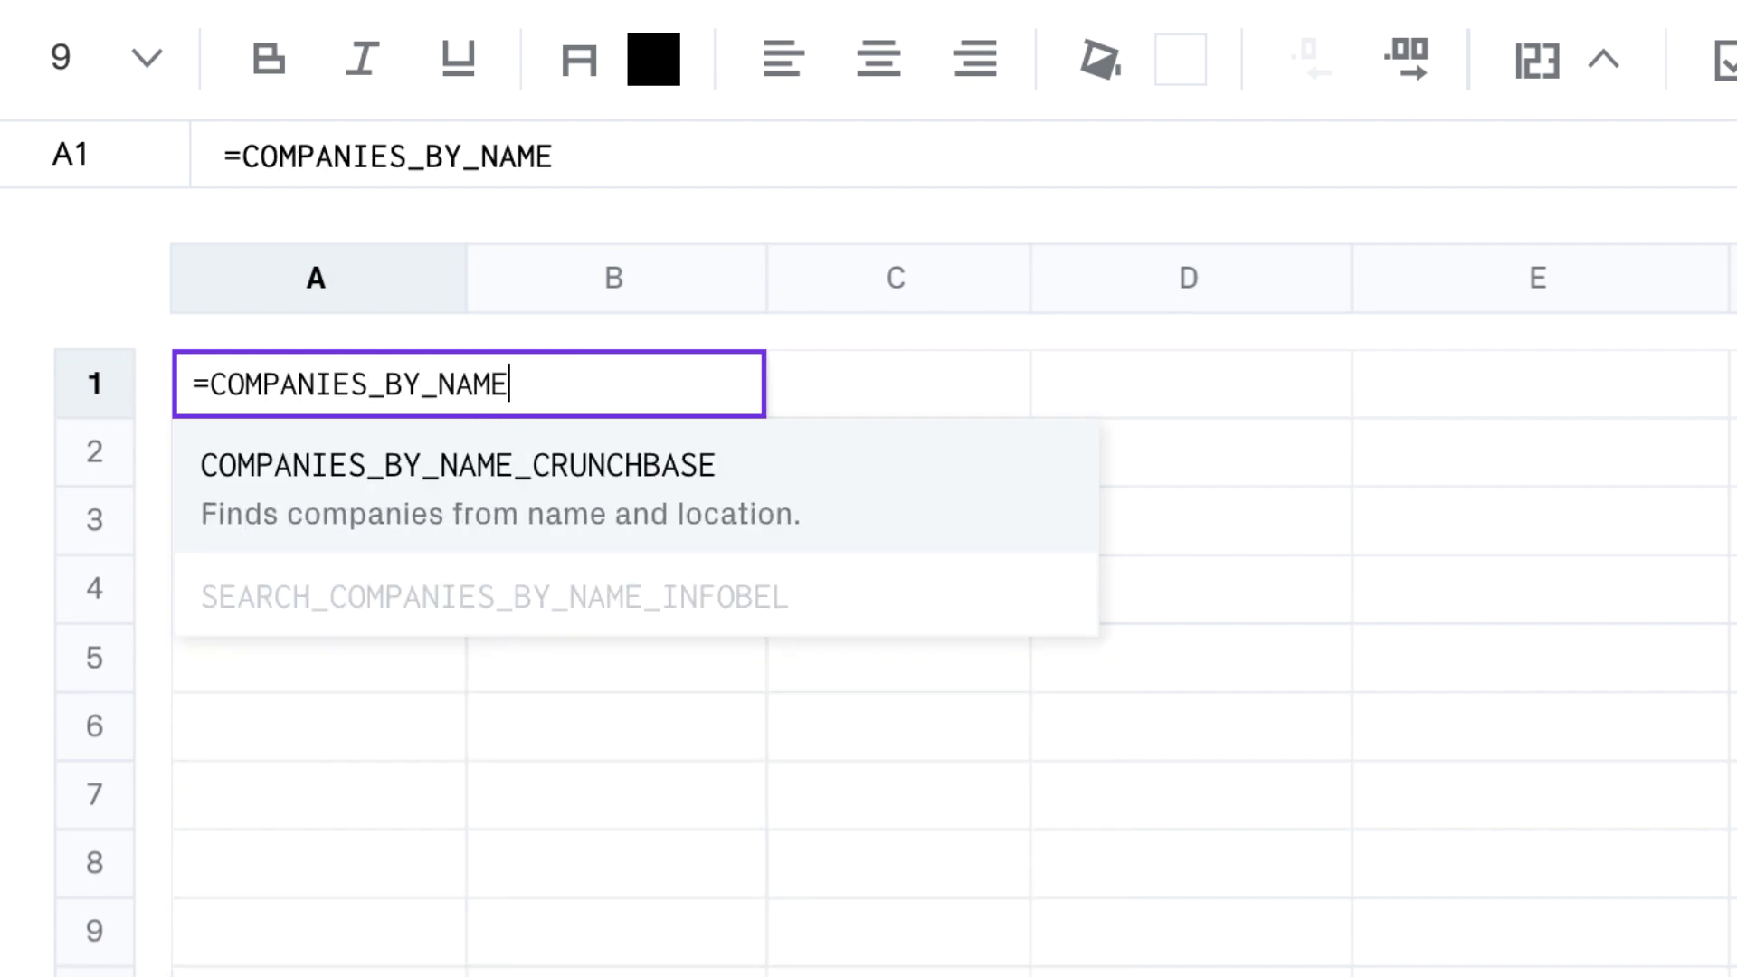
type("_CRUNCHBASE(\"Super")
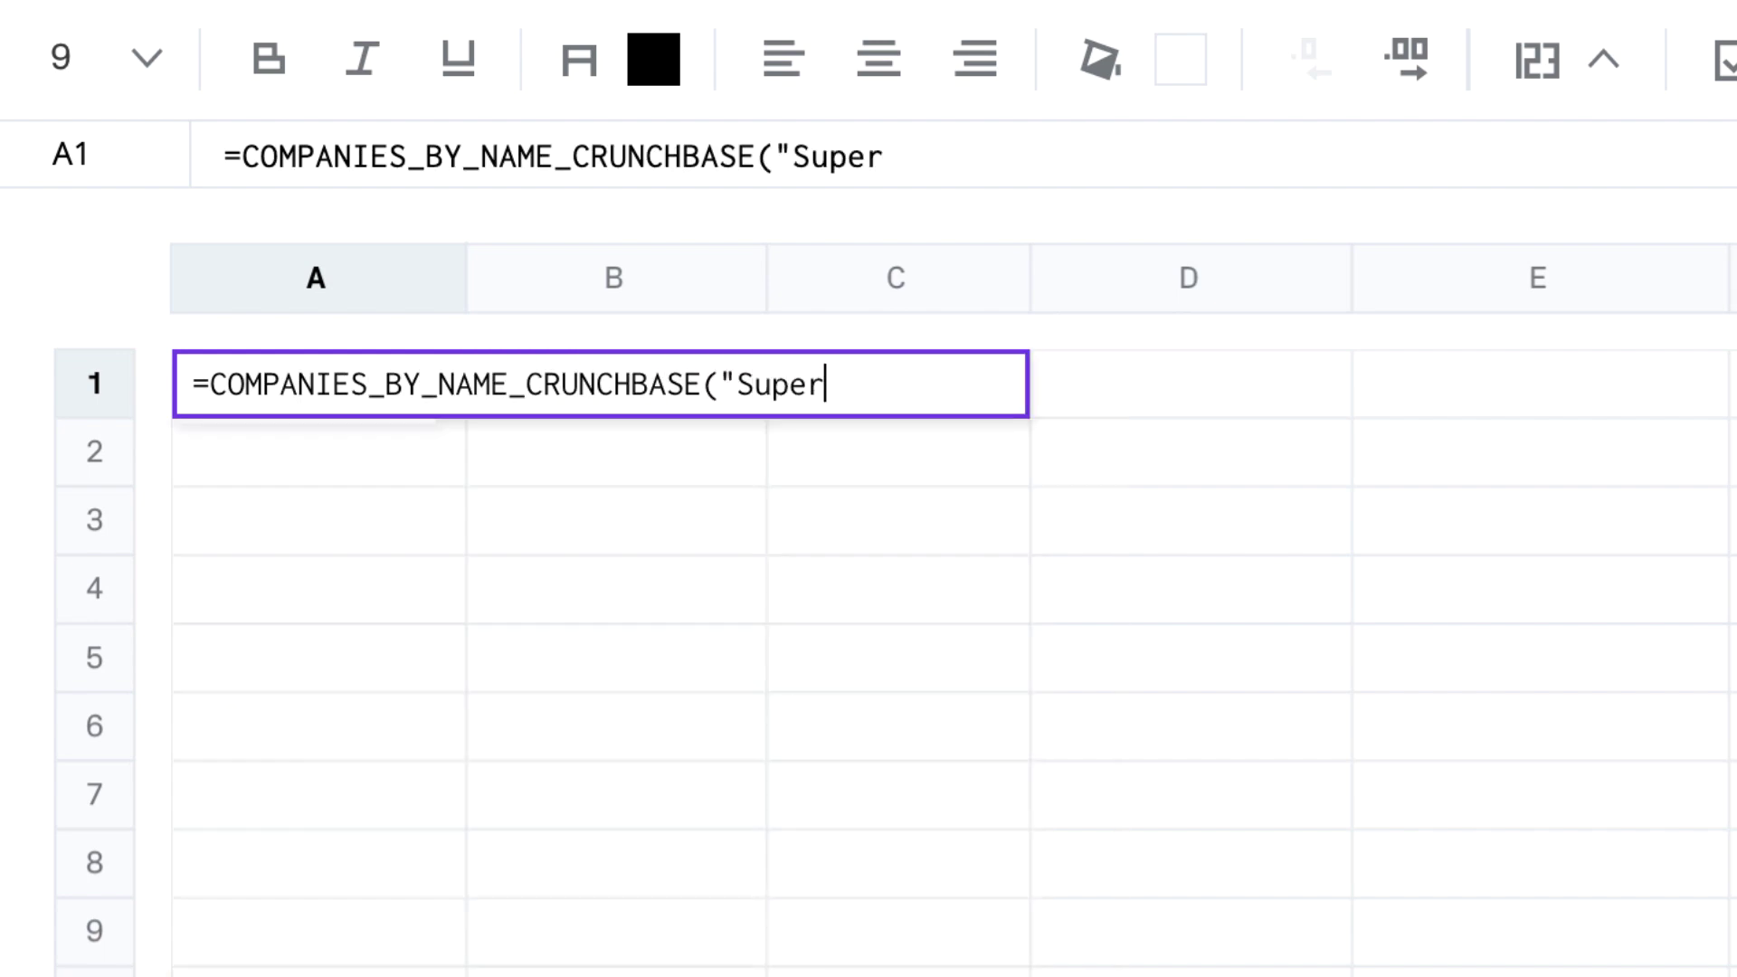
type("human\",\"San Francisco\")")
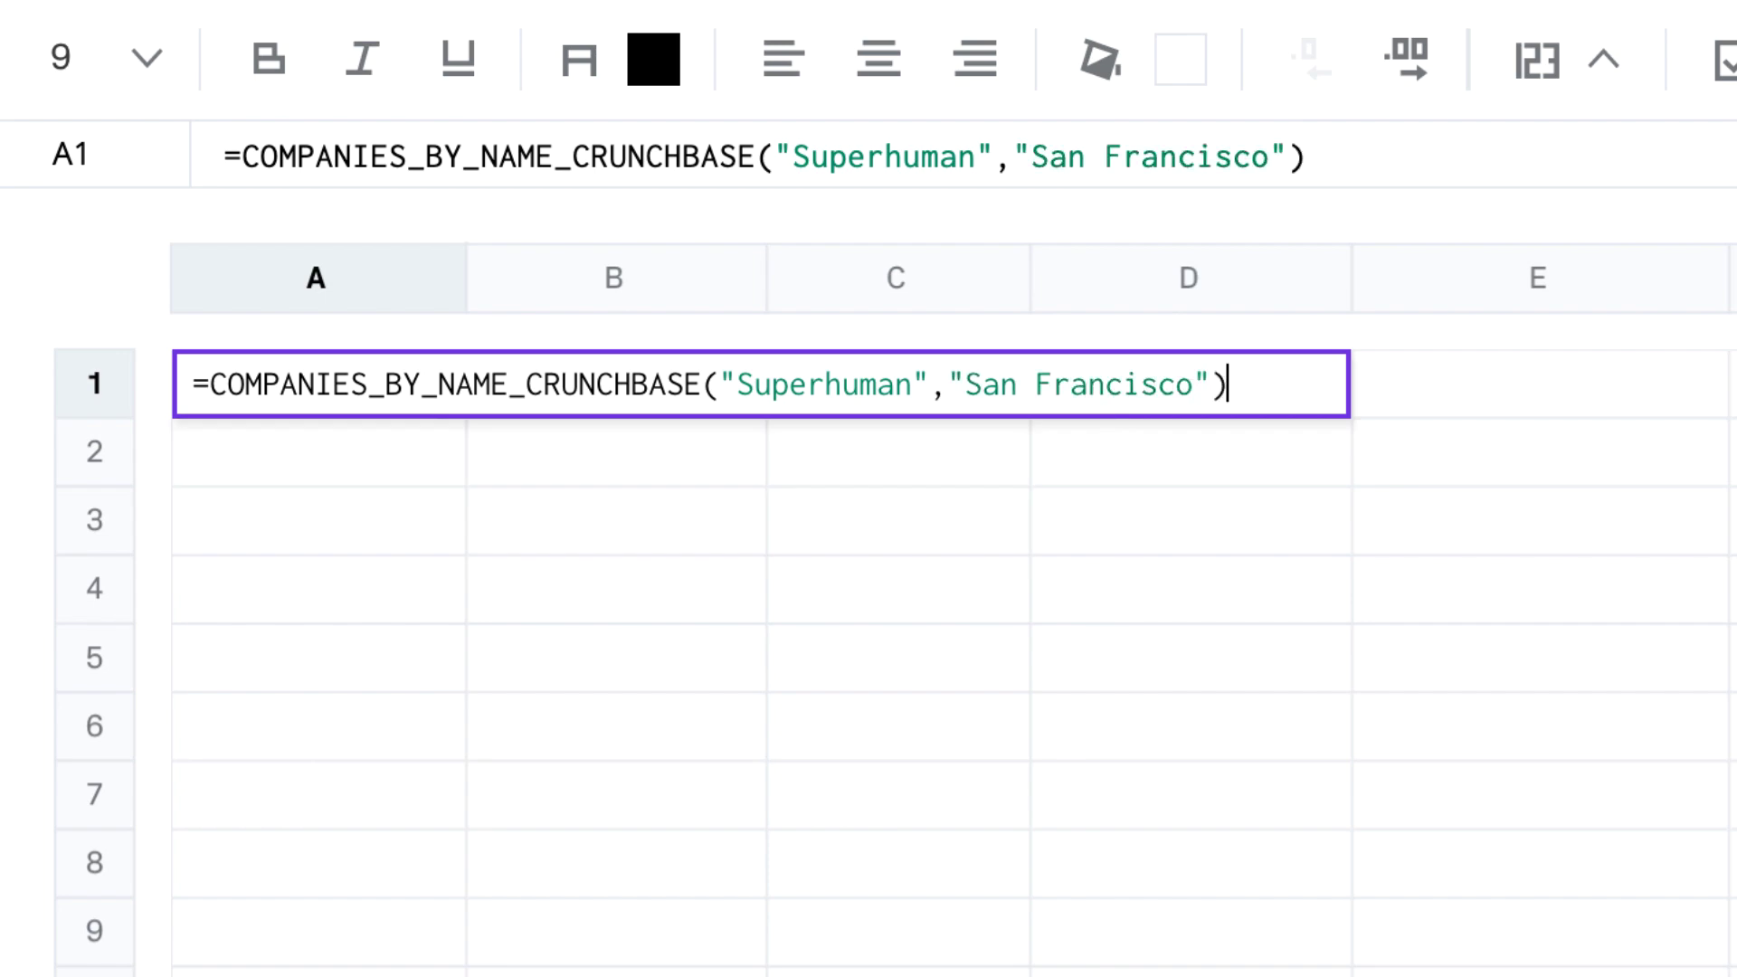
key("Return")
Step: Open the data object in cell A1 and examine the fields of the Superhuman organization record
left_click(432, 386)
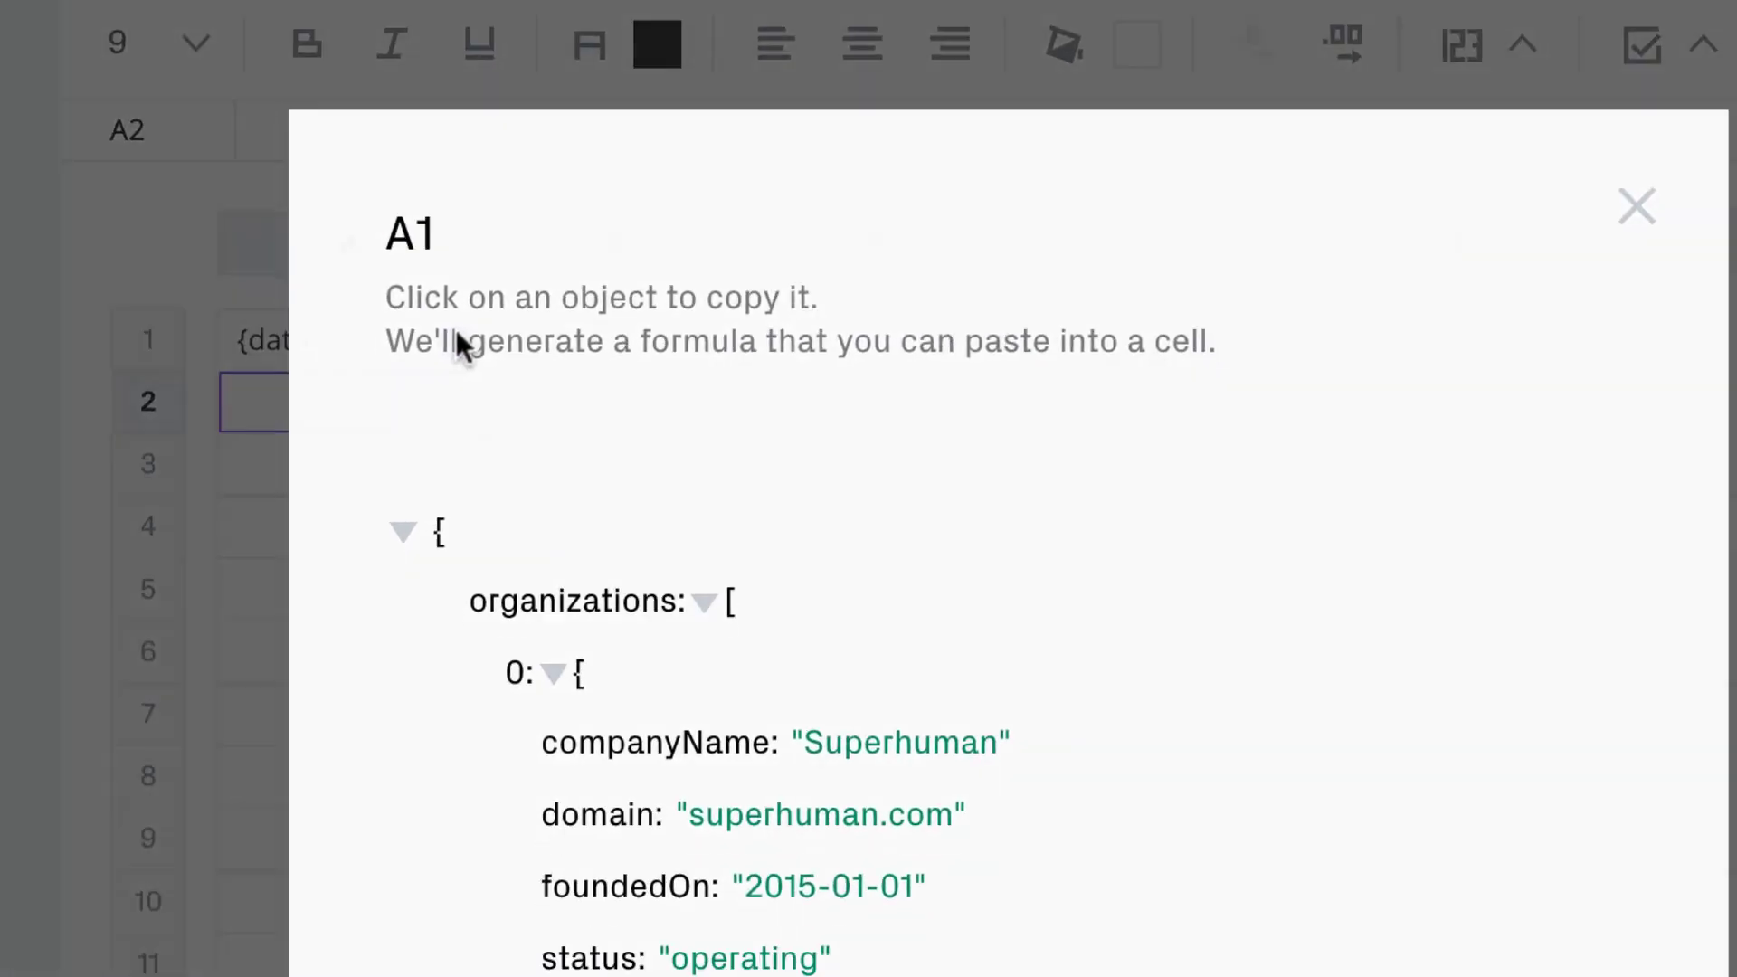
scroll(568, 414, "down", 1)
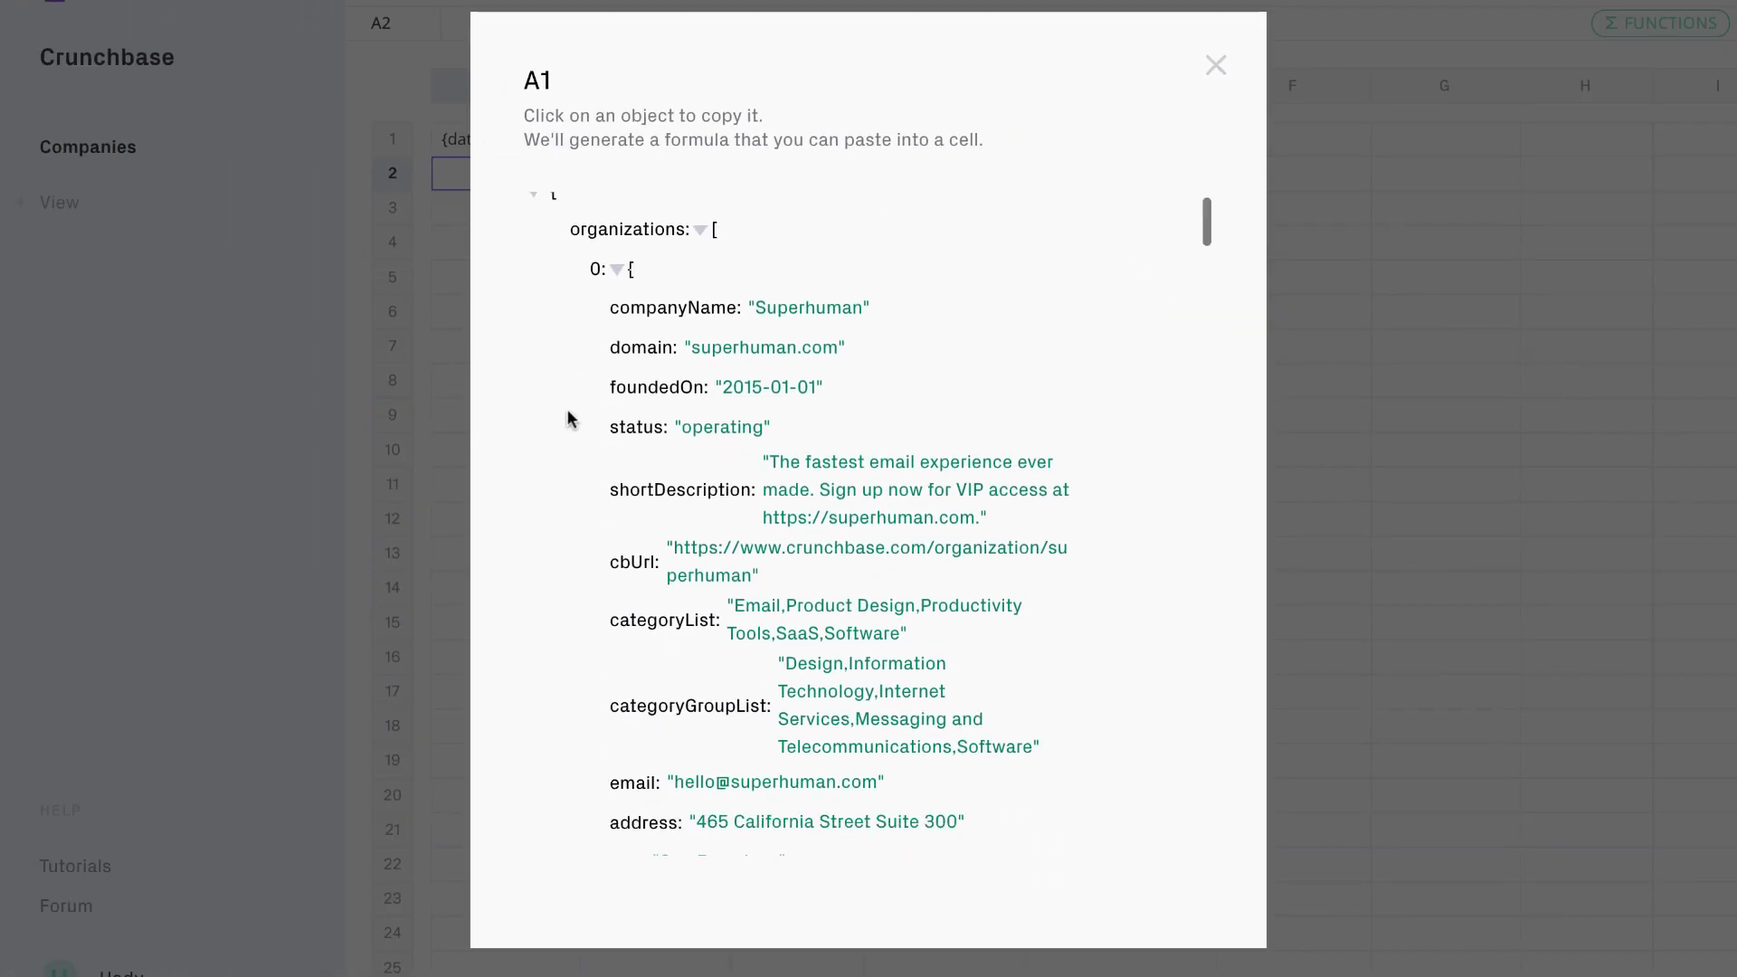
scroll(569, 418, "down", 5)
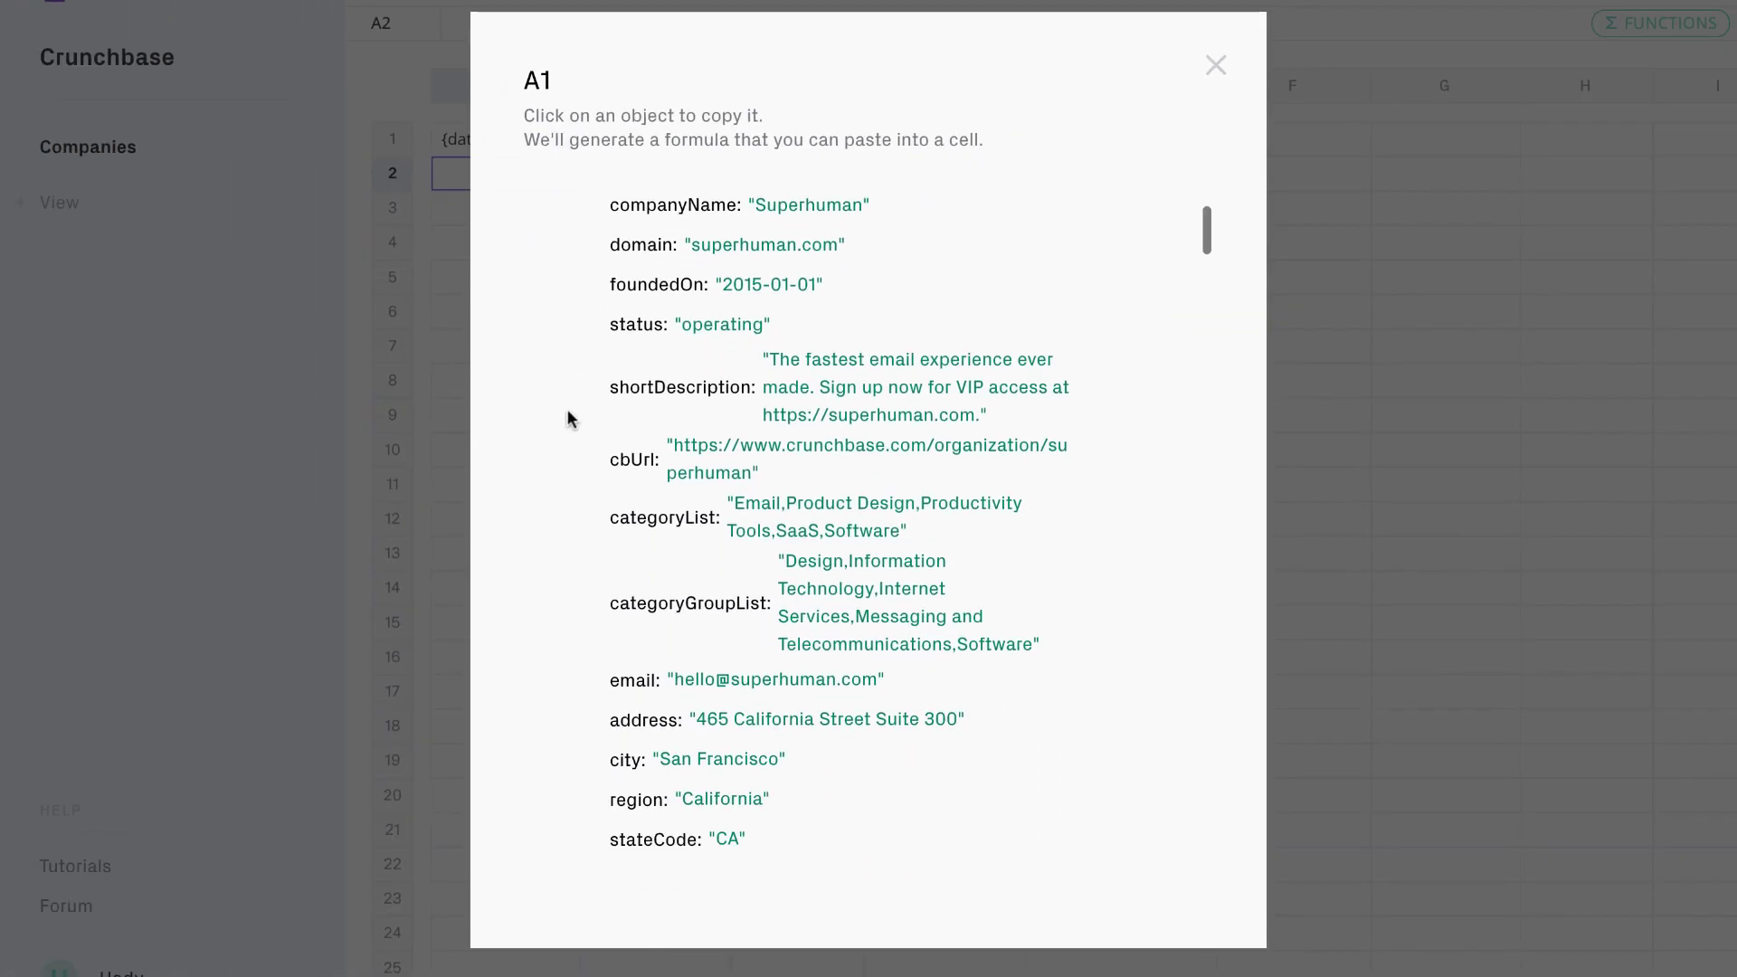
scroll(567, 418, "down", 5)
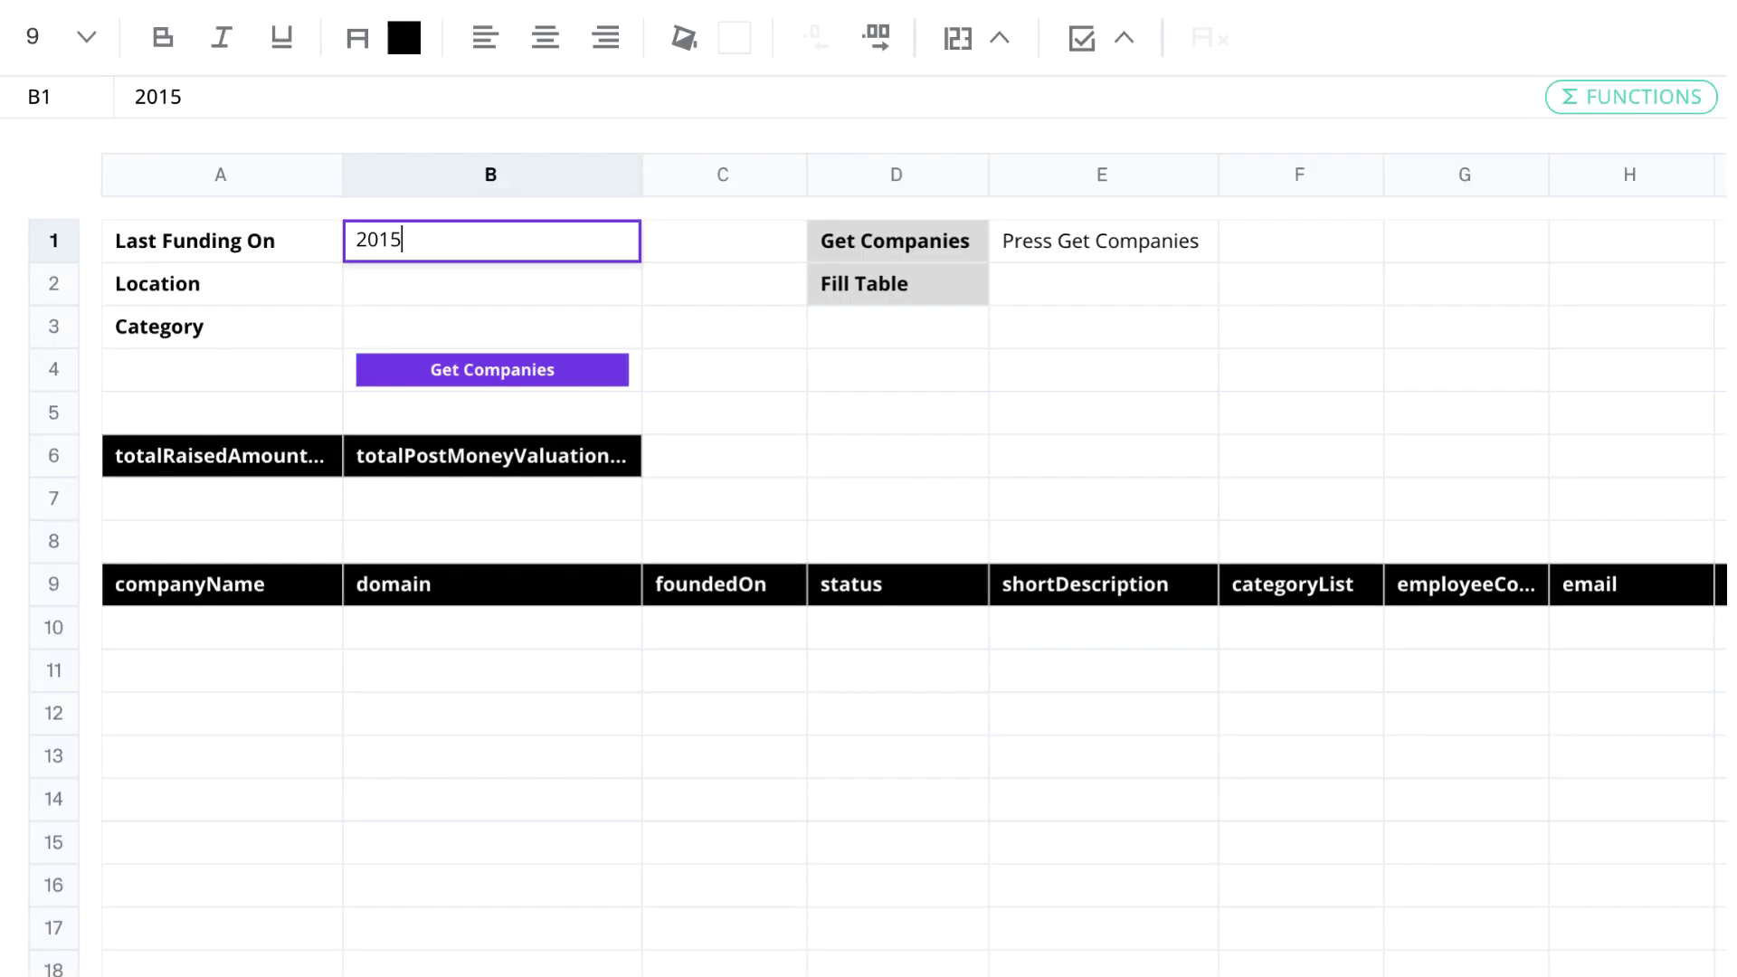
Step: Get companies with Last Funding On 2015, Location California and Category Gaming, and look through the filled table
key("Return")
type("California")
key("Return")
type("Gaming")
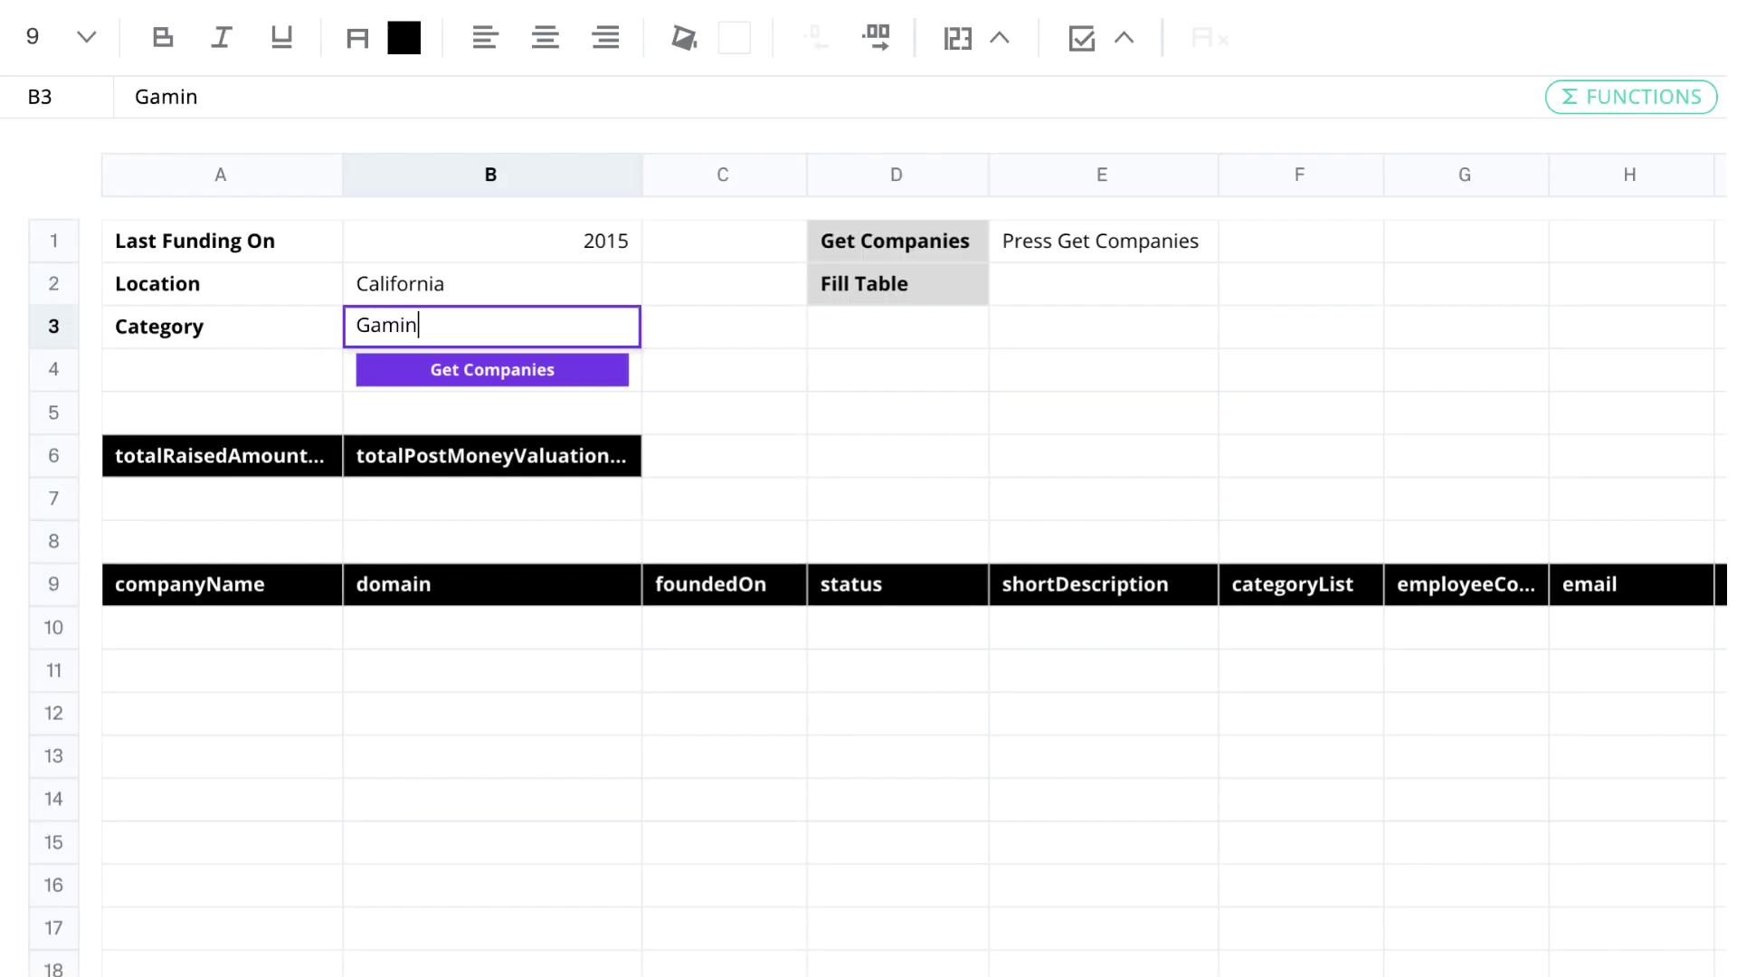
key("Return")
left_click(580, 380)
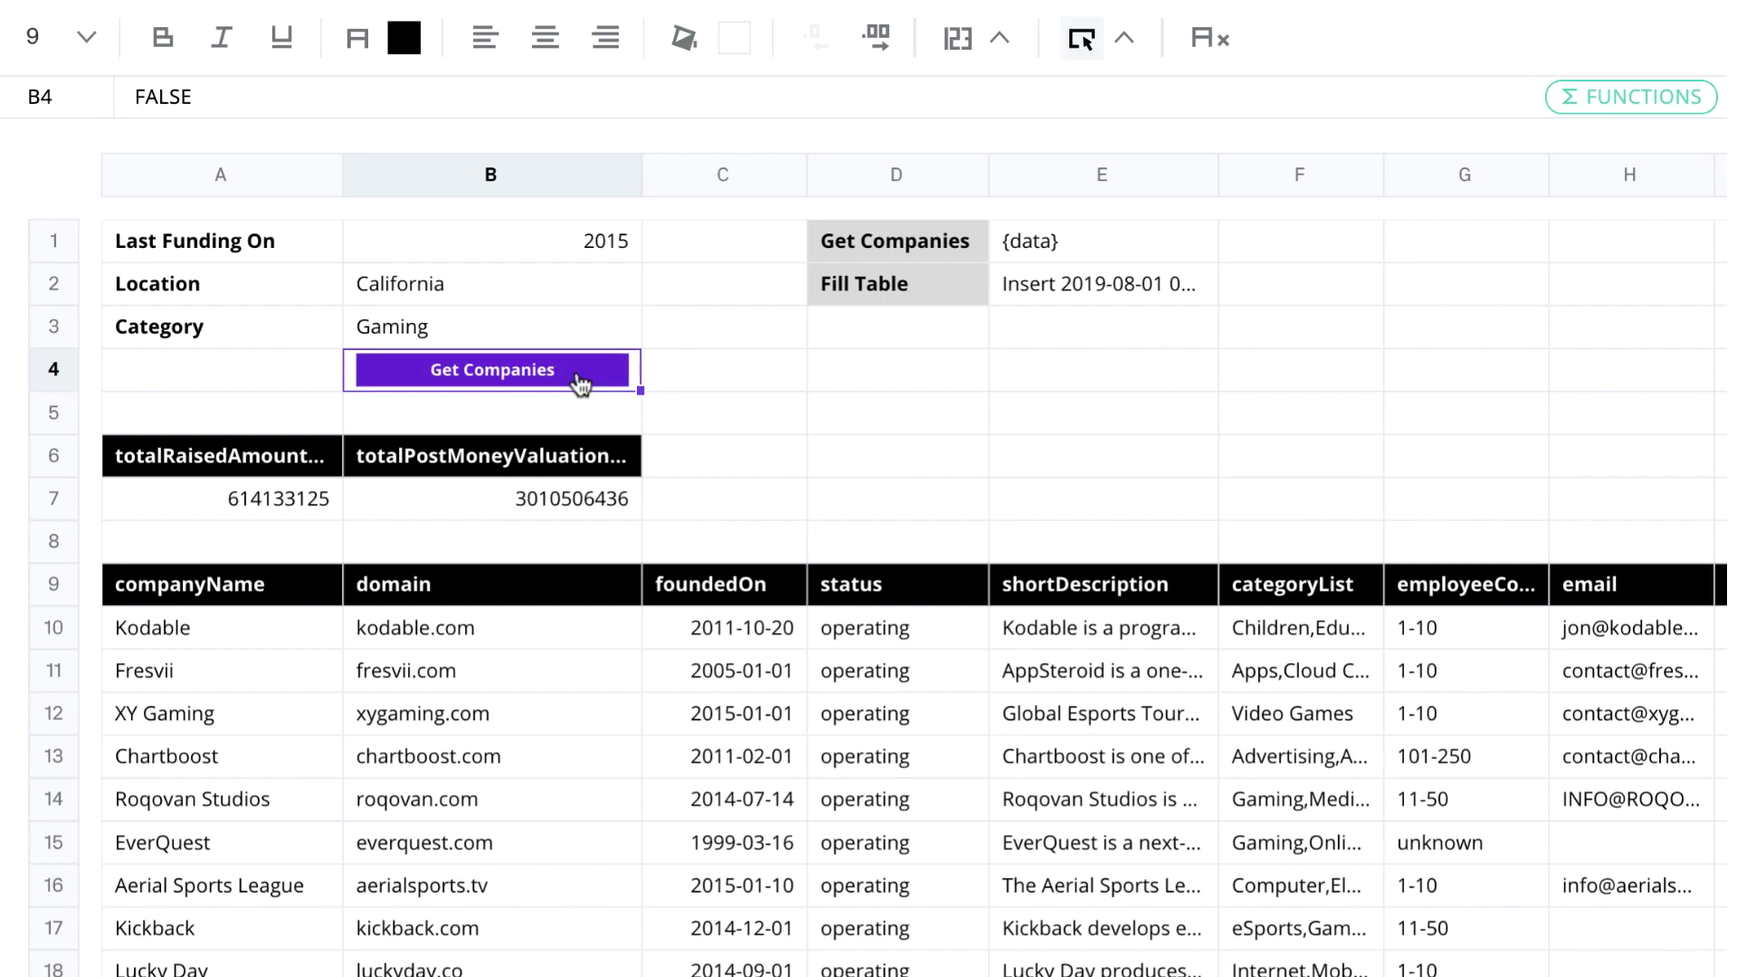
scroll(580, 383, "down", 9)
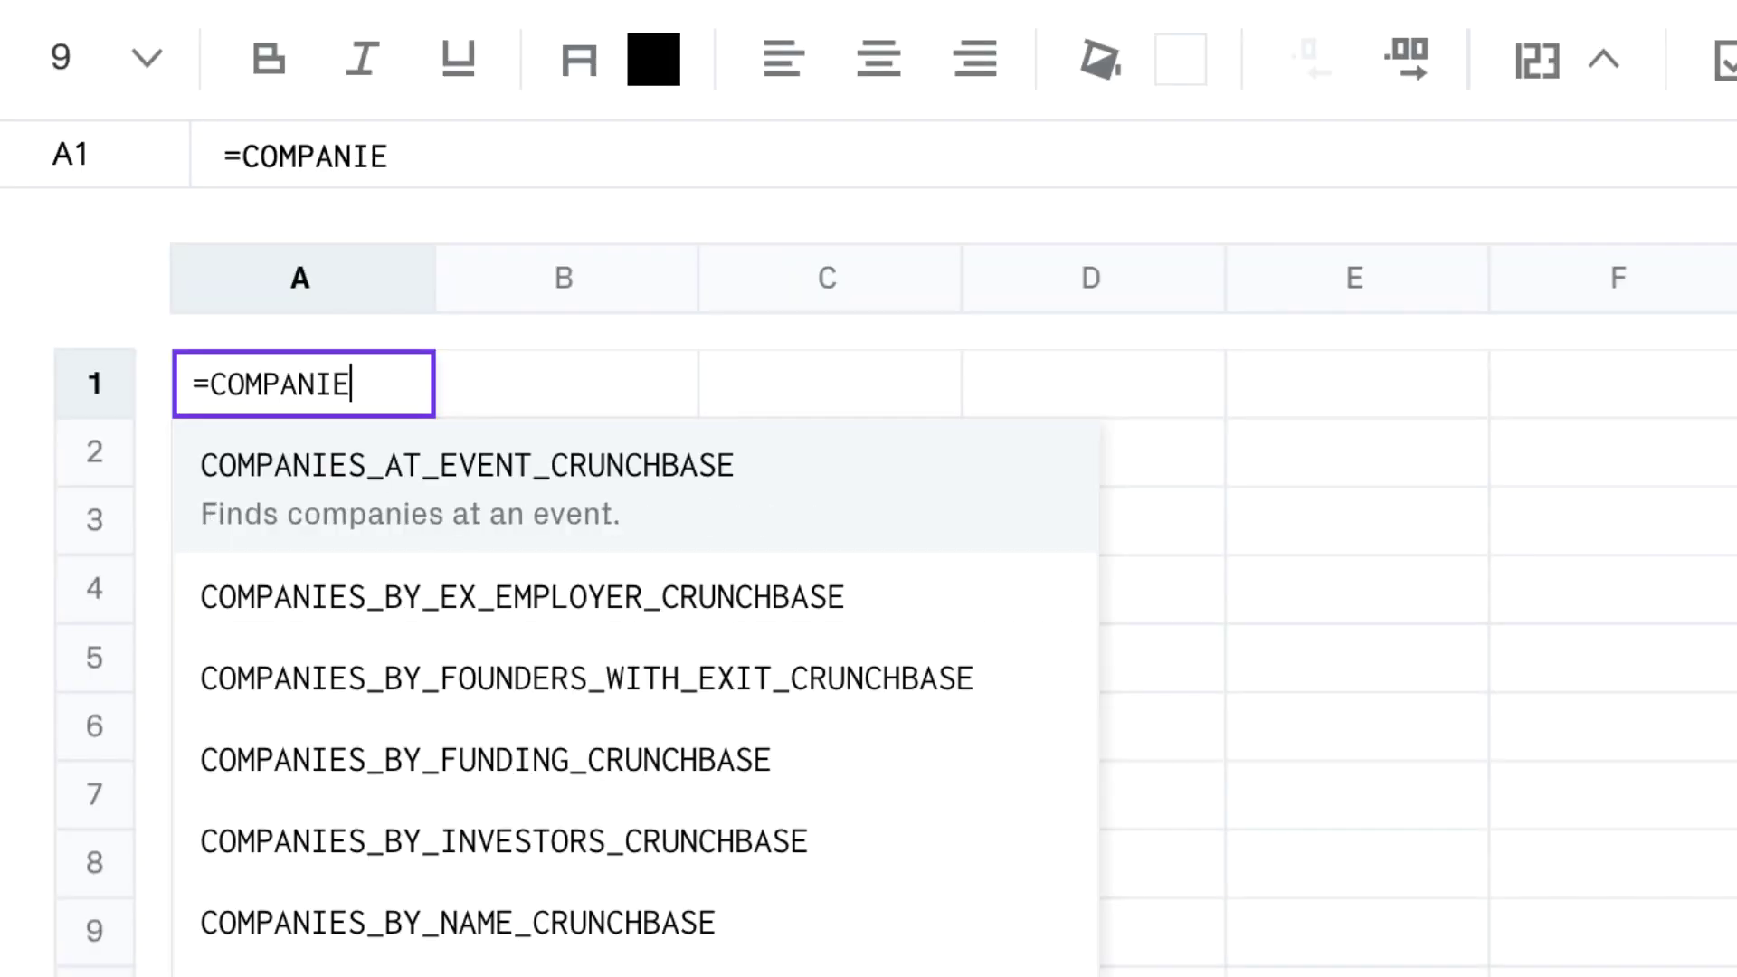
Step: Start a COMPANIES_BY_SIZE_CRUNCHBASE formula in A1, and get companies in the size template with Employees >50, Category Apps, Location France and Founded On >2010
type("S_BY_SIZE_CRU")
key("Tab")
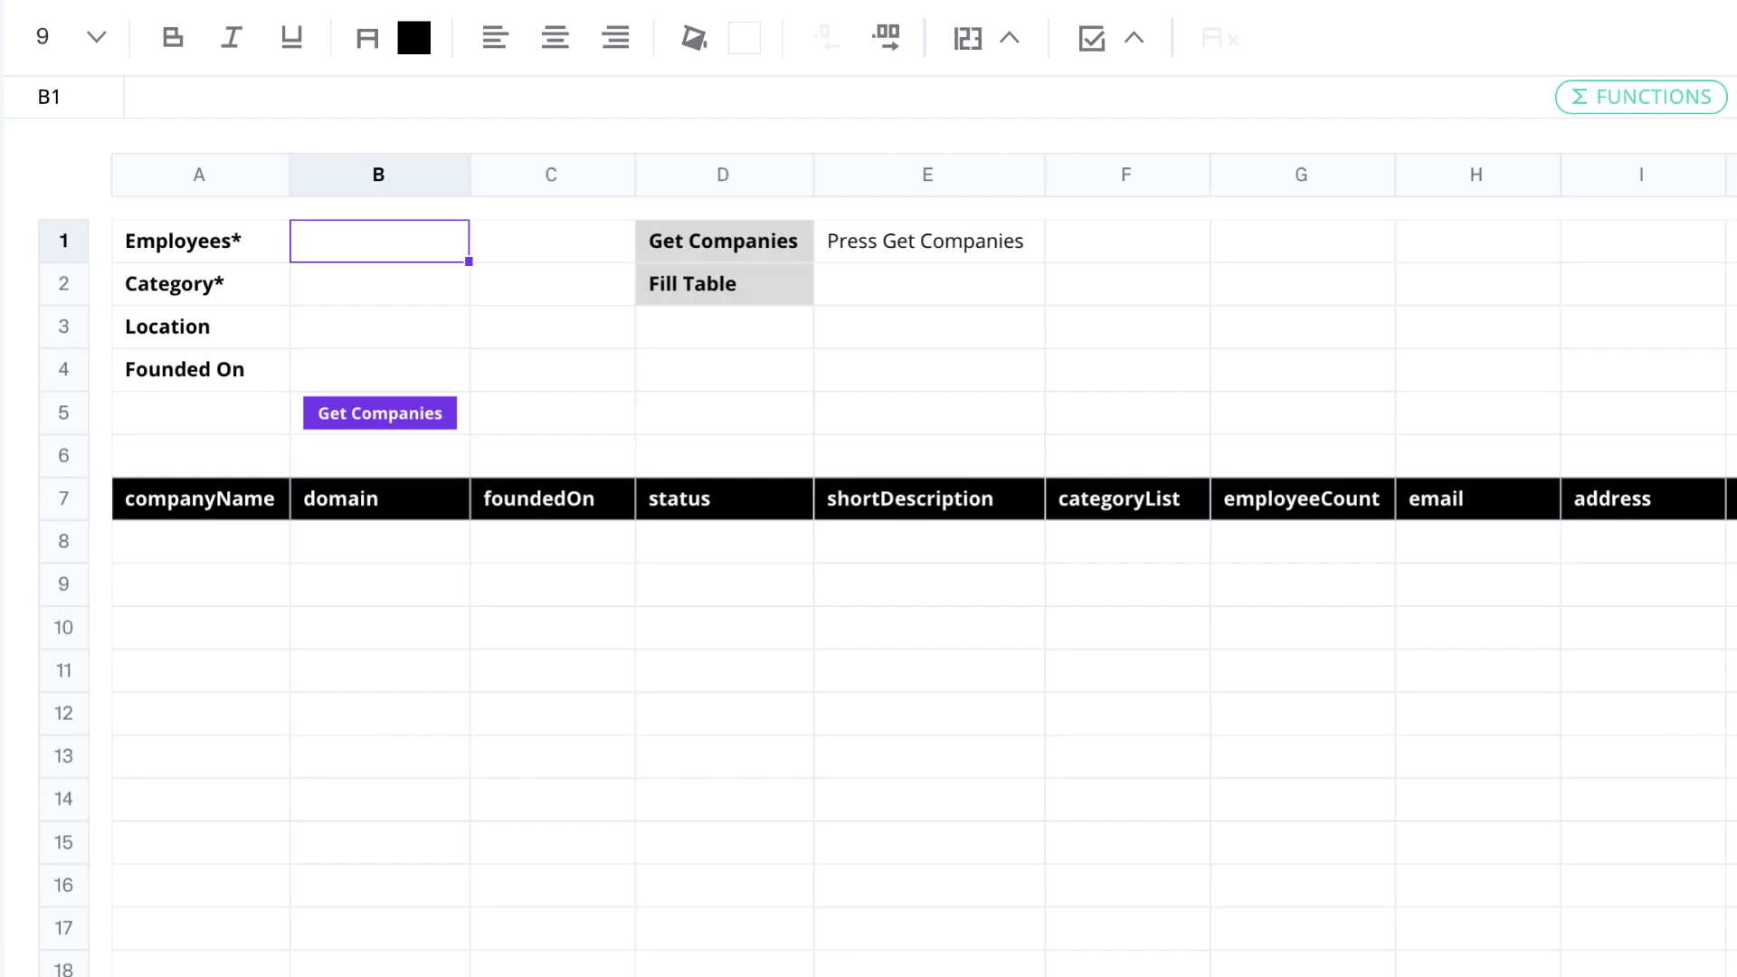
type(">50")
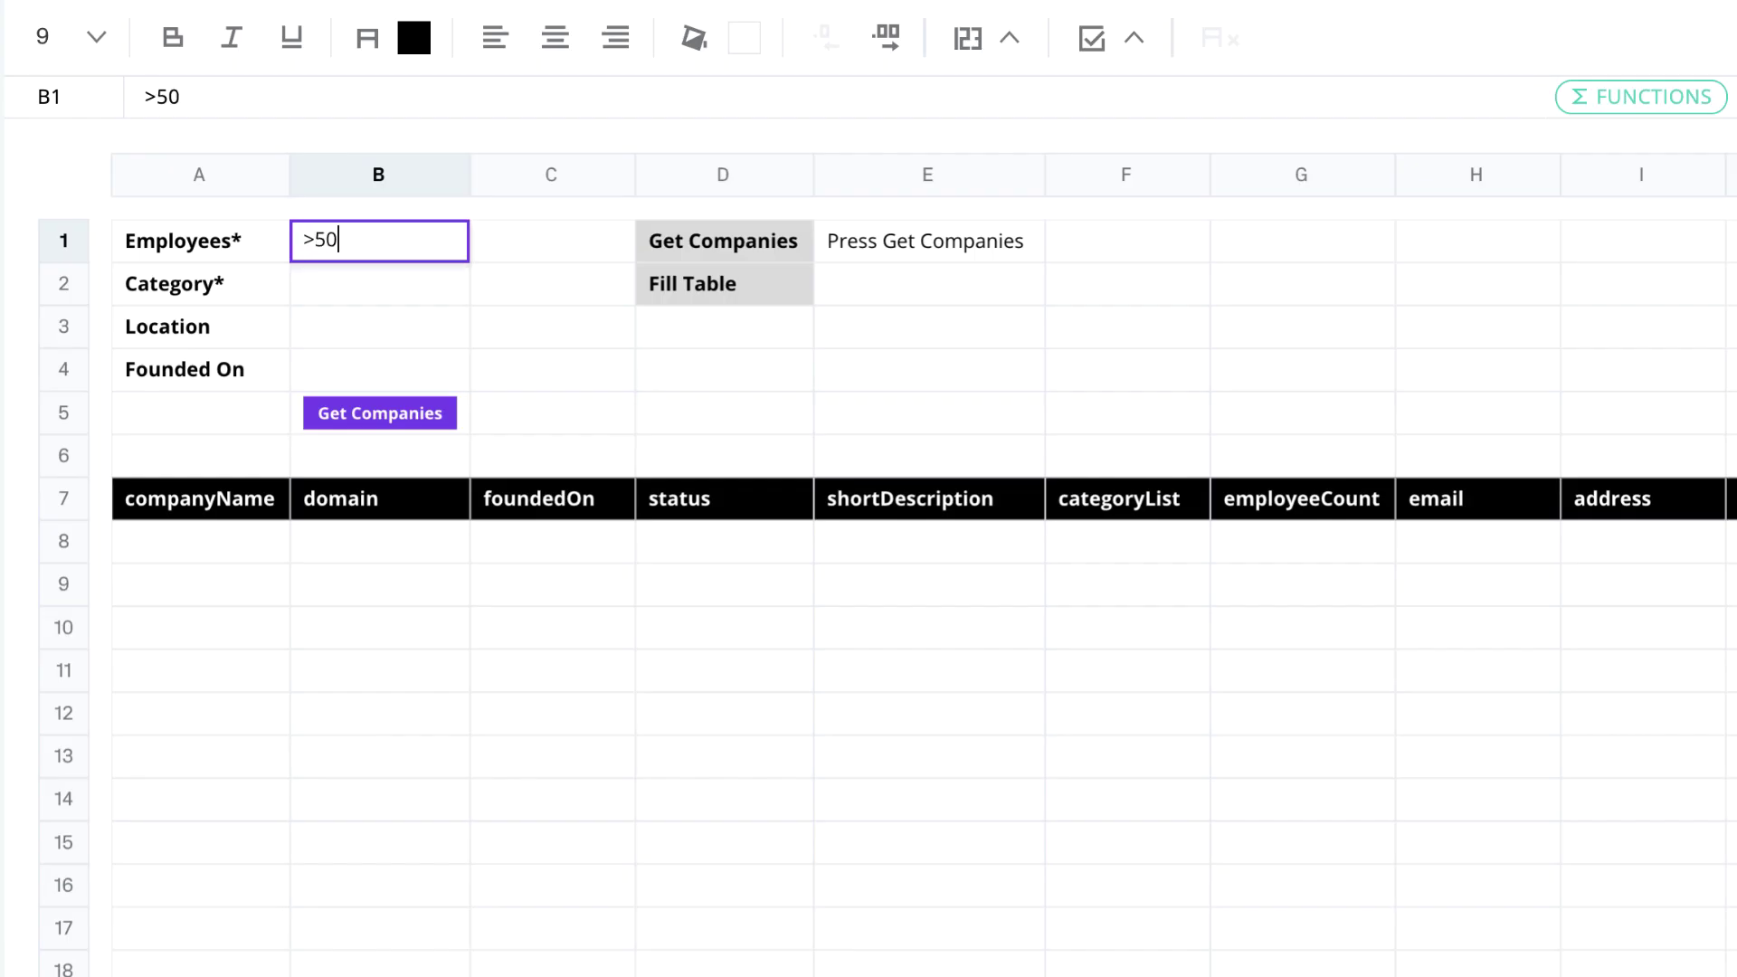
key("Return")
type("Apps")
key("Return")
type("France")
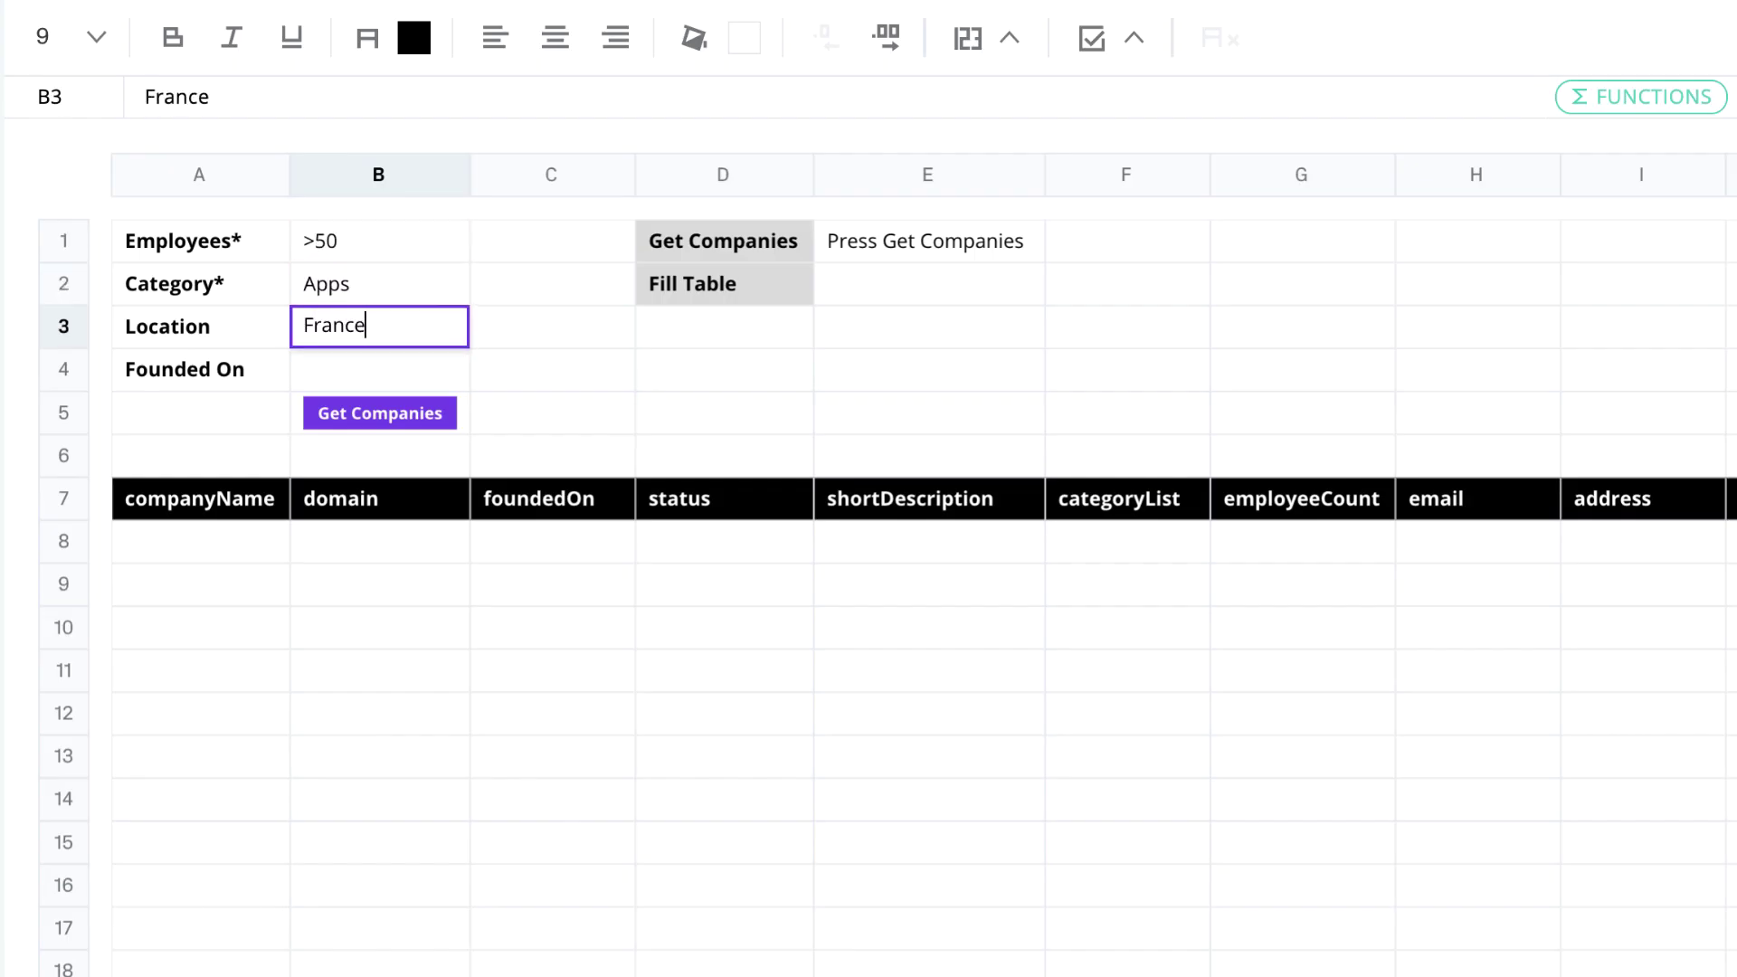
key("Return")
type(">2010")
key("Return")
left_click(399, 420)
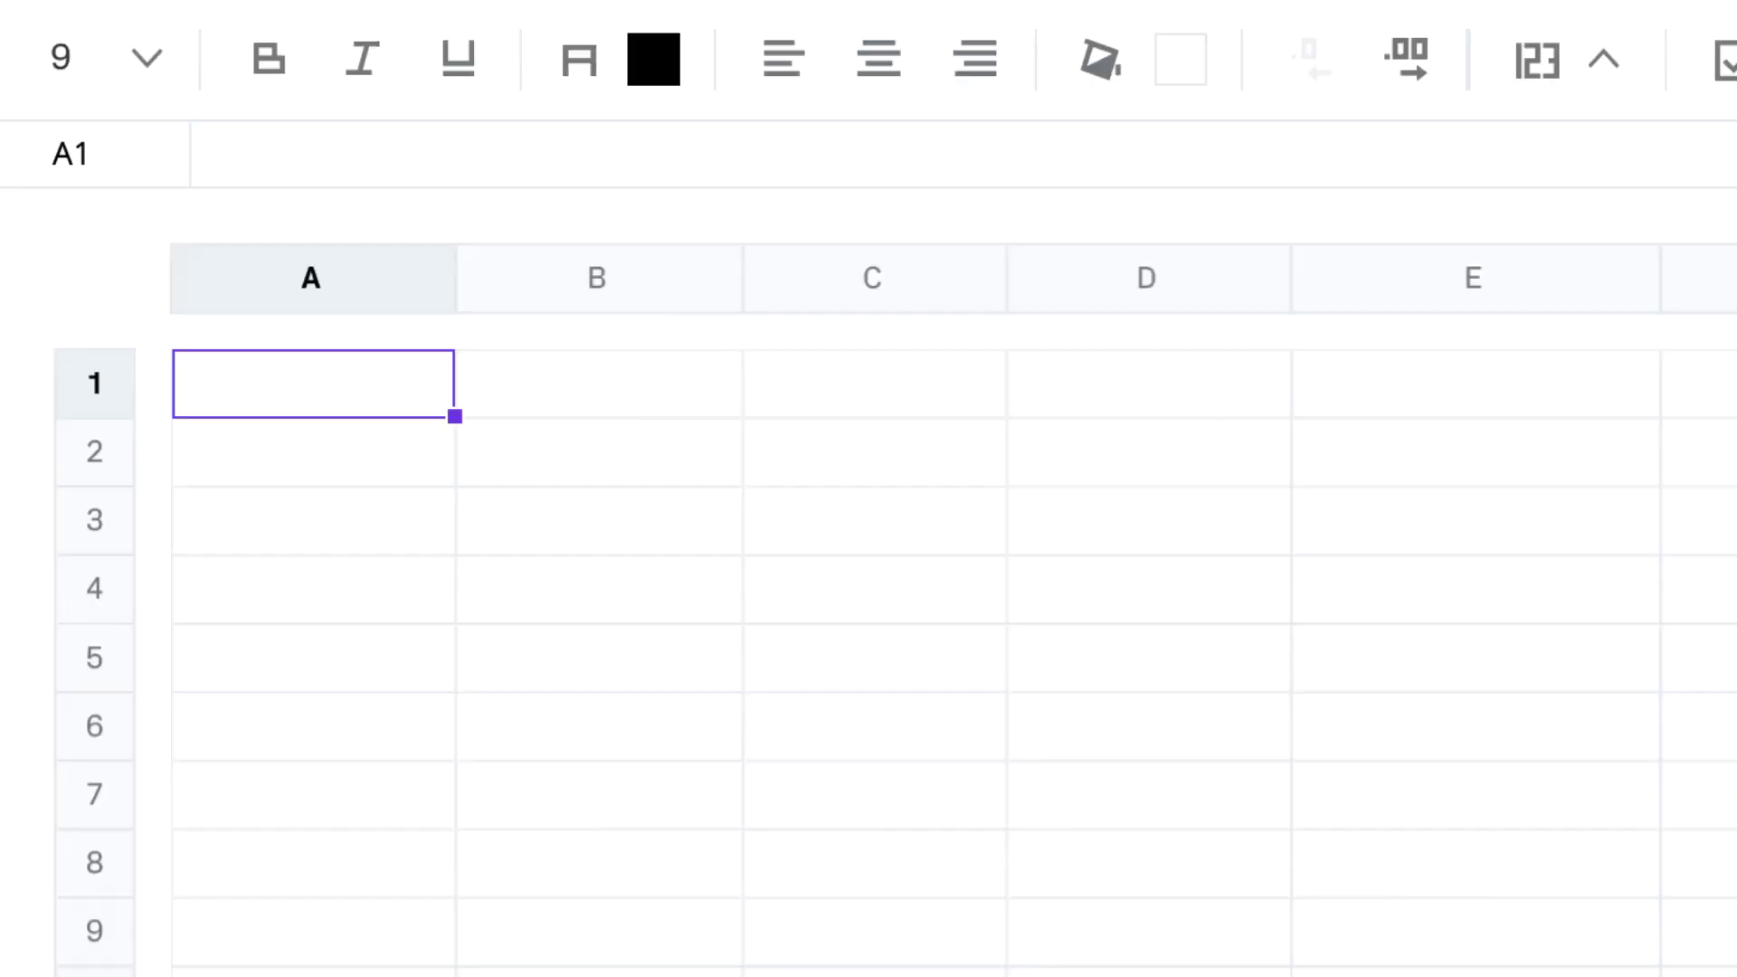
Step: Start a COMPANIES_BY_INVESTORS_CRUNCHBASE formula in A1, and get companies for investor Accel, funding date [2010-01-01;2015-01-01], funding type >series_a, location California
type("=COMPANIES_BY_INVESTORS_CR")
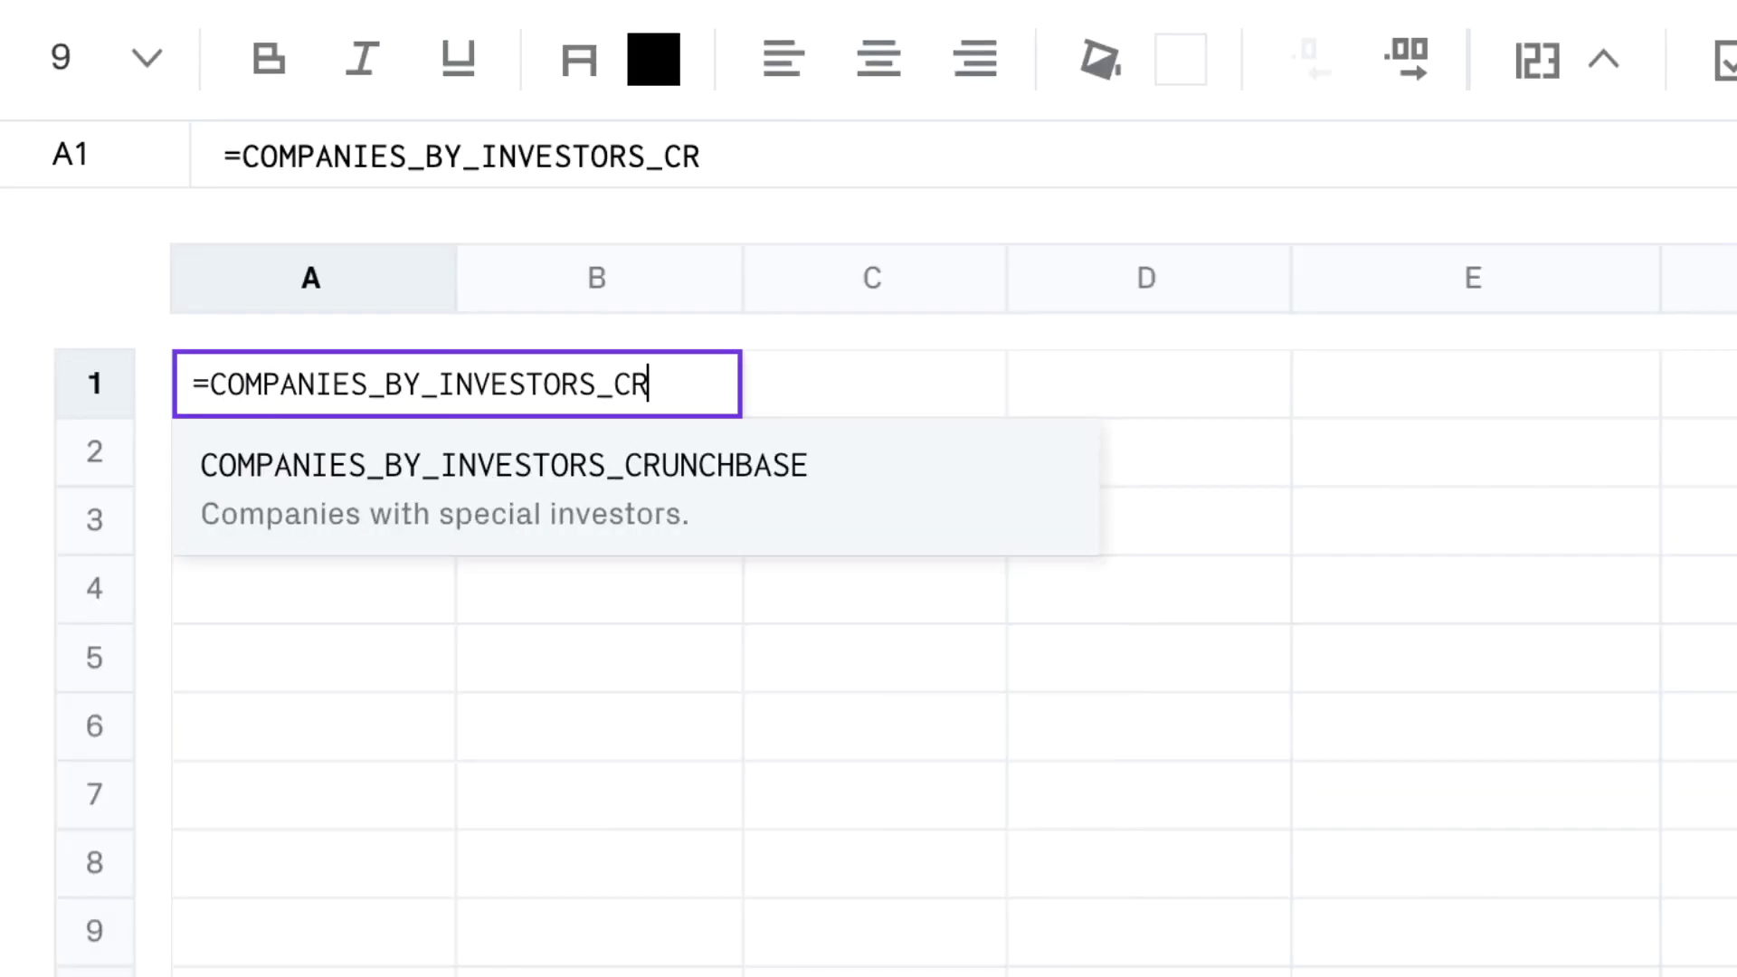
key("Tab")
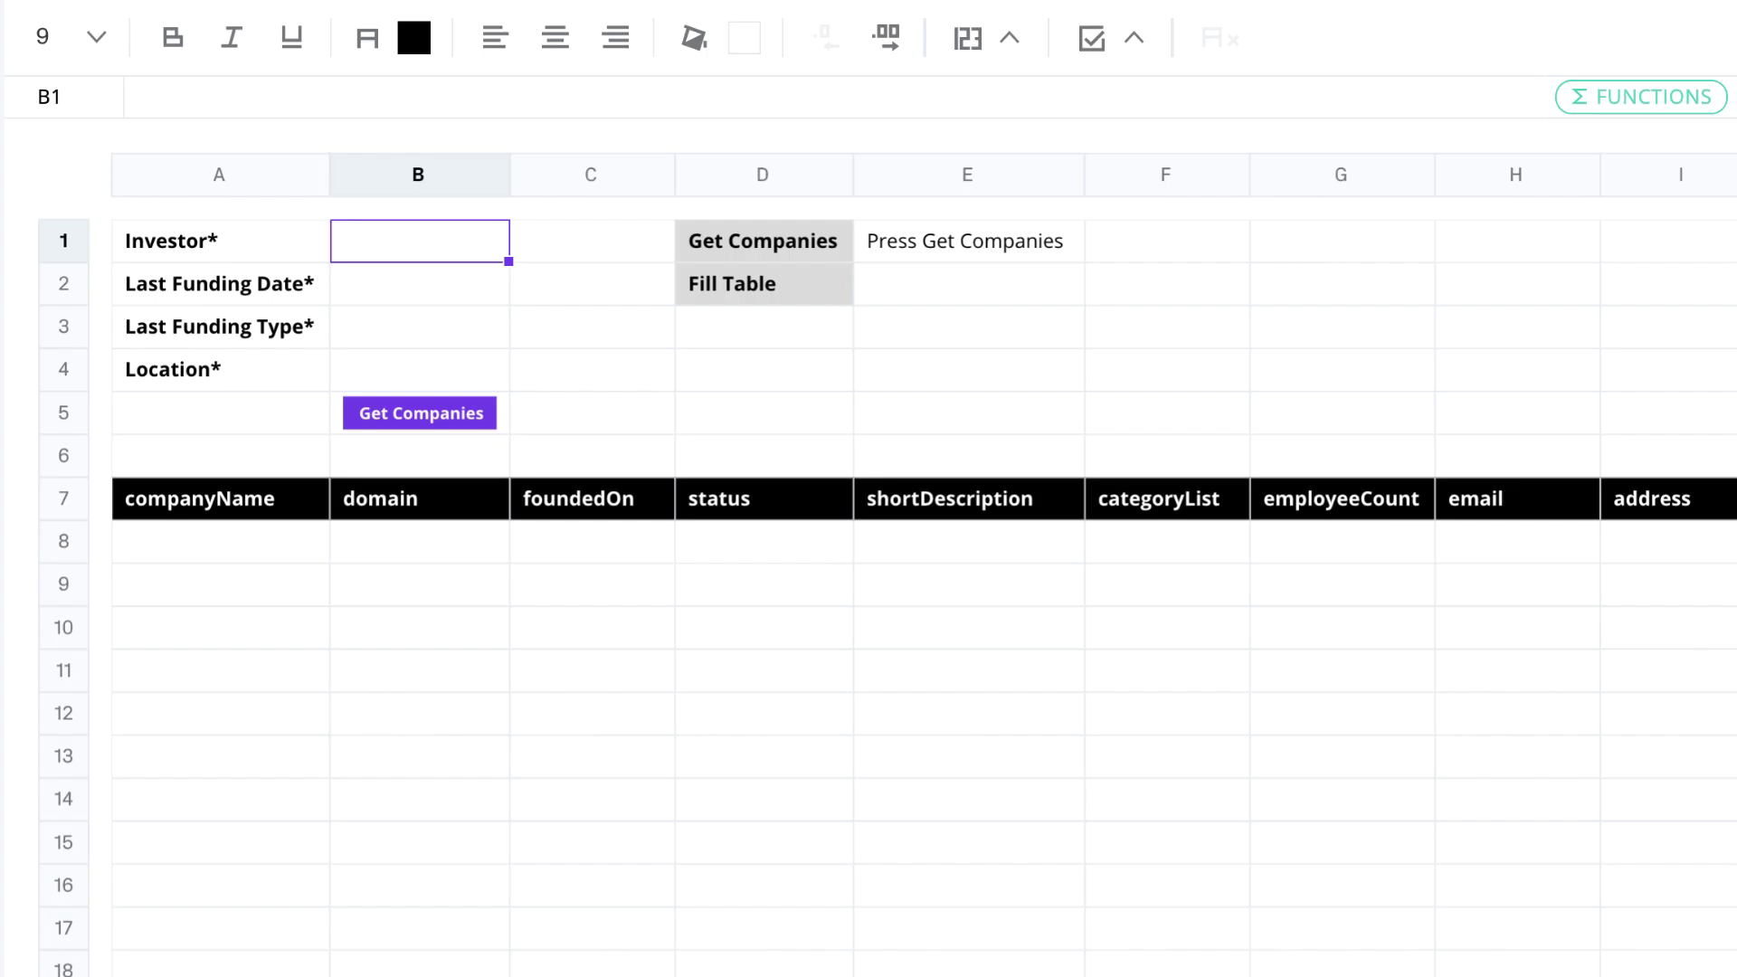
type("Accel")
key("Return")
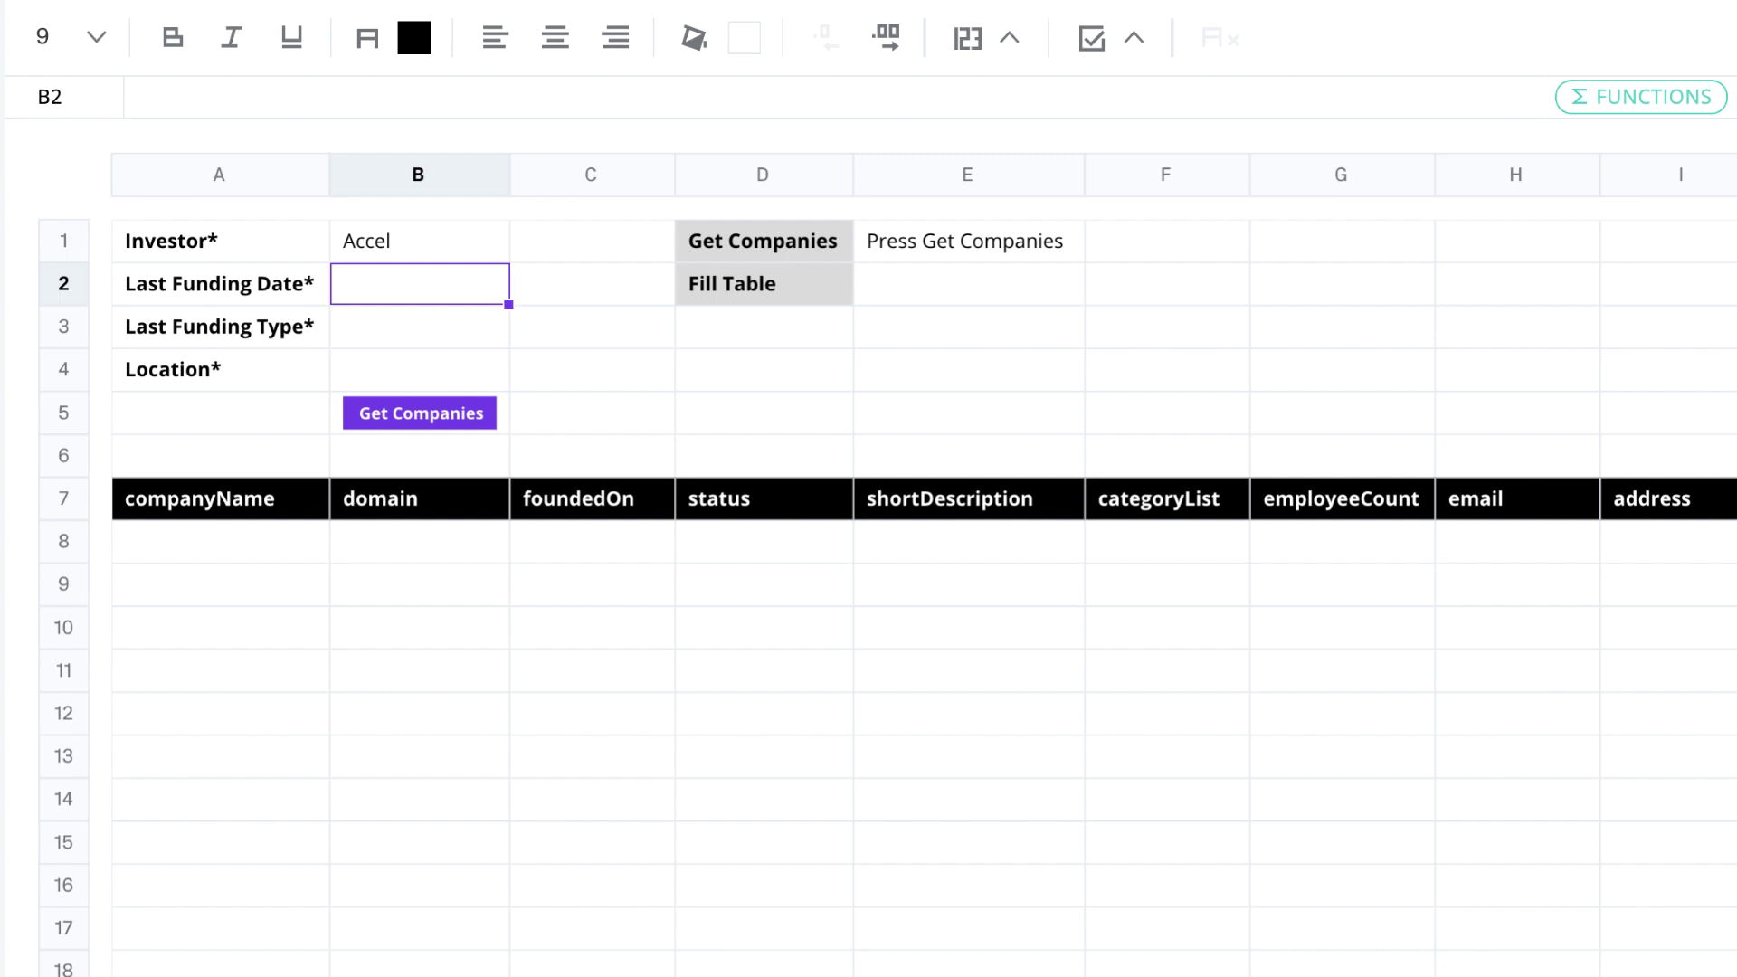
type("[2010-01-01;2015-01-")
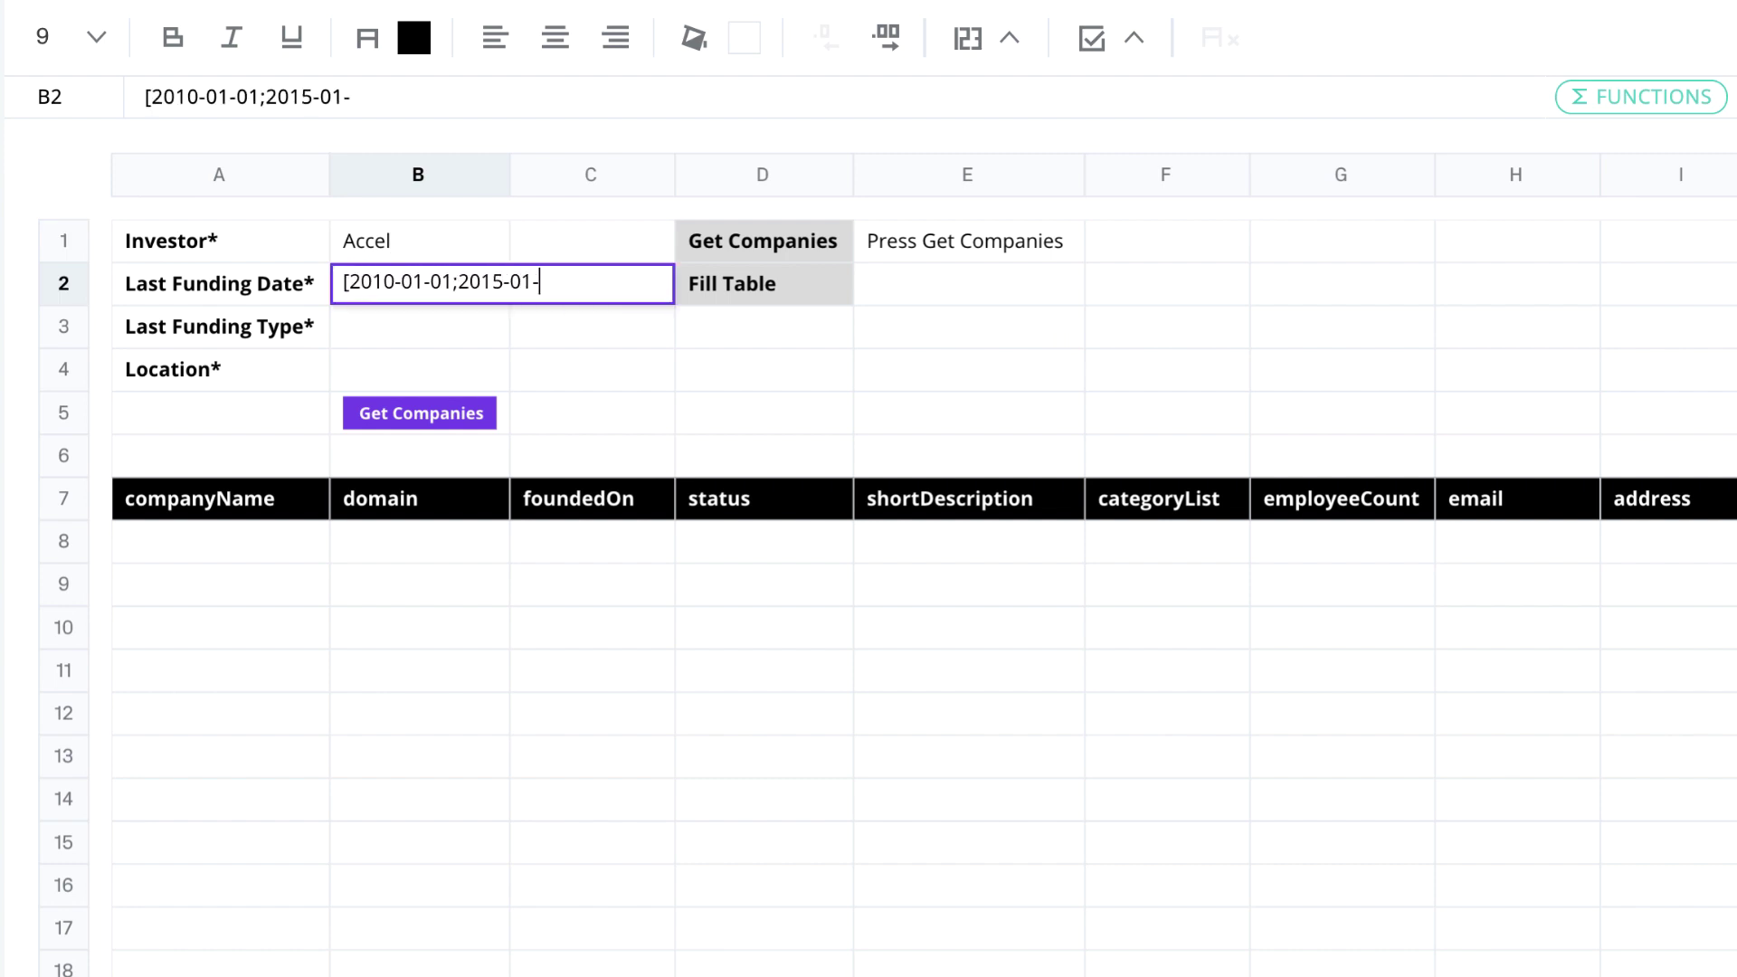
type("01]")
key("Return")
type(">series_a")
key("Return")
type("C")
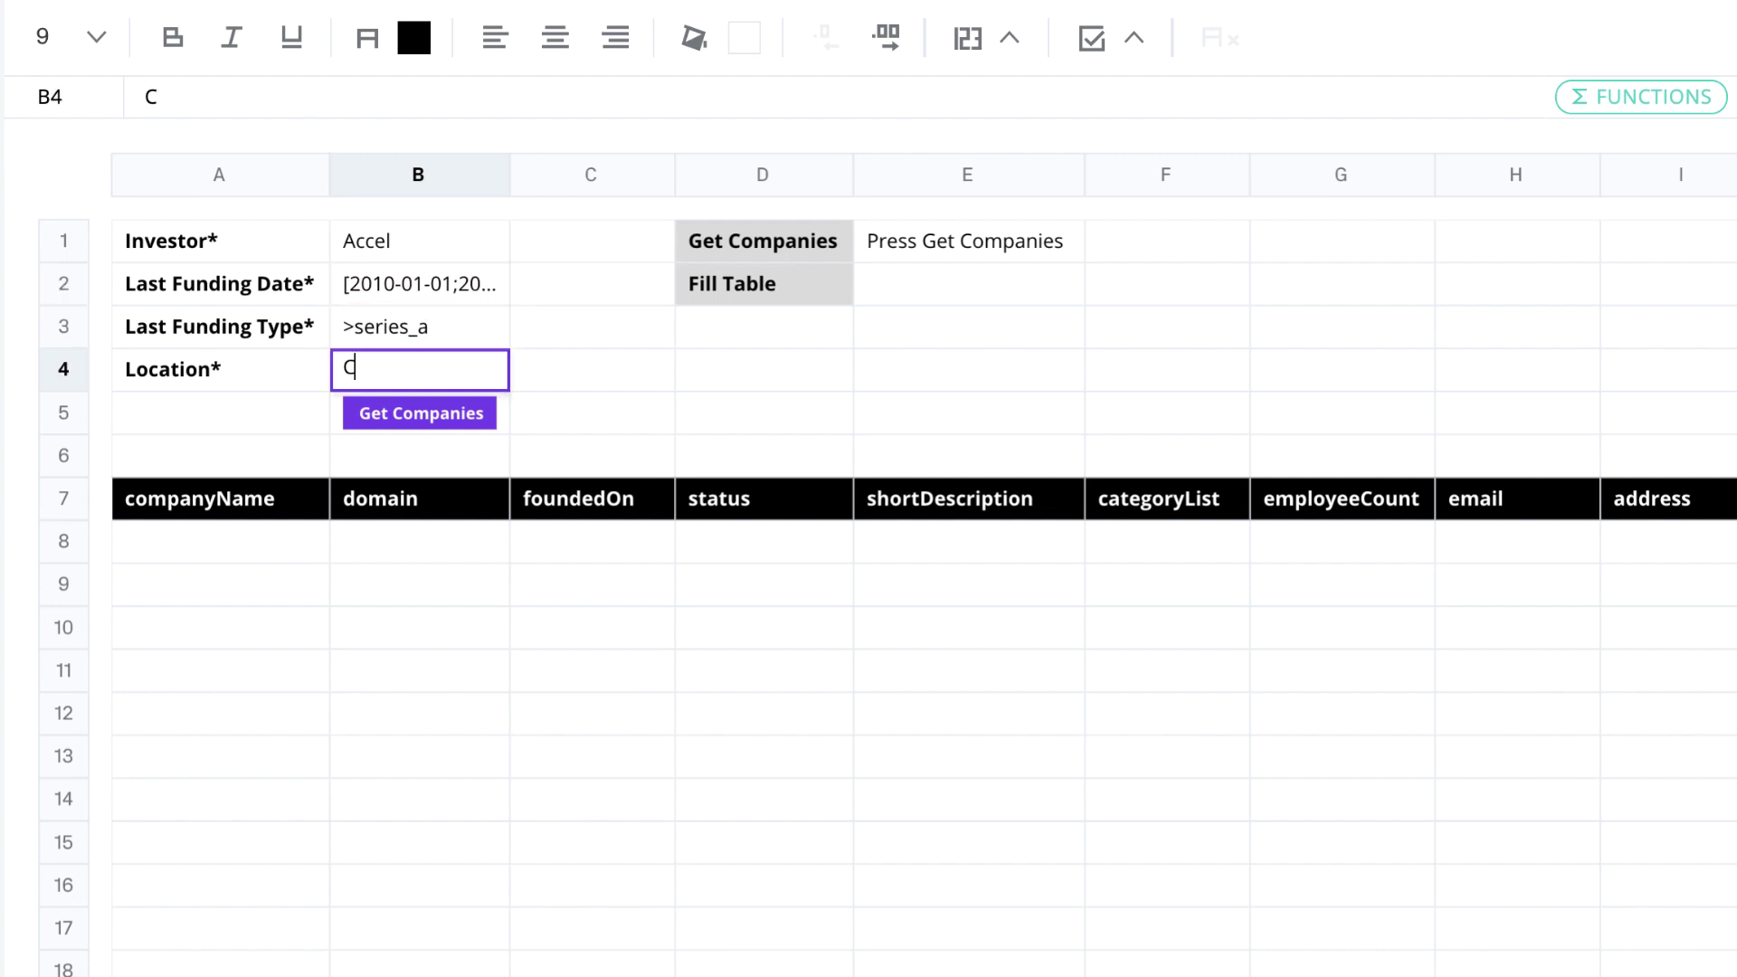
type("alifornia")
key("Return")
left_click(477, 422)
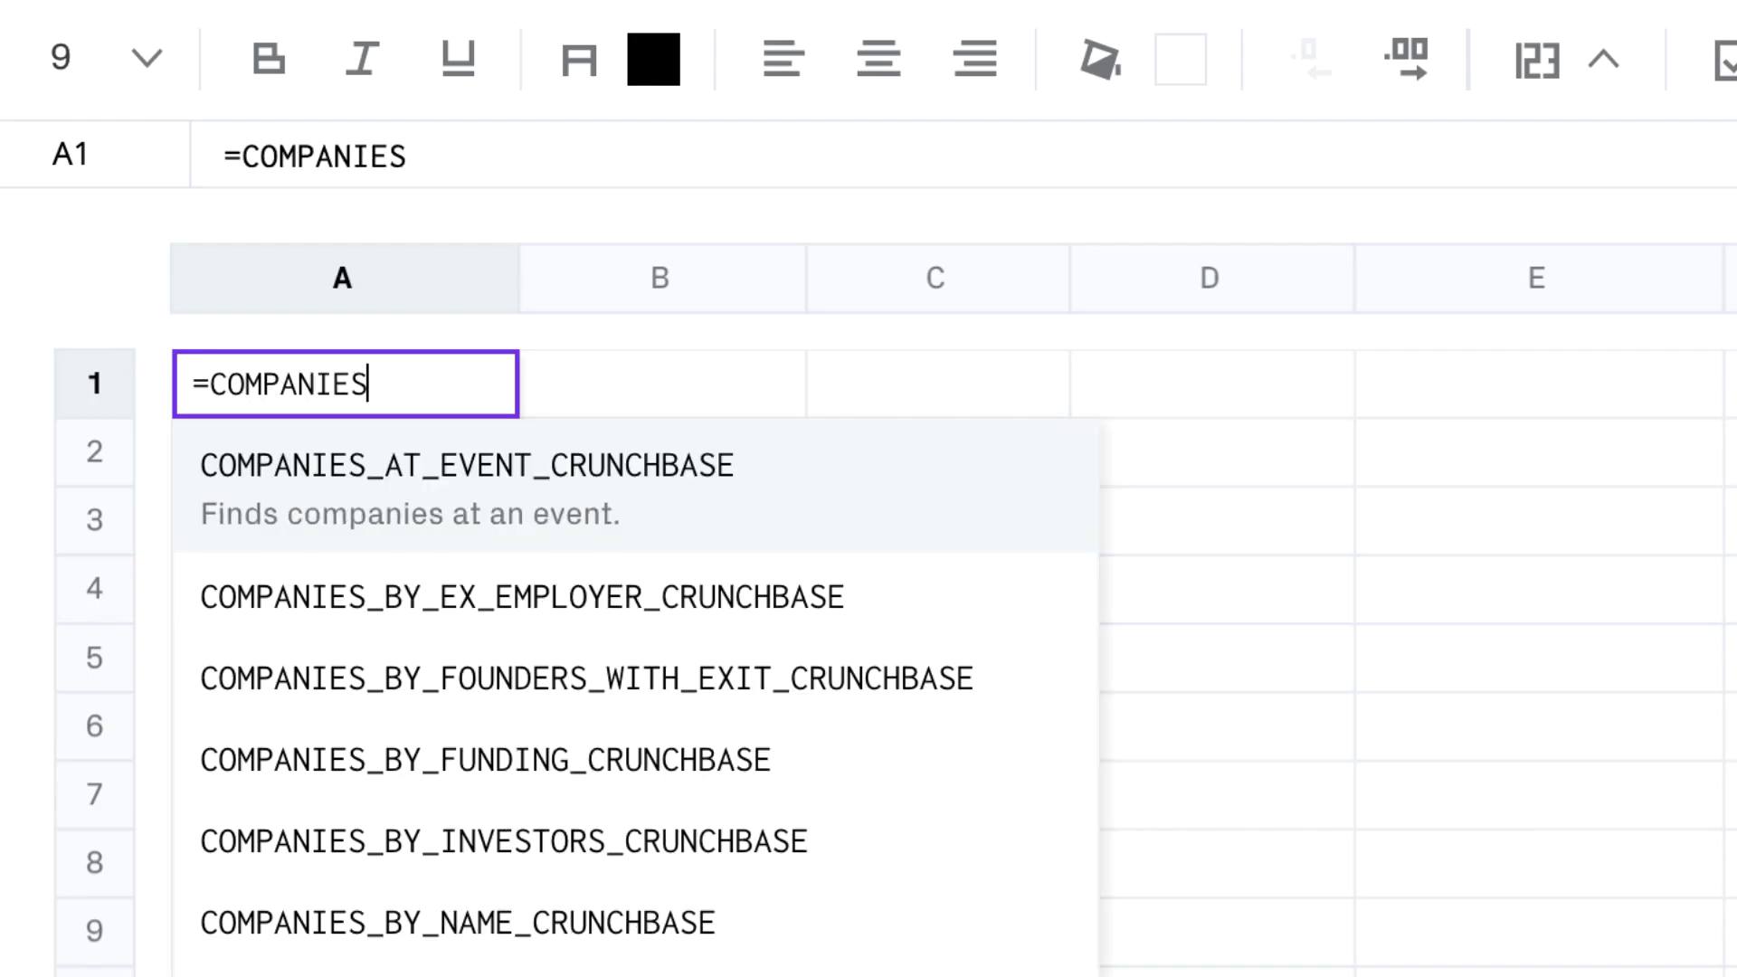
Step: Start a COMPANIES_BY_FUNDING_CRUNCHBASE formula in A1, and get companies with funding date >2015, type >seed, last funding capital >200000 and total funding >300000
type("_BY_FUNDING_CRUNCHBASE(")
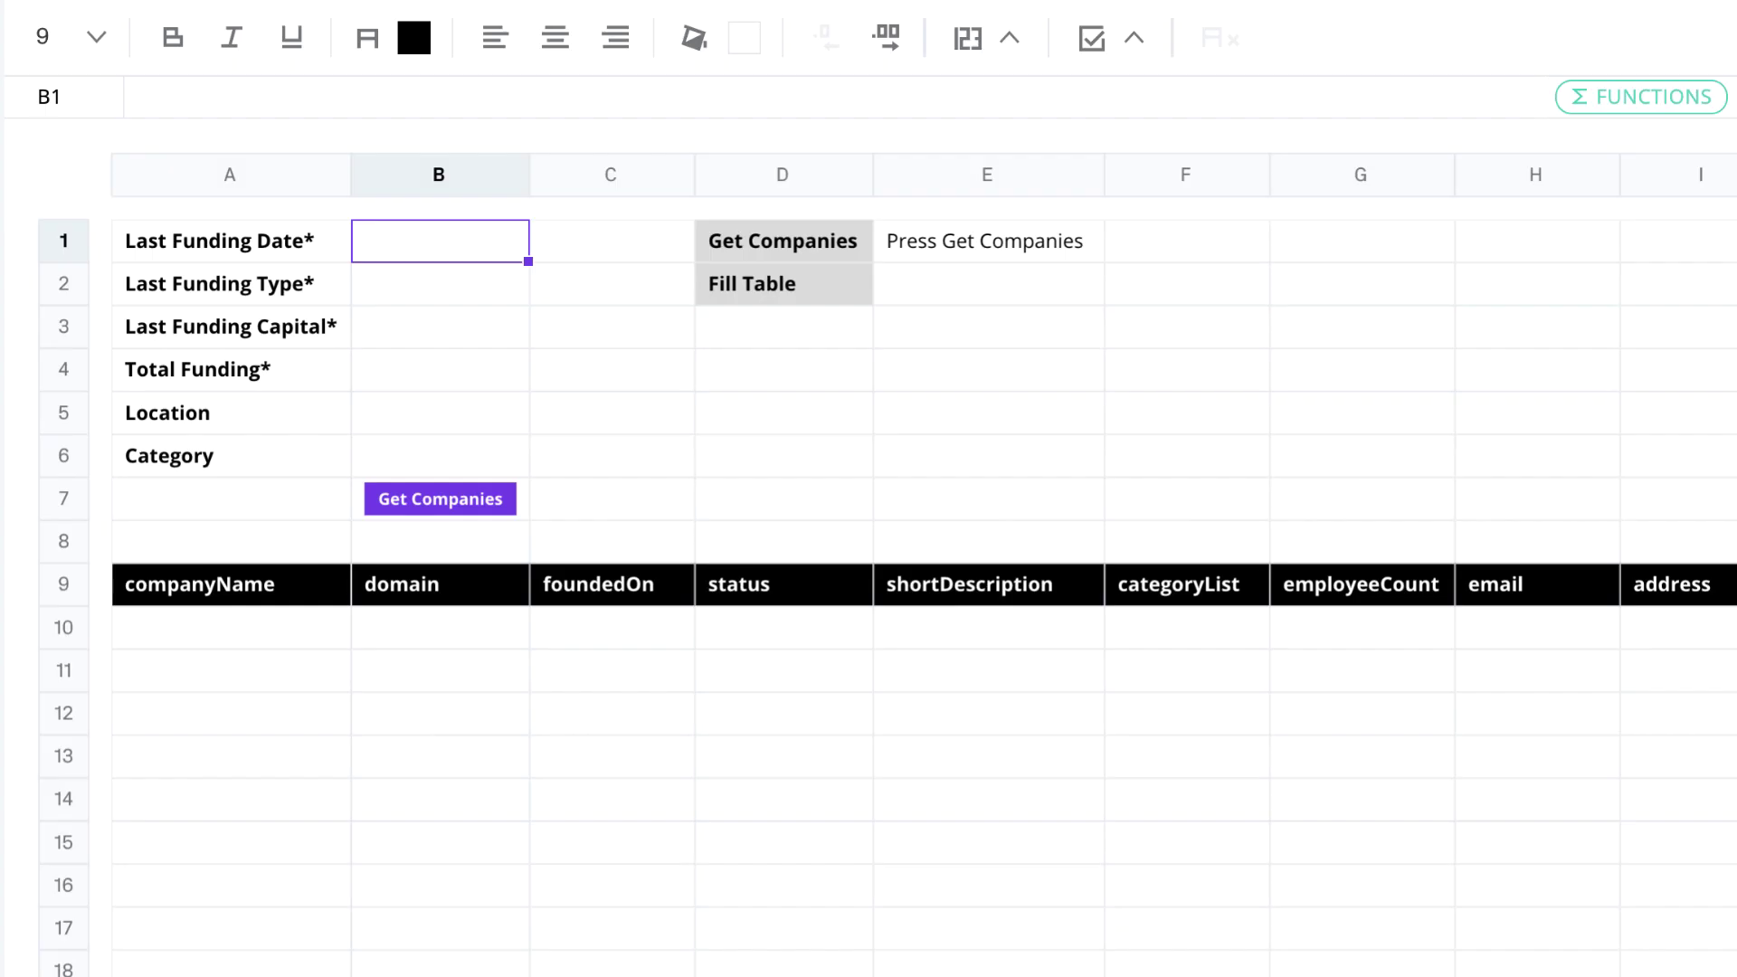
type(">2015")
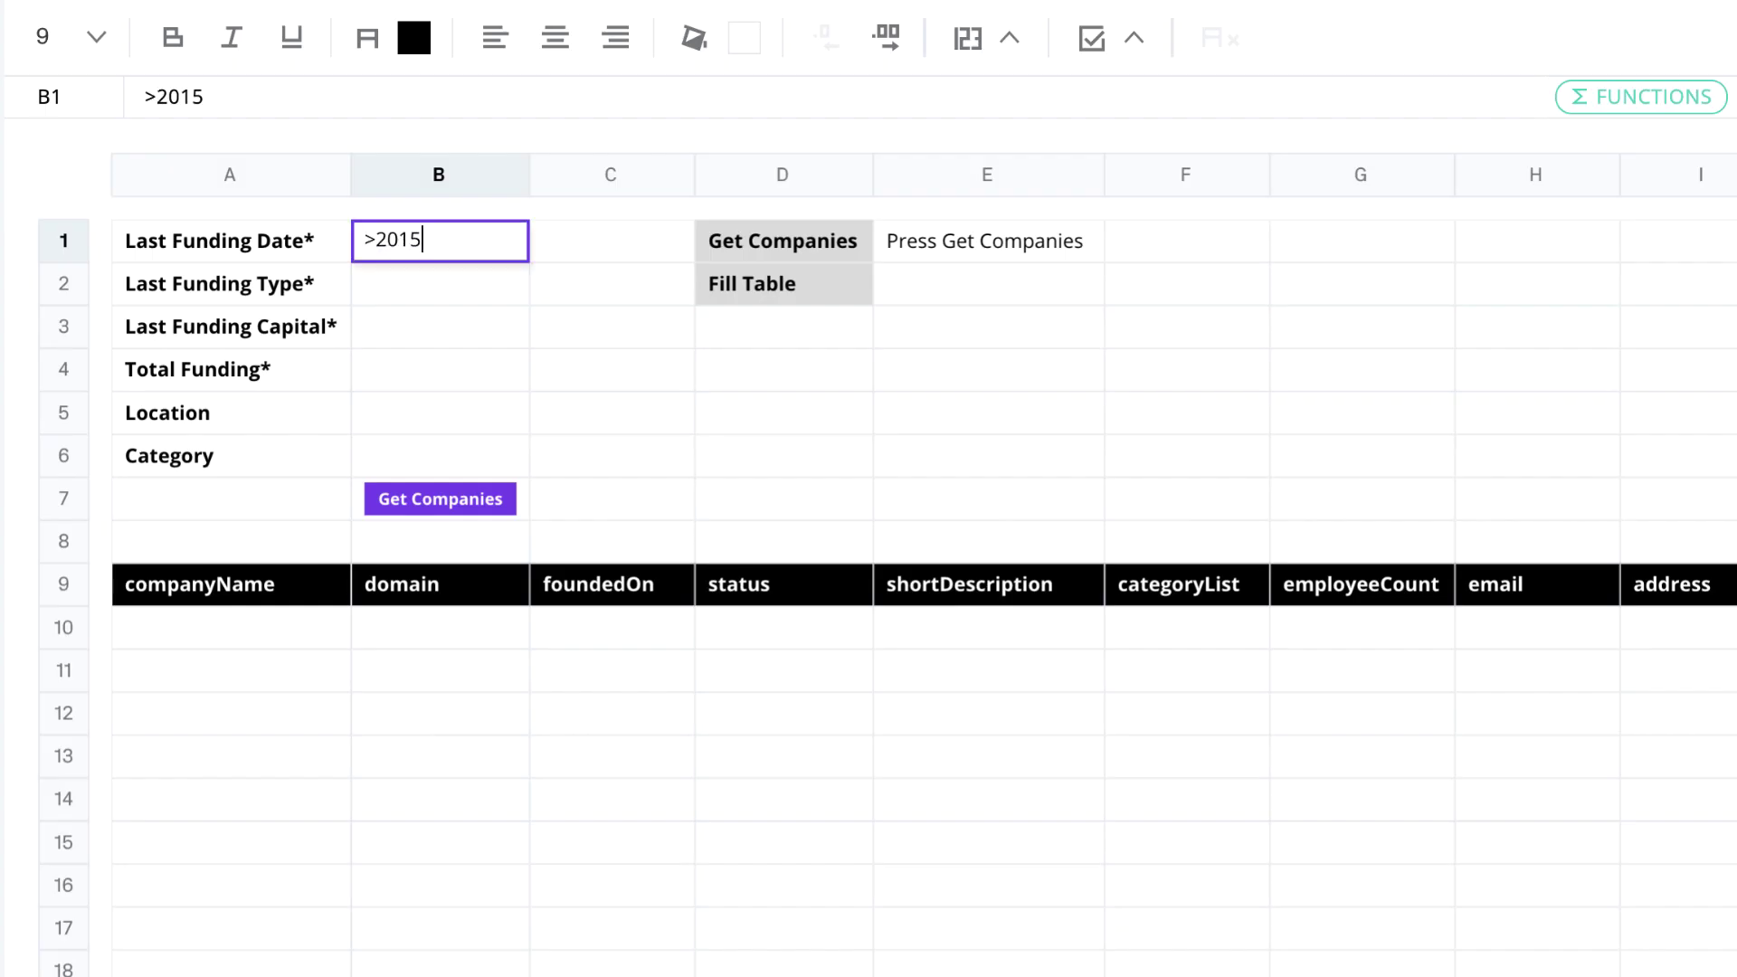
key("Return")
type(">seed")
key("Return")
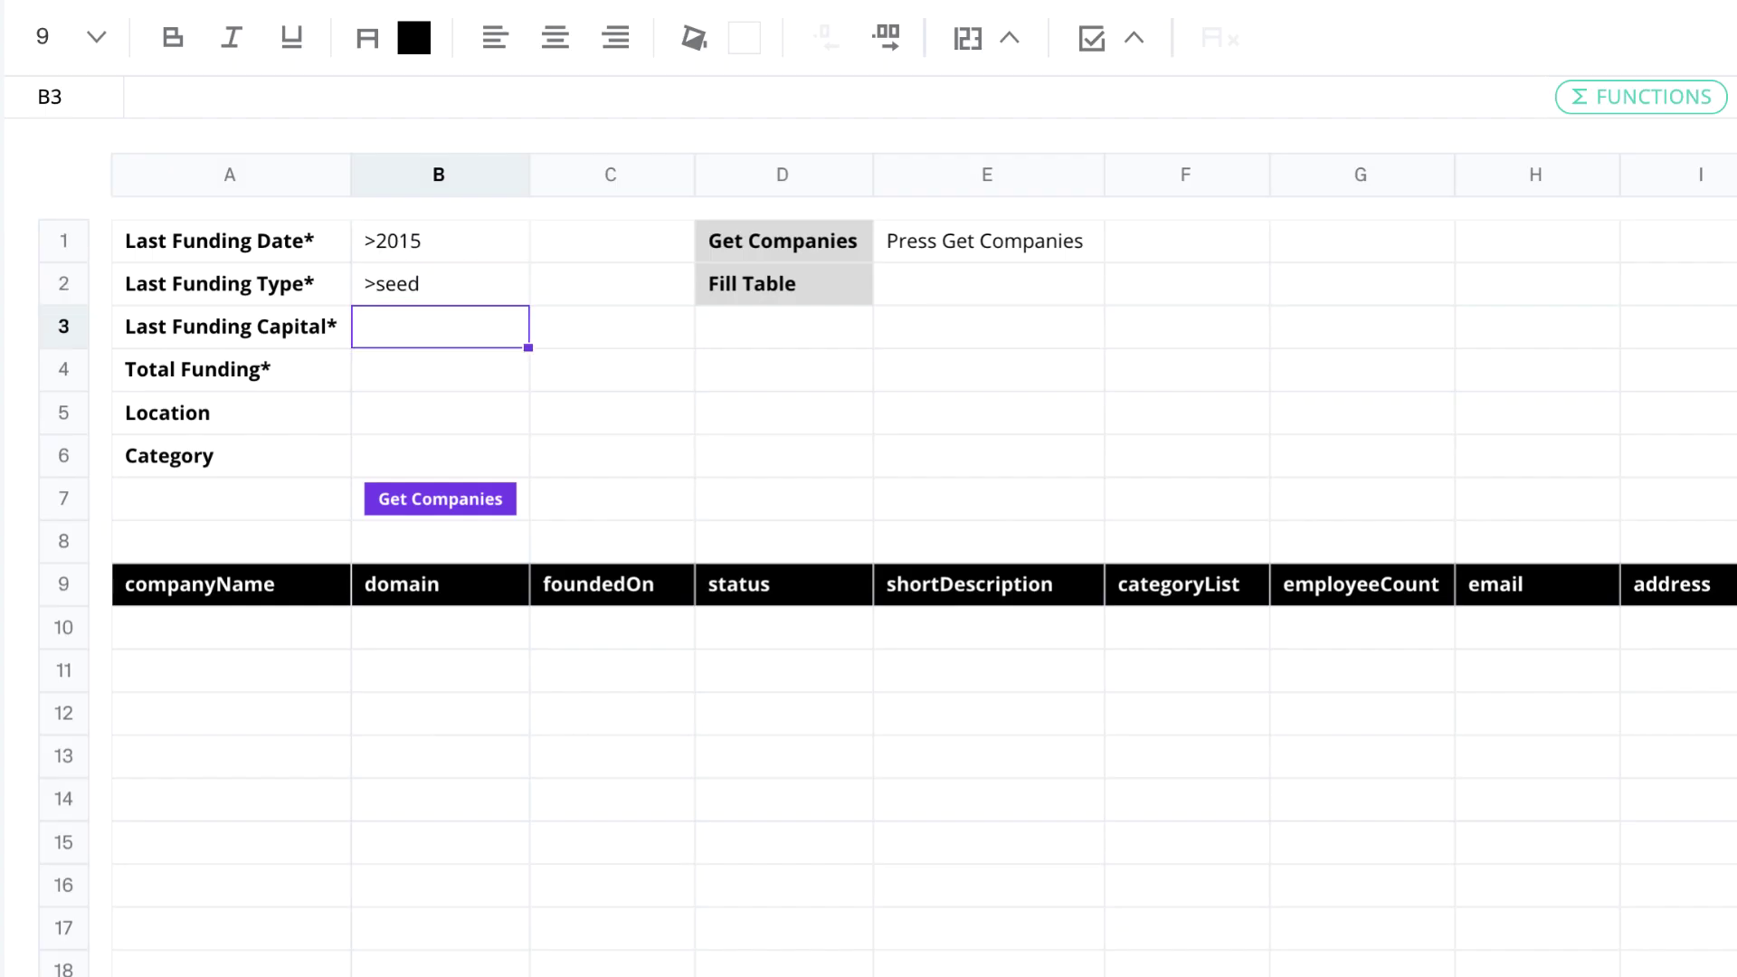
type(">200000")
key("Return")
type(">300")
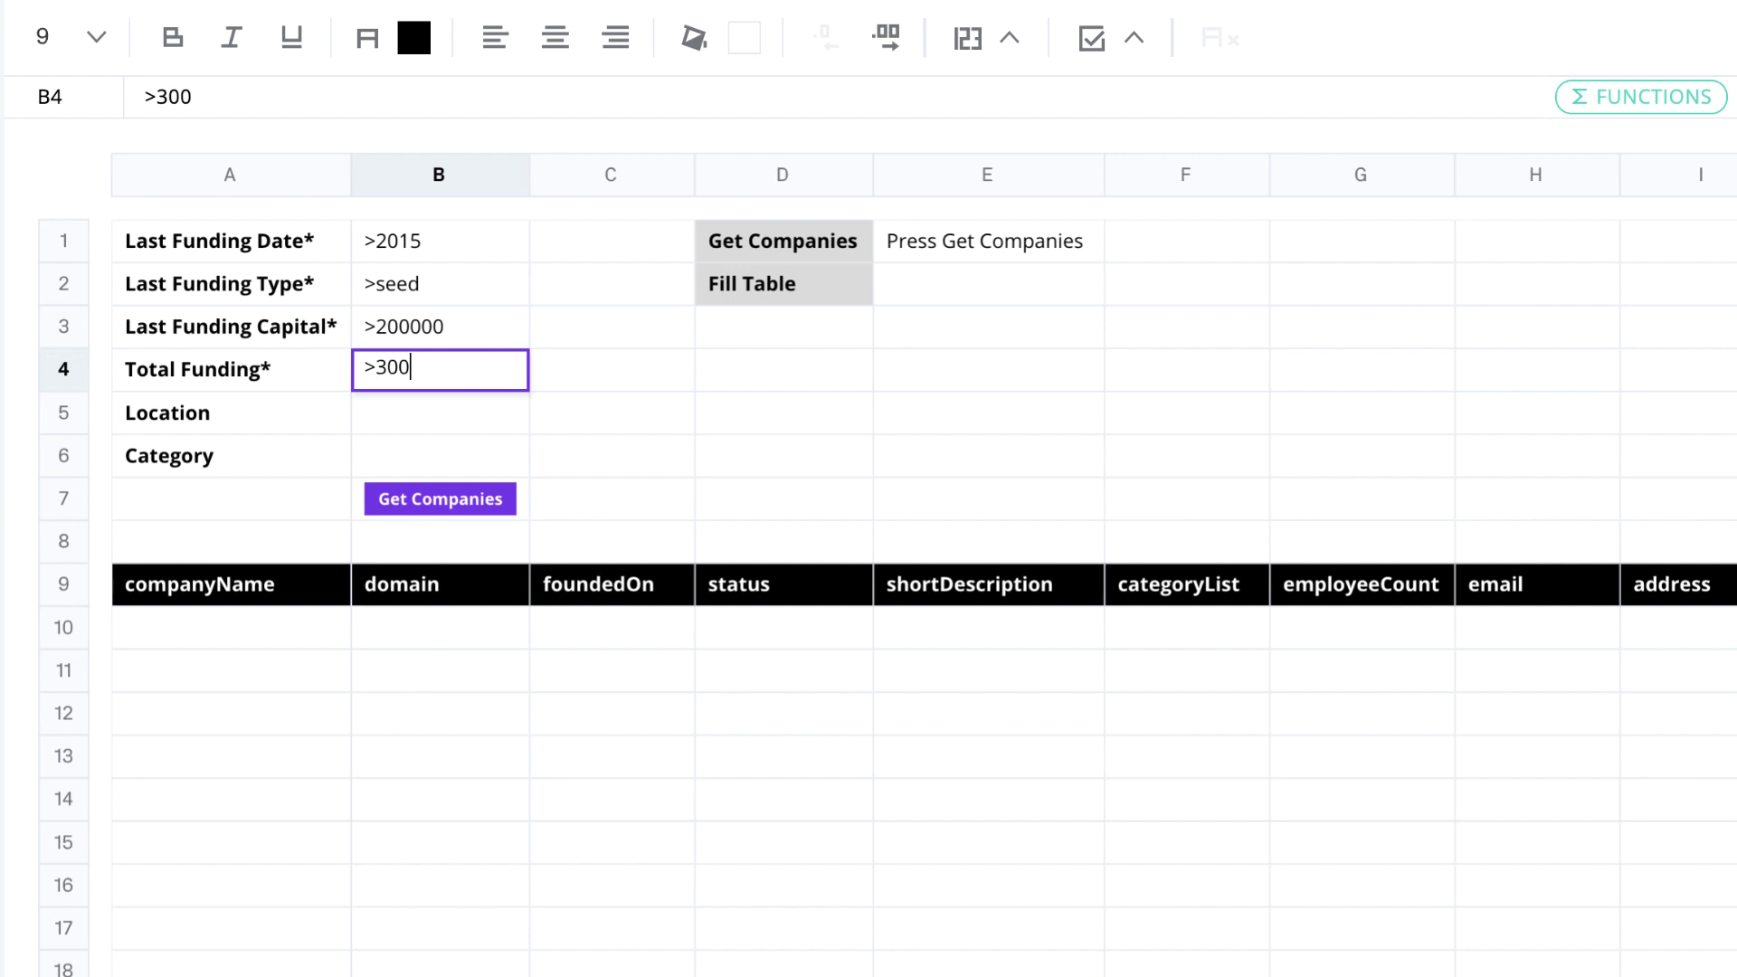
key("Return")
left_click(458, 512)
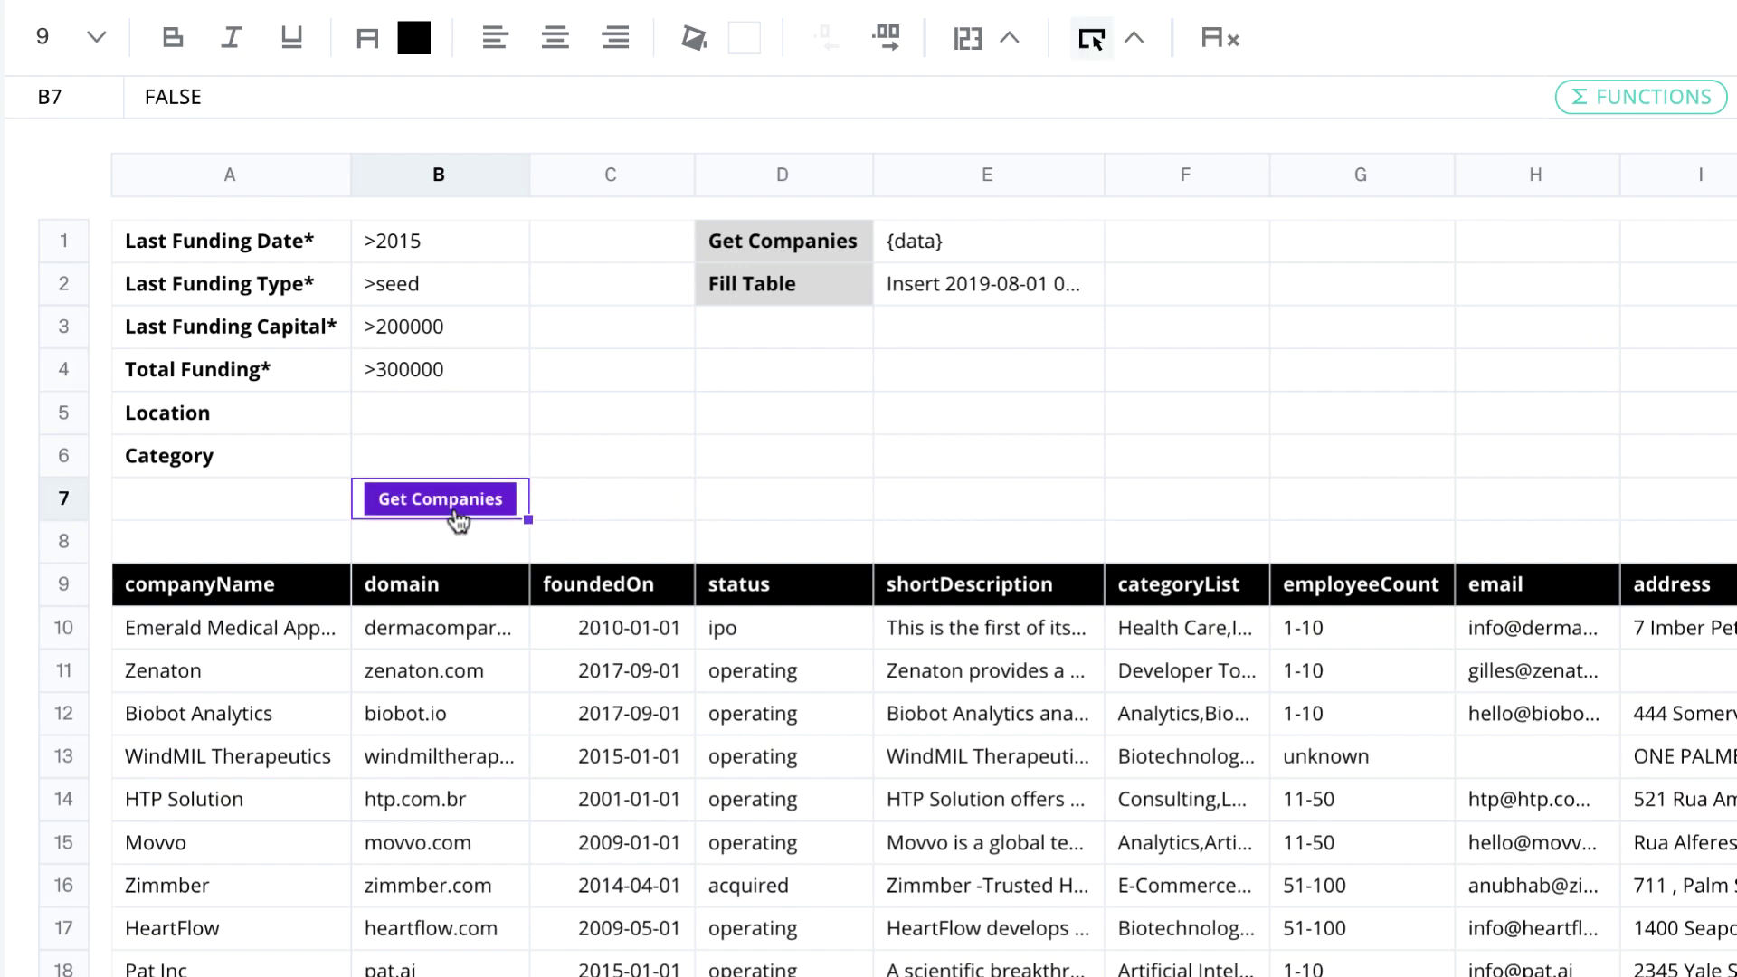
Step: Start a COMPANIES_BY_EX_EMPLOYER_CRUNCHBASE formula in cell A1 up to its opening parenthesis
type("=")
type("COMPANIES_BY_EX_EMPLO")
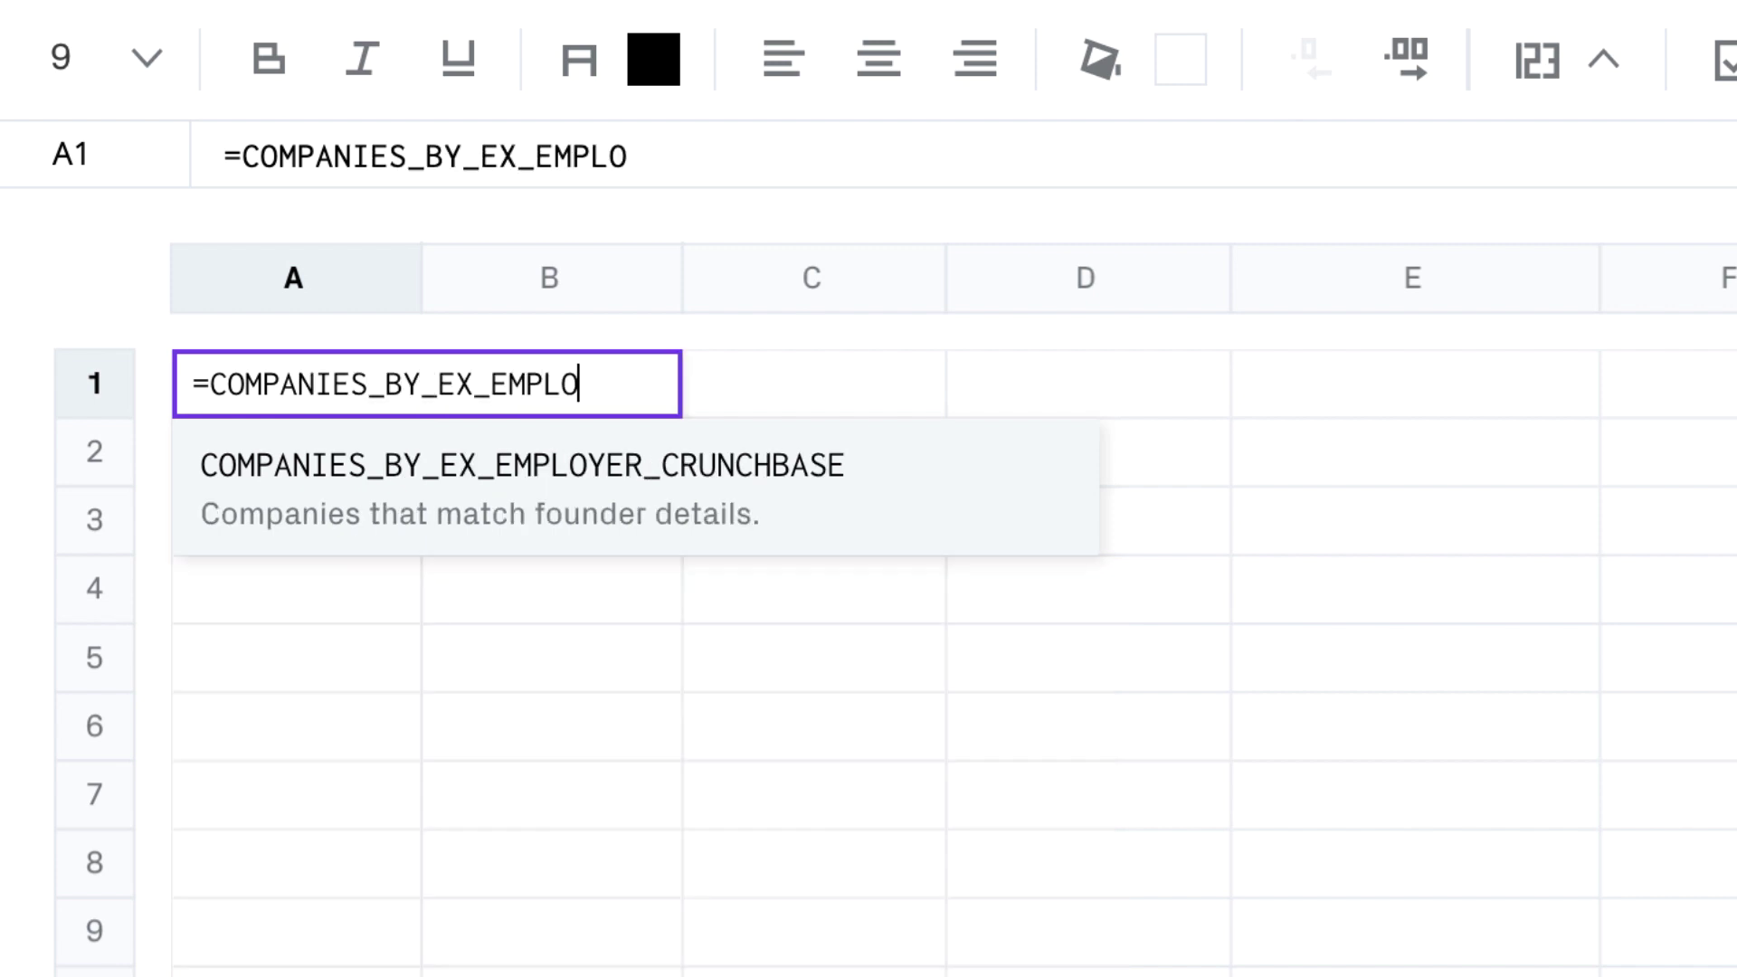
type("YER_CRUNCHBASE(")
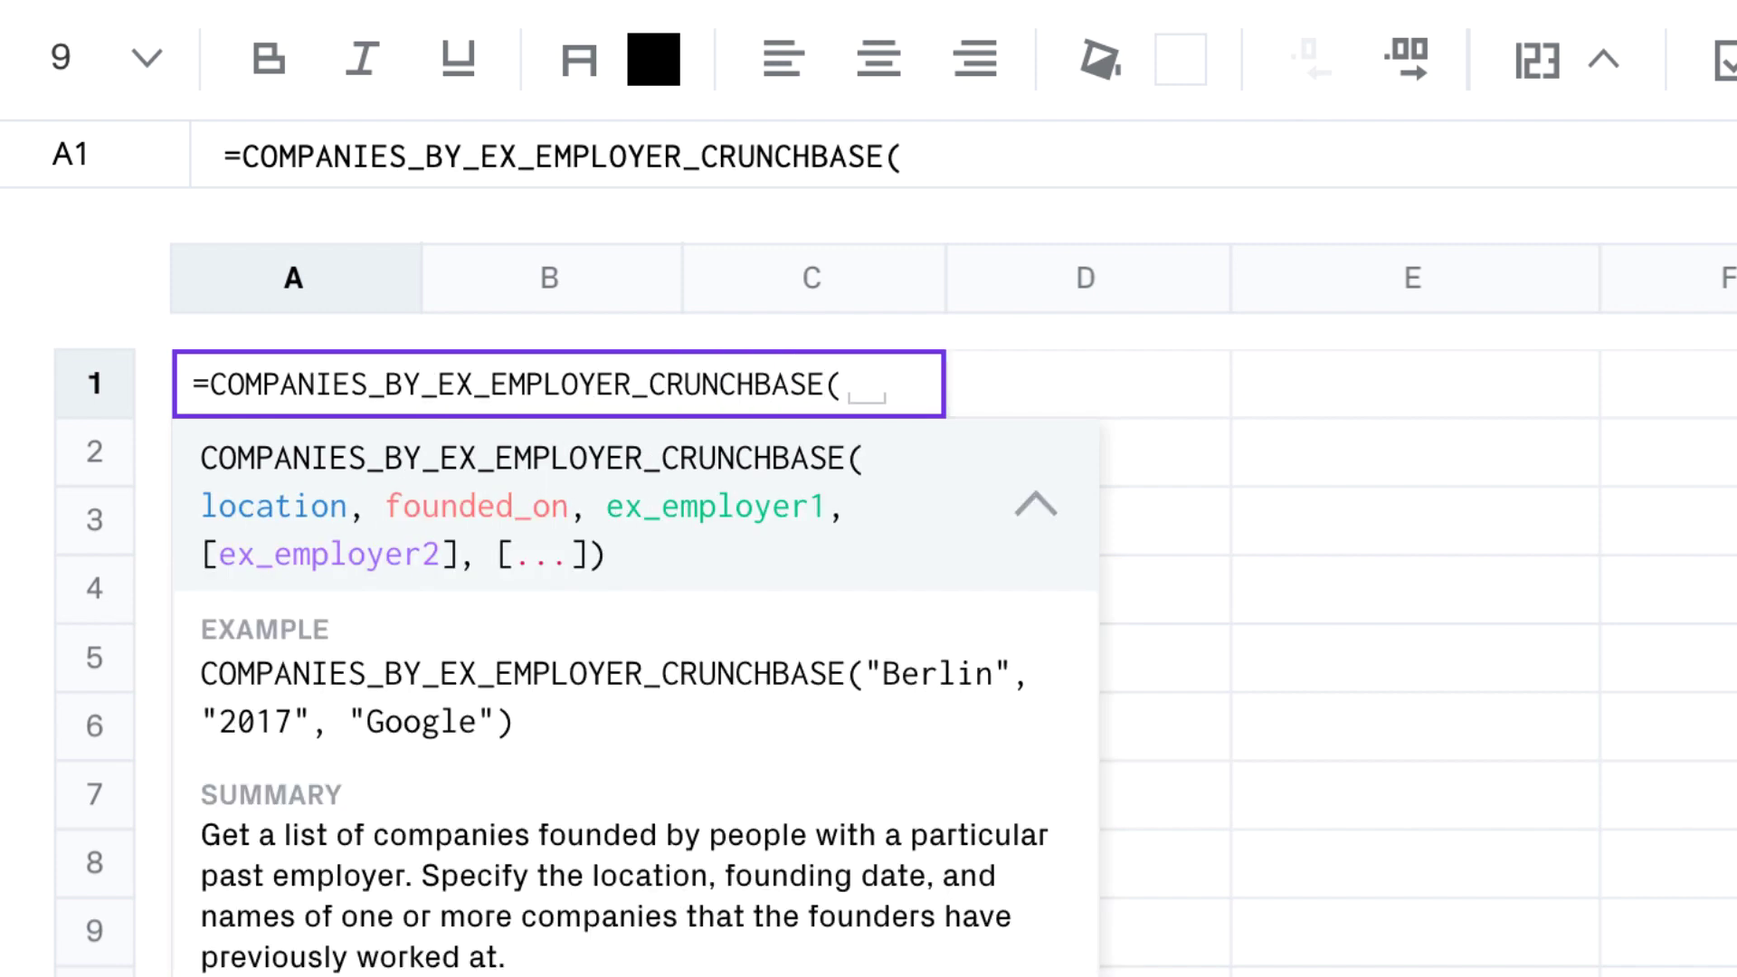
Step: Get companies in the ex-employer template with Location New York, Founded On <2010 and Ex-Employer Google
type("New York")
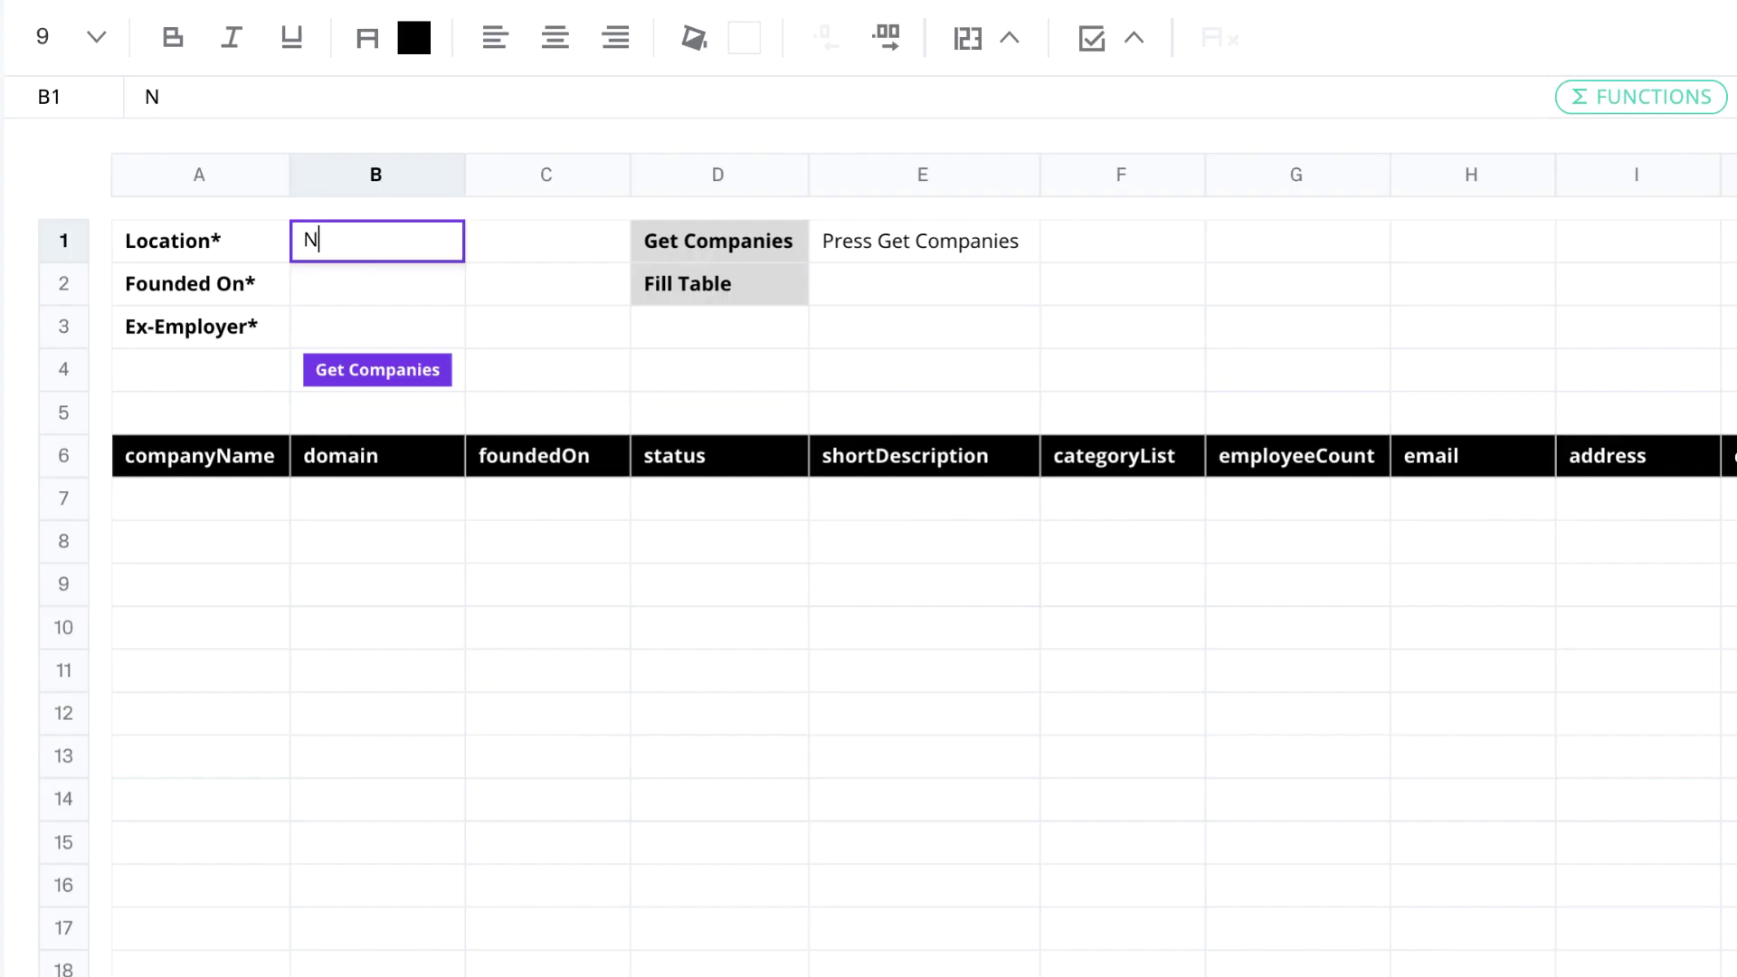
key("Return")
type("<2010")
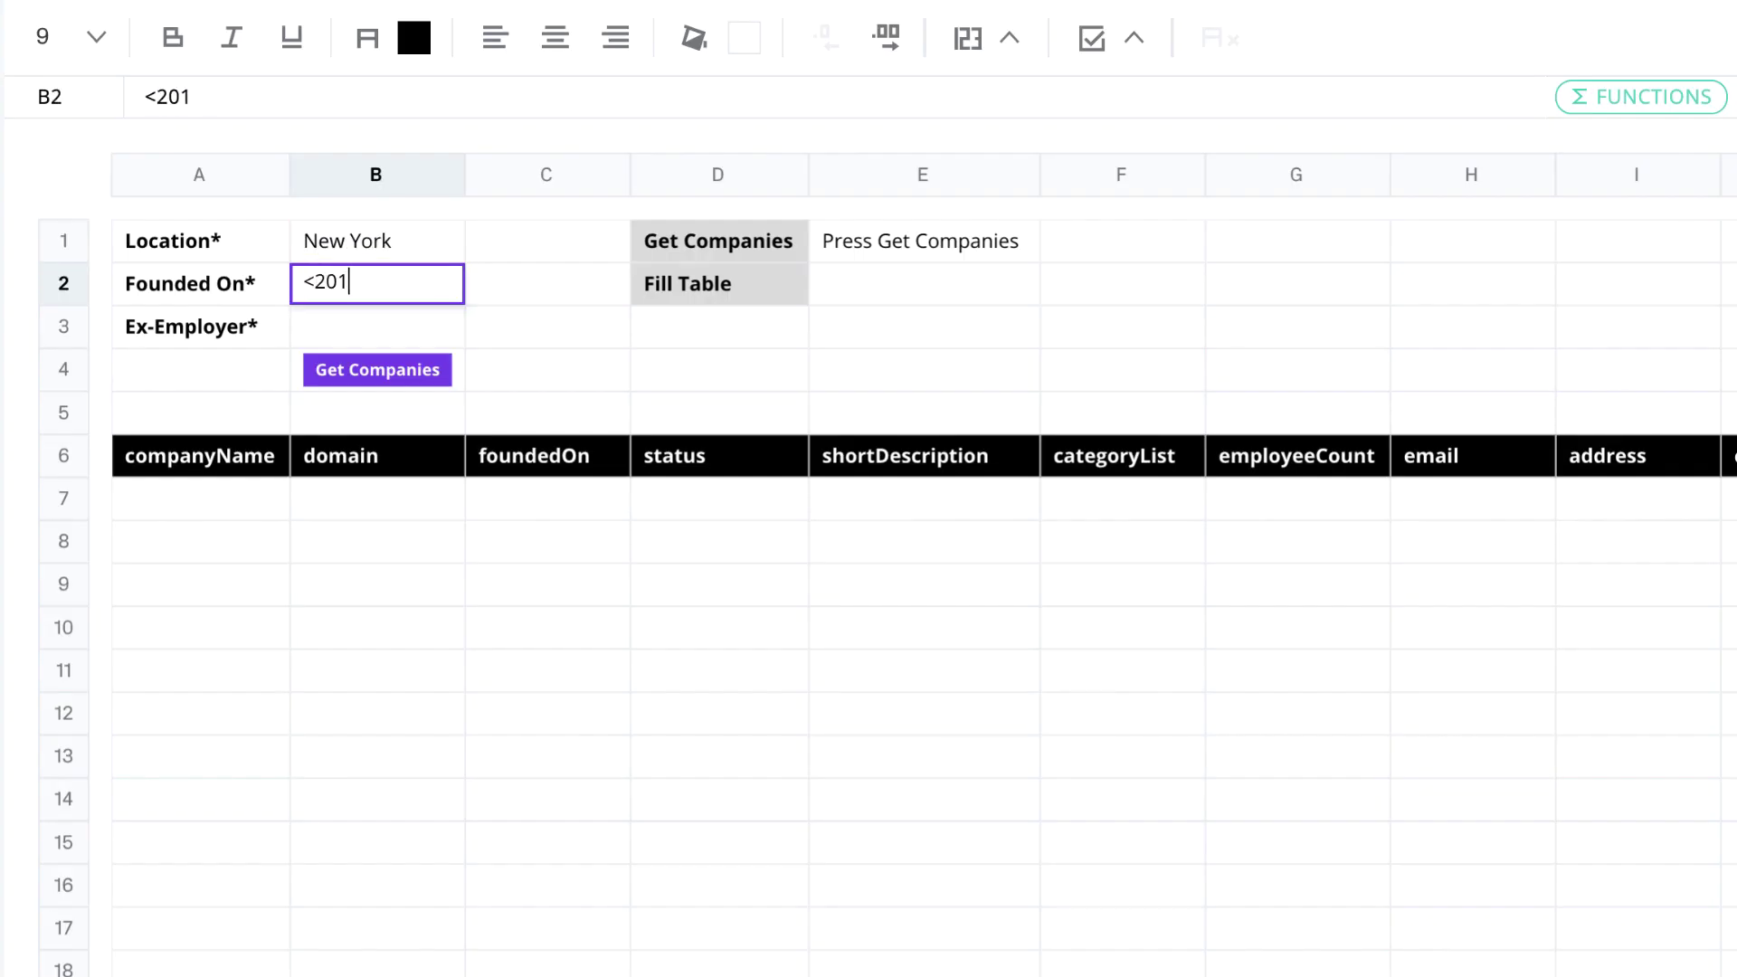
key("Return")
type("Google")
key("Return")
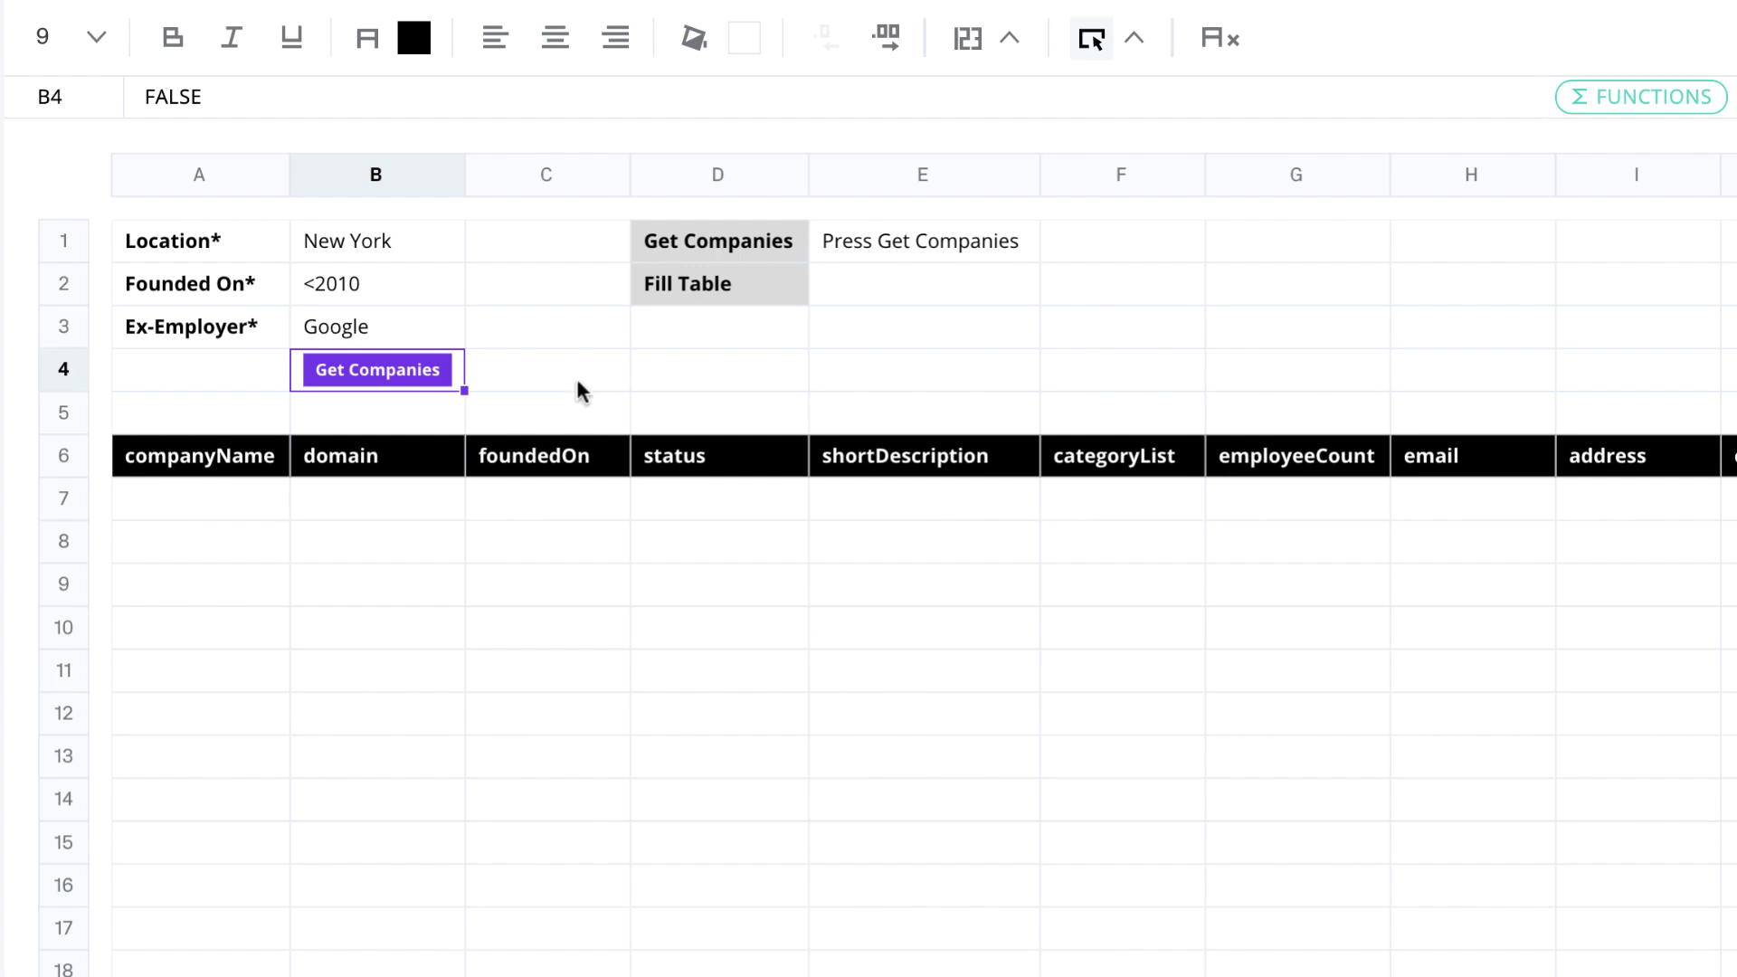
left_click(381, 371)
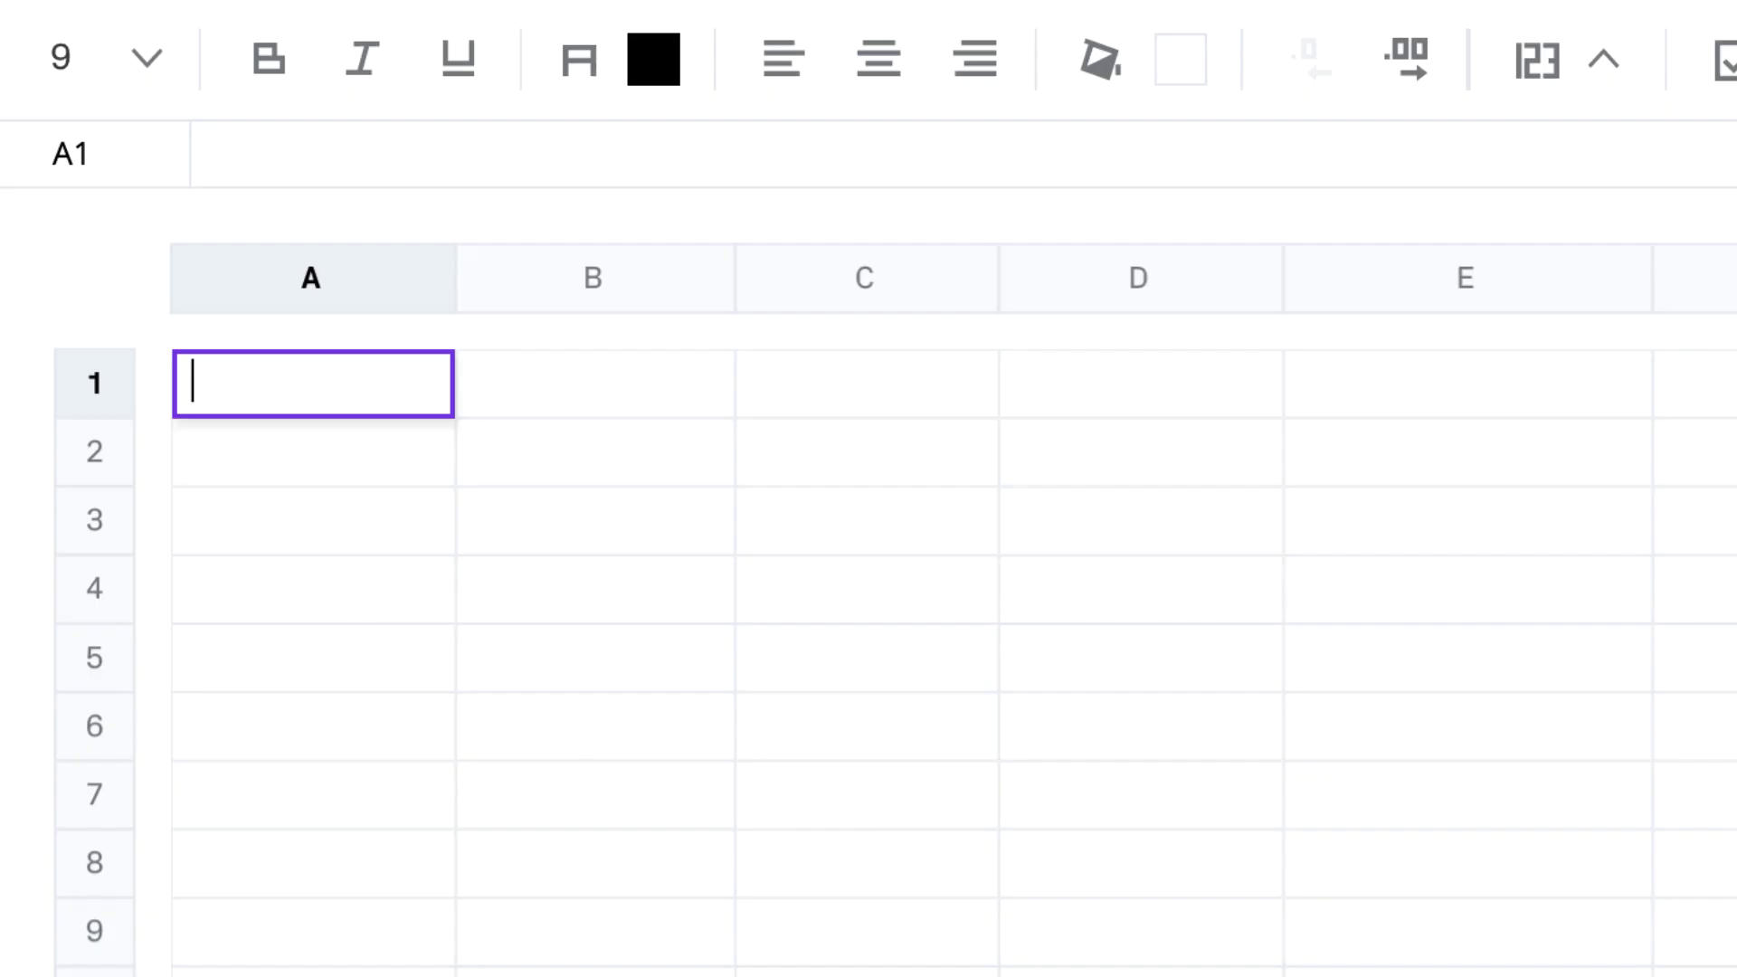
Step: Start a COMPANIES_BY_FOUNDERS_WITH_EXIT_CRUNCHBASE formula in cell A1 up to its opening parenthesis
type("=COMPANIES_B")
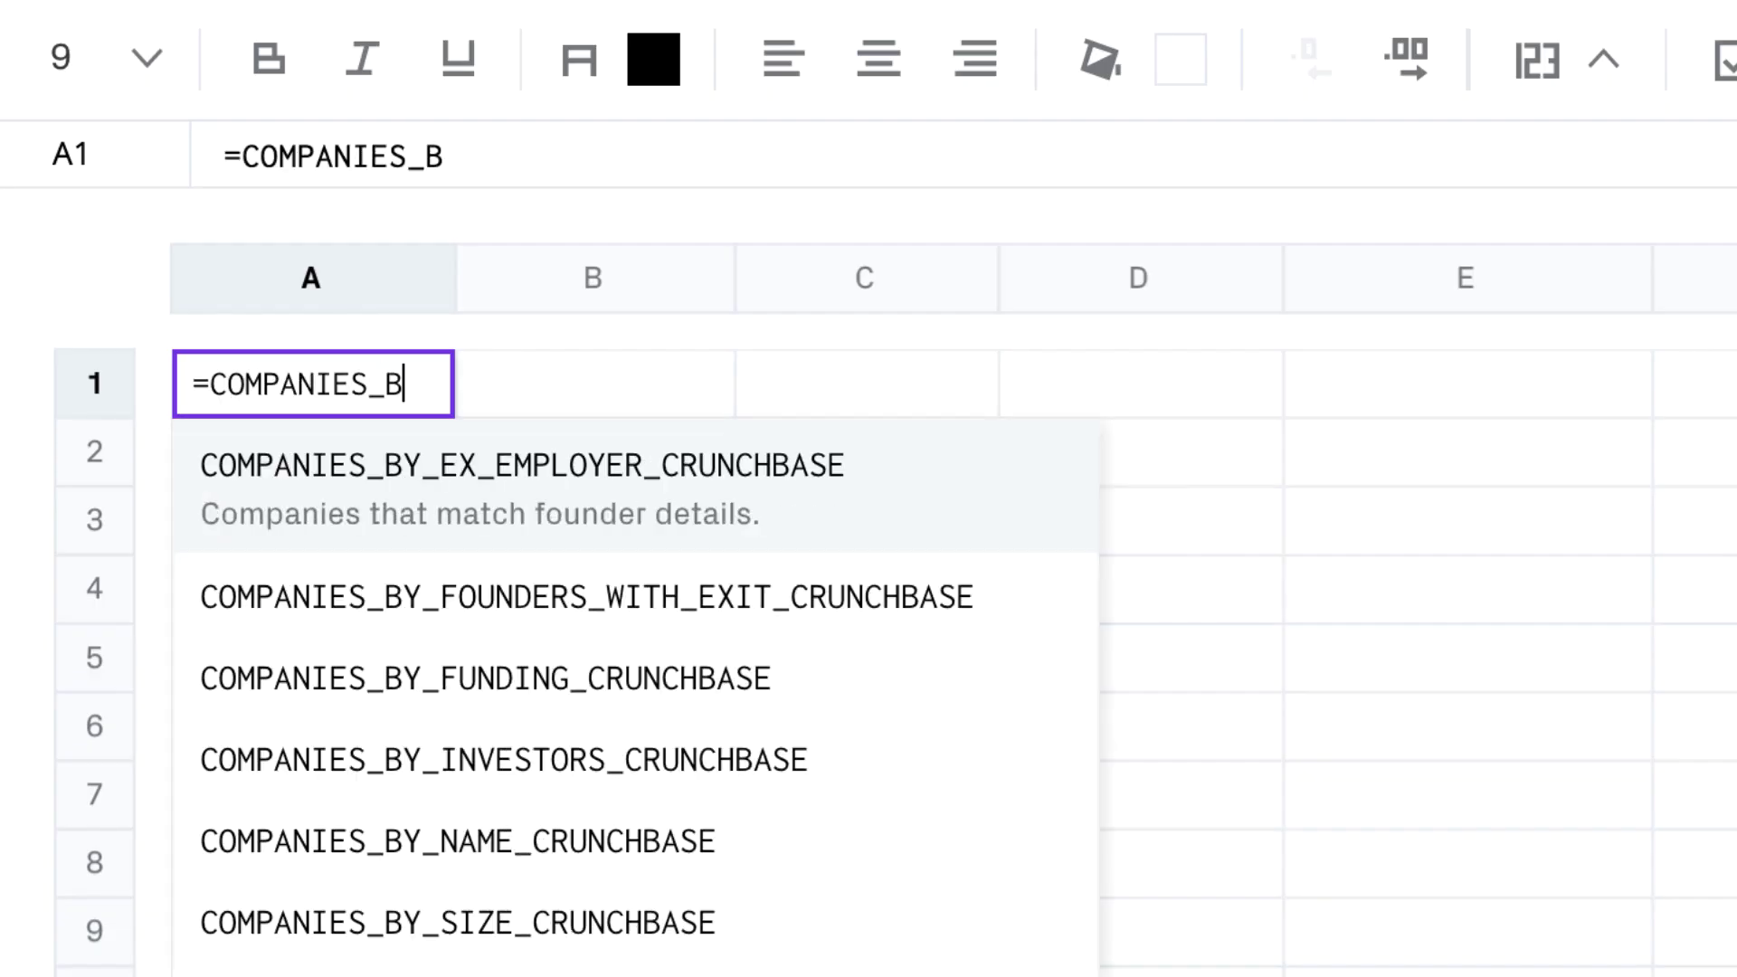
type("Y_FOUNDERS_WITH_EXIT_CRUNCHBA")
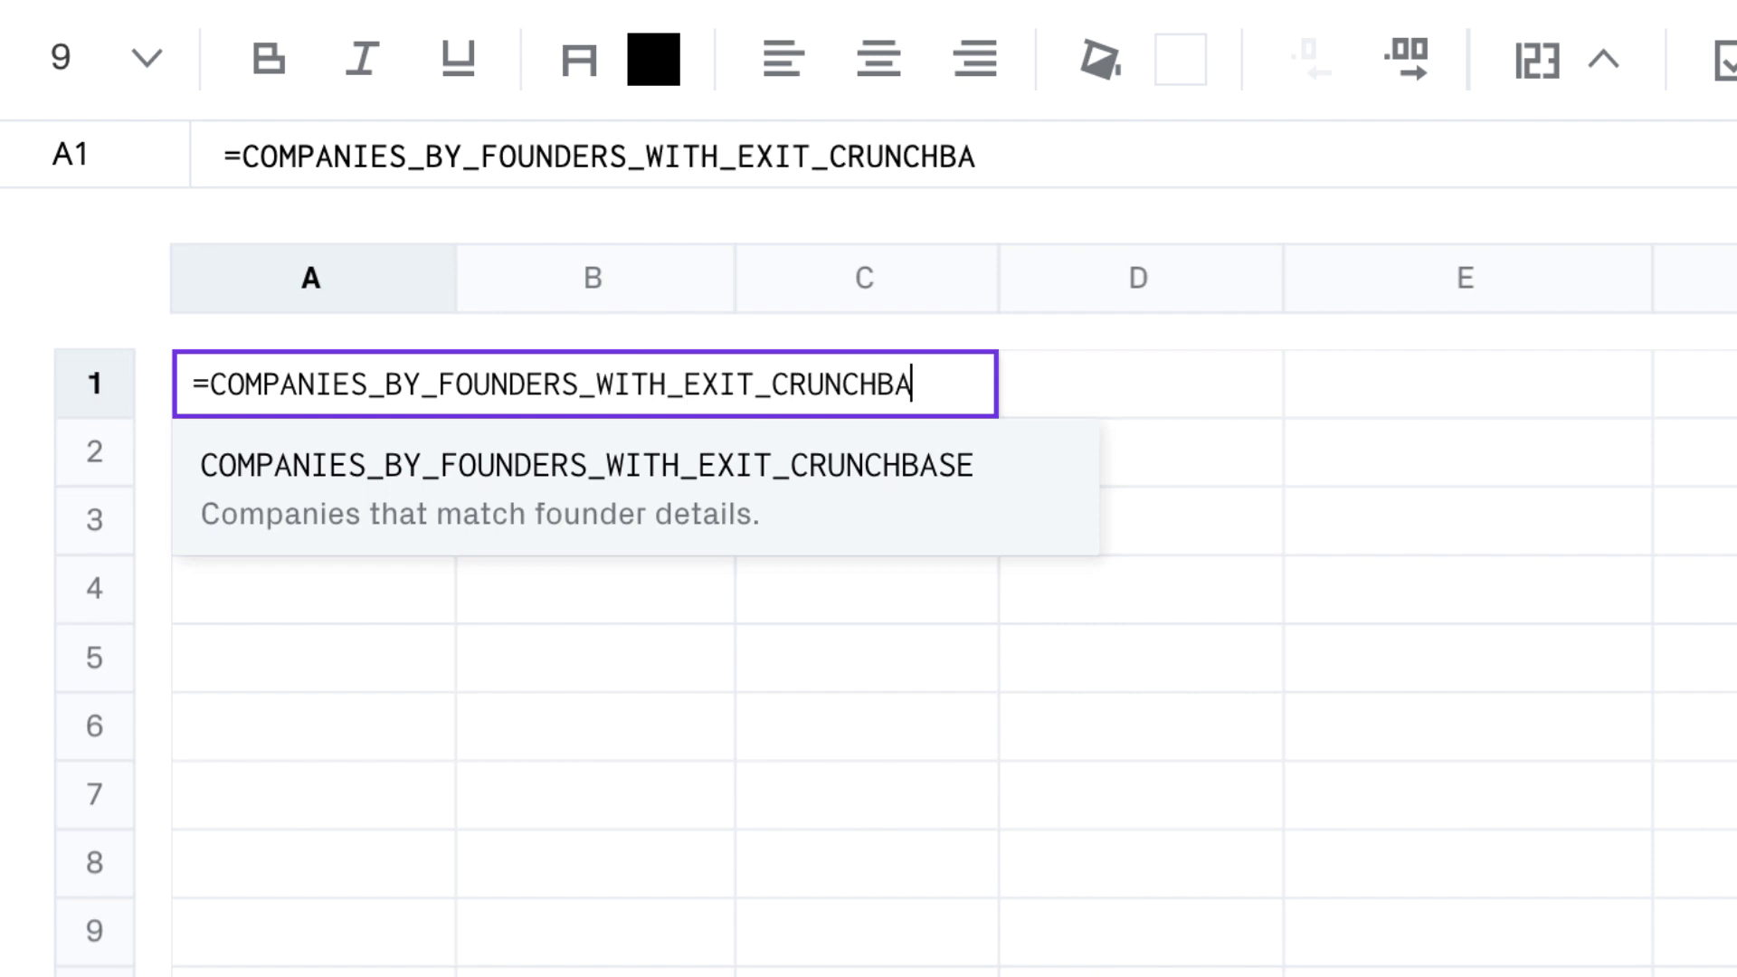
key("Tab")
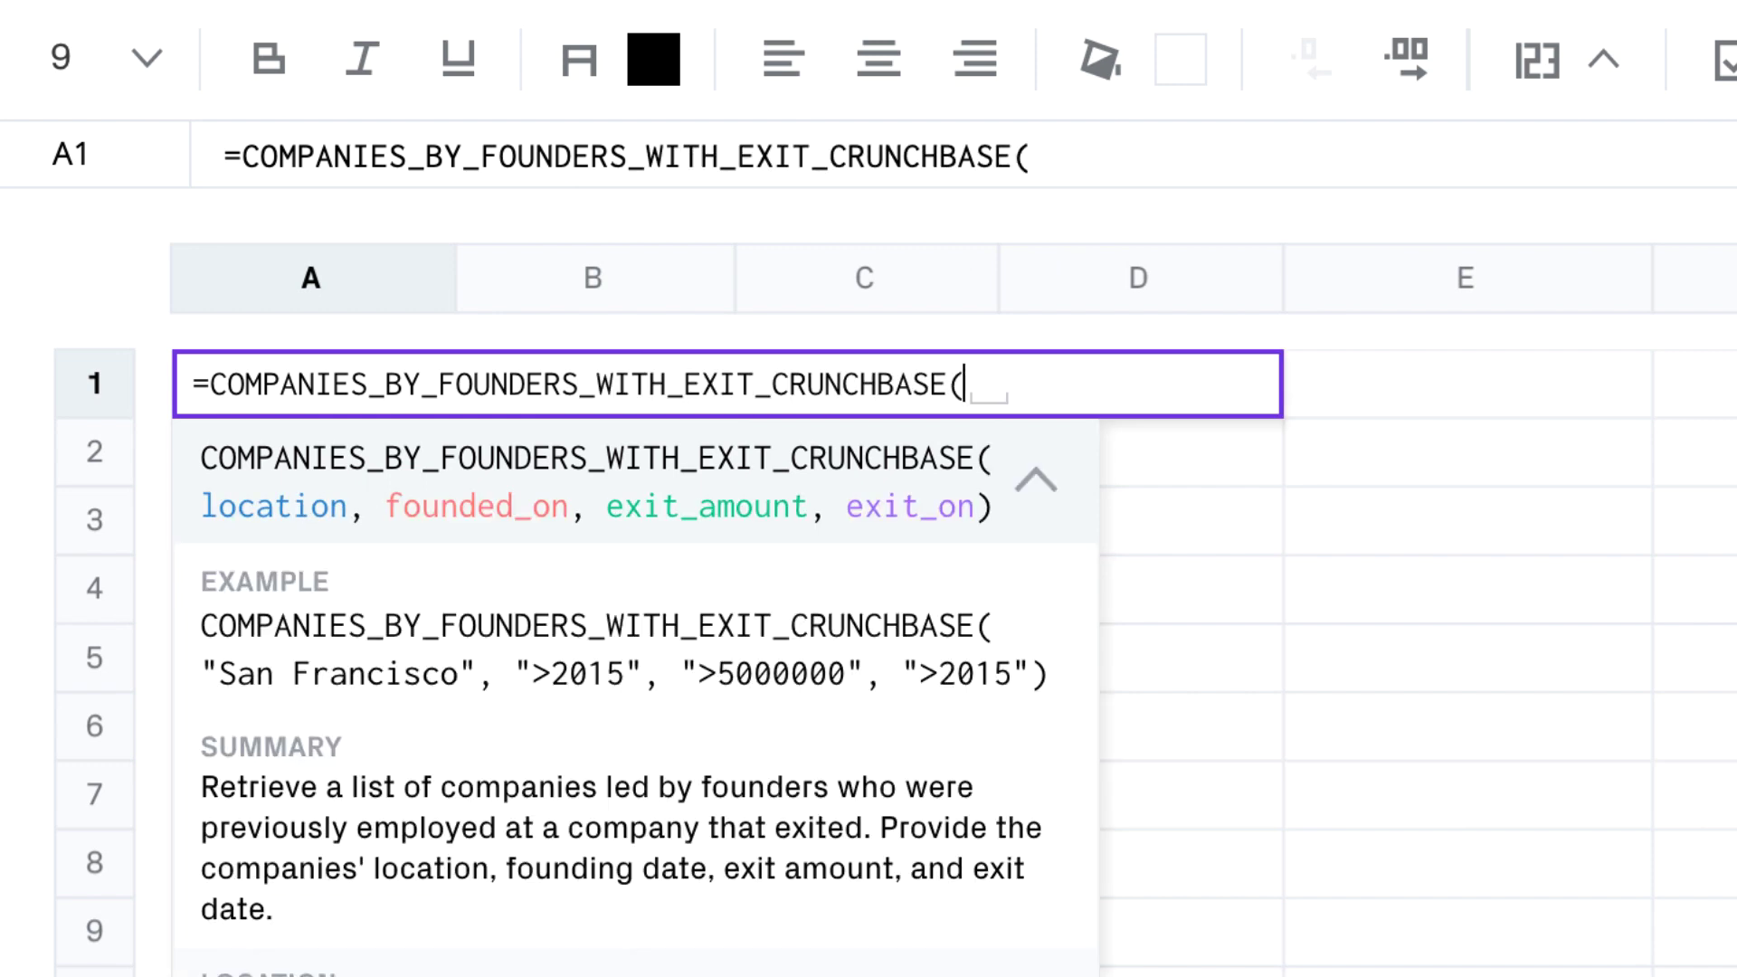
Step: Get companies in the founders-with-exit template with Location London, Founded On >2010, Exit Amount >1000000 and Exit On >2015
type("ondon")
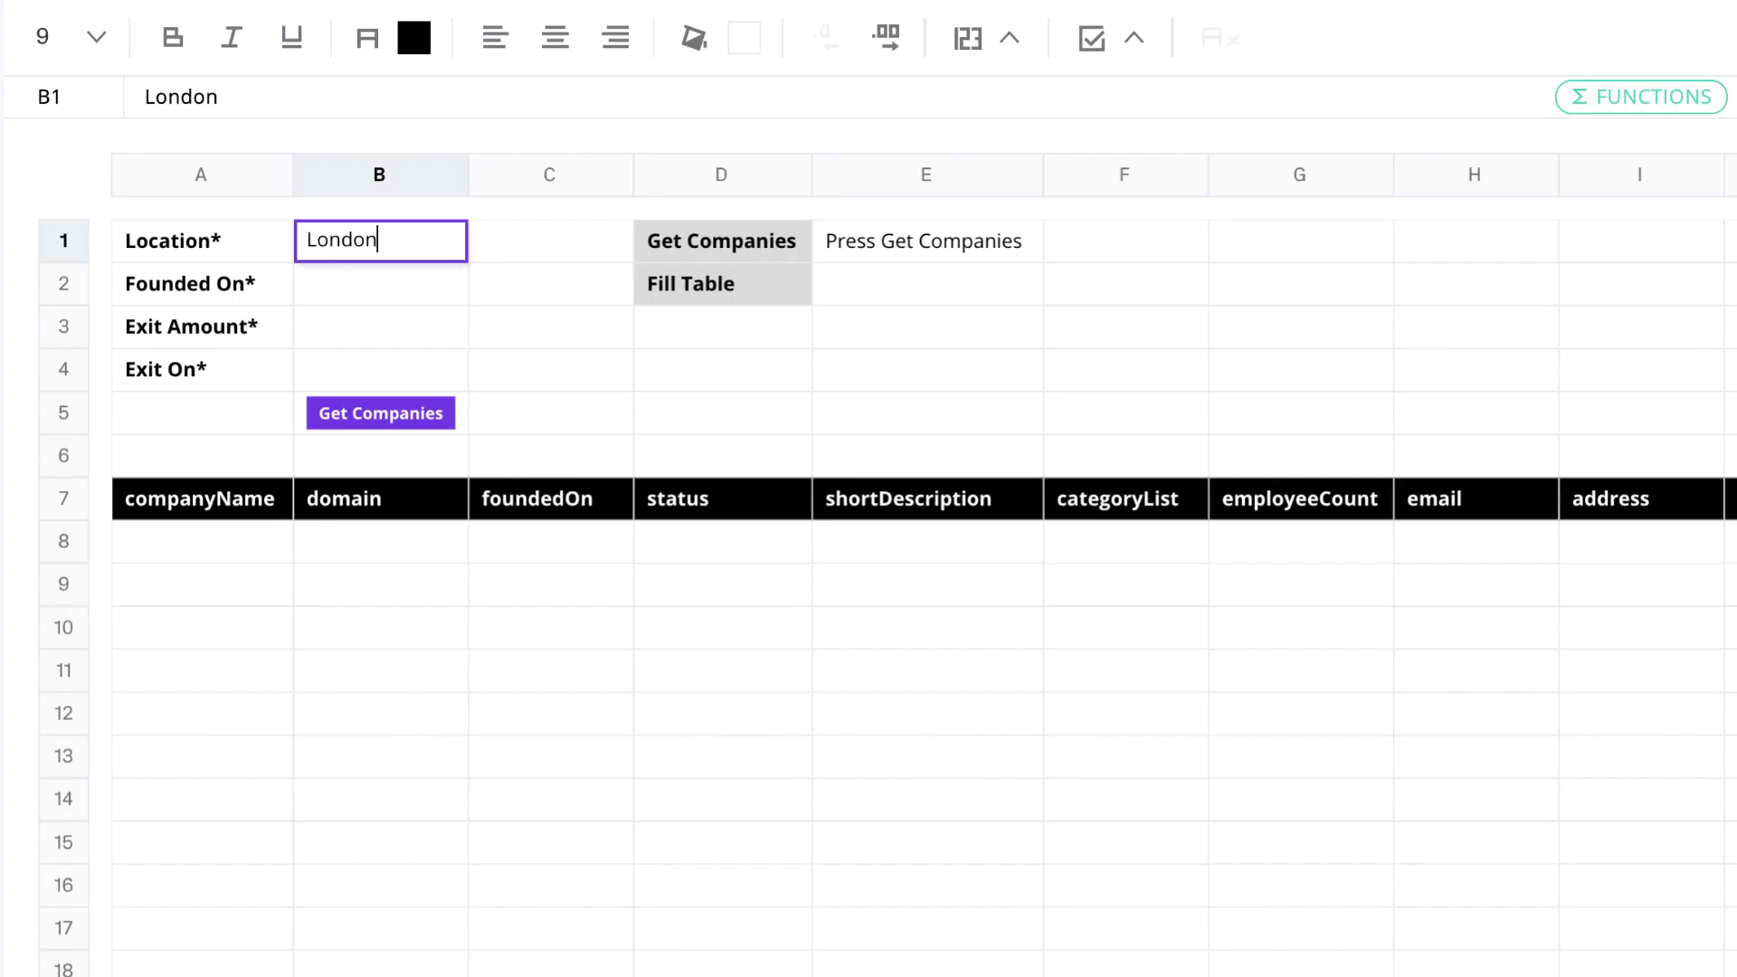
key("Return")
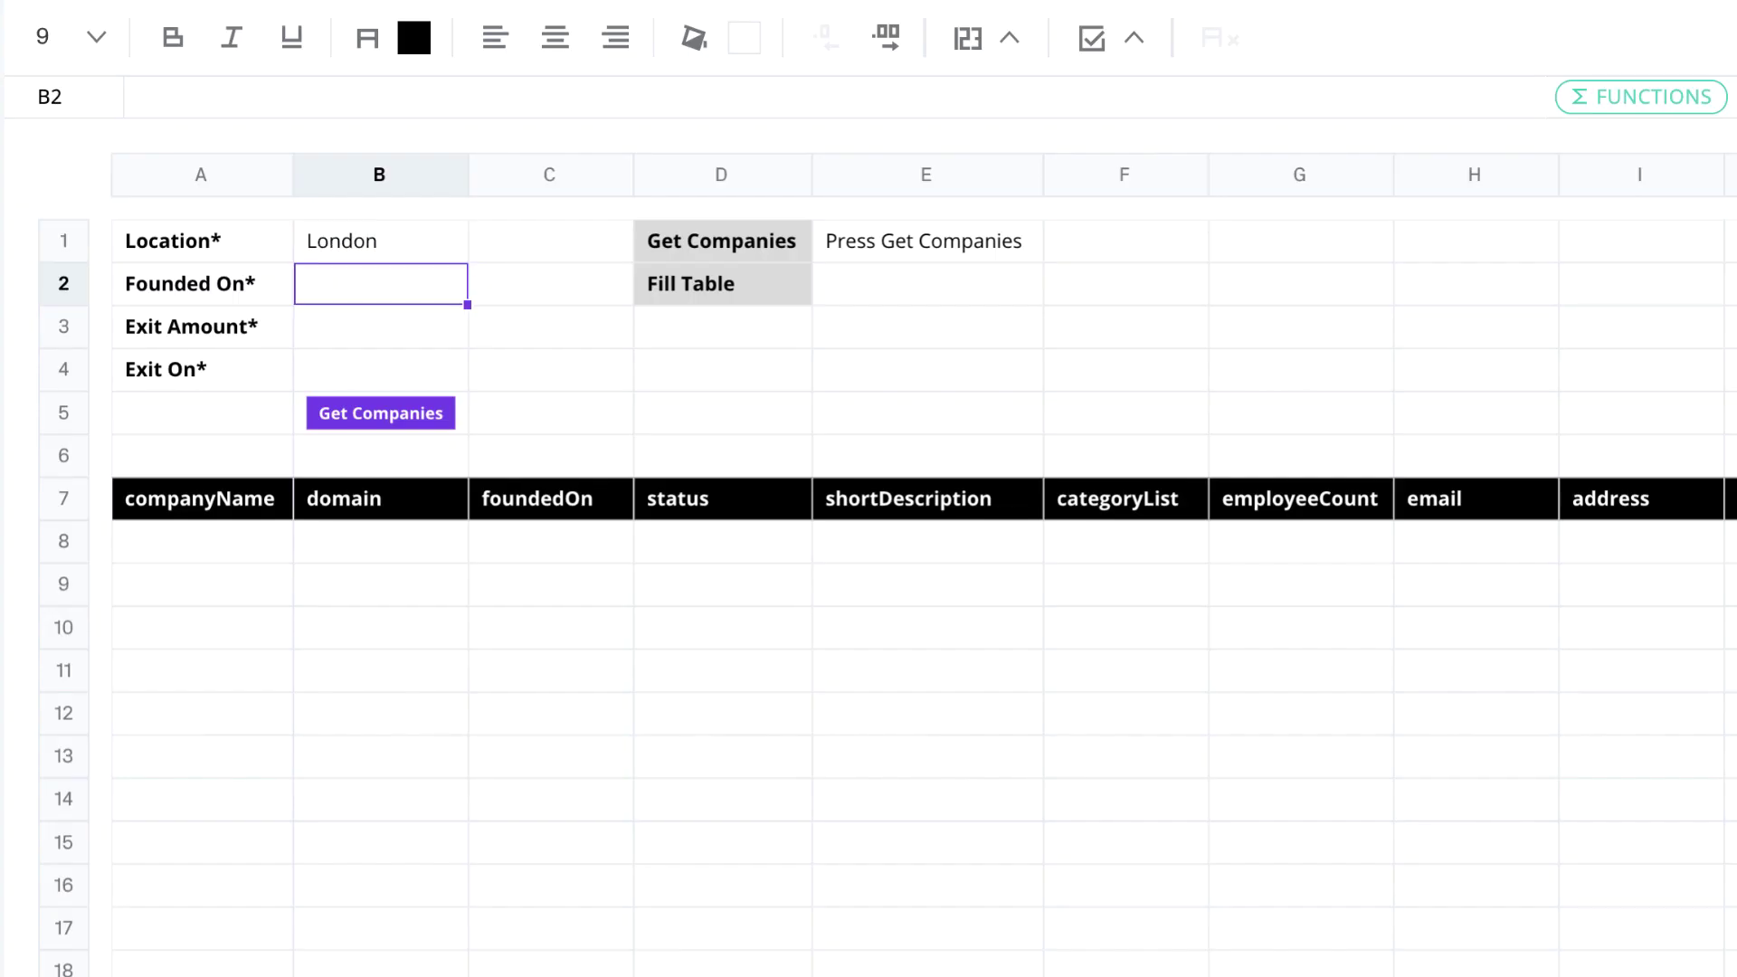
type(">2010")
key("Return")
type(">100")
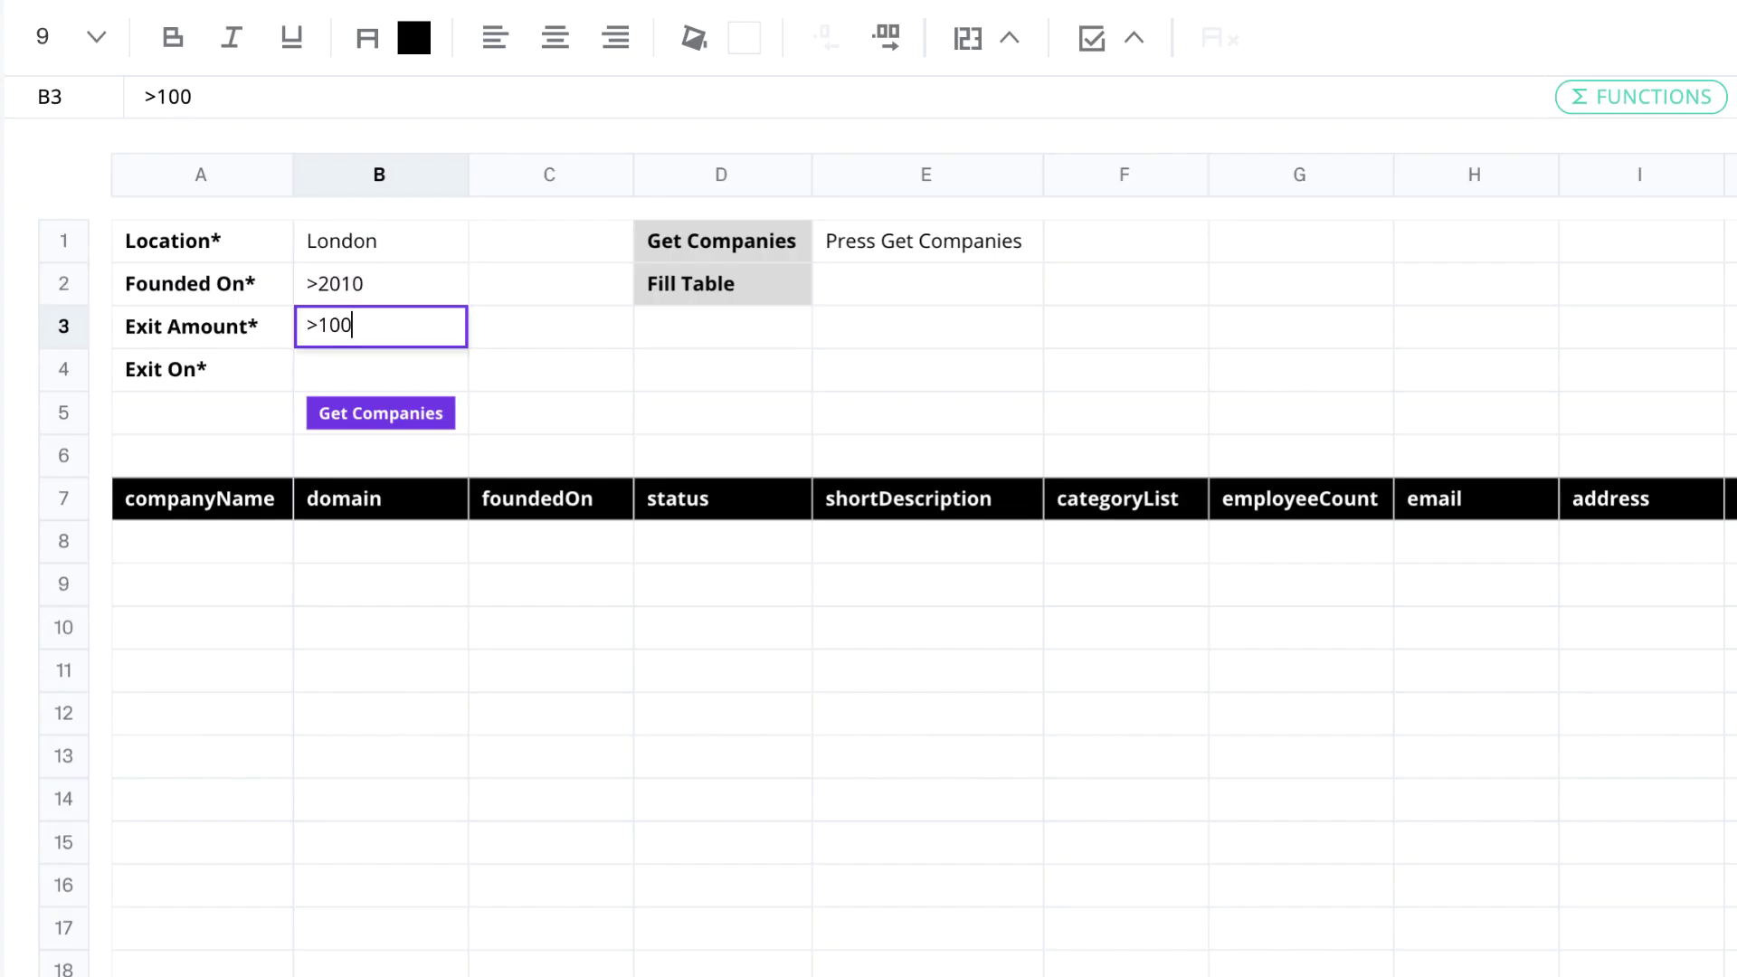
type("00000")
key("Return")
type(">2015")
key("Return")
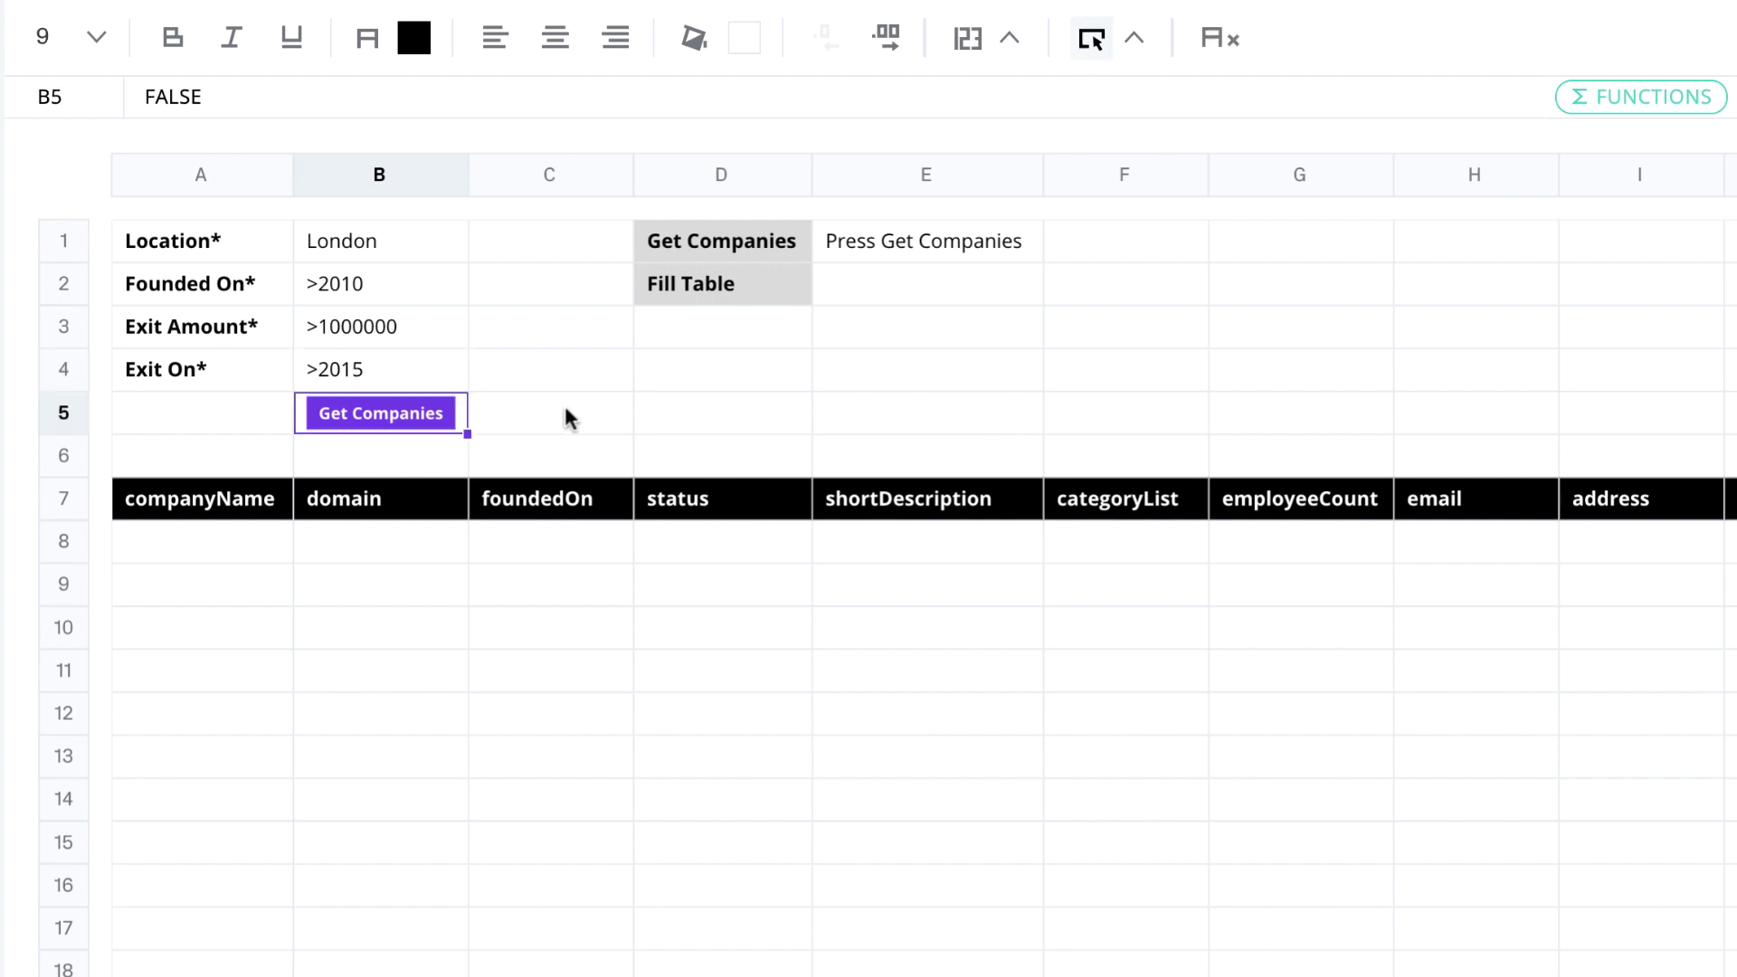
left_click(399, 419)
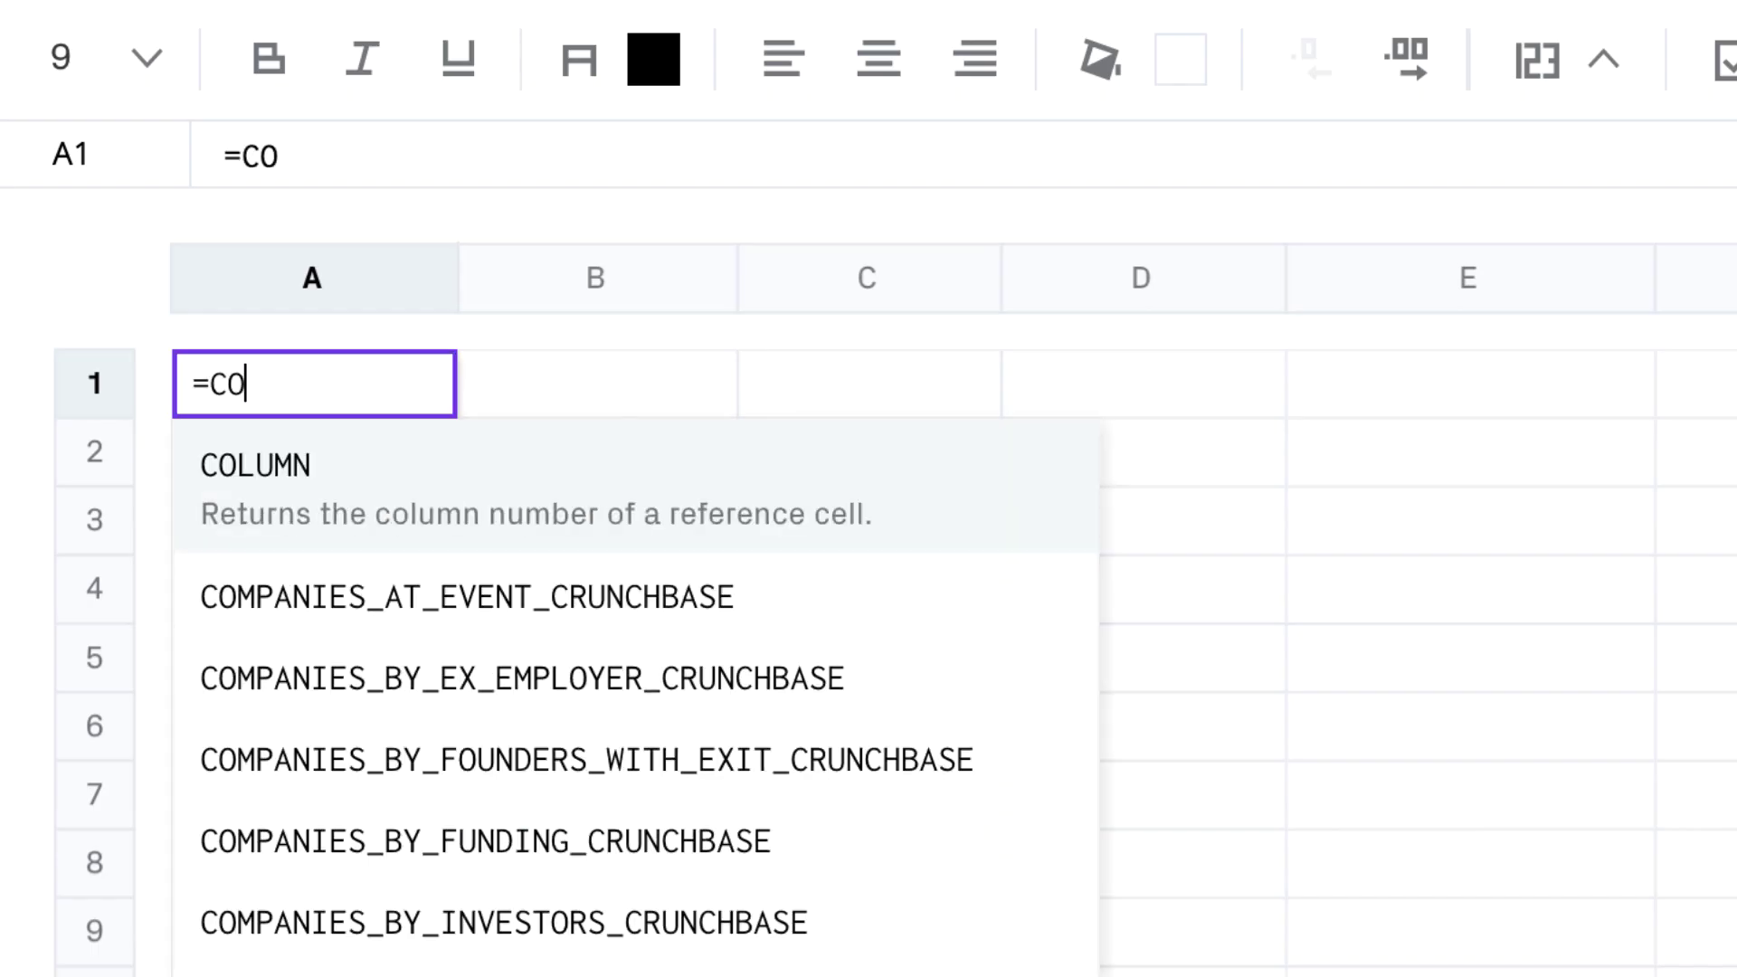
Step: Enter a COMPANIES_AT_EVENT_CRUNCHBASE formula start in A1, and get companies for event Web Summit 2017, Employees >10 and Location California
type("MPANIES_AT_EVENT_")
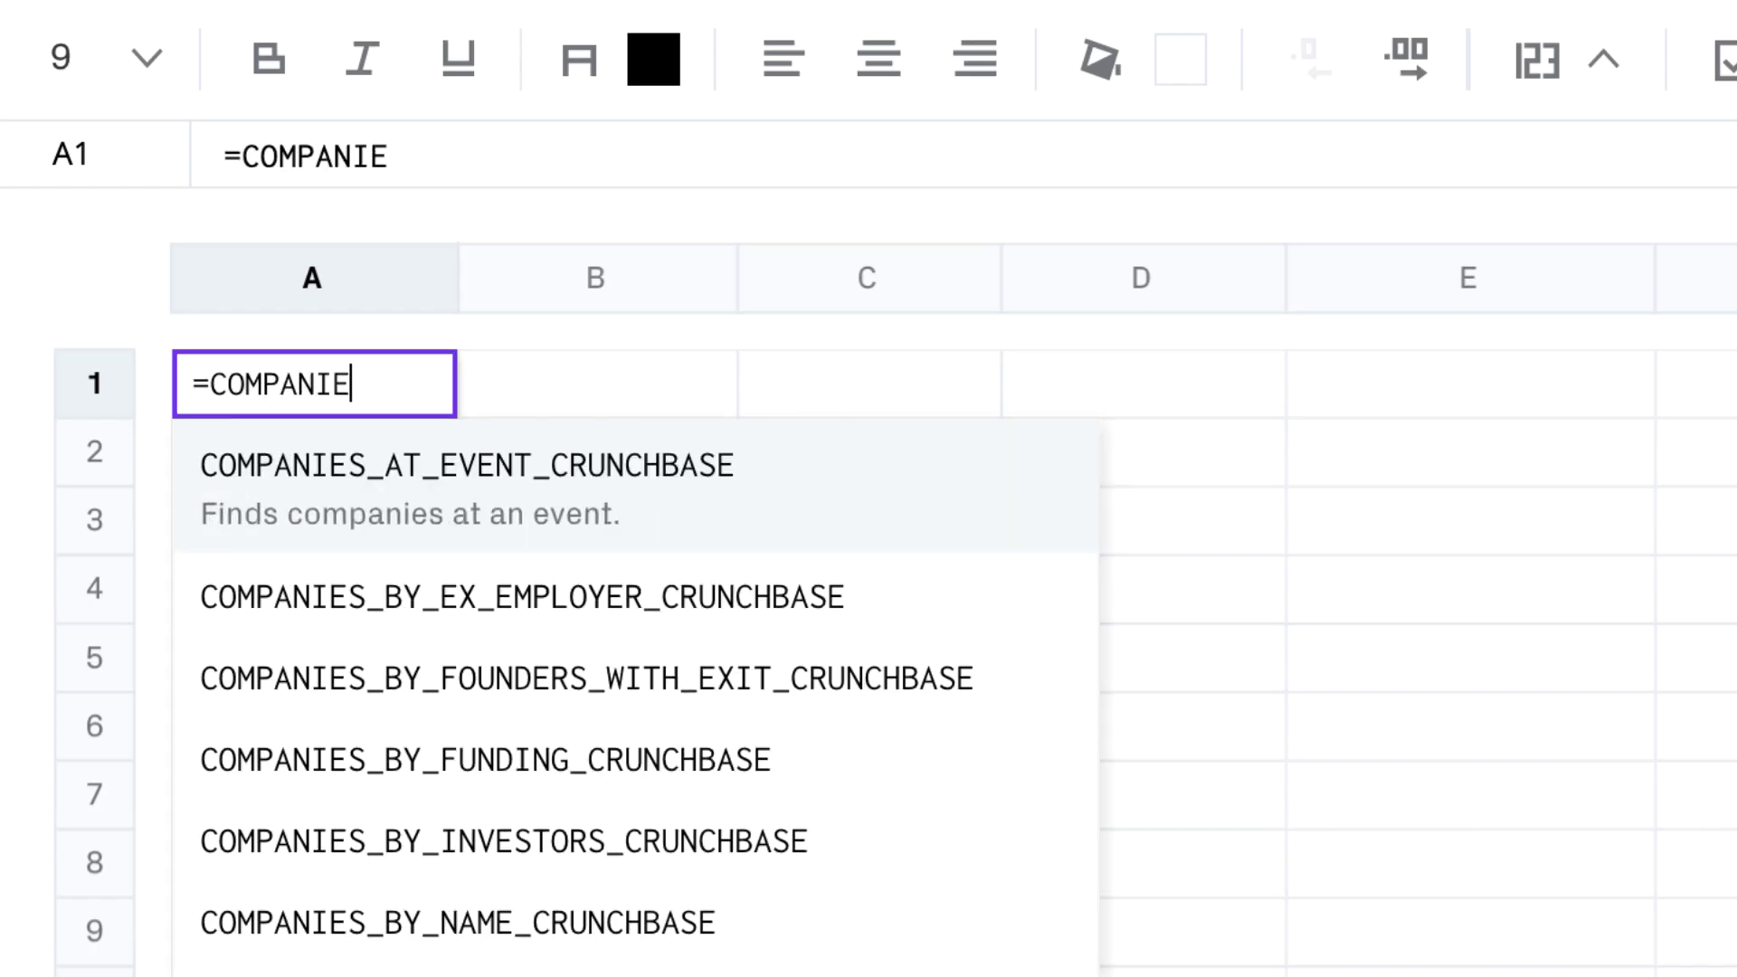
type("CRUNCHBASE(")
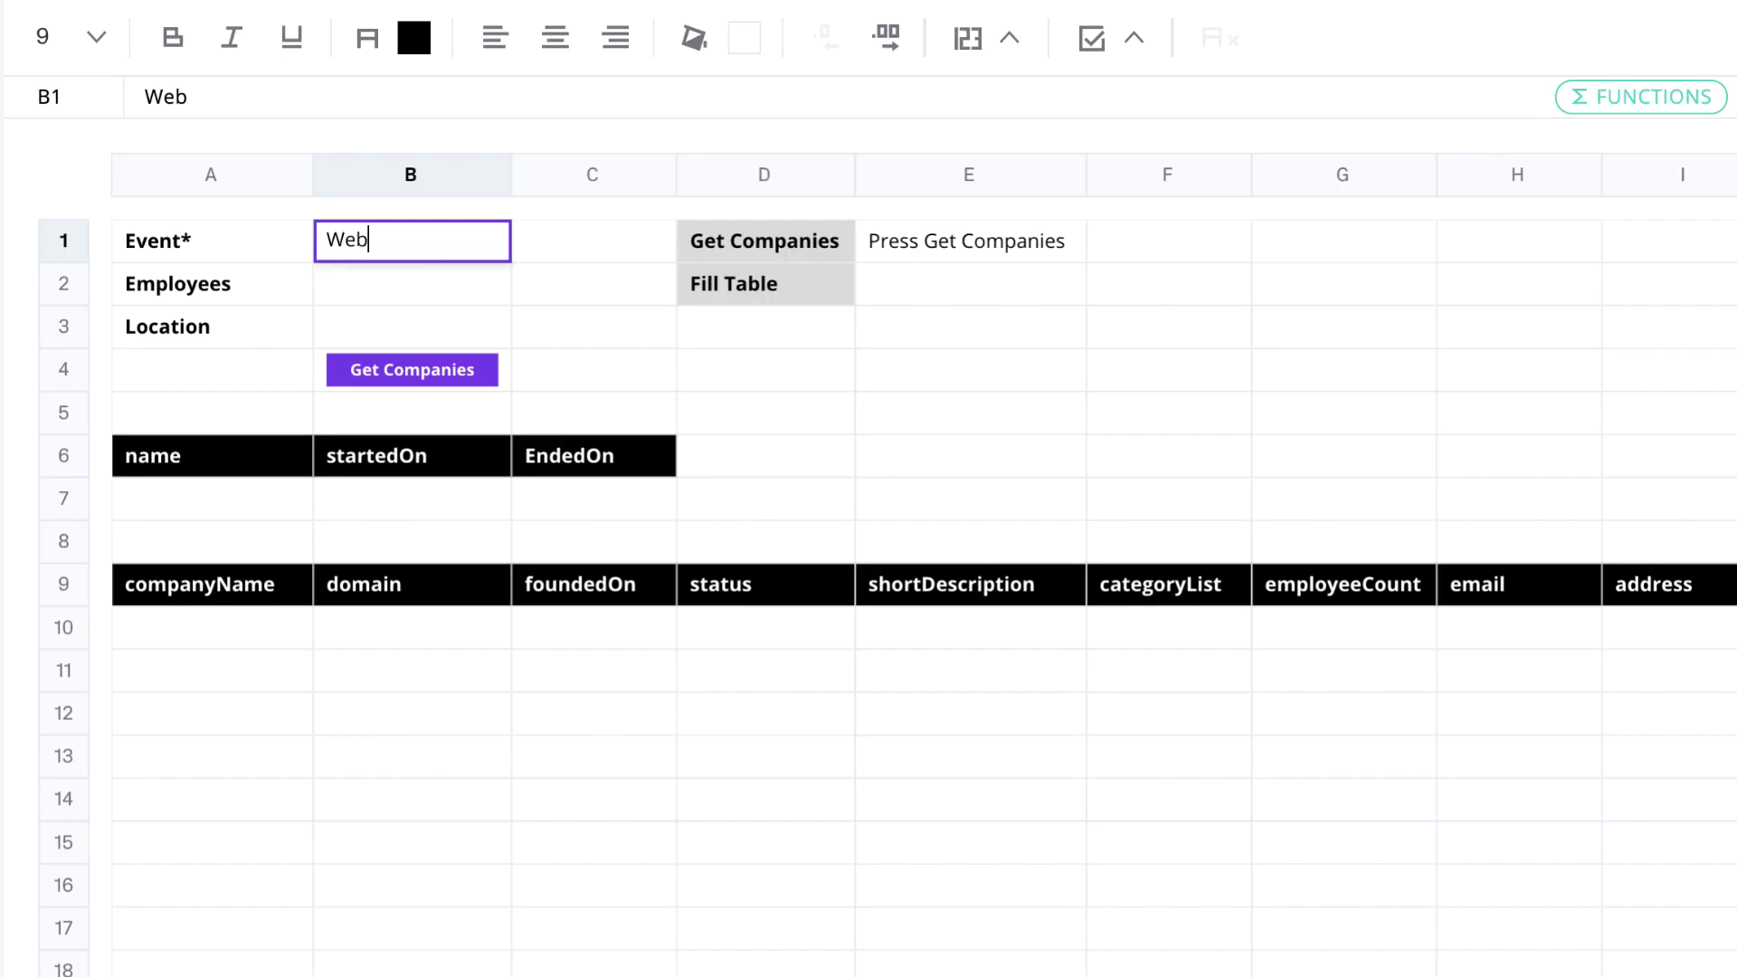
type("Summit 2017")
key("Return")
type(">10")
key("Return")
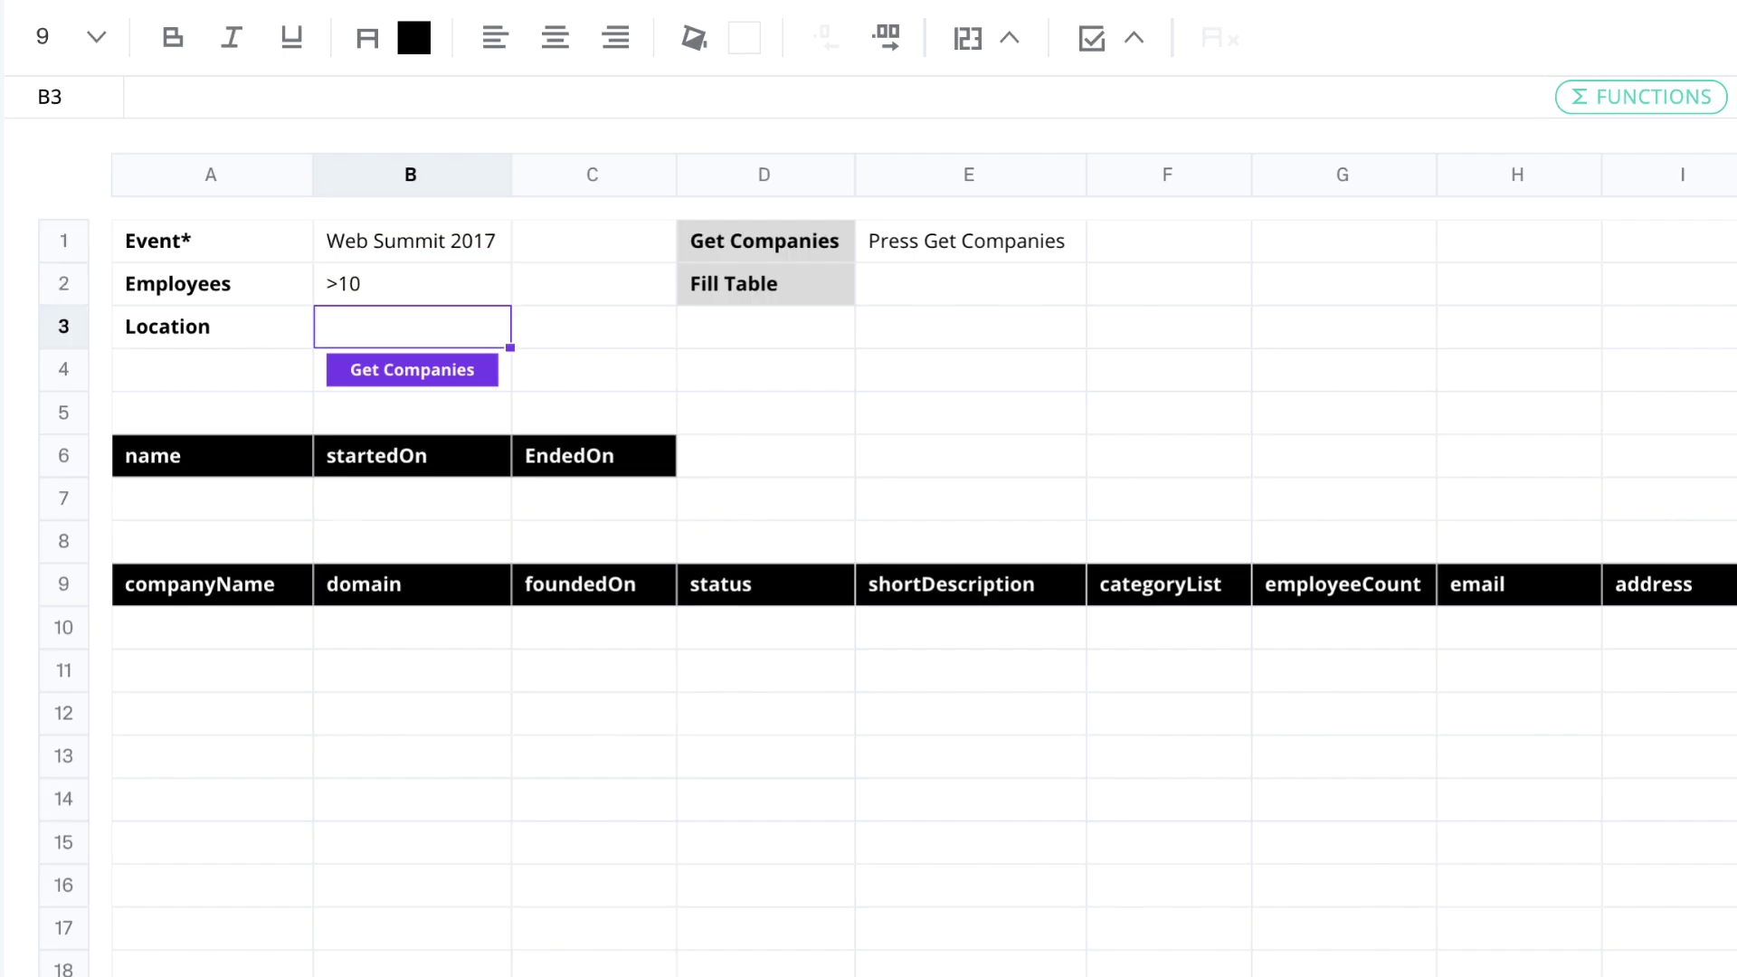
type("California")
key("Return")
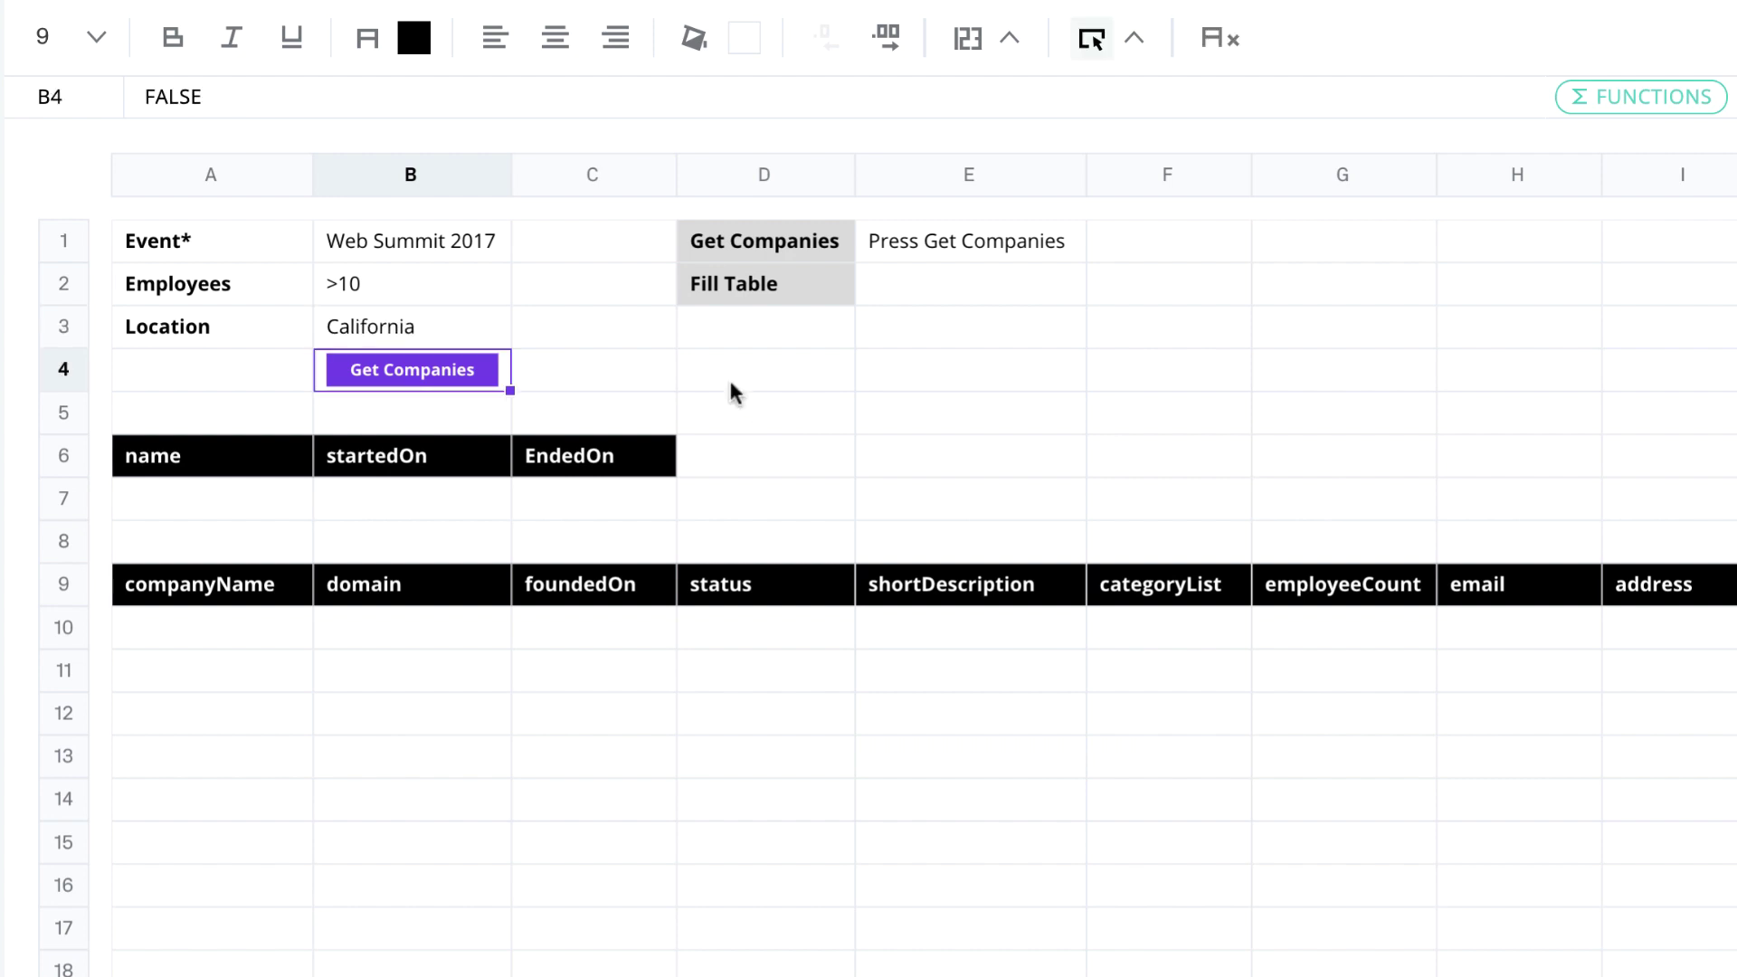
left_click(462, 371)
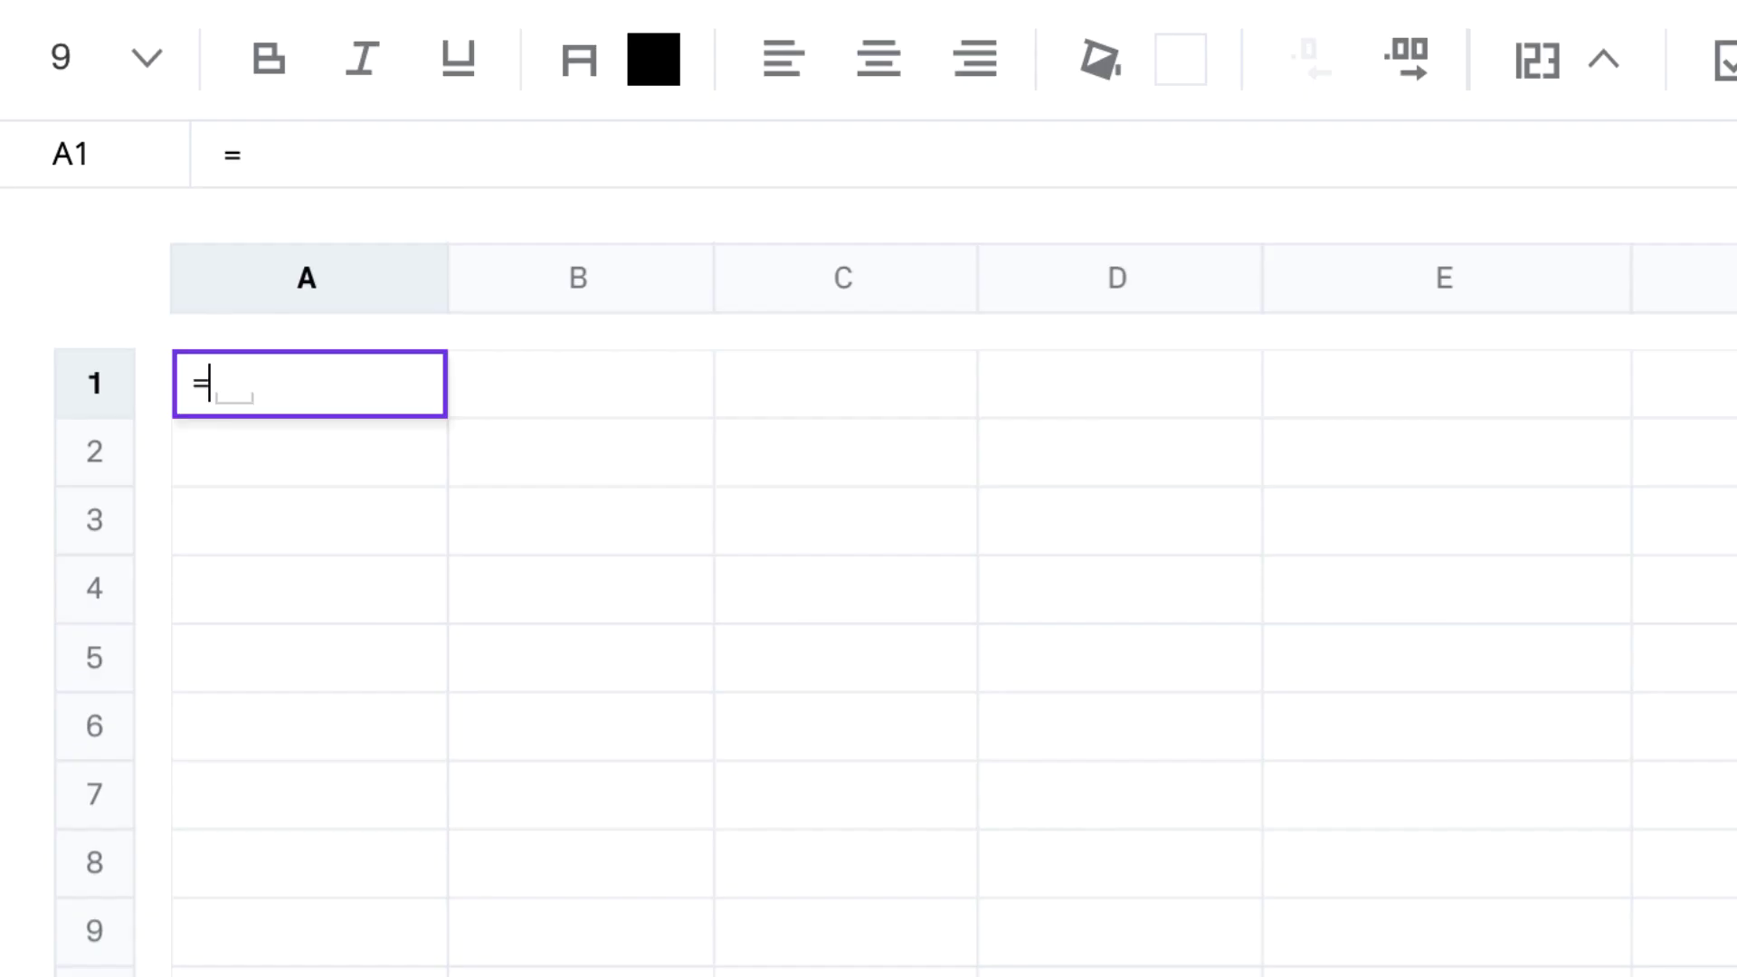
Step: Start a SECTOR_FUNDING_CRUNCHBASE formula in A1, and get companies with Last Funding On >2010, Location Japan and Category Sports
type("SECTOR_FUNDING")
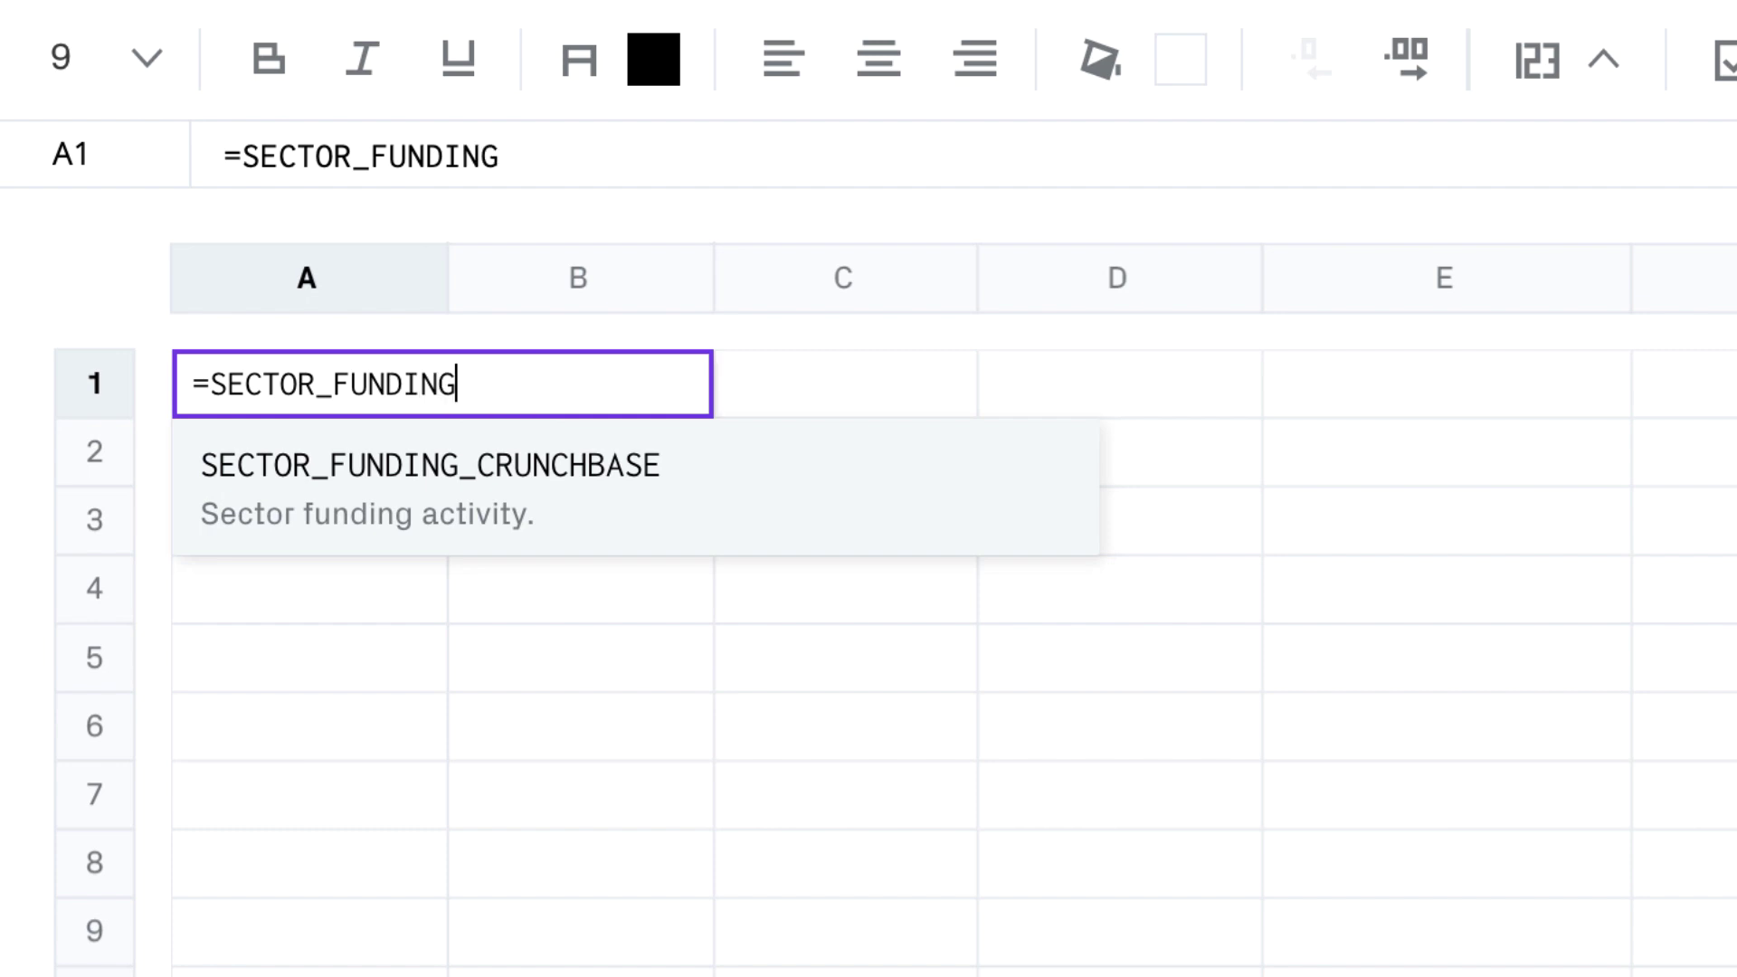
type("_CRUNCHBASE(")
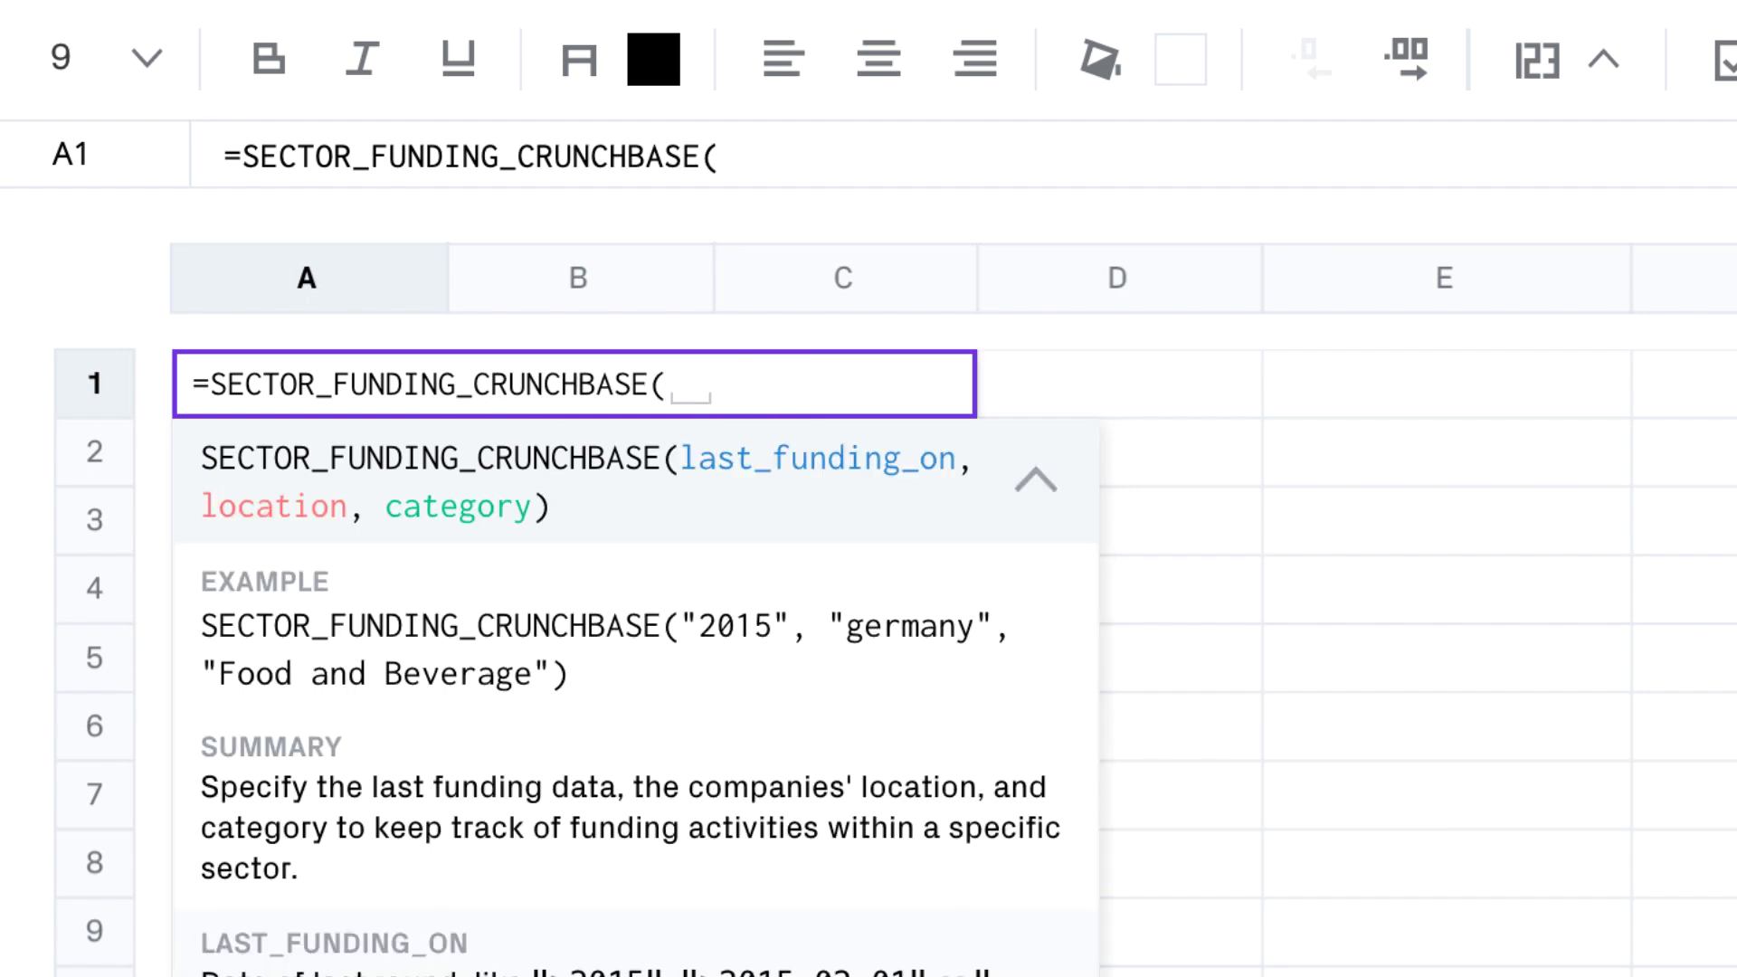
type(">2010")
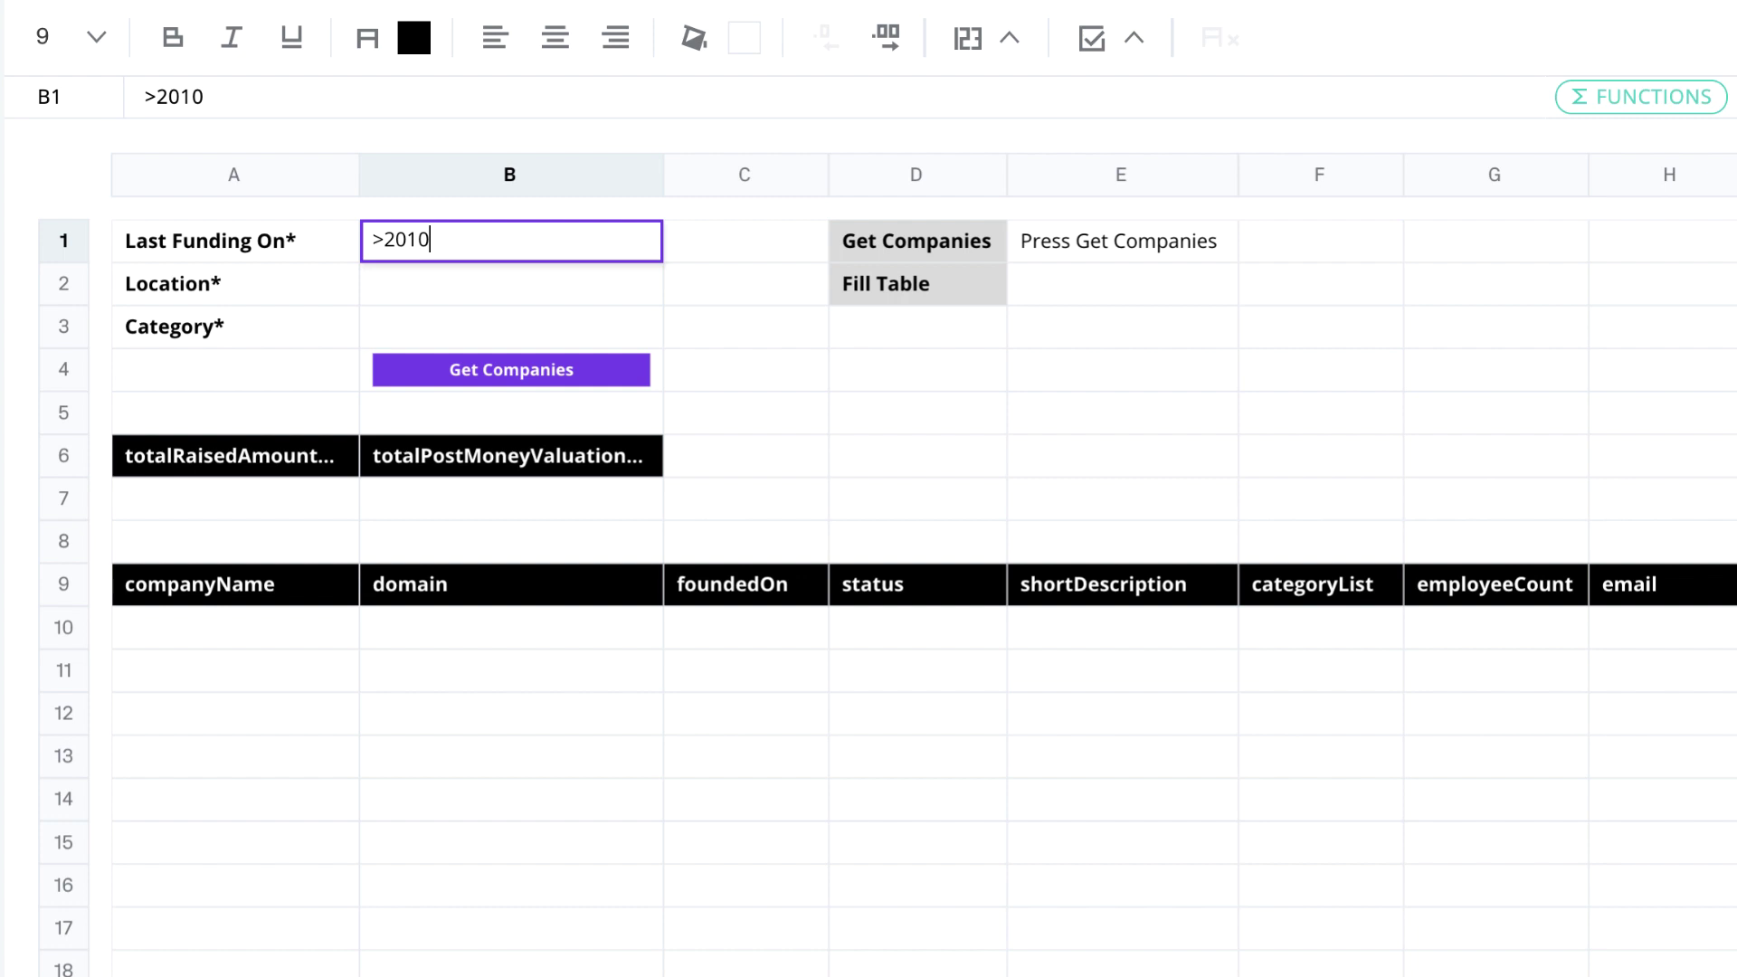
key("Return")
type("Japa")
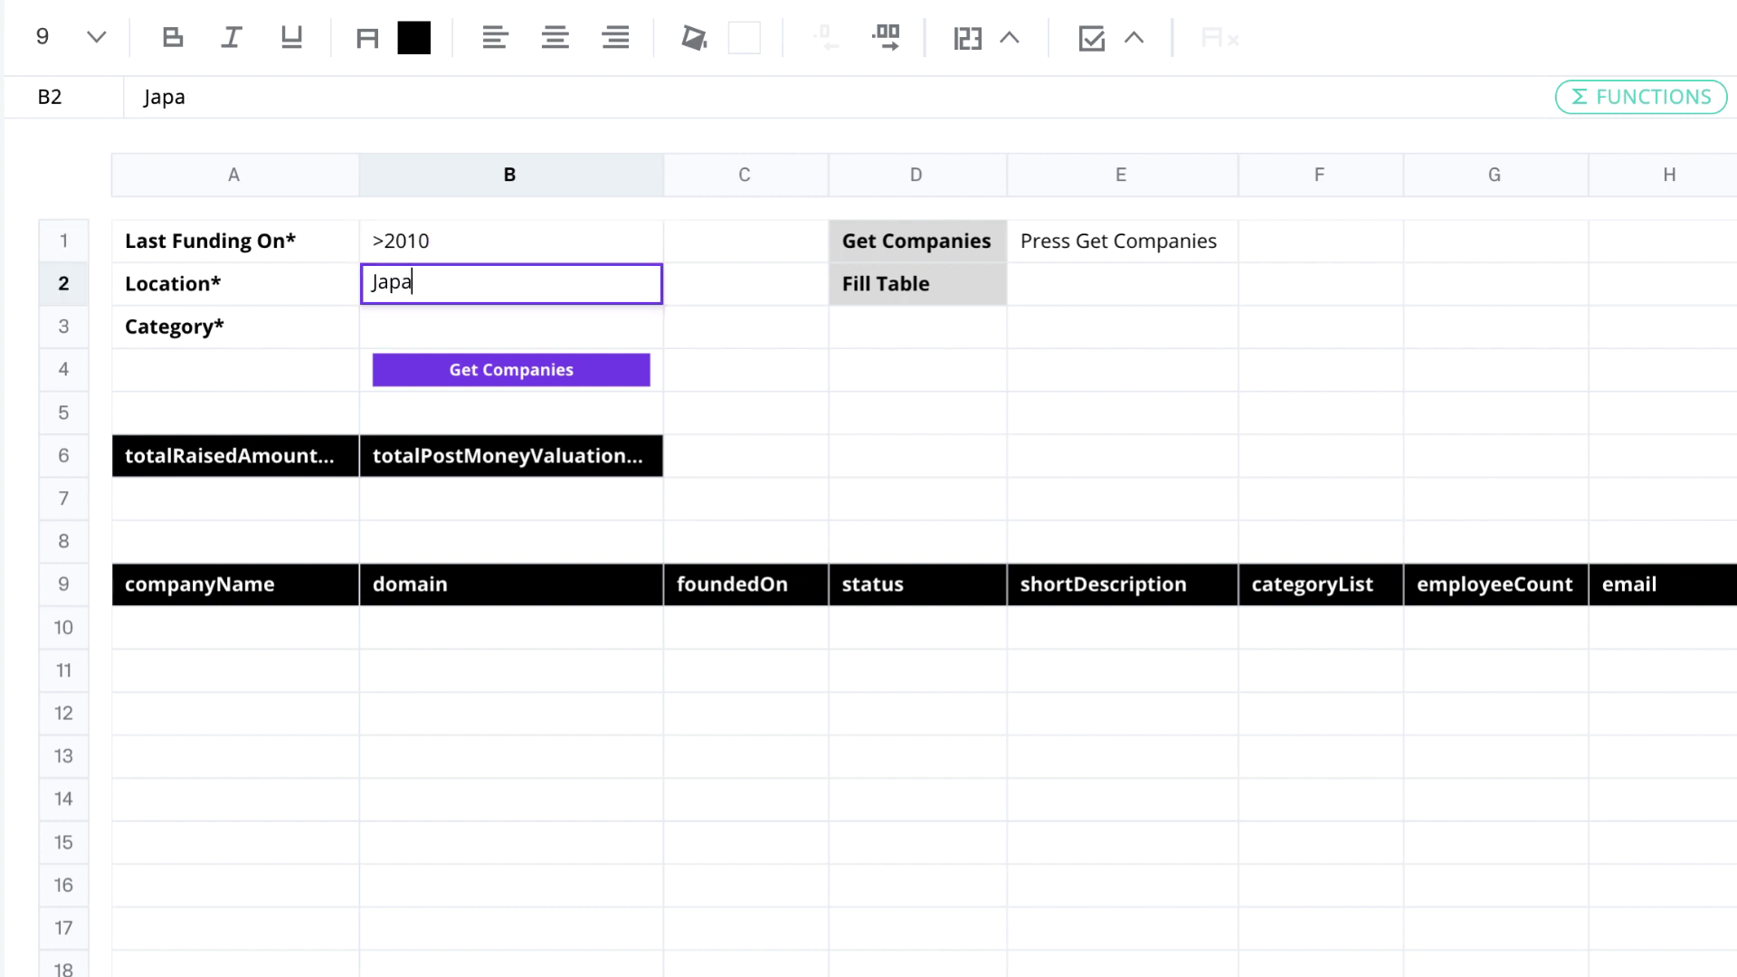
type("n")
key("Return")
type("Sports")
key("Return")
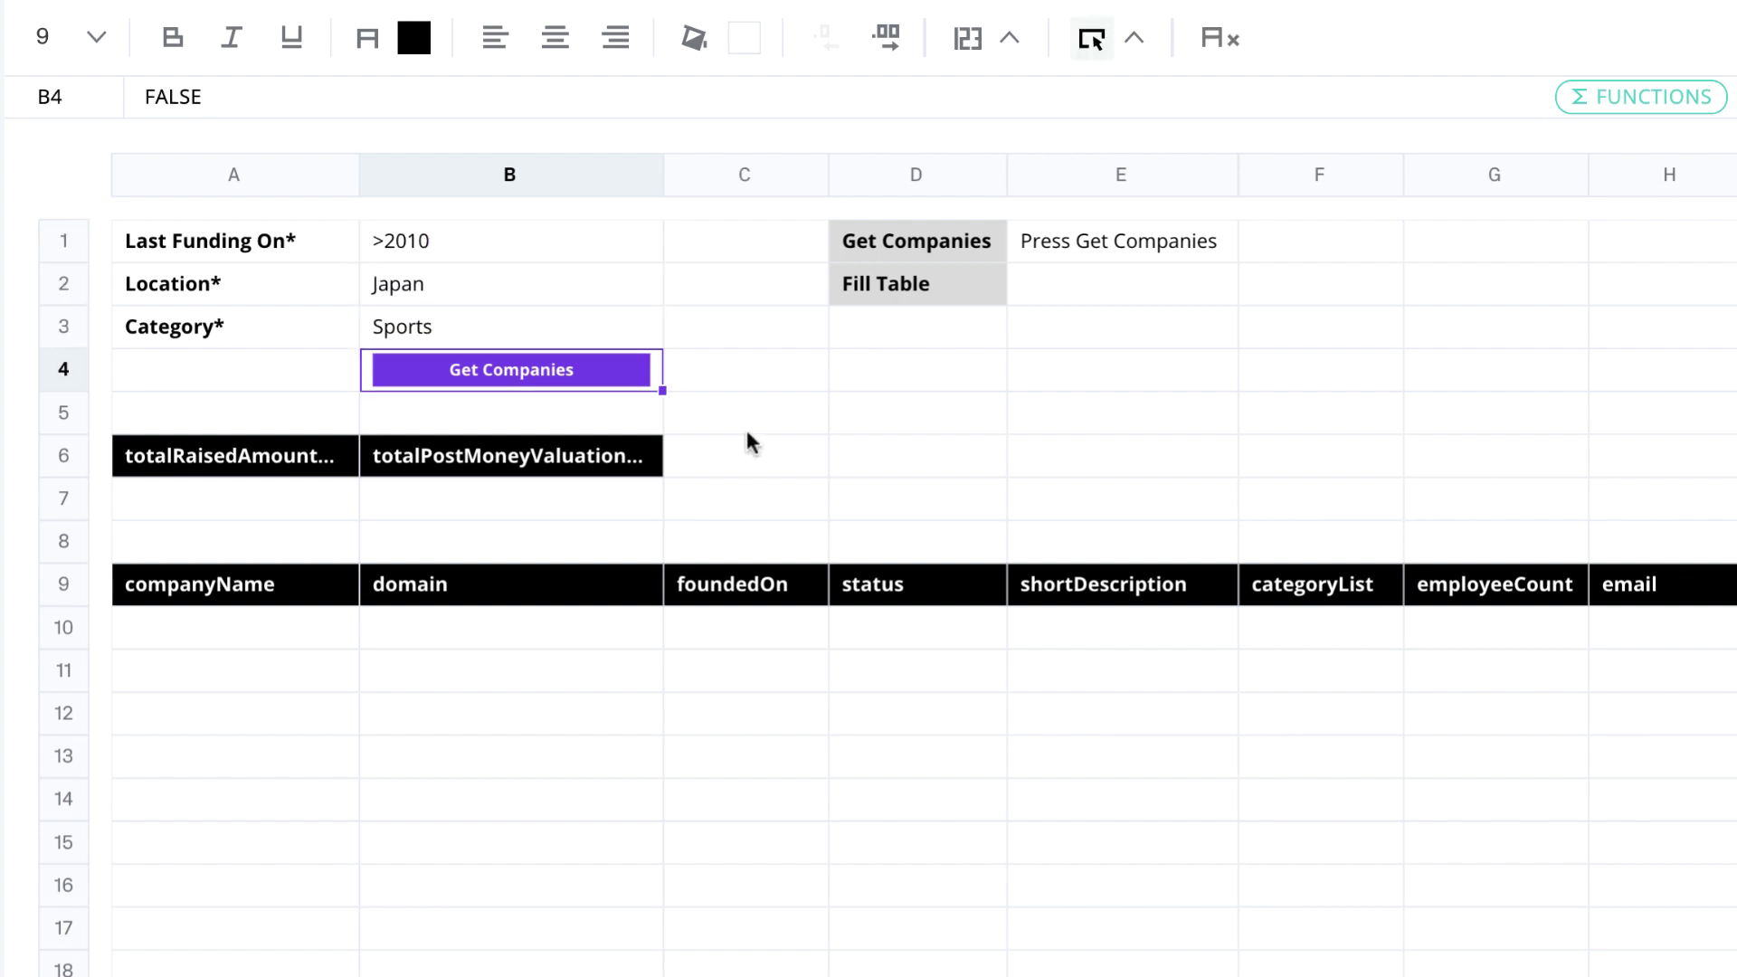
left_click(563, 380)
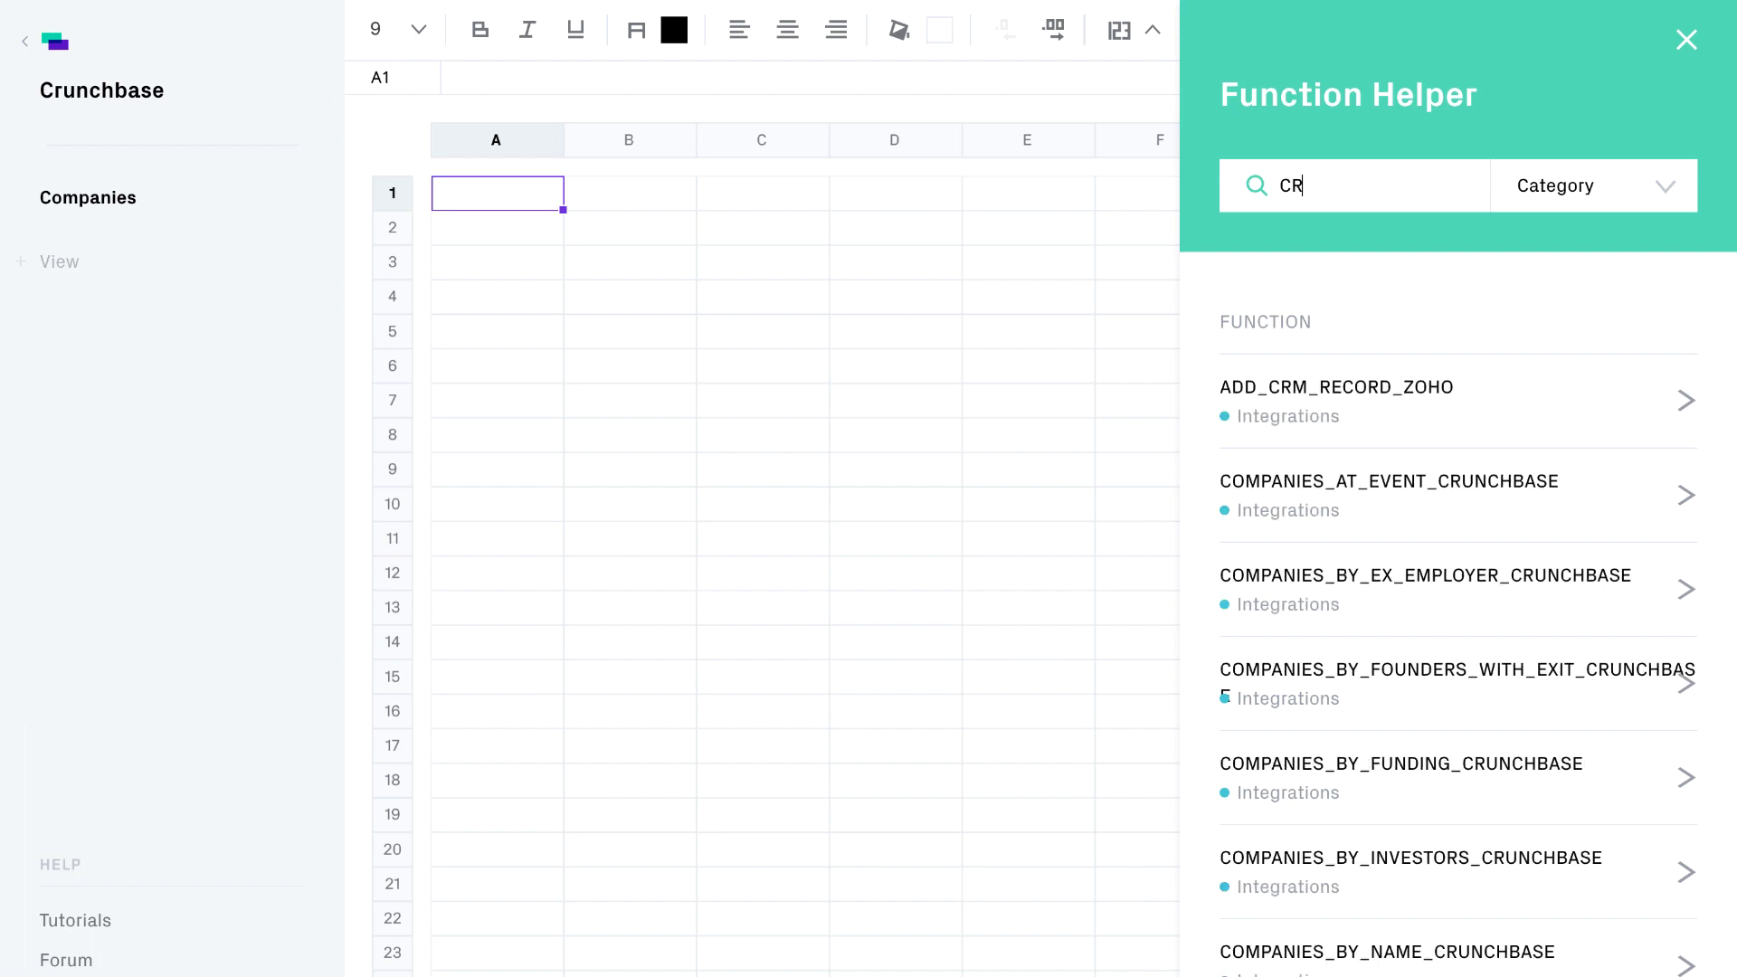
Step: Search the Function Helper for CRUNCHBASE and read the details of the COMPANIES_BY_SIZE_CRUNCHBASE function
type("UNCHBASE")
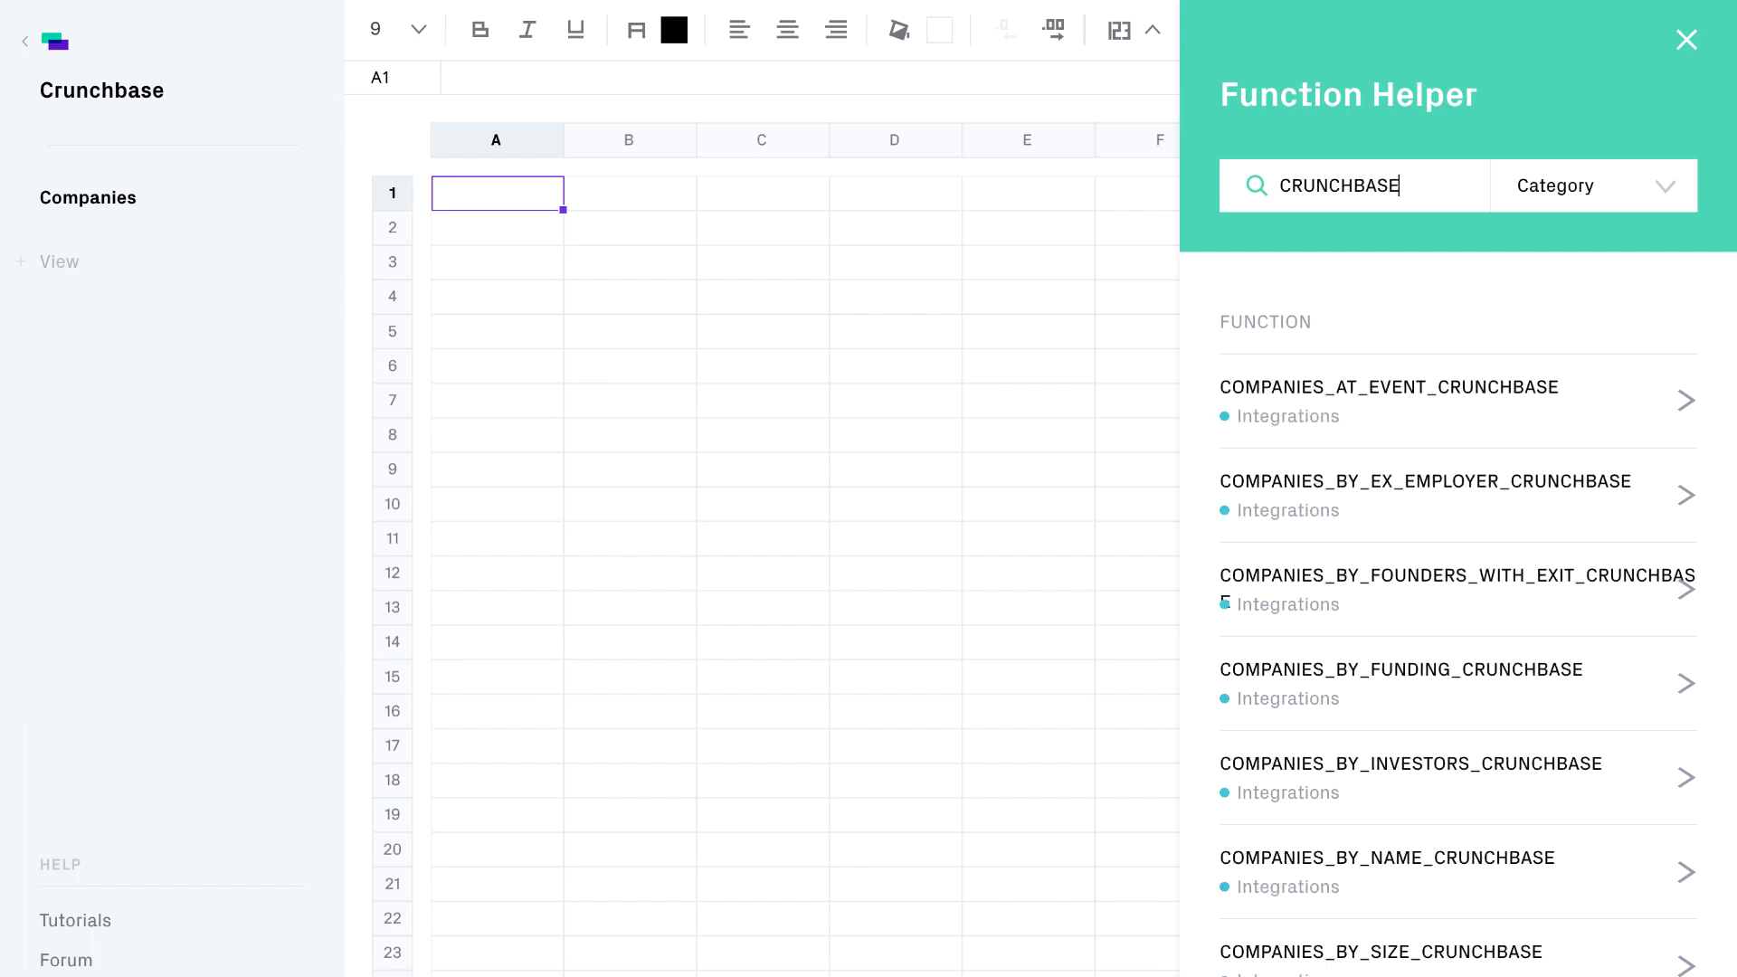
scroll(1609, 426, "down", 1)
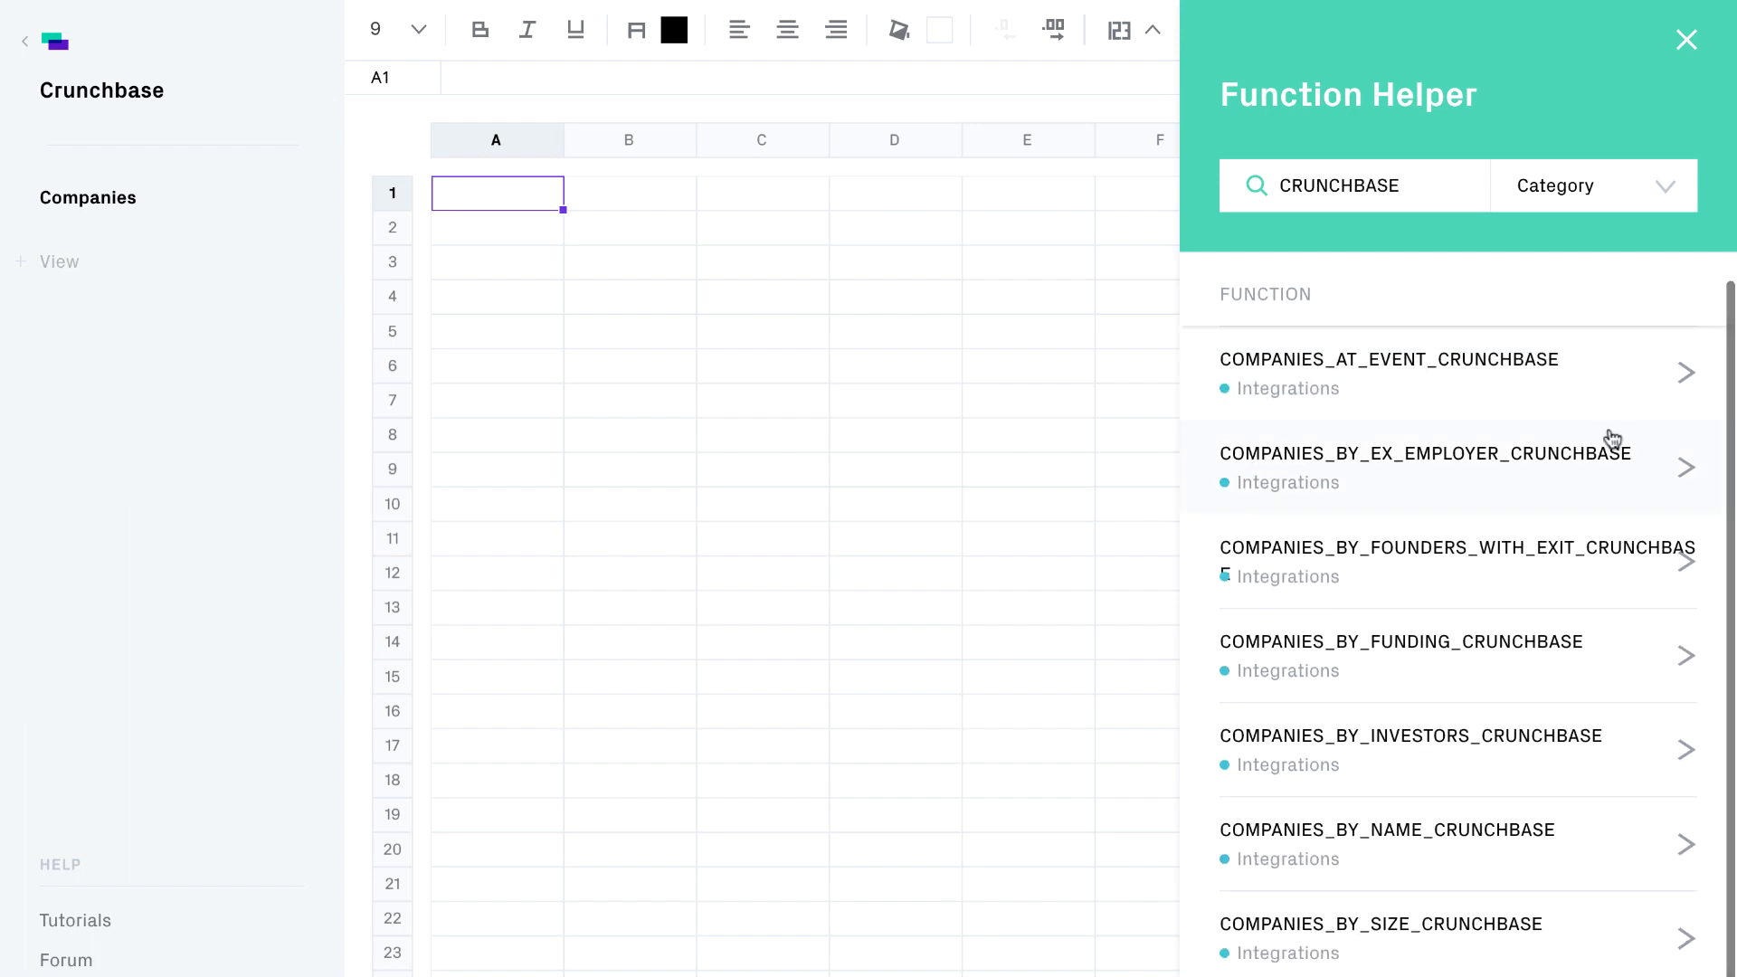
left_click(1535, 930)
scroll(1532, 931, "down", 5)
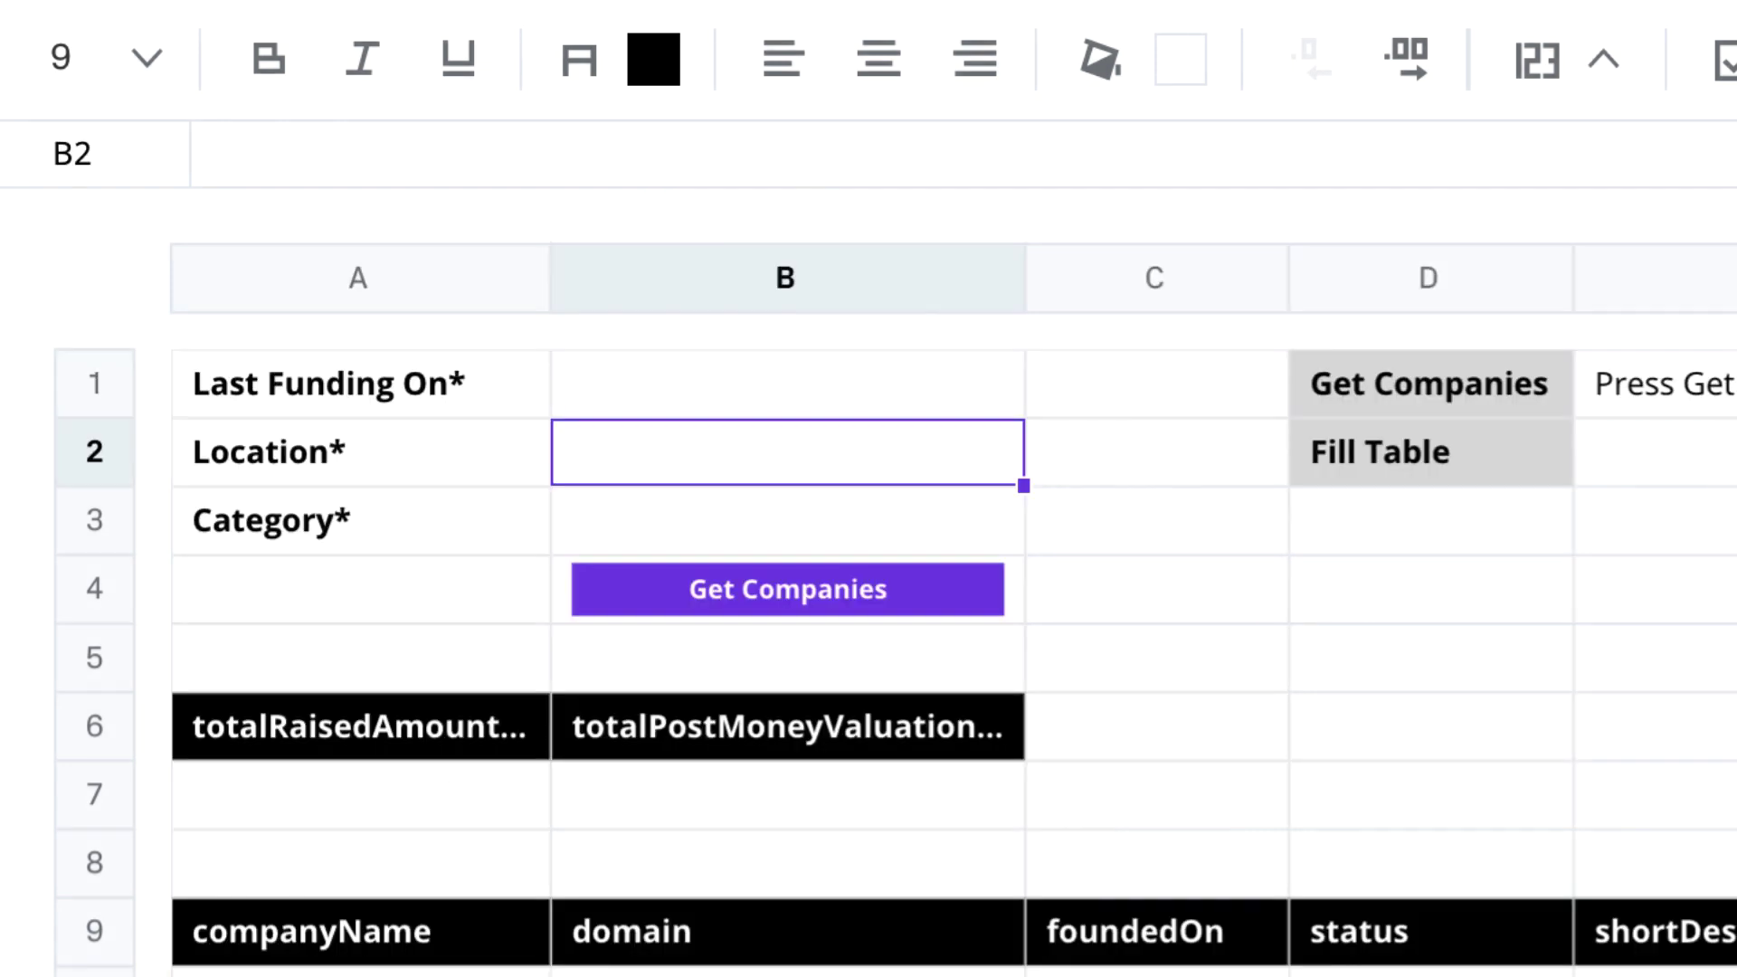
Step: Try Location Italy and the Last Funding On formats <2015, >2015 and 2015-01-01 in the sector funding template
type("Italy")
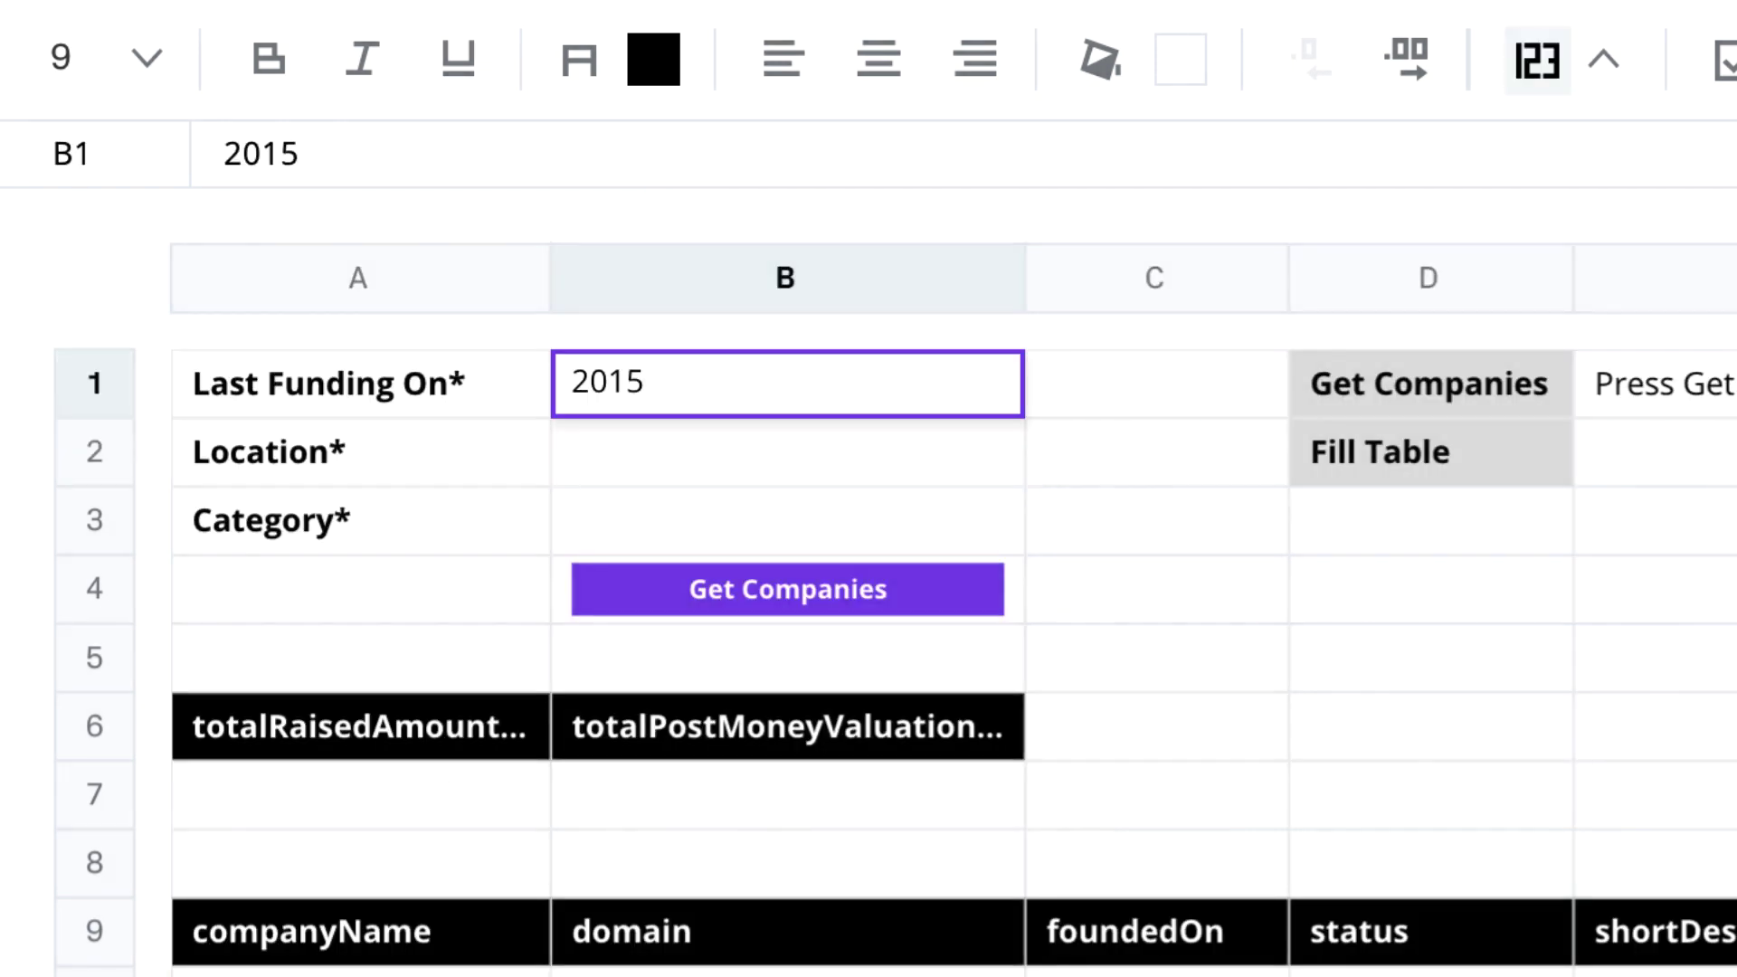
type("<")
key("BackSpace")
type(">")
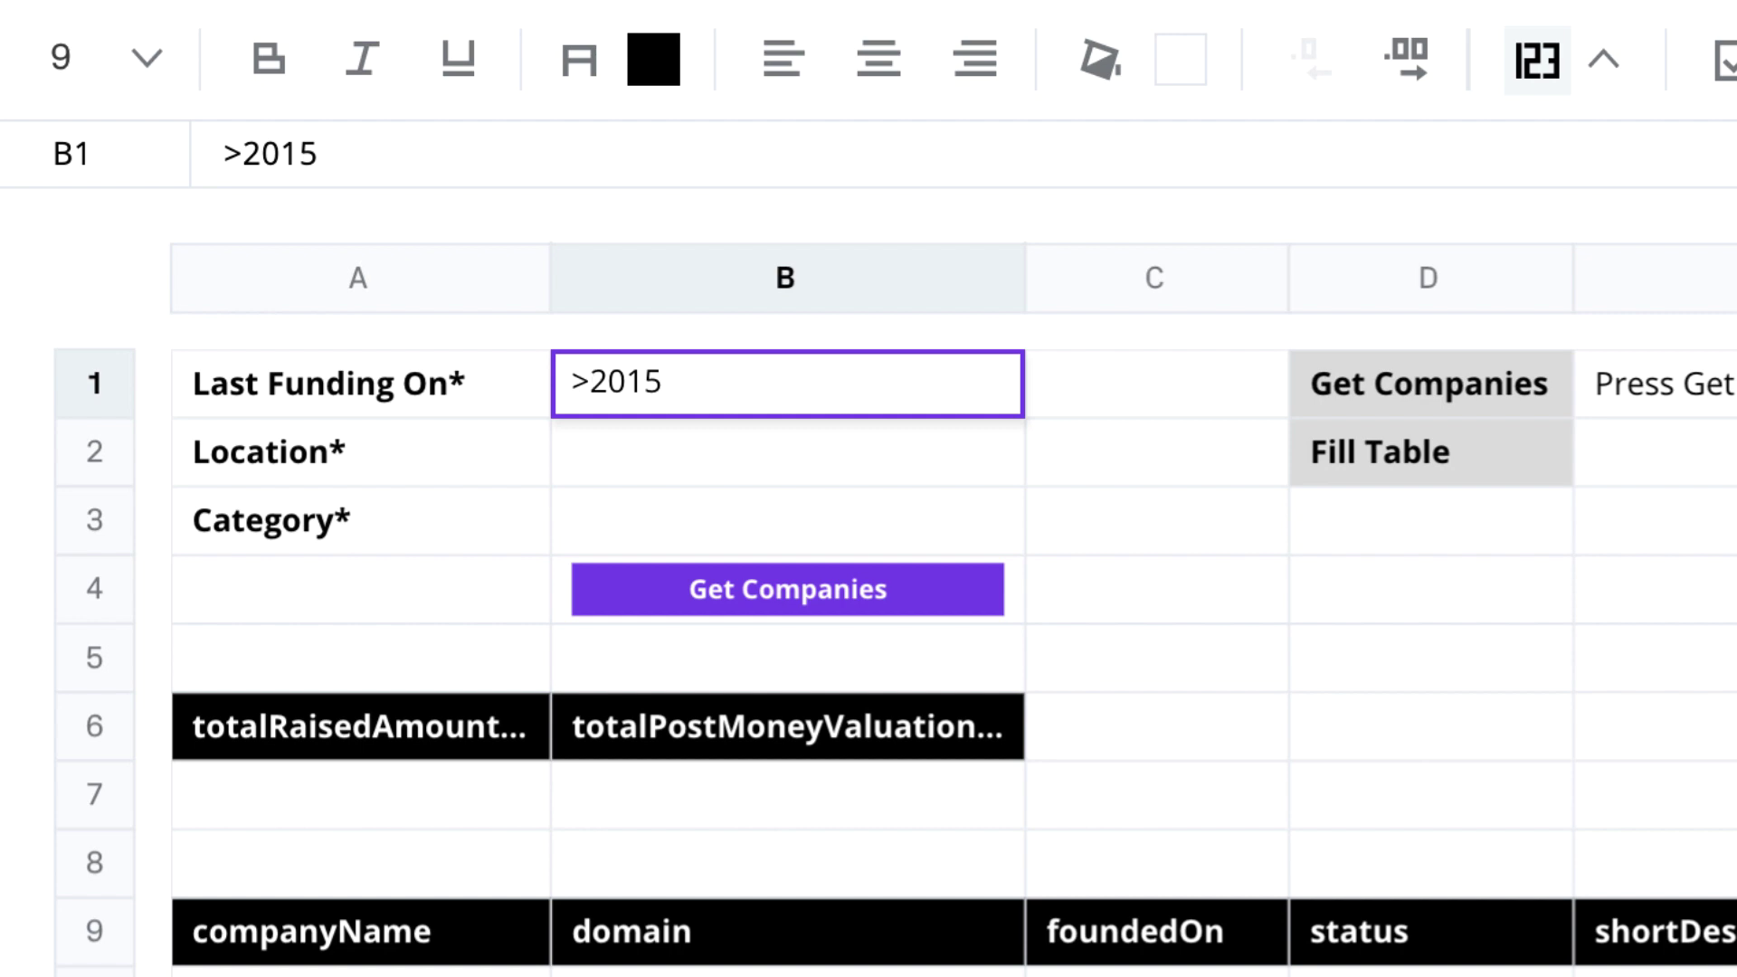
key("BackSpace")
type("-0")
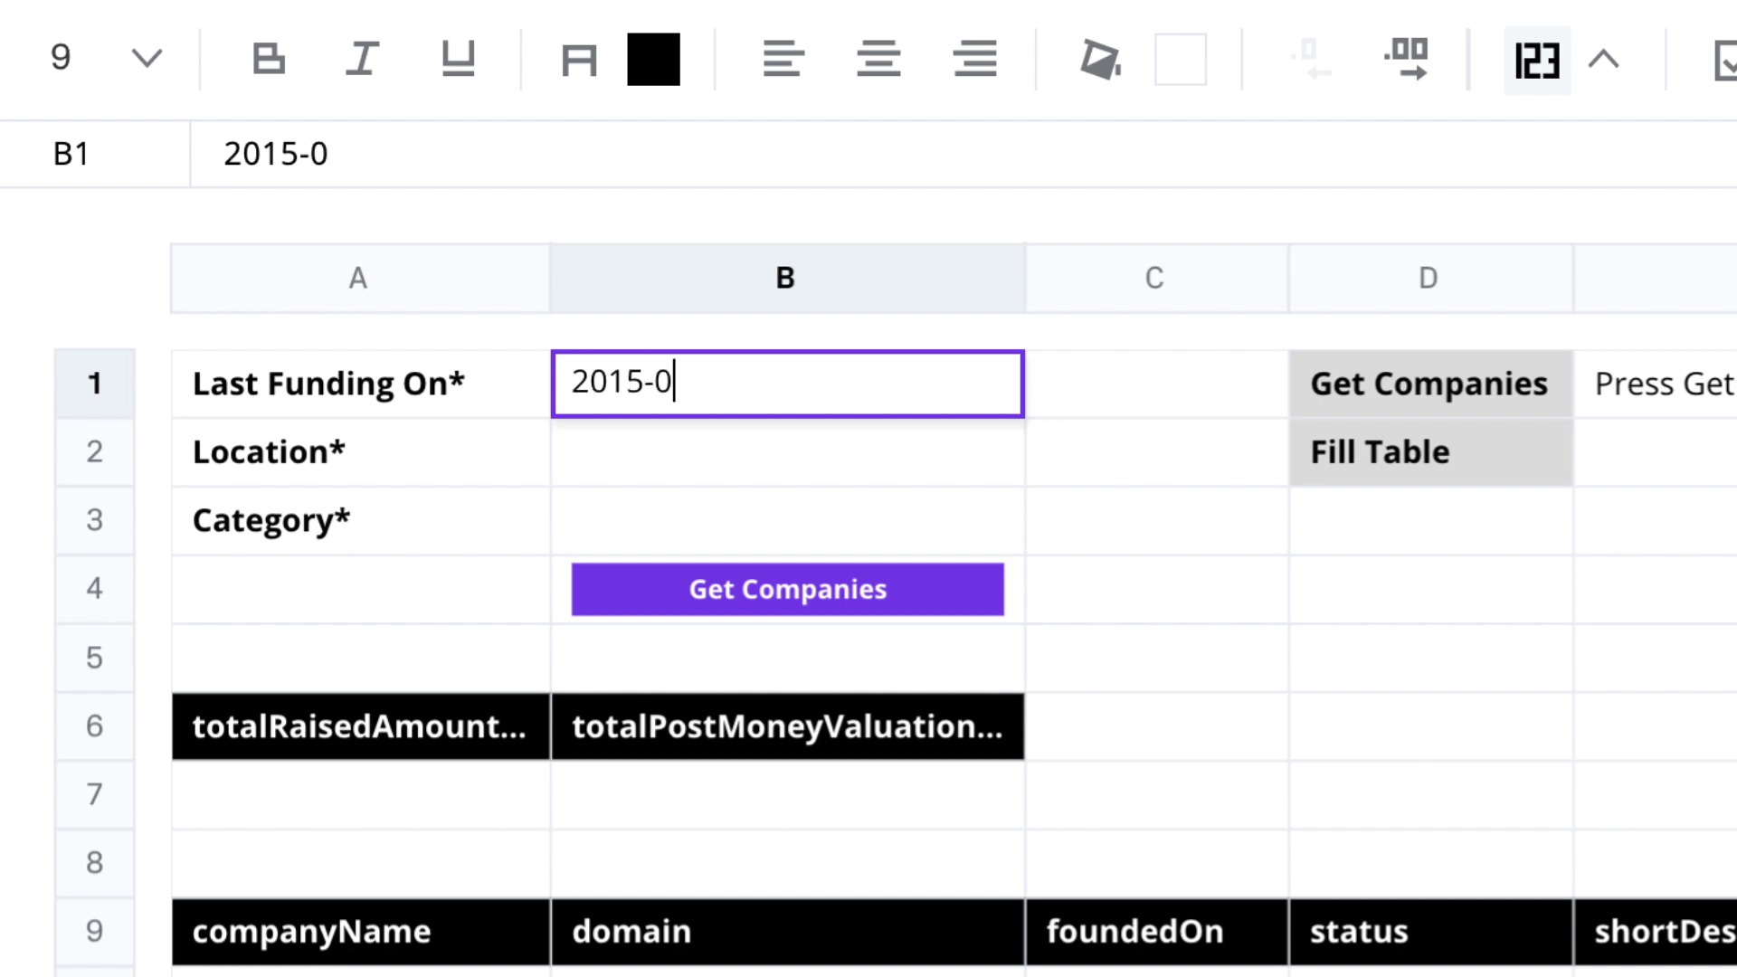
type("1-01")
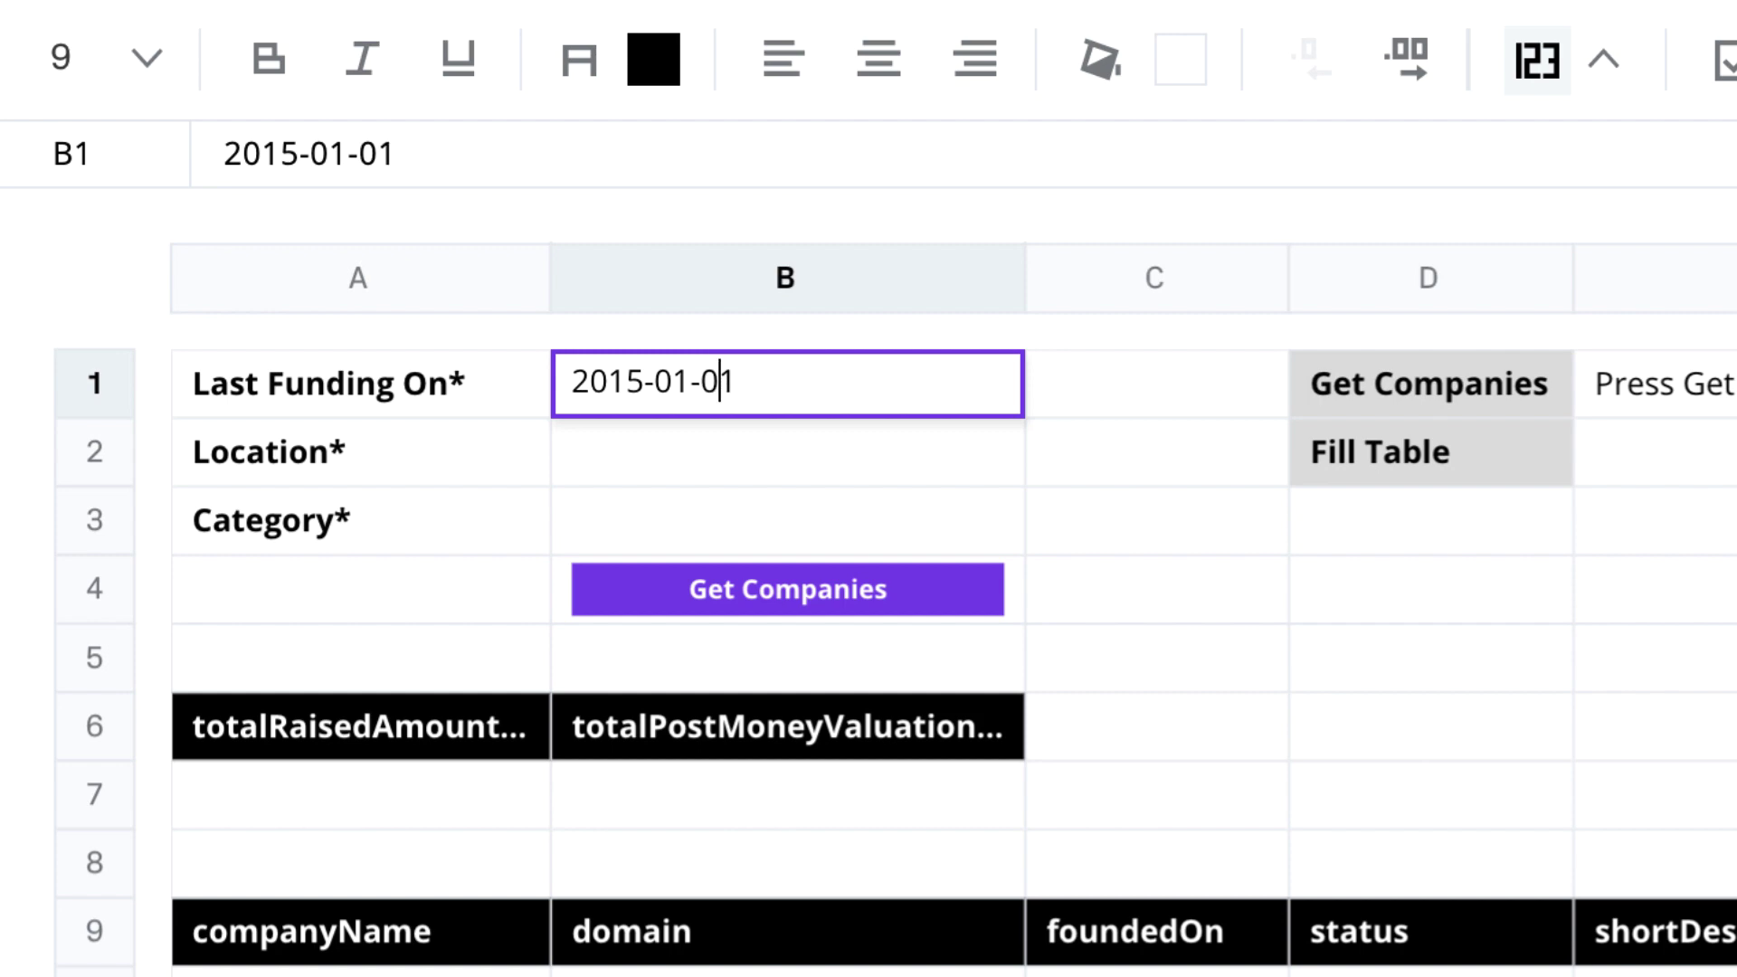
Step: Set Last Funding On in cell B1 to the date range [2015-01-01;2018-06-01]
key("Home")
type("[2015-01-01;")
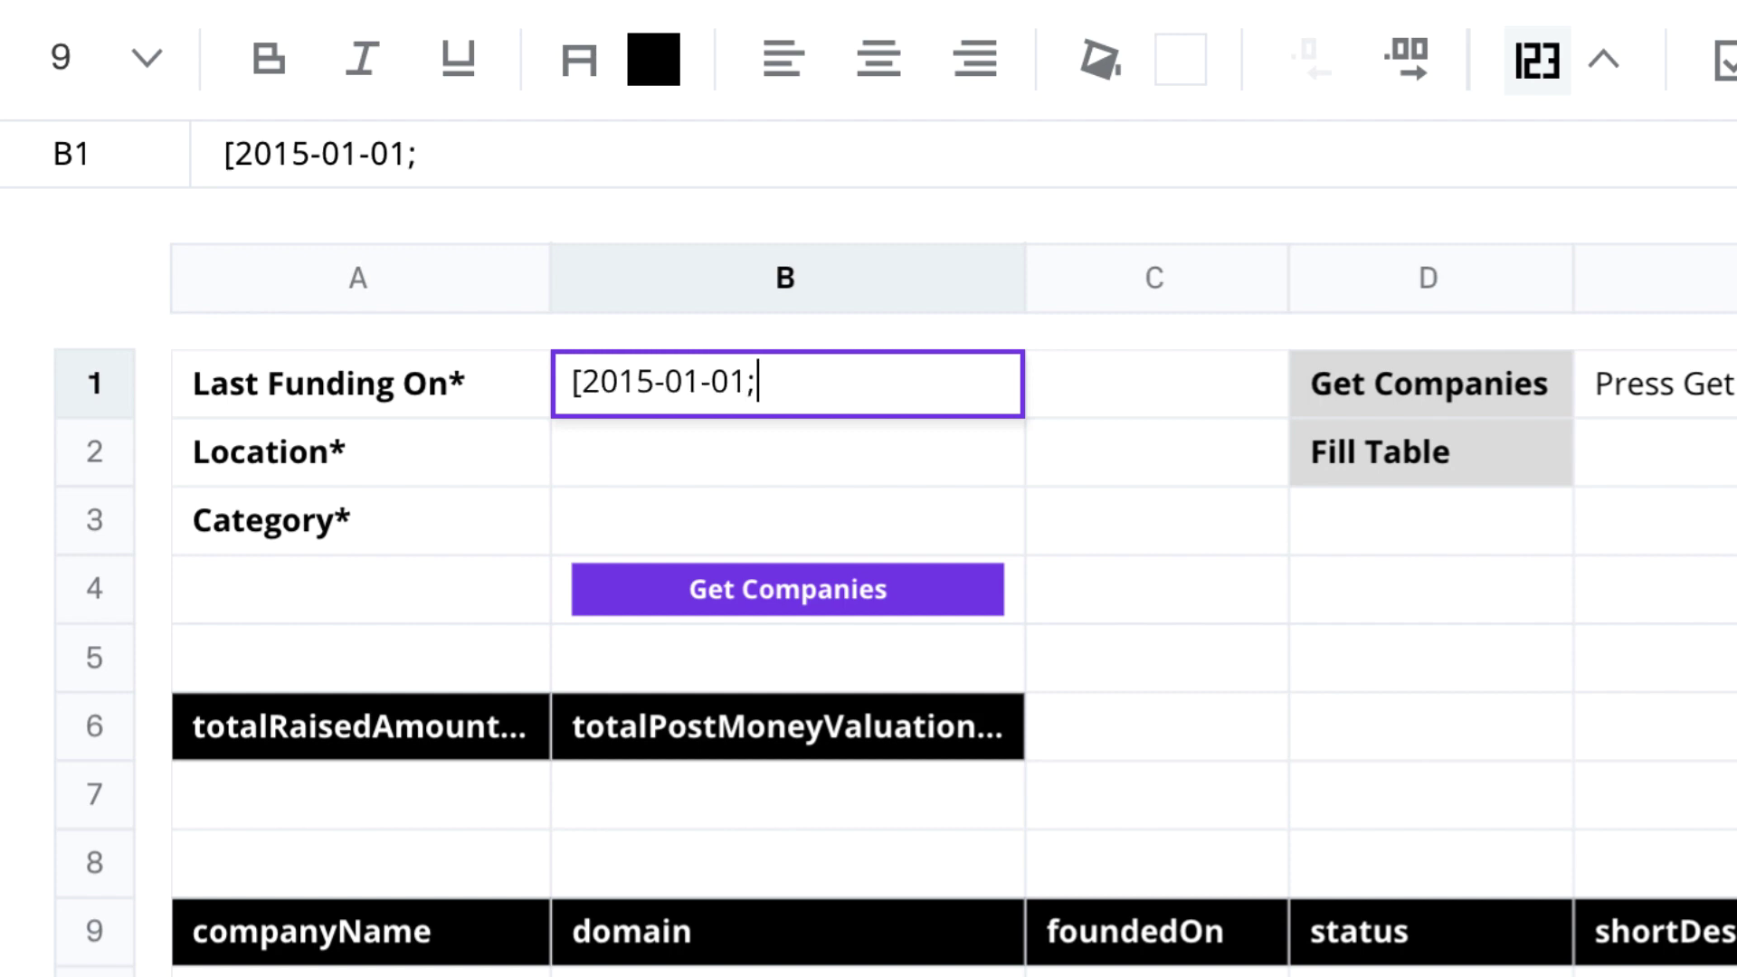
type("2018-06-01]")
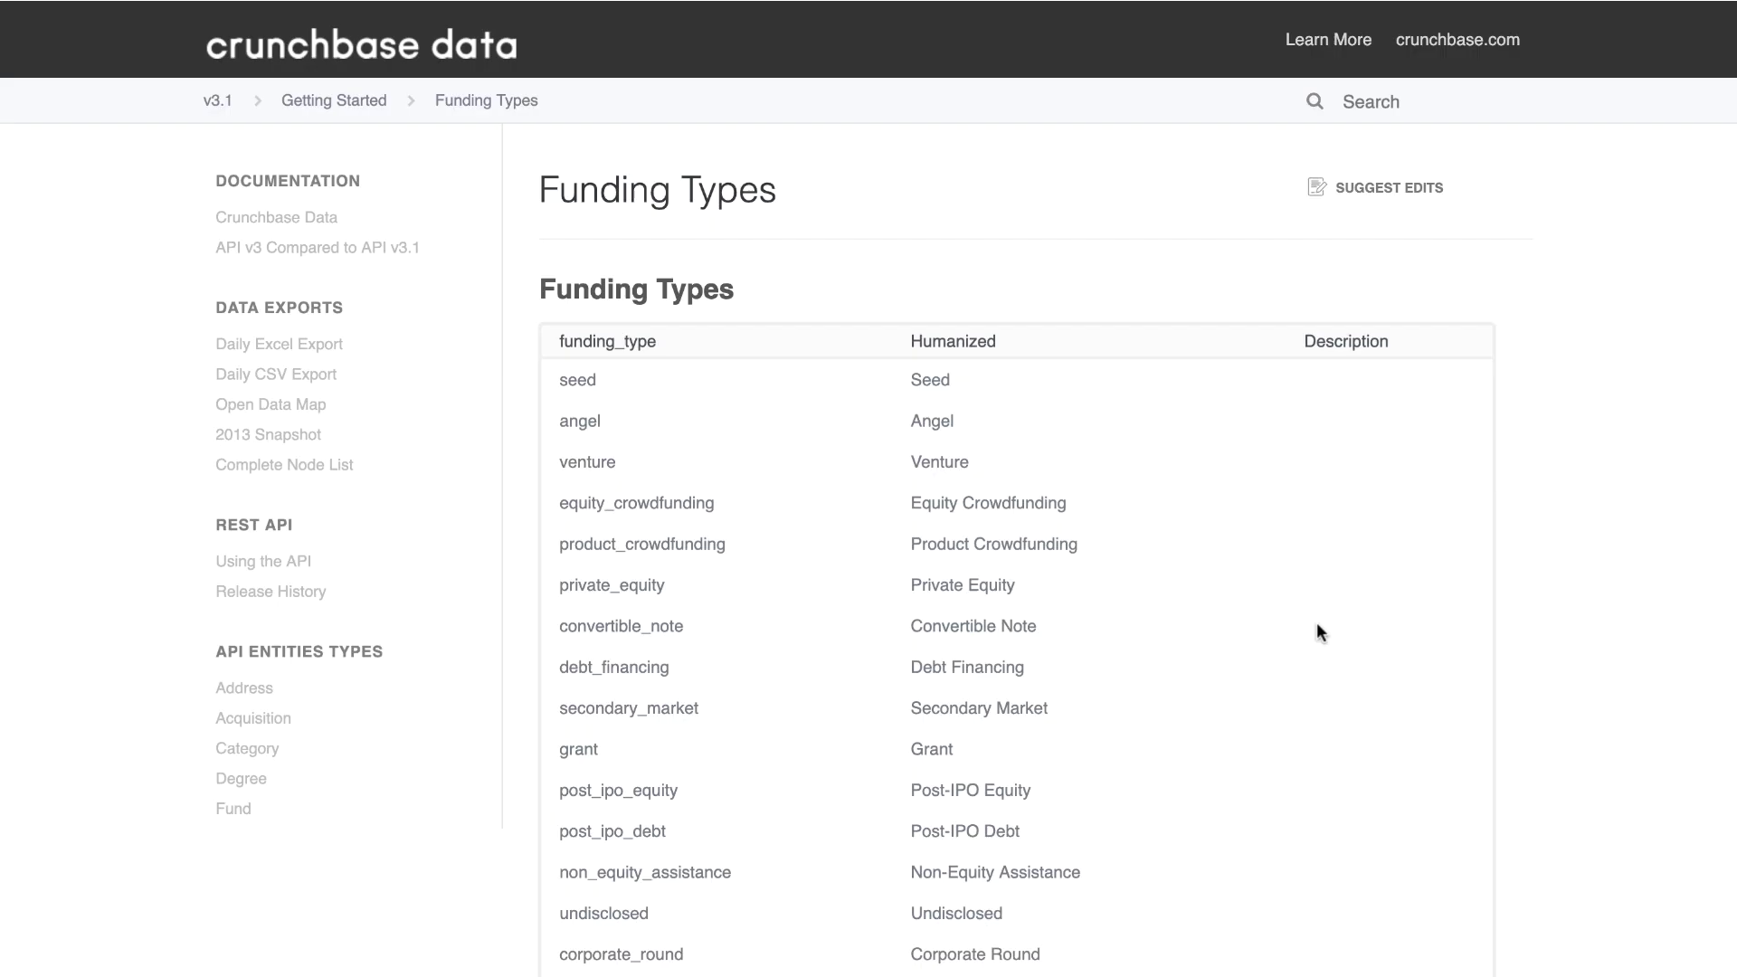
Step: Review the funding_type values listed on the Crunchbase Data documentation page for Funding Types
scroll(1317, 624, "down", 3)
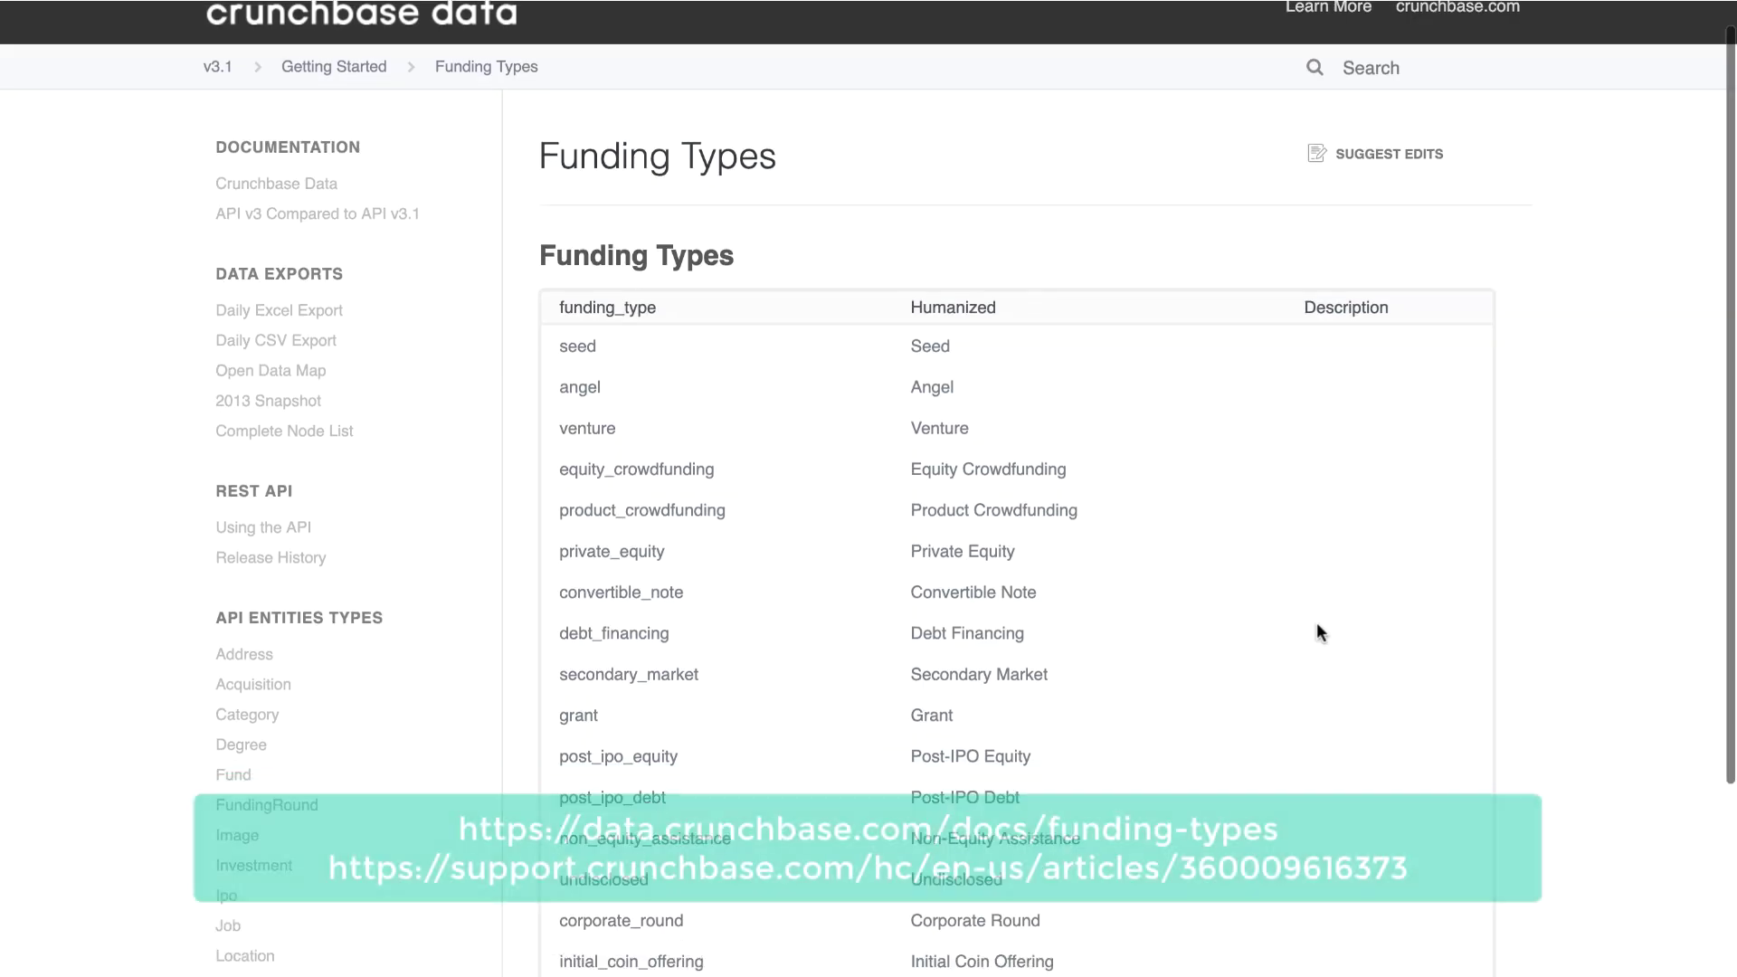
scroll(1317, 625, "down", 3)
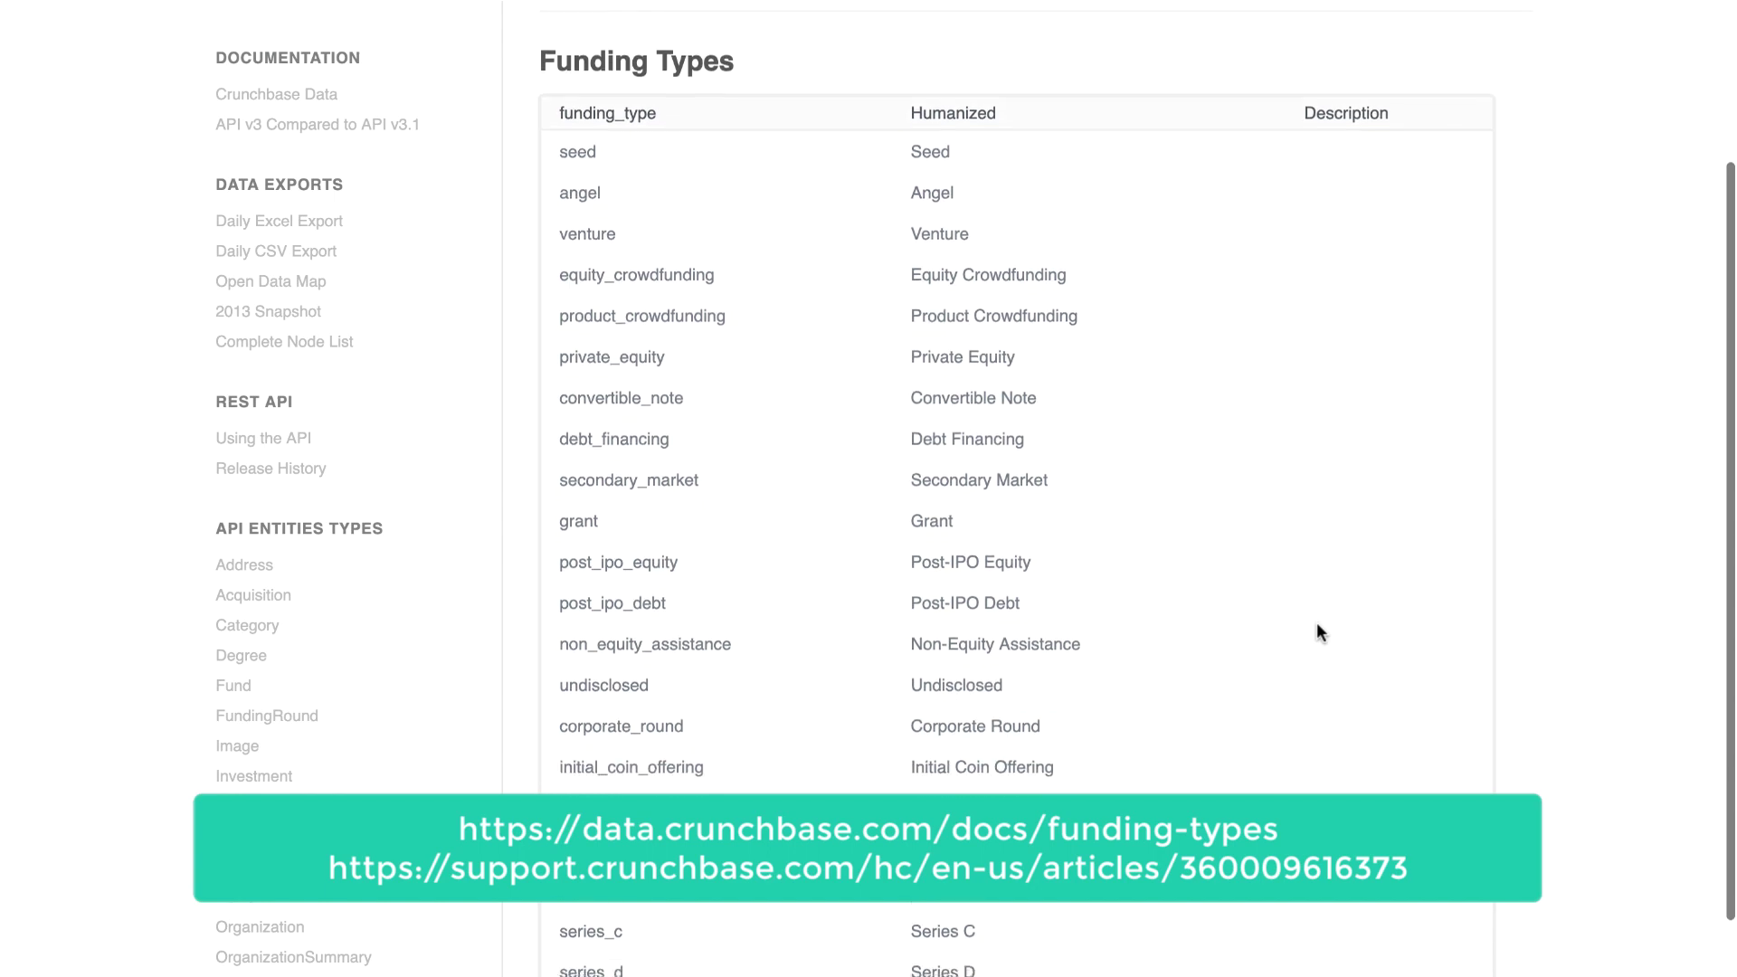
scroll(1316, 631, "down", 3)
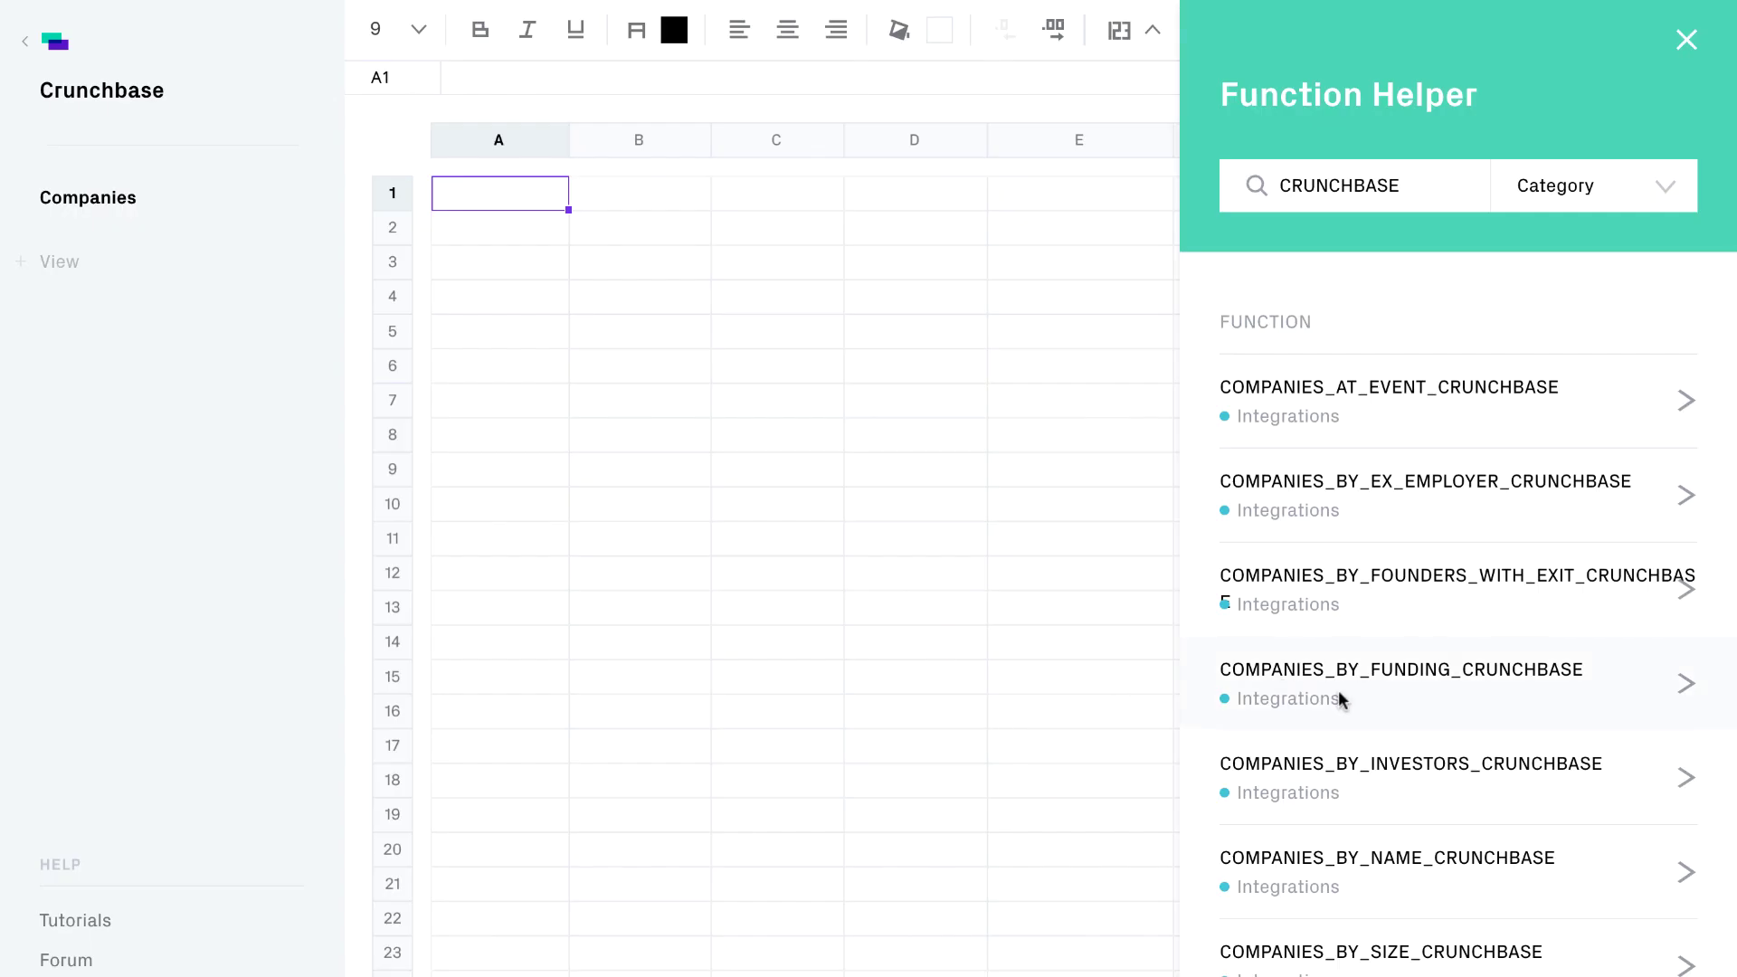
Step: Read the COMPANIES_BY_FUNDING_CRUNCHBASE function's argument details and browse the linked list of Crunchbase category groups and categories
left_click(1338, 699)
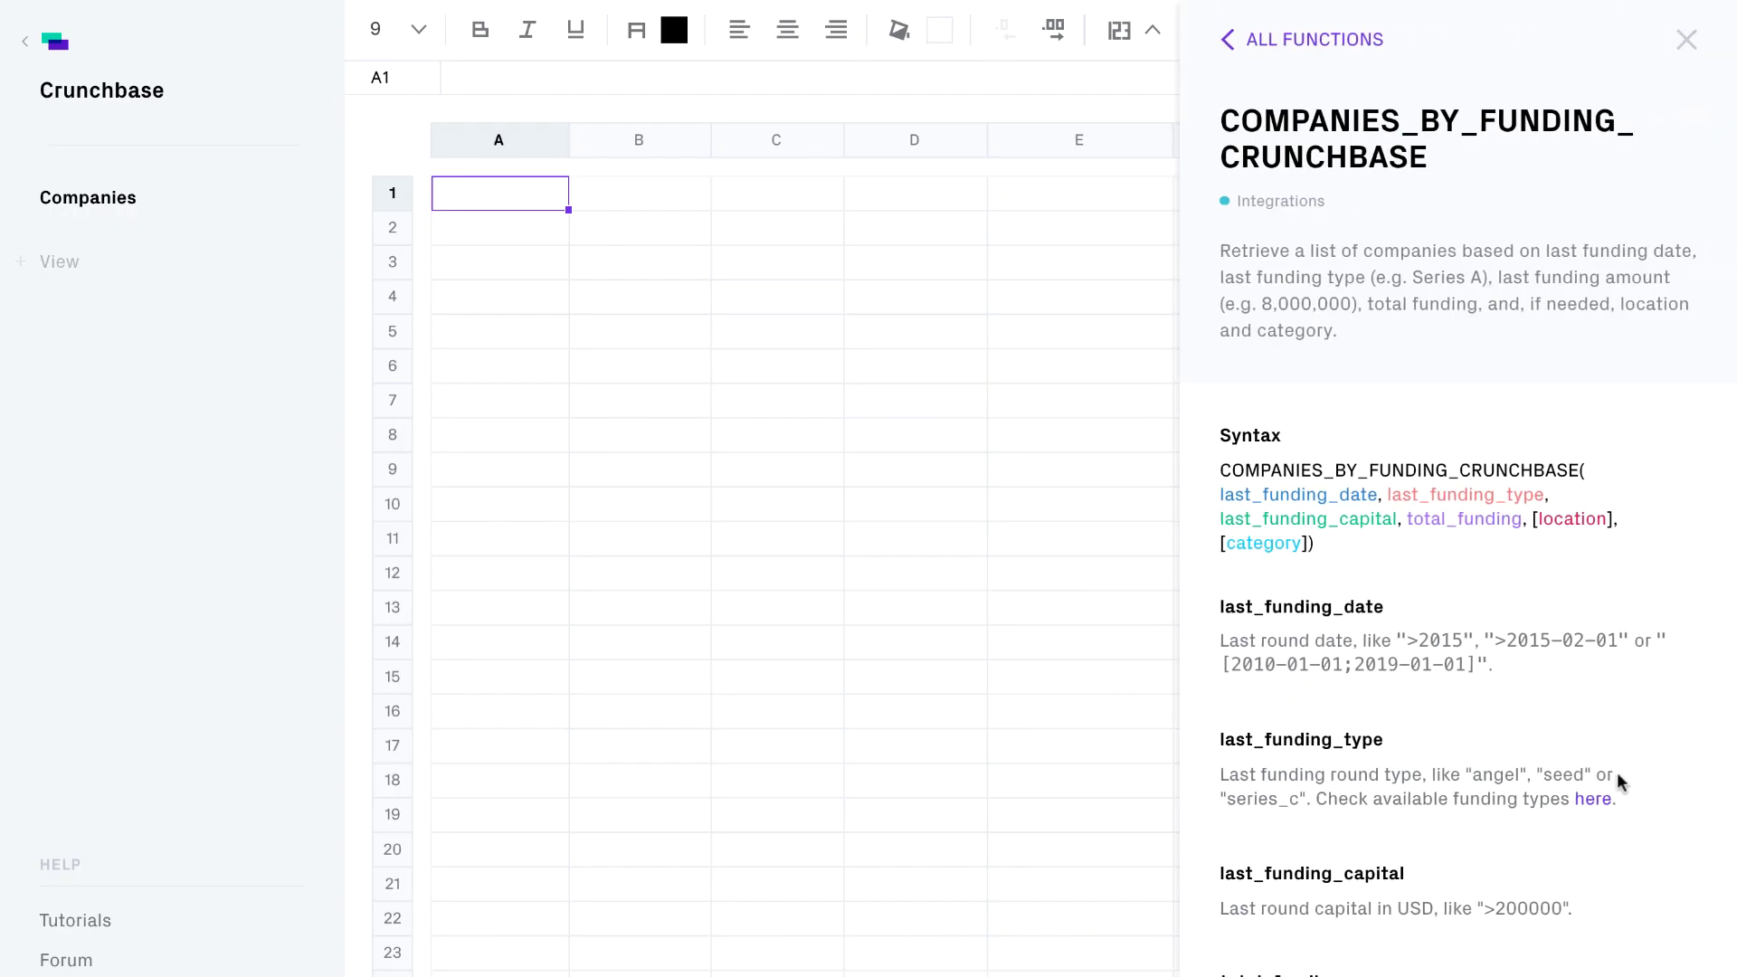
scroll(1626, 801, "down", 5)
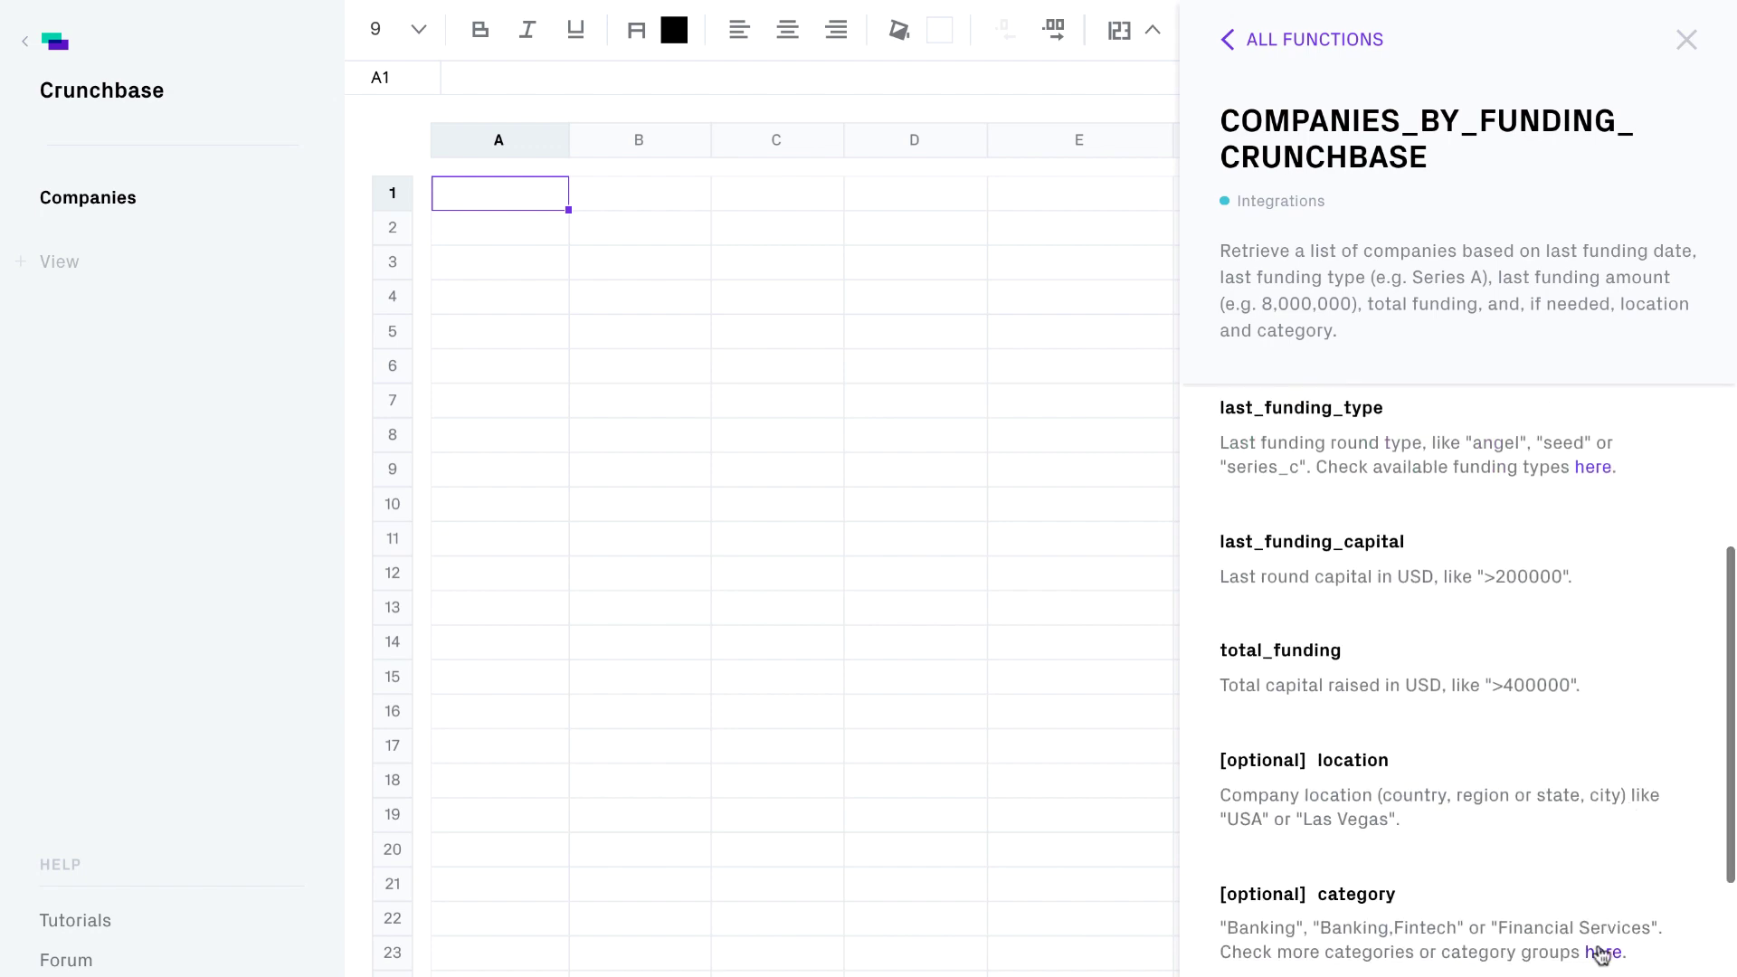
left_click(1598, 950)
scroll(1465, 701, "down", 6)
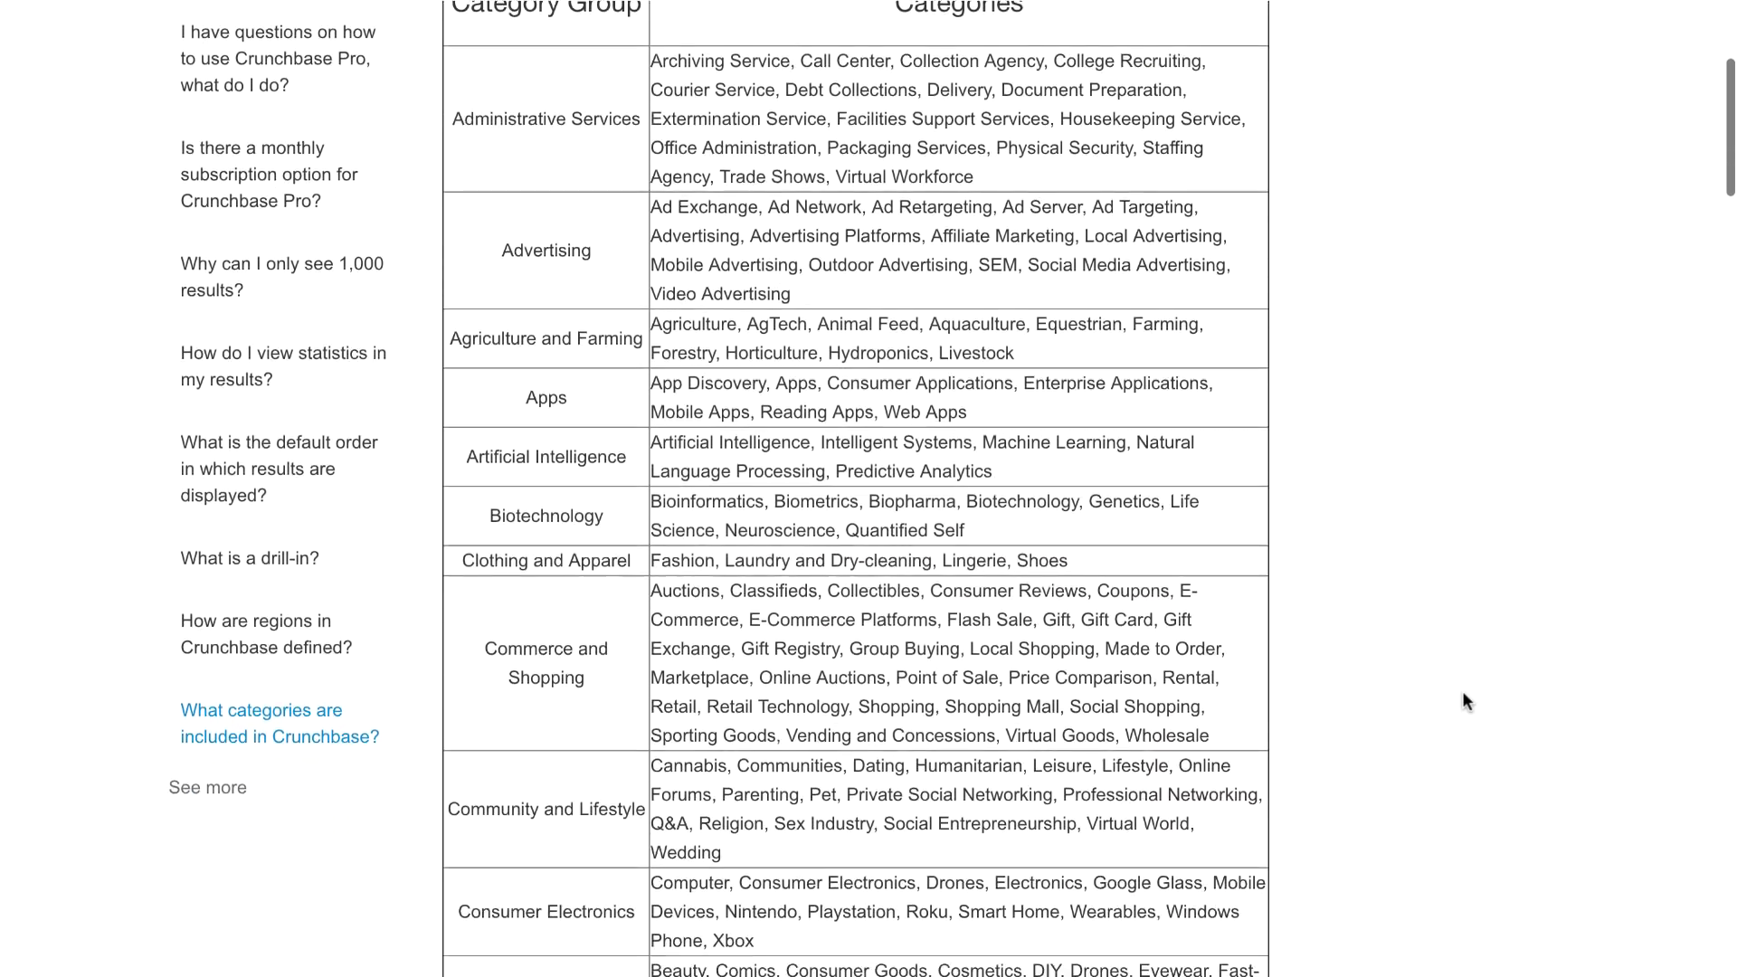
scroll(1462, 692, "down", 7)
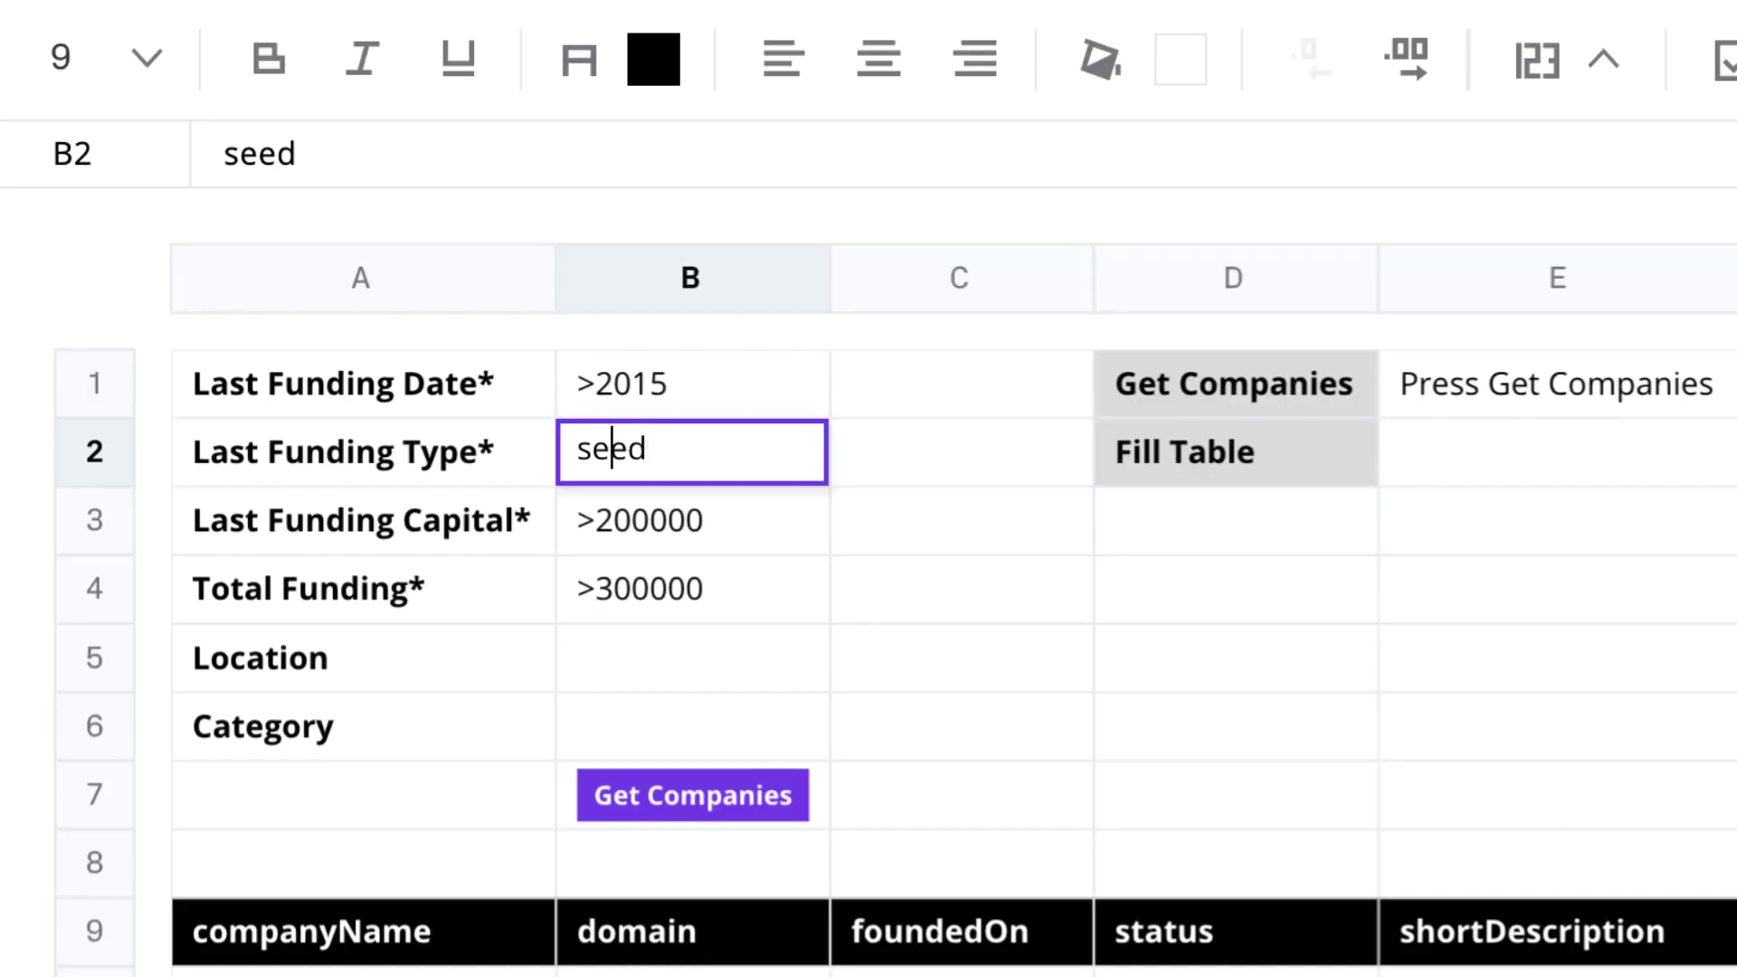
Step: Set Last Funding Type in cell B2 of the funding template to >seed
key("Home")
type(">")
key("Return")
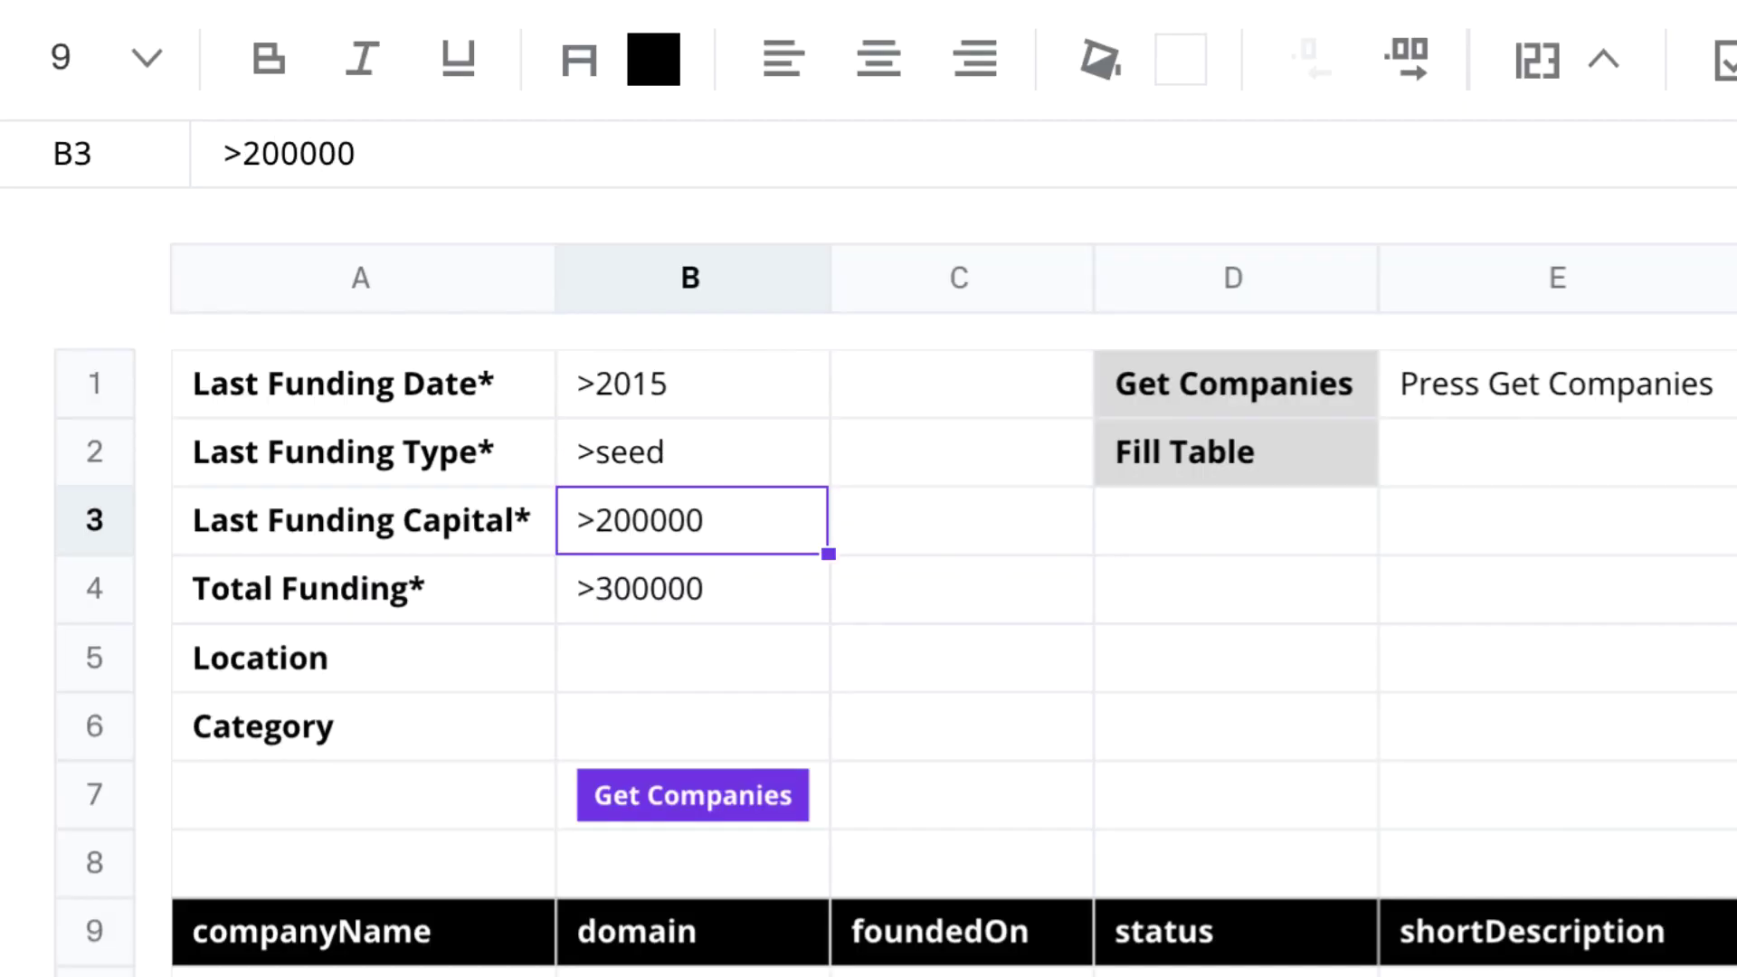
left_click(719, 497)
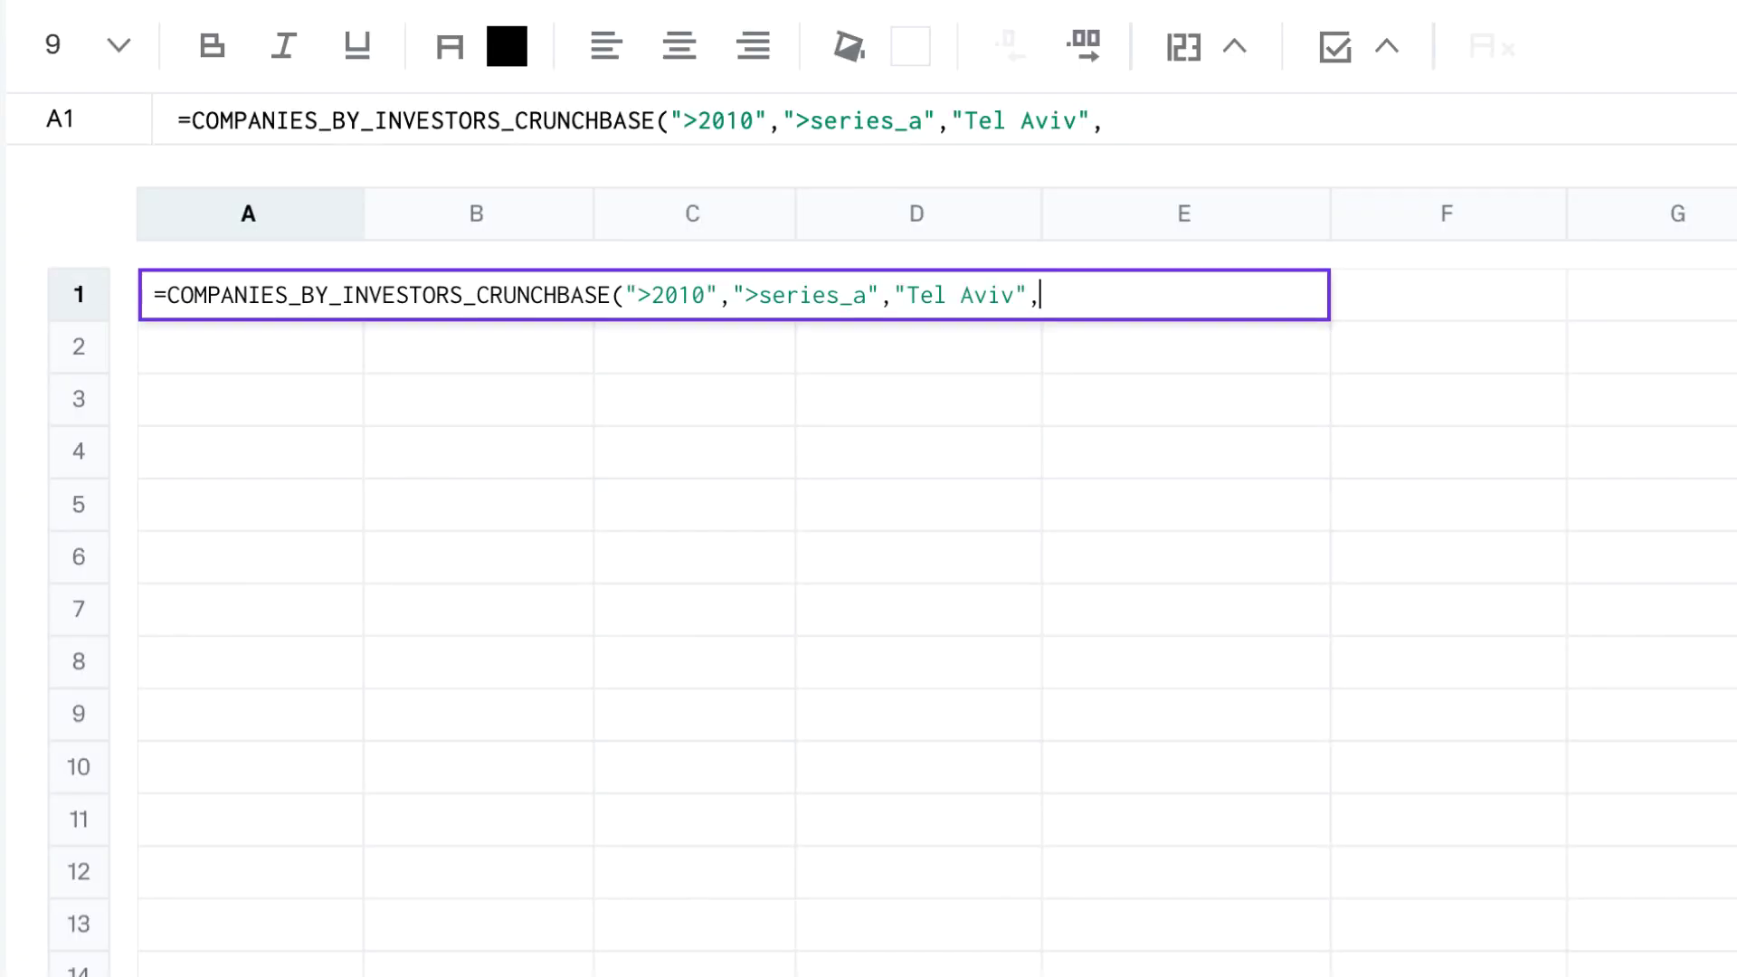
Step: Complete the COMPANIES_BY_INVESTORS_CRUNCHBASE formula in A1 with the investors "Accel" and "Index Ventures", and examine the data it returns
type("\"Accel\",\"Index Venture")
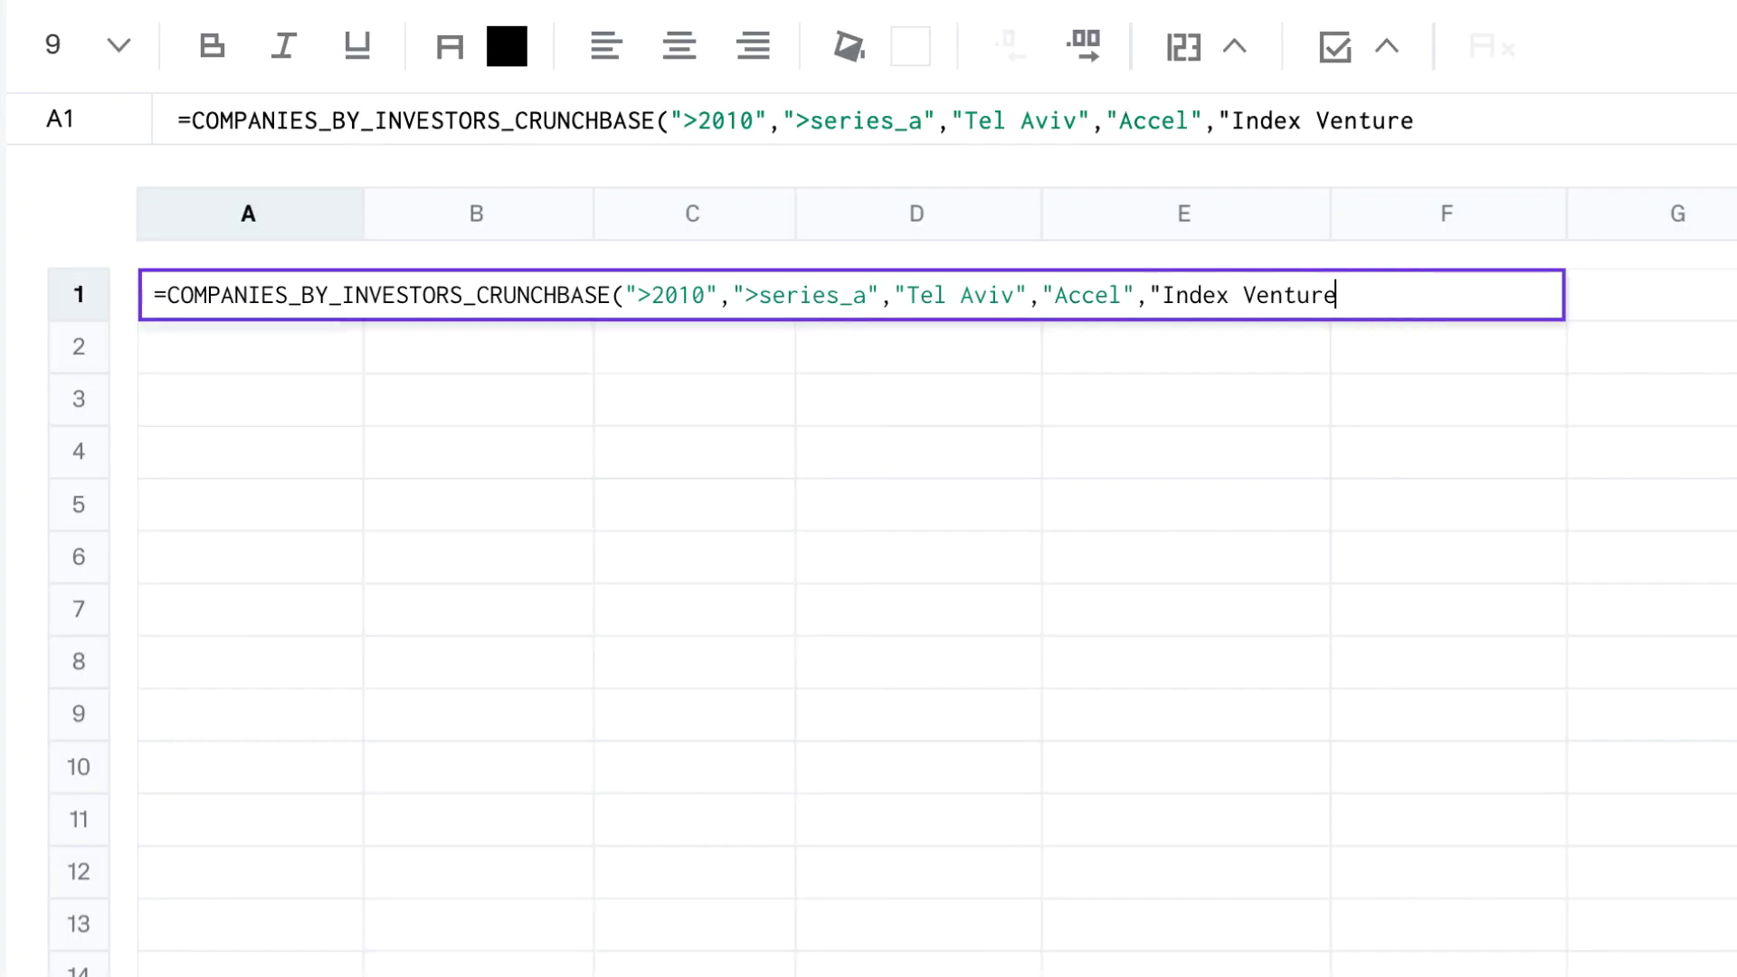
type("s\")")
key("Return")
left_click(344, 295)
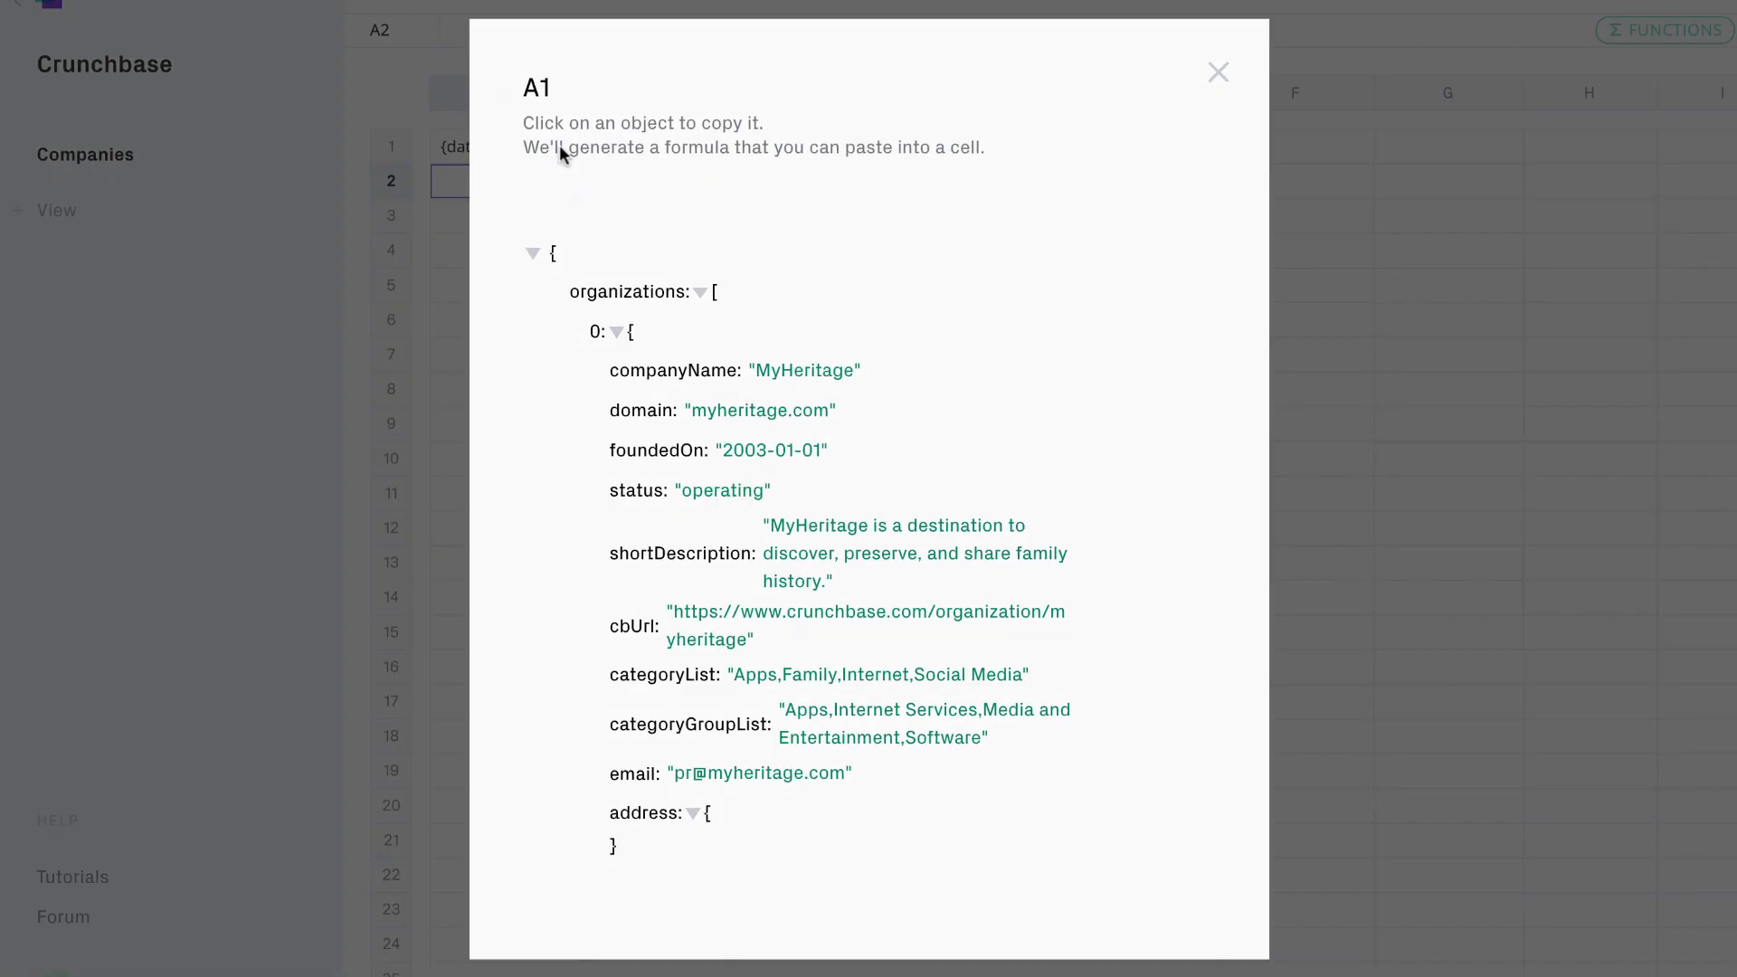
scroll(559, 147, "down", 15)
scroll(855, 527, "down", 10)
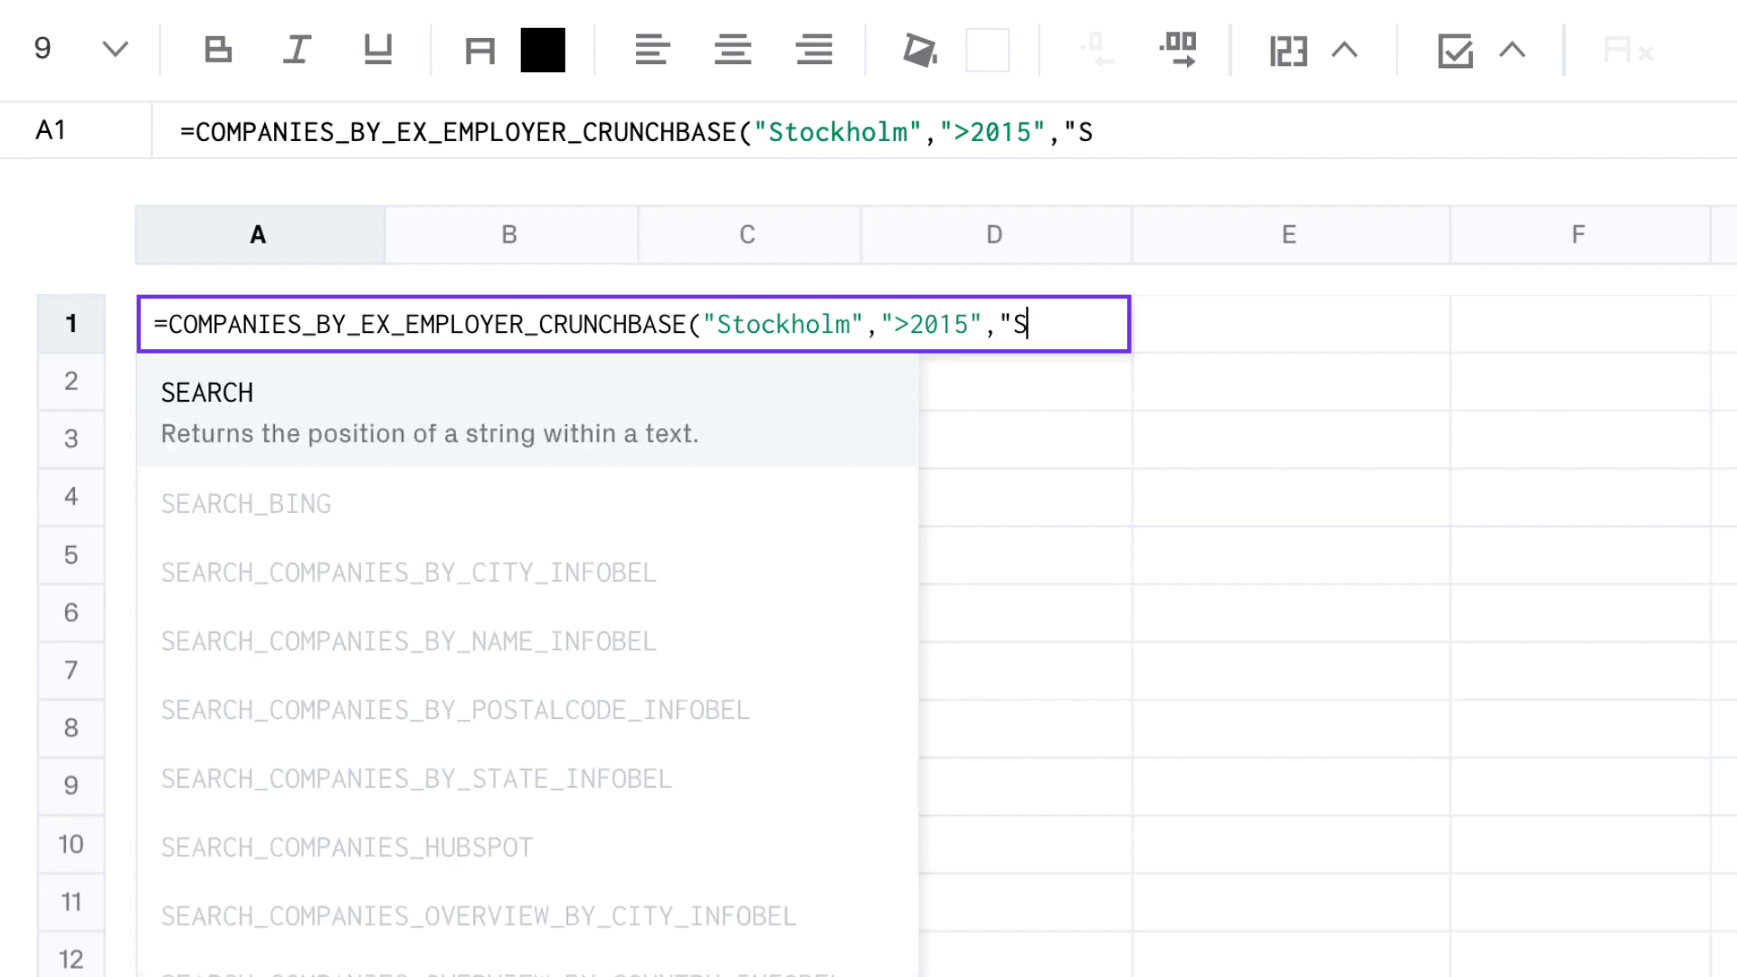
Step: Complete the COMPANIES_BY_EX_EMPLOYER_CRUNCHBASE formula in A1 with the employers "Spotify" and "Klarna", and examine the data it returns
type("potif")
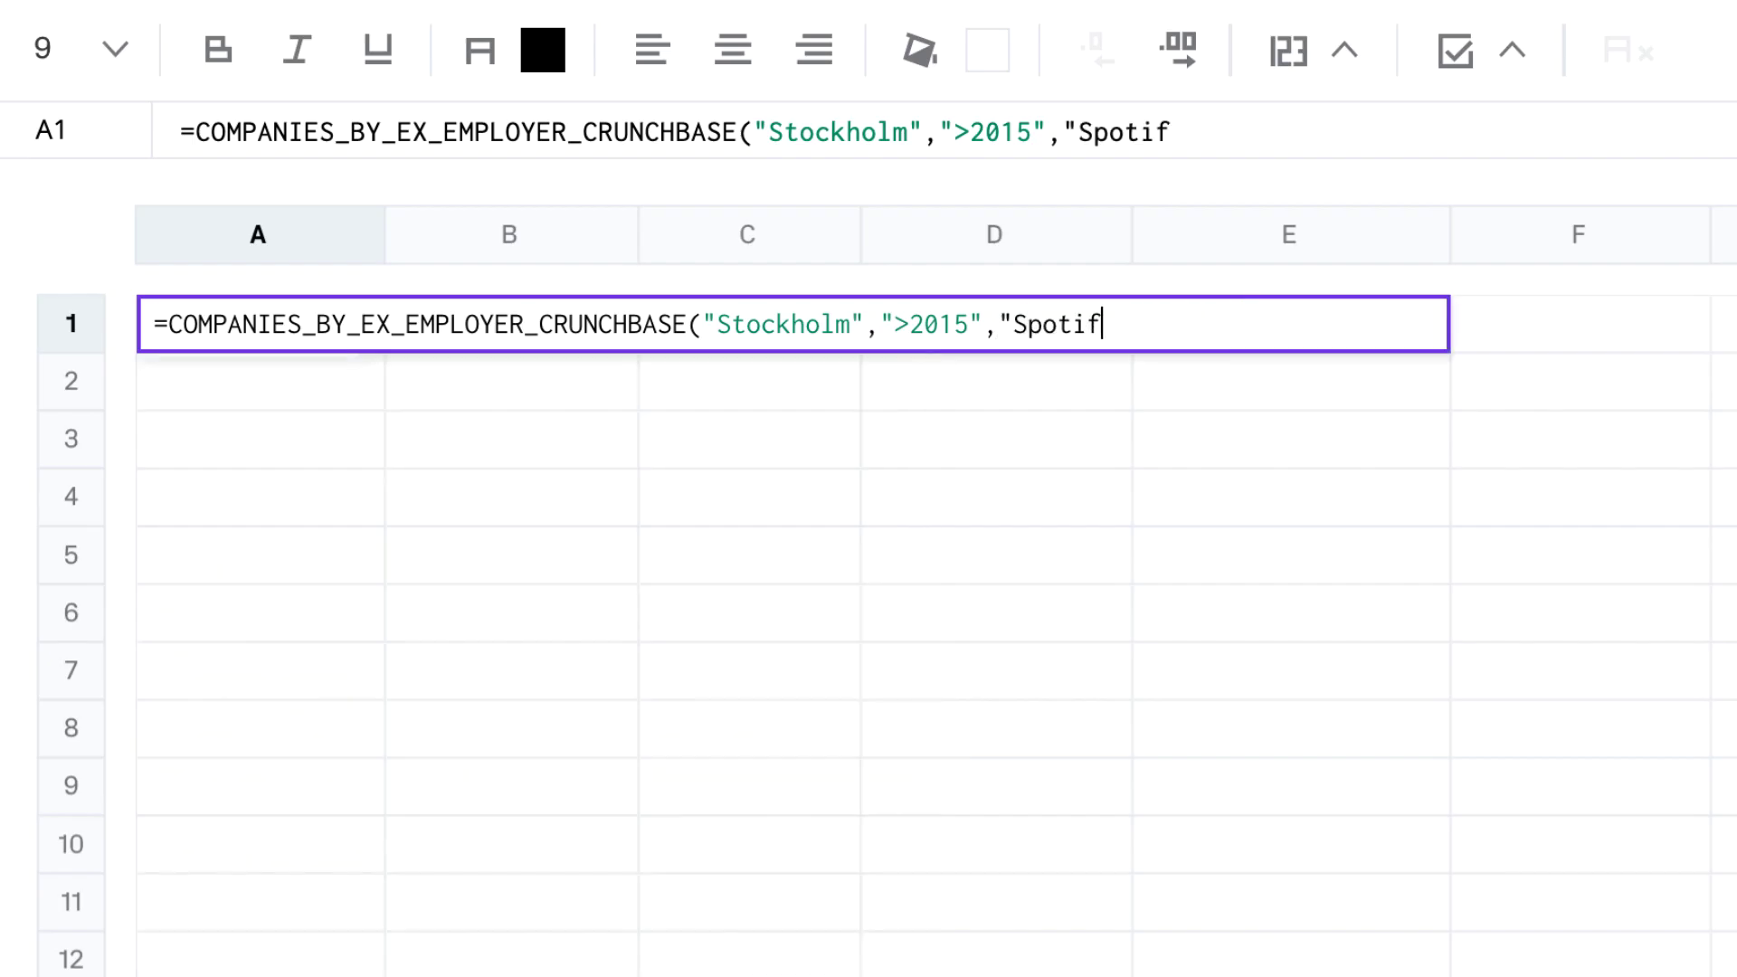
type("y\",\"Klarna")
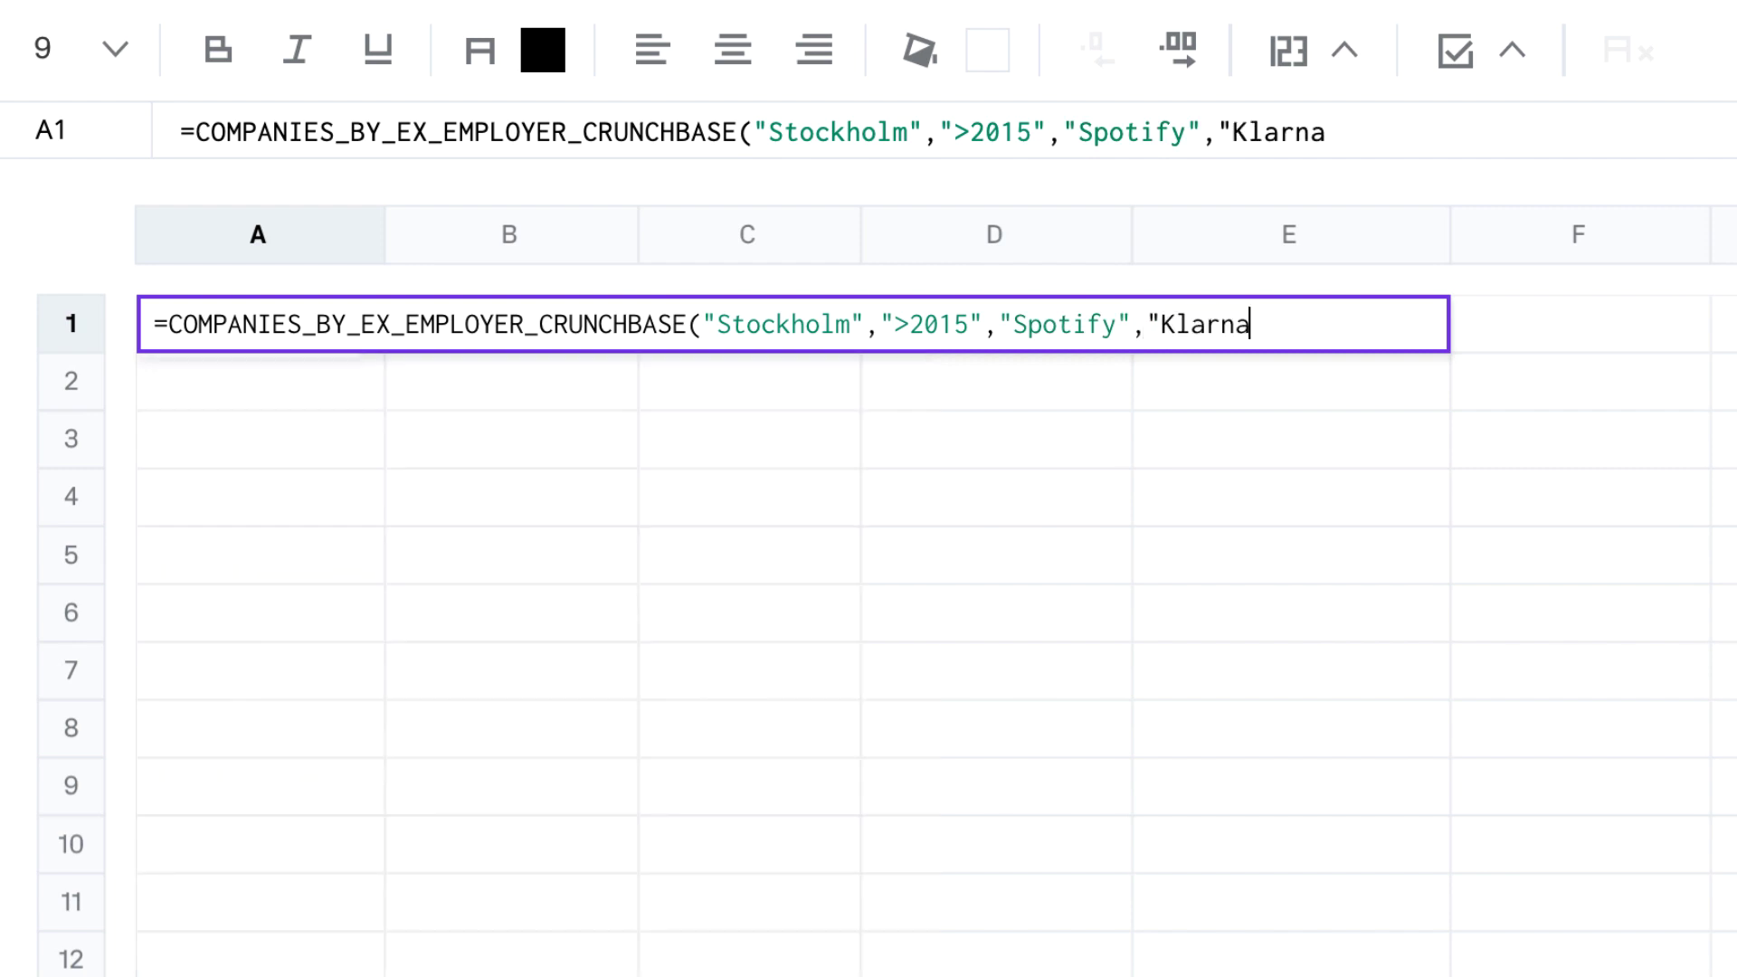
key("Return")
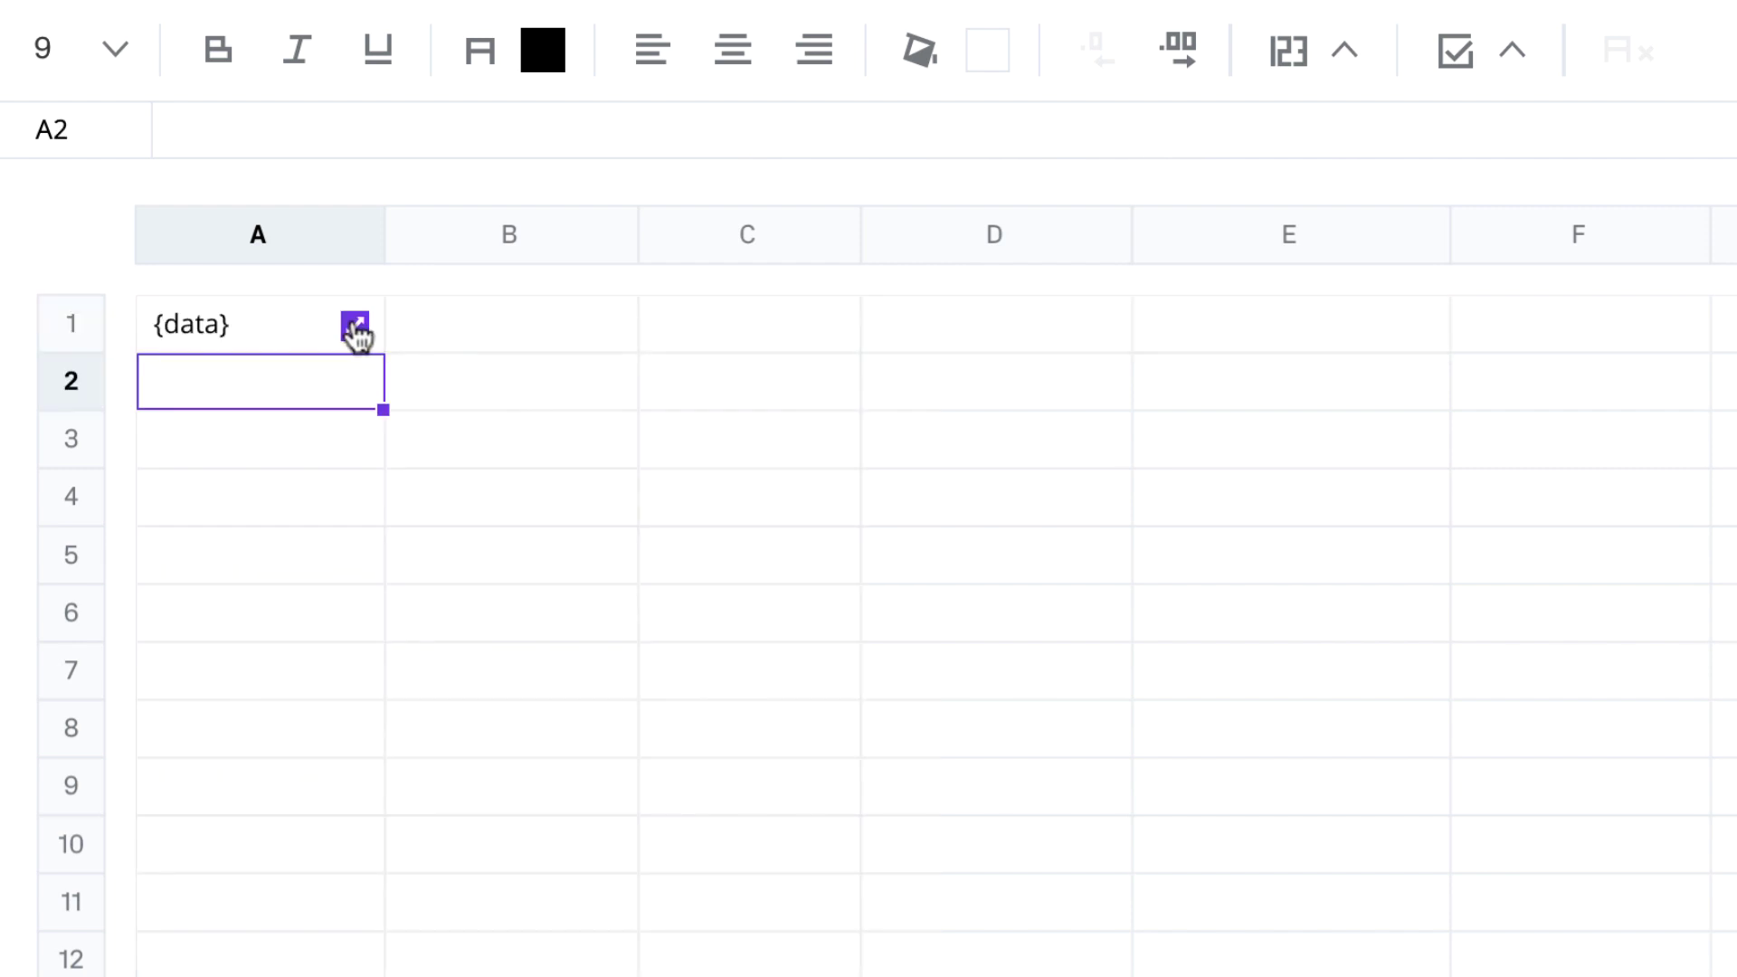
left_click(359, 331)
scroll(814, 543, "down", 10)
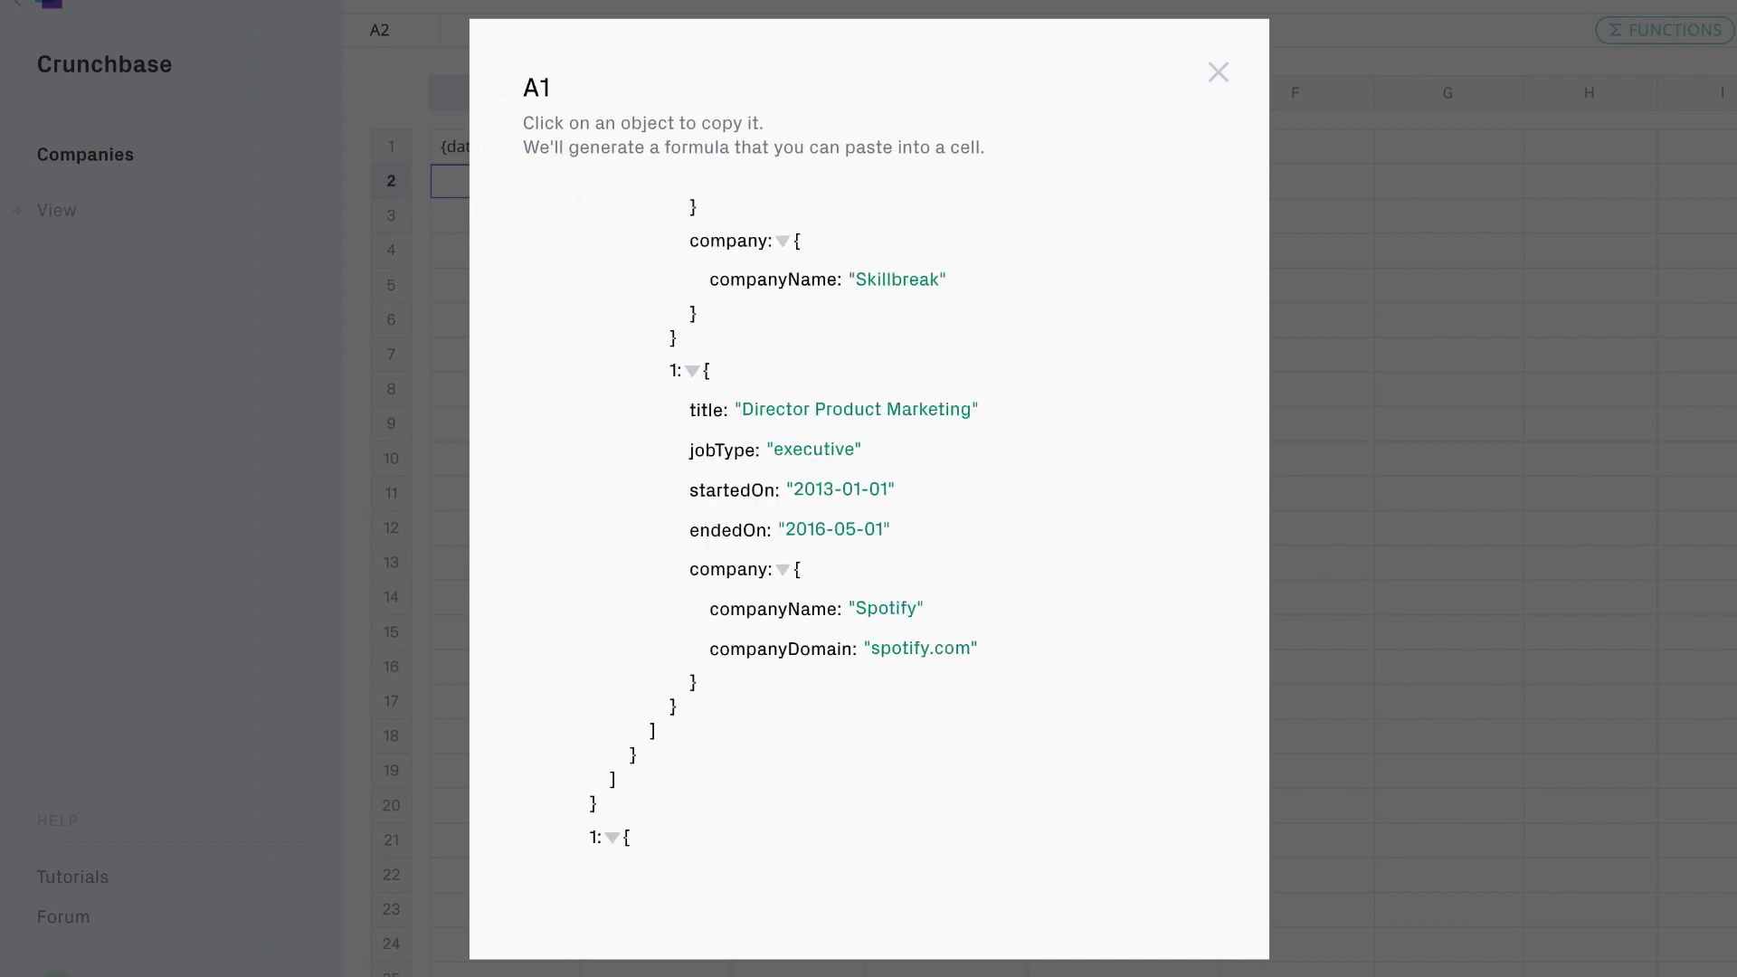
scroll(814, 543, "down", 5)
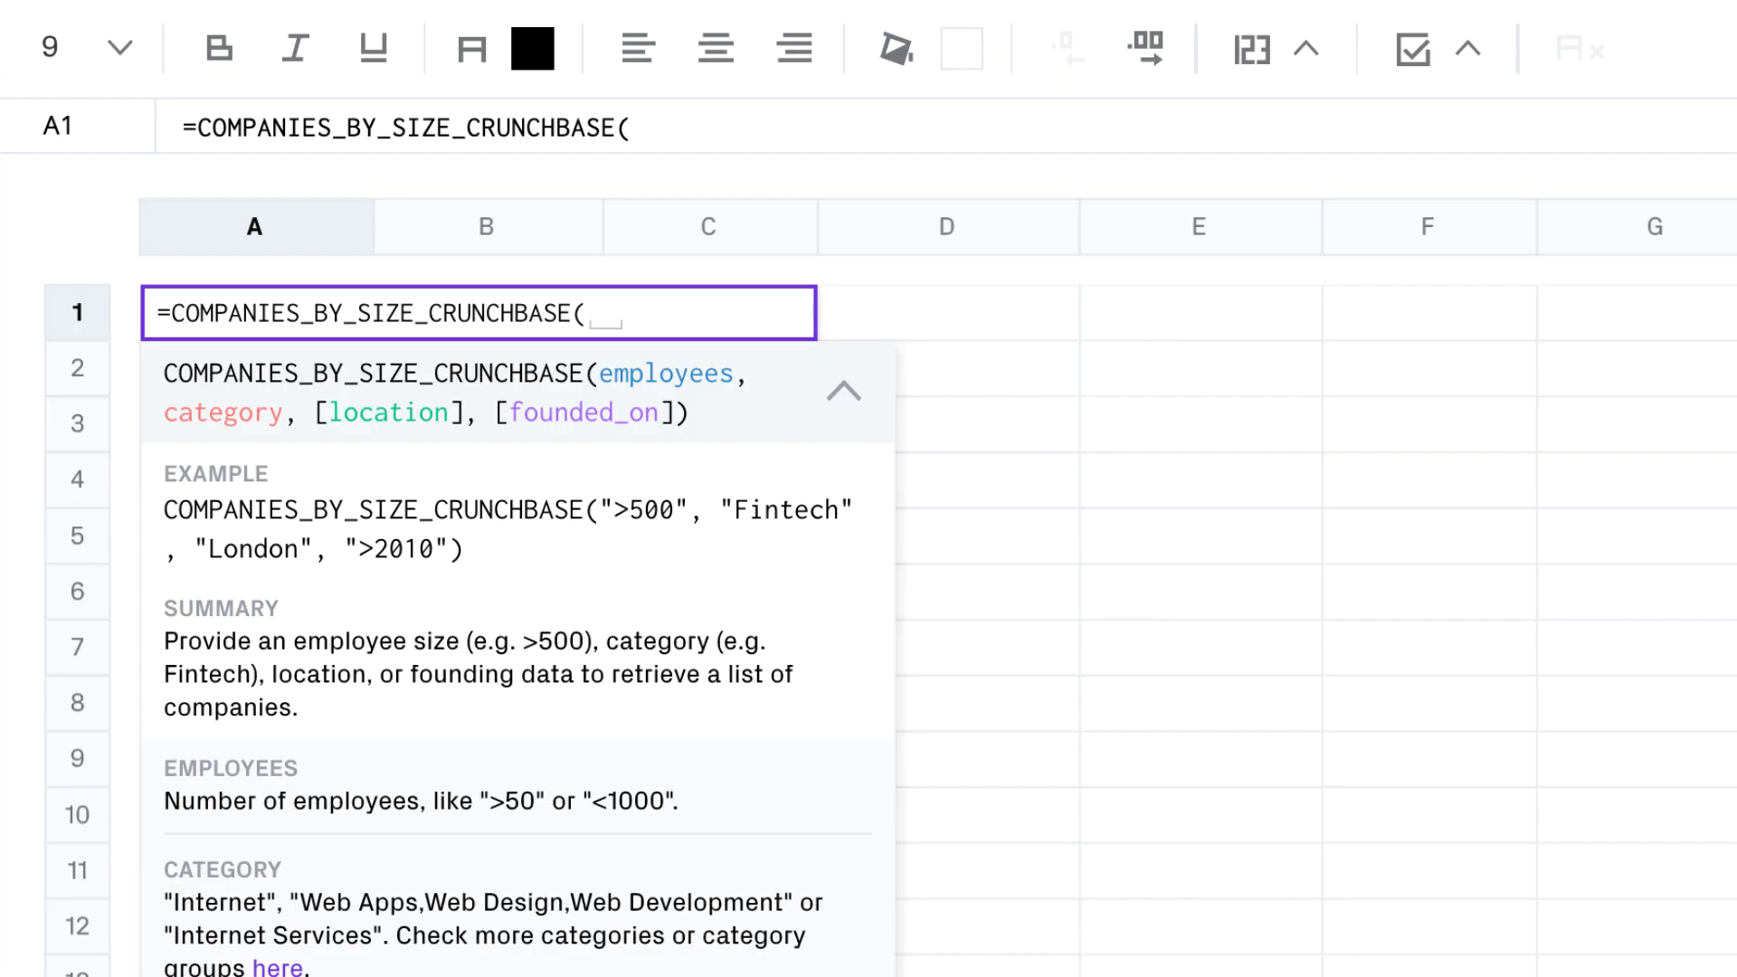
Step: Fill in the COMPANIES_BY_SIZE_CRUNCHBASE formula in A1 with employees ">100", category "Software", an empty location and founding date ">2017"
type("\">100\",")
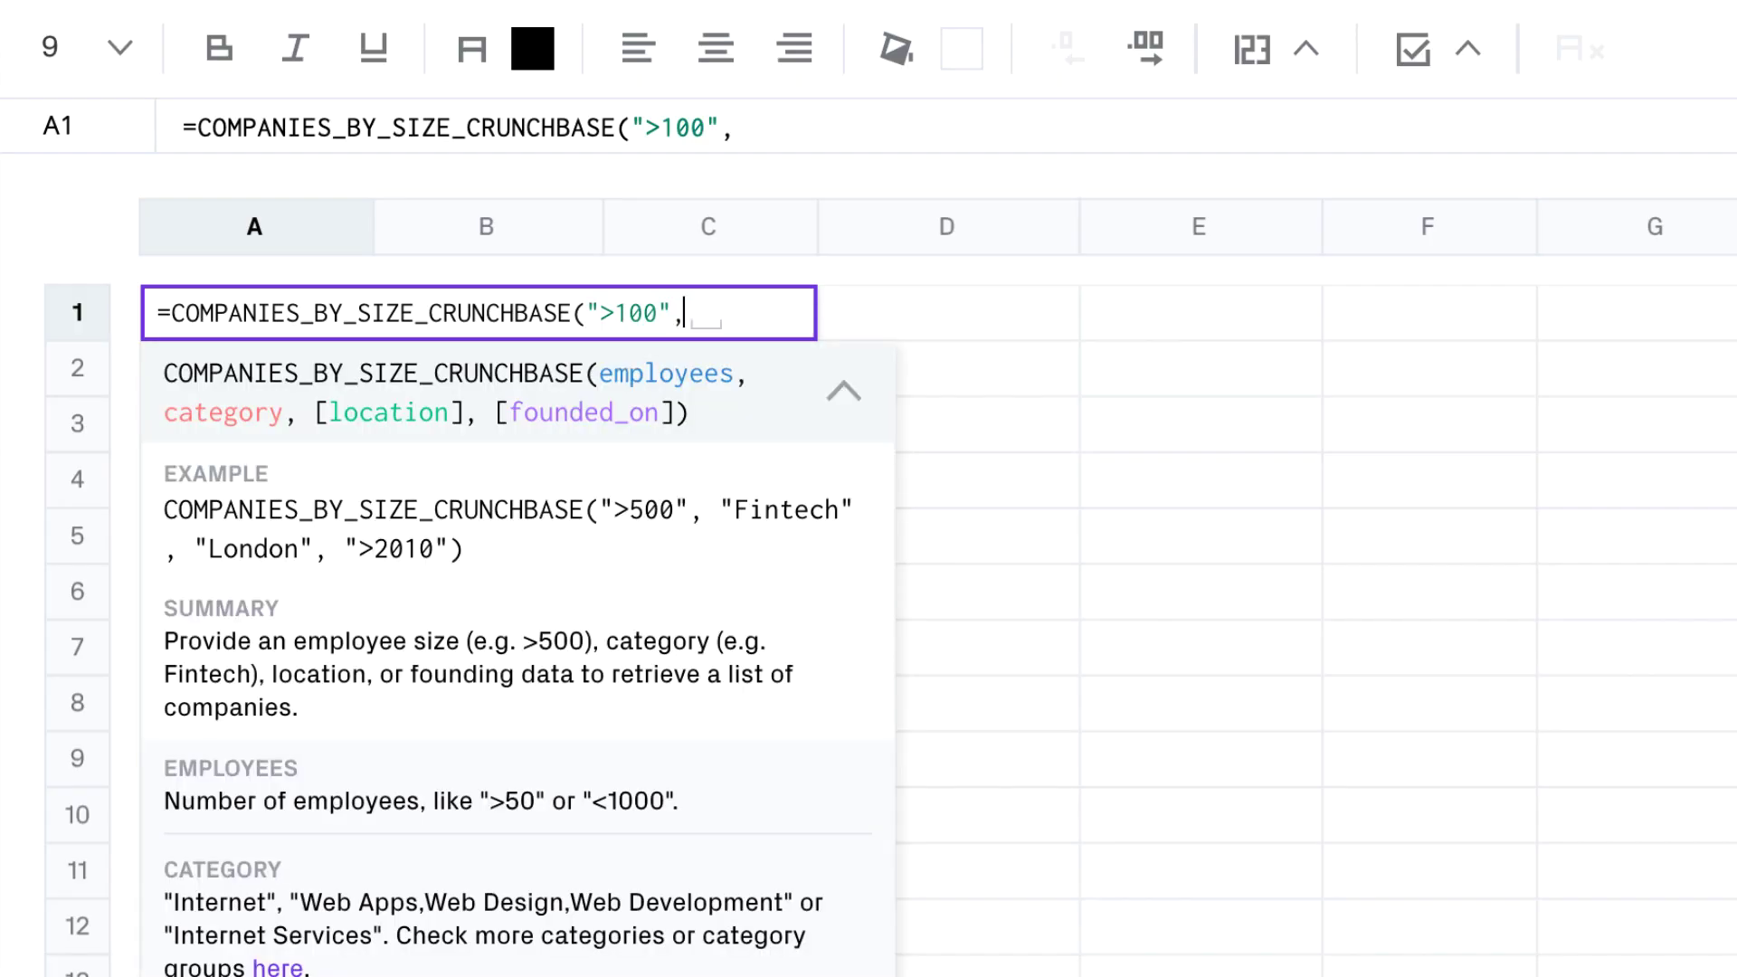
type("\"Software\",")
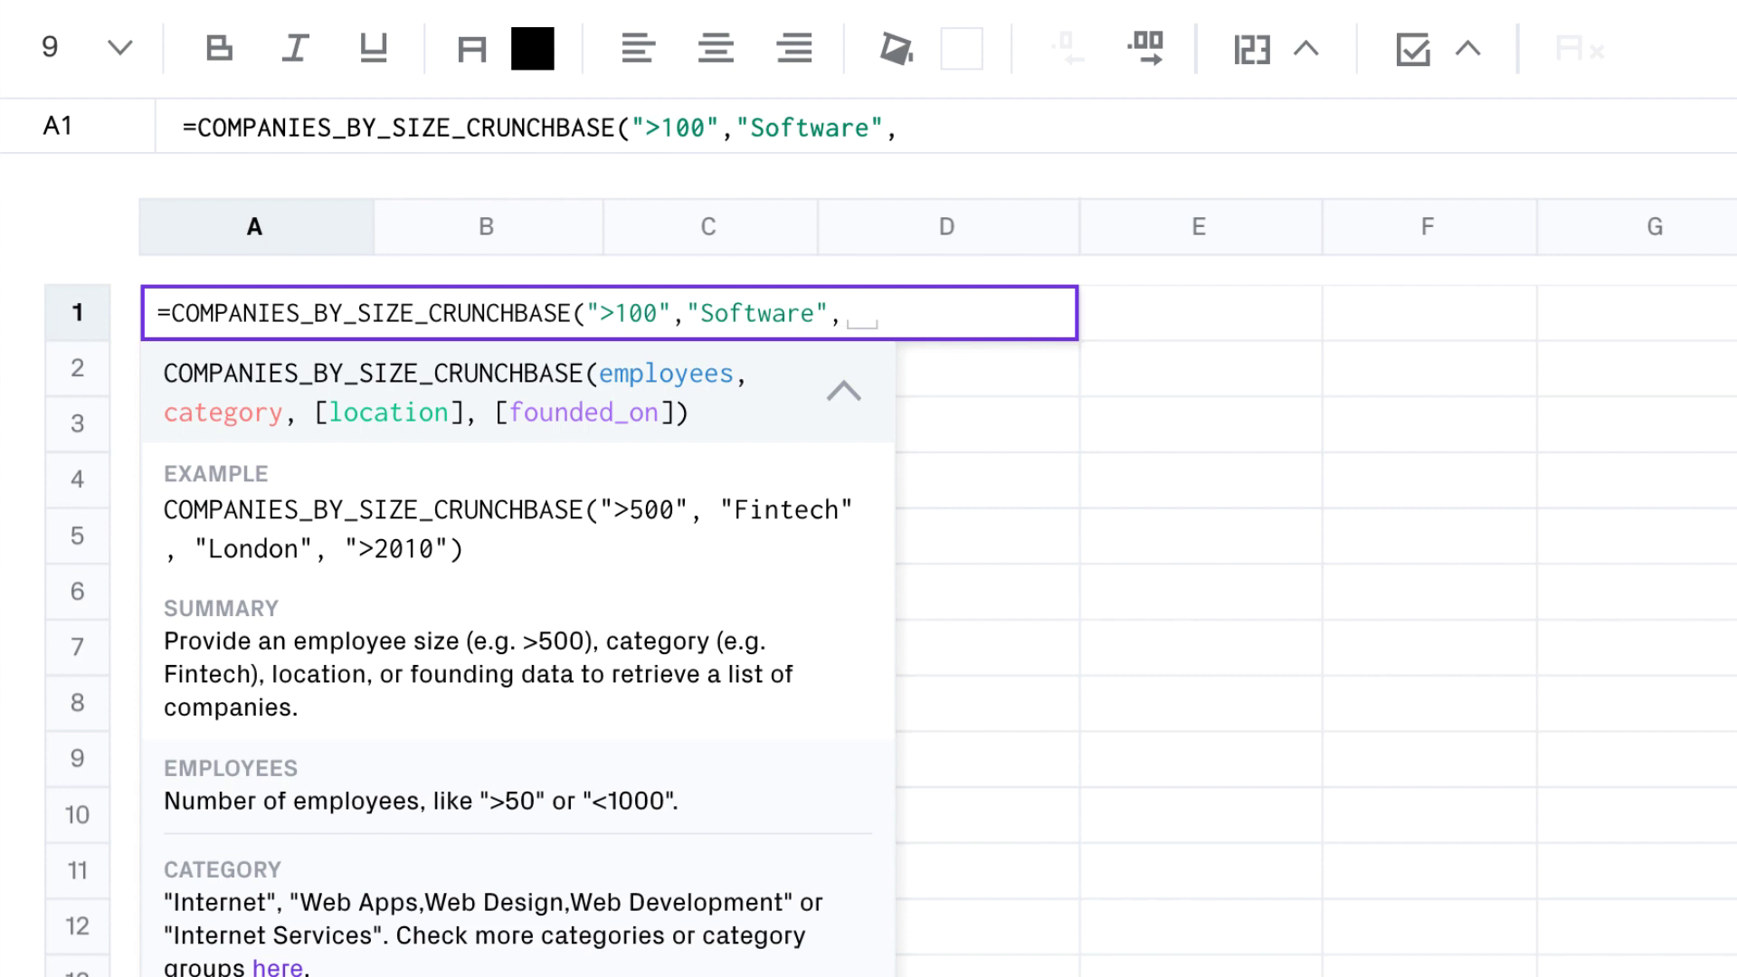
type(",\">2017\"")
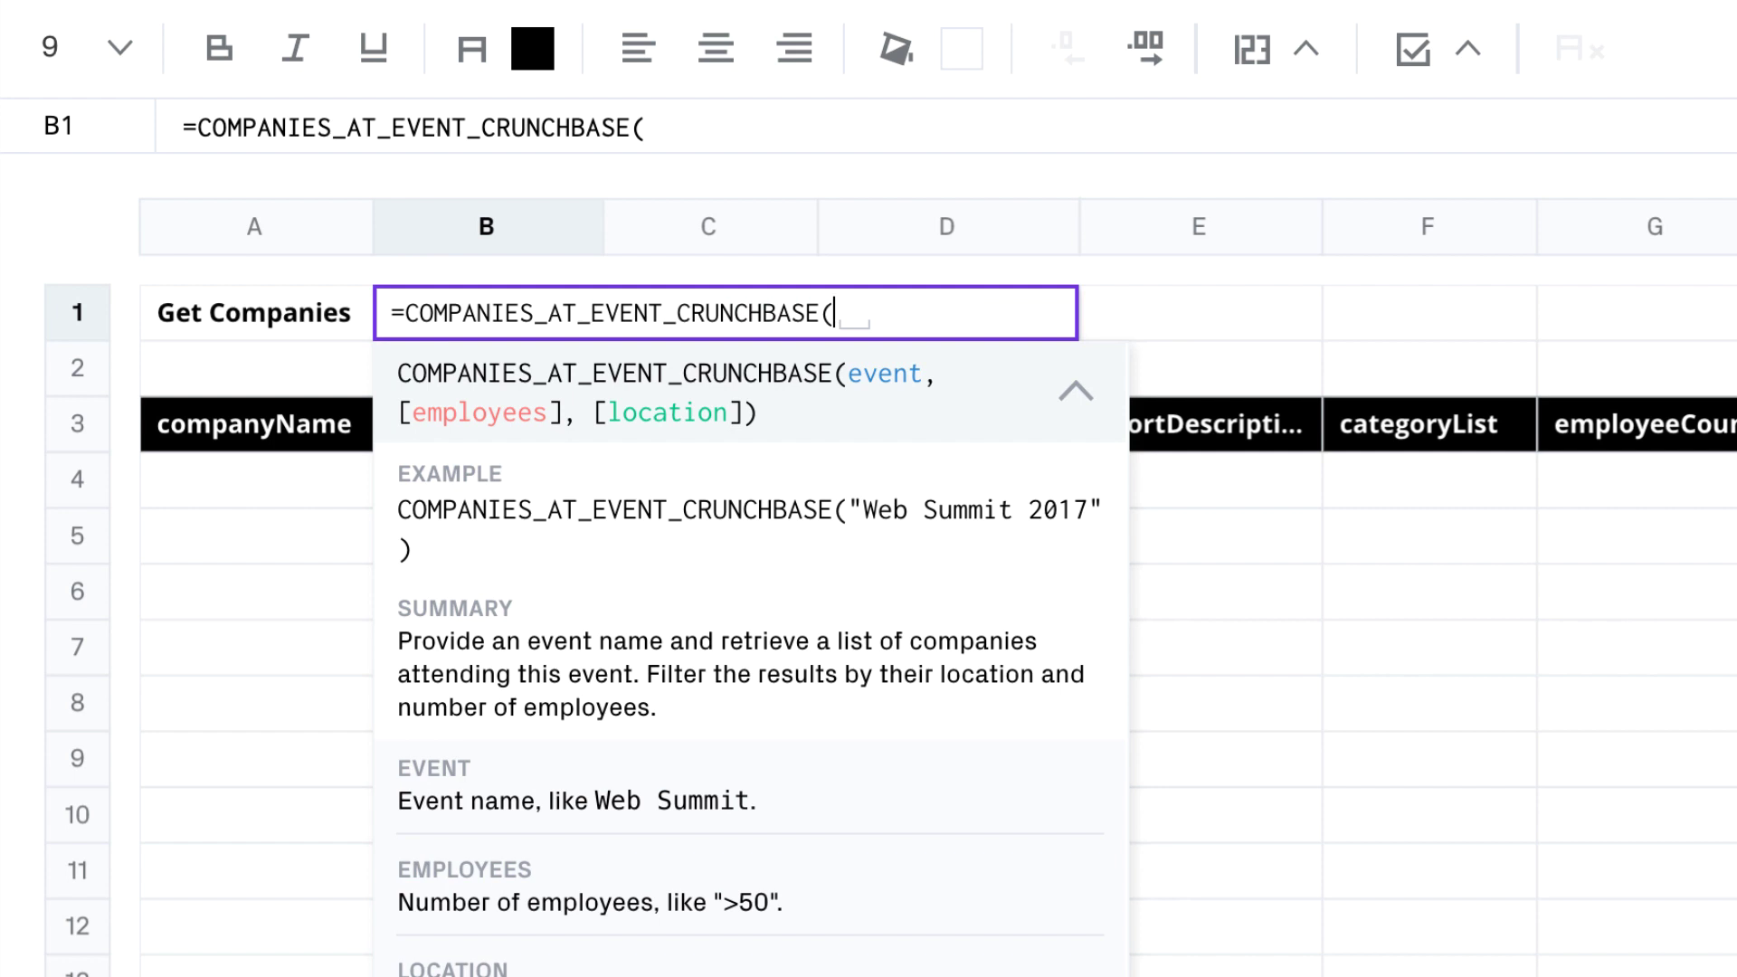
Step: Complete the COMPANIES_AT_EVENT_CRUNCHBASE formula in B1 with event "NOAH Berlin 2019", no employees filter and location "Berlin"
type("\"NOAH B")
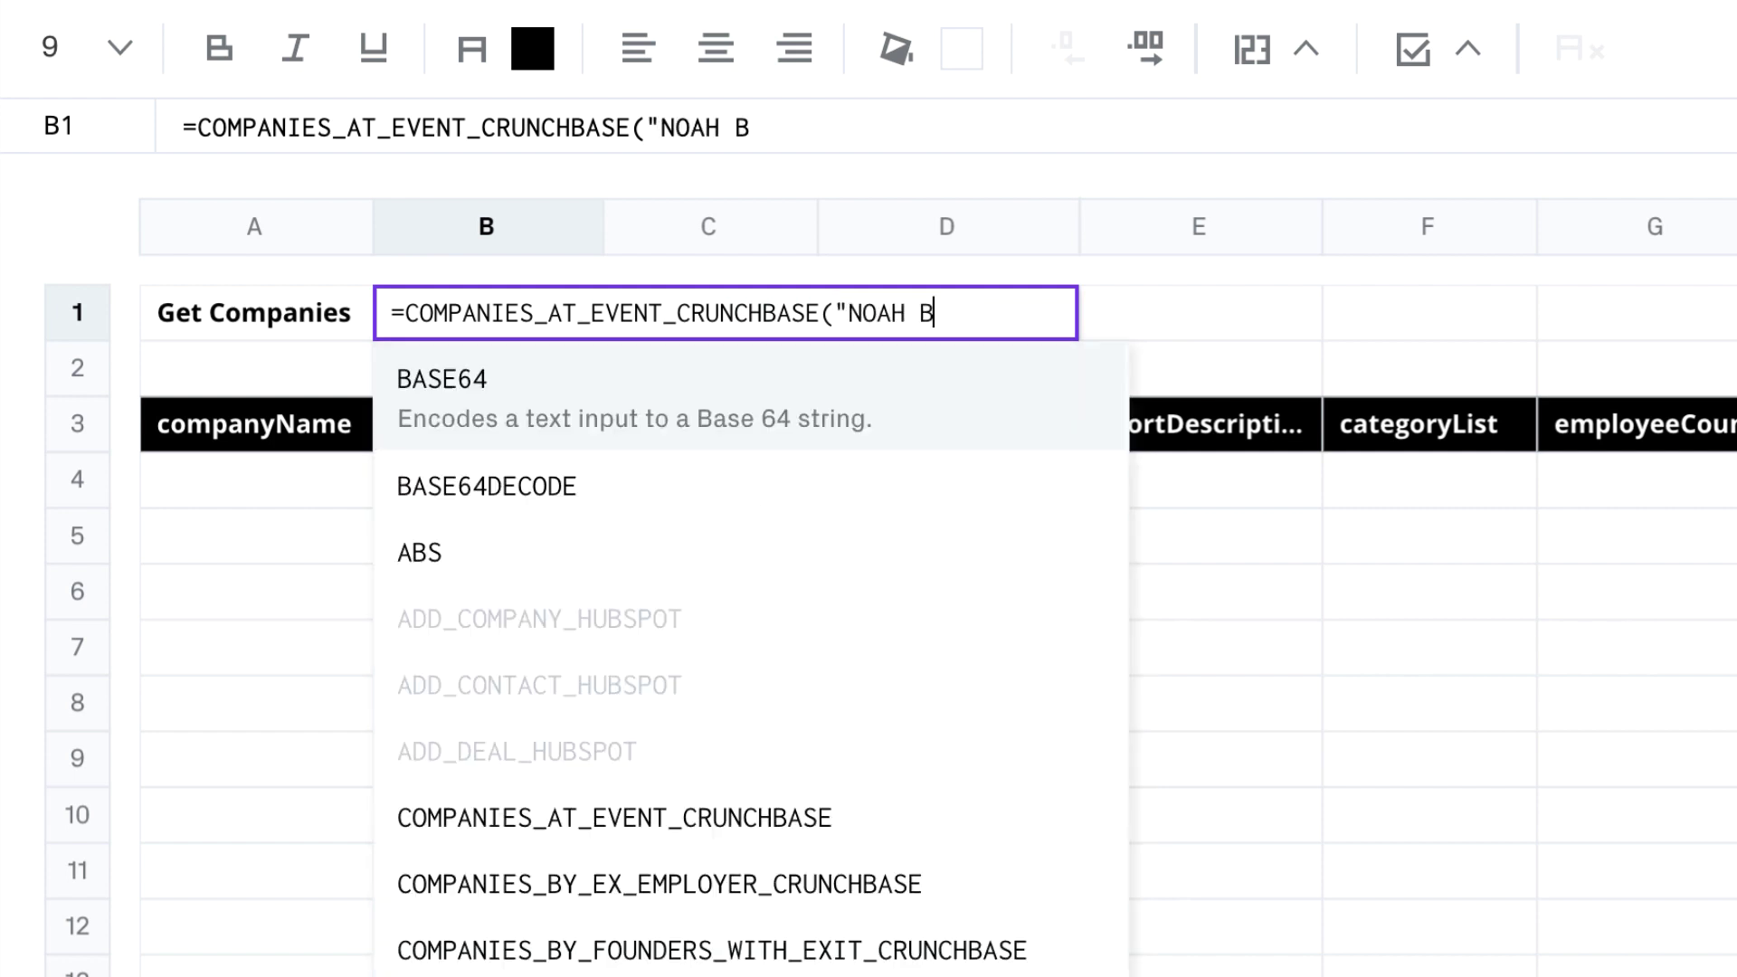
type("erlin 2019\",")
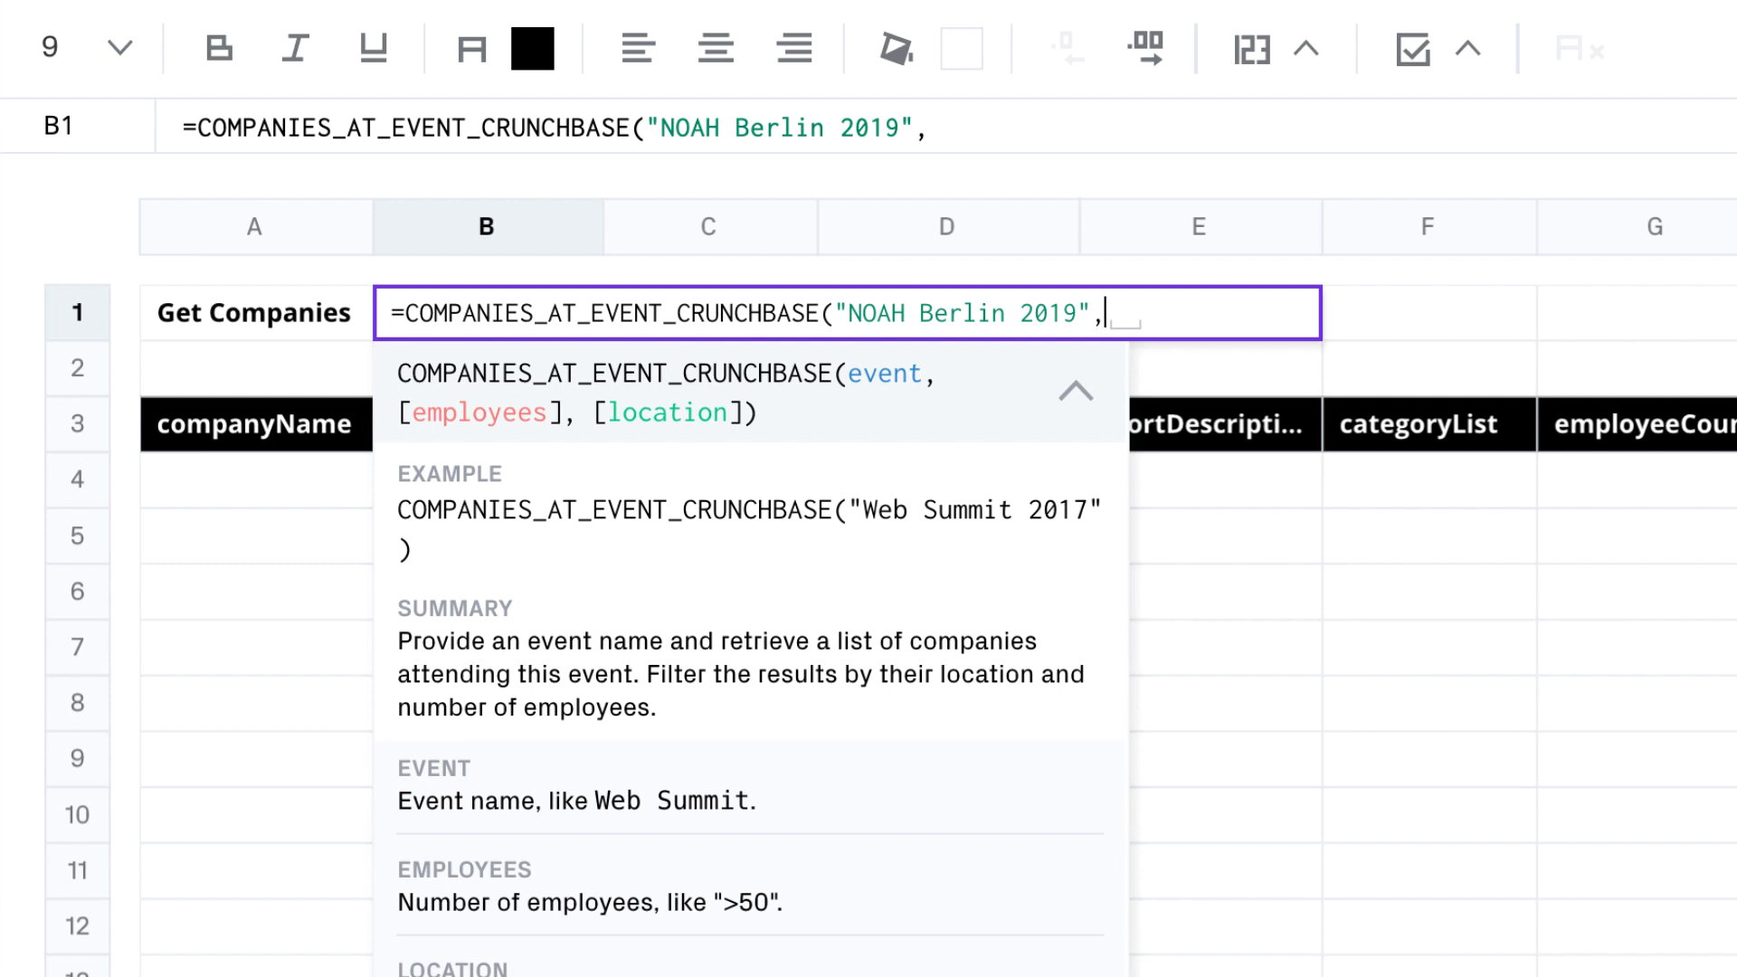
type(",")
type("\"Berlin\")")
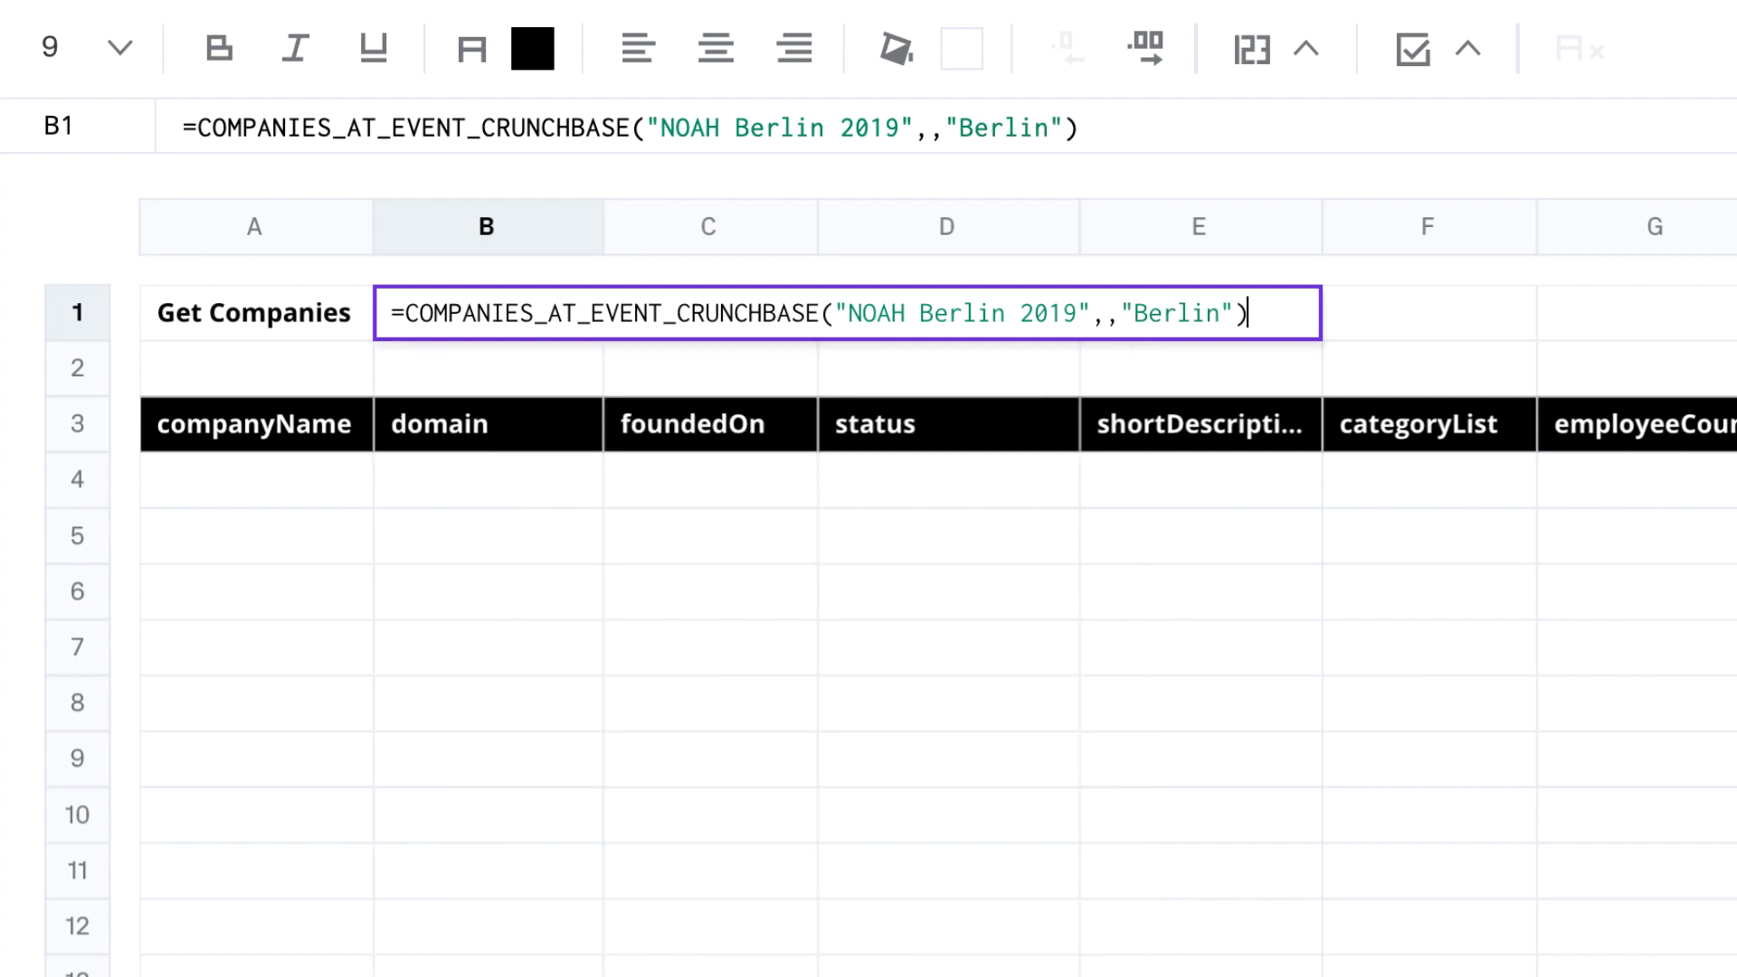
key("Return")
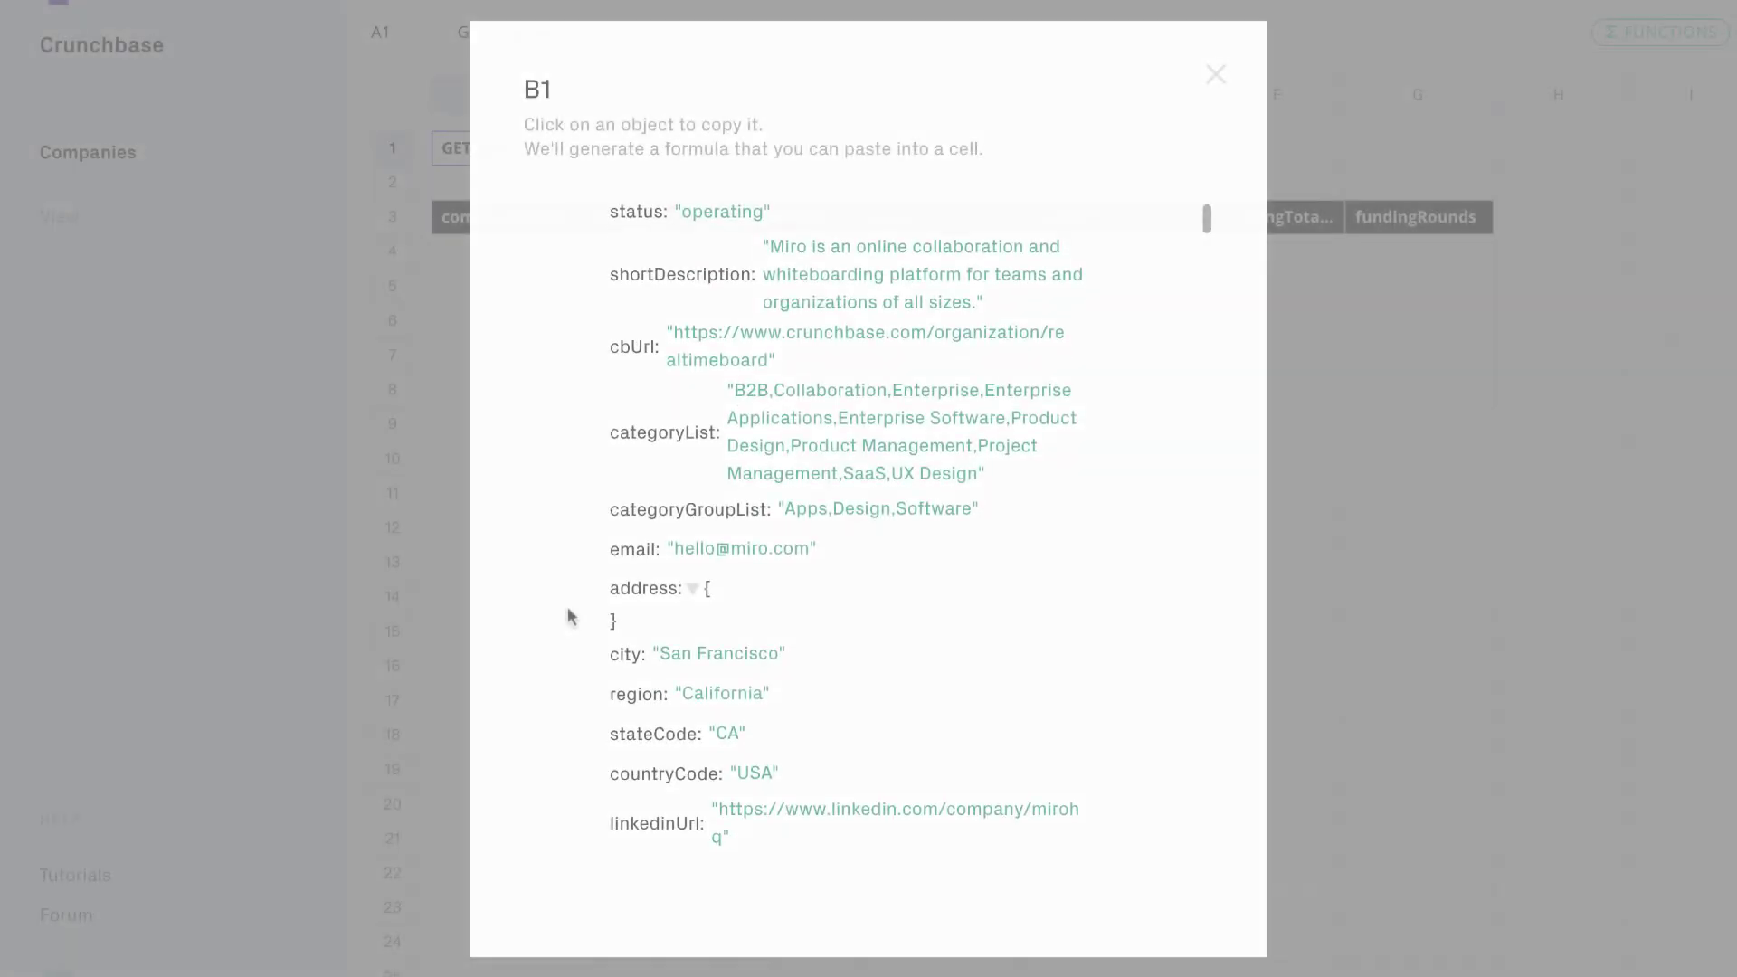
Step: Examine the company details, funding rounds and investors in the data returned in cell B1
scroll(570, 615, "down", 7)
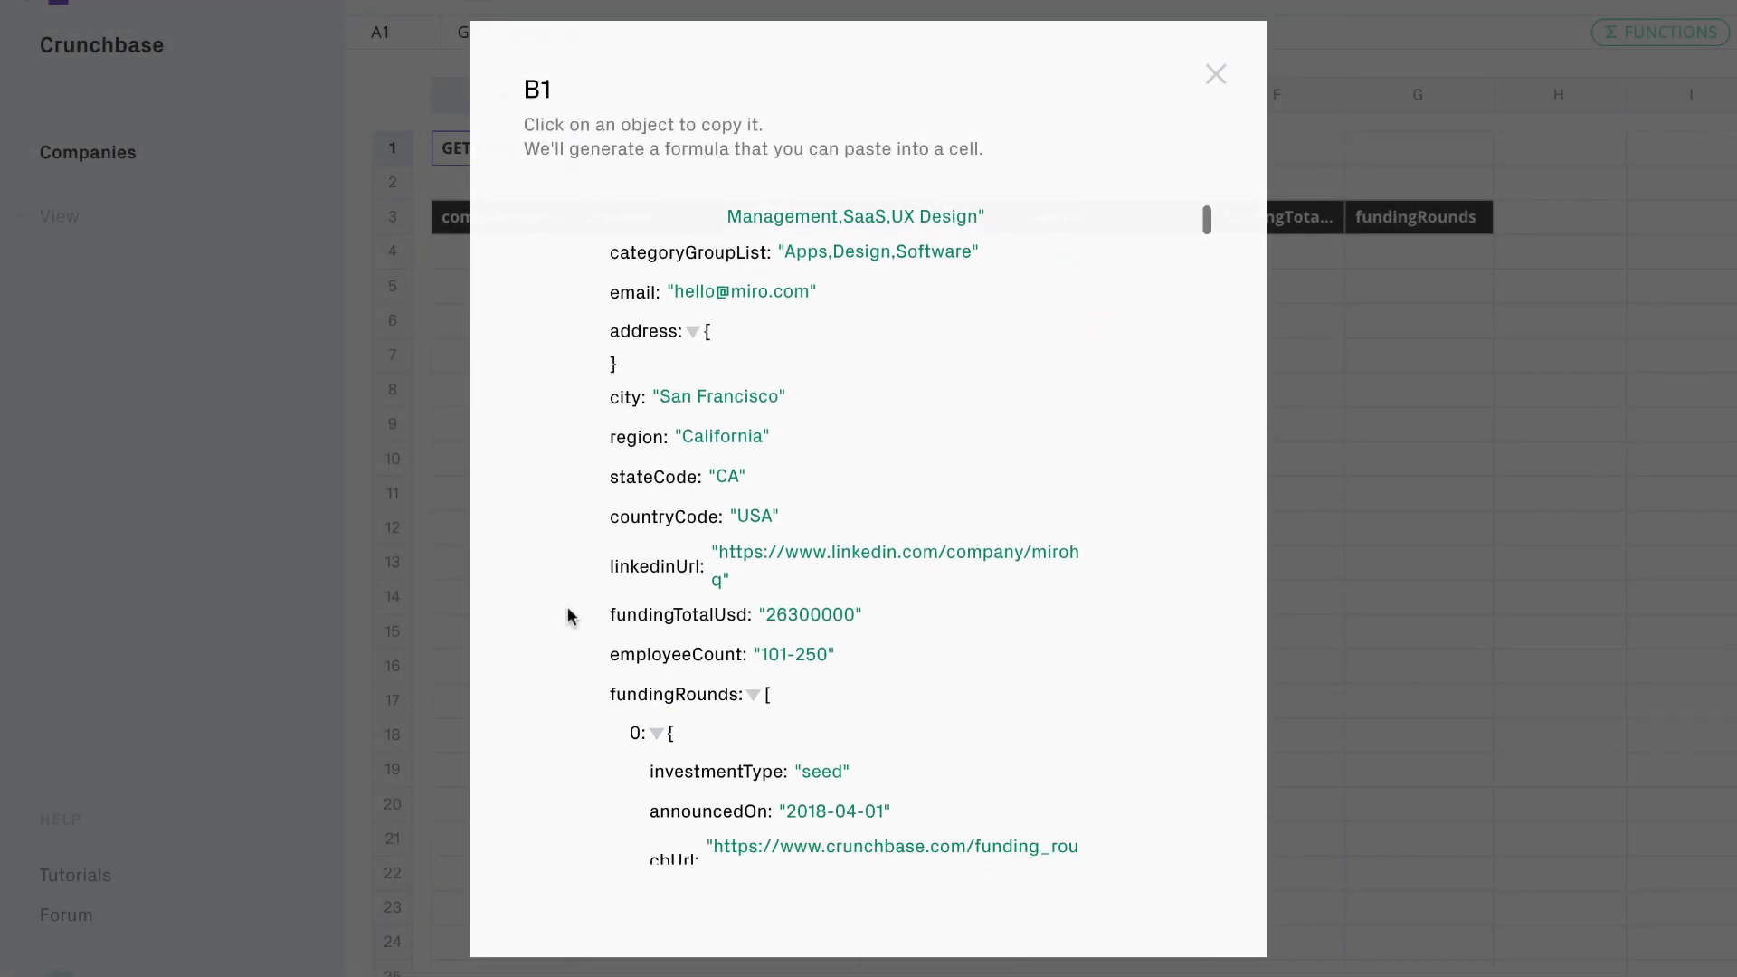
scroll(567, 606, "down", 7)
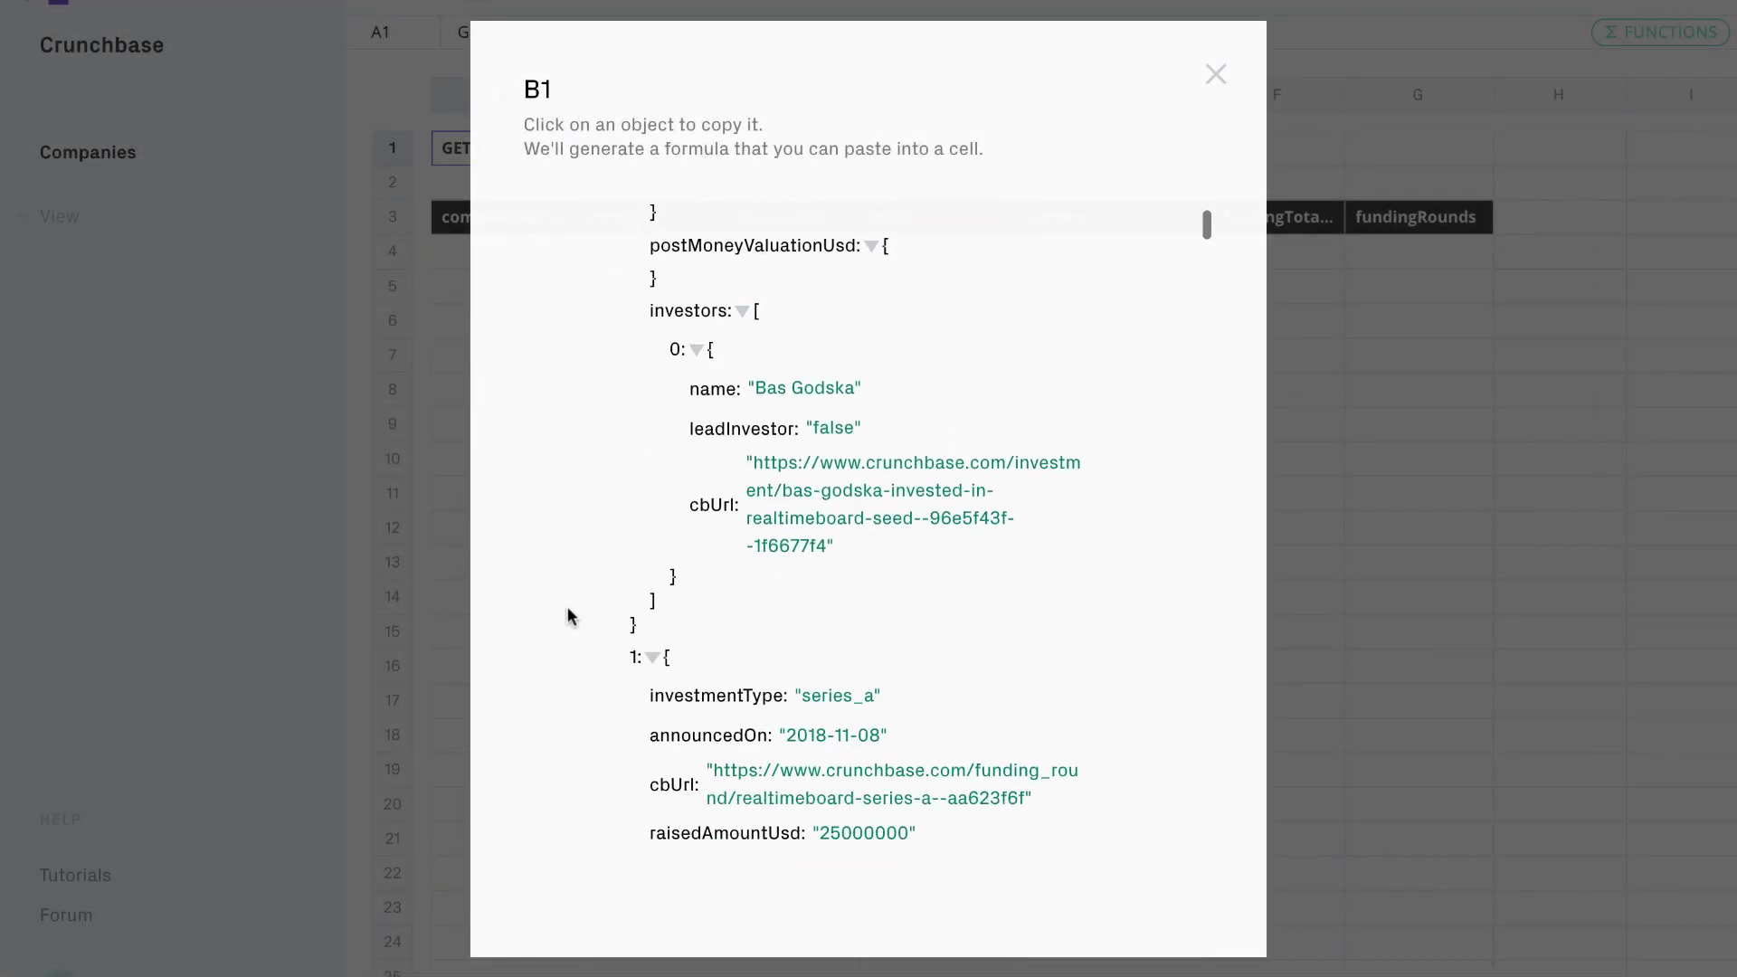
scroll(567, 606, "down", 3)
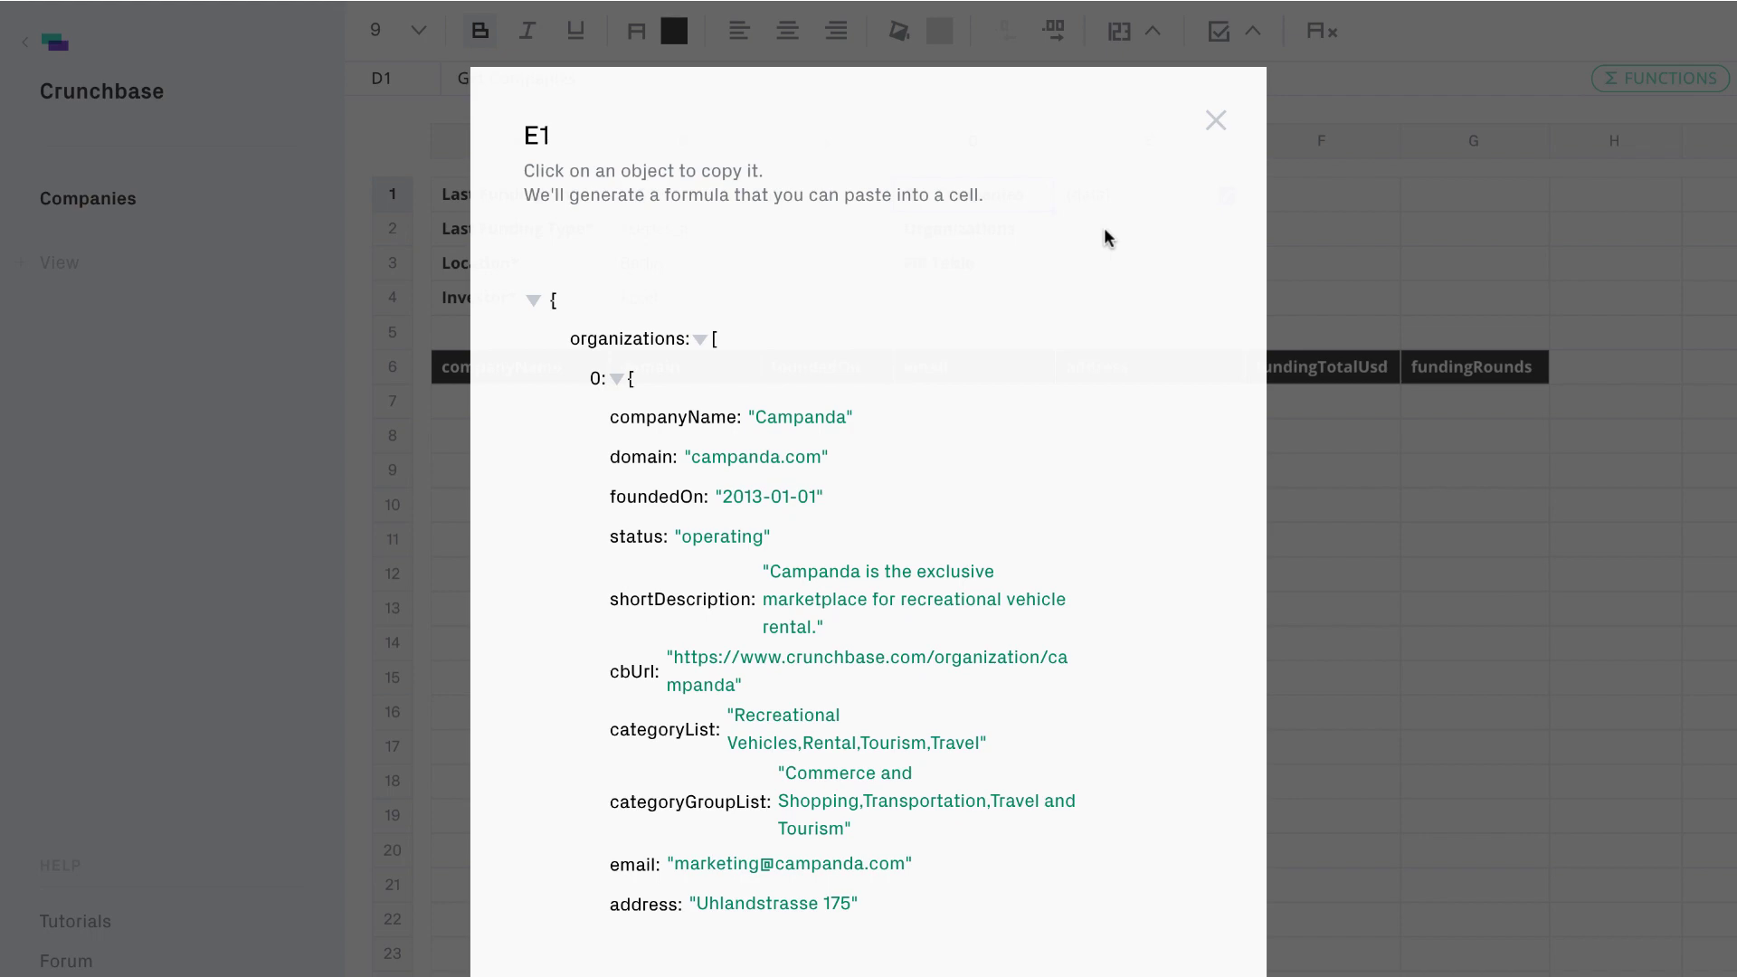
Step: Copy the organizations object from the E1 data and enter =PARSE(E1,"['organizations']") in cell E2
left_click(1113, 351)
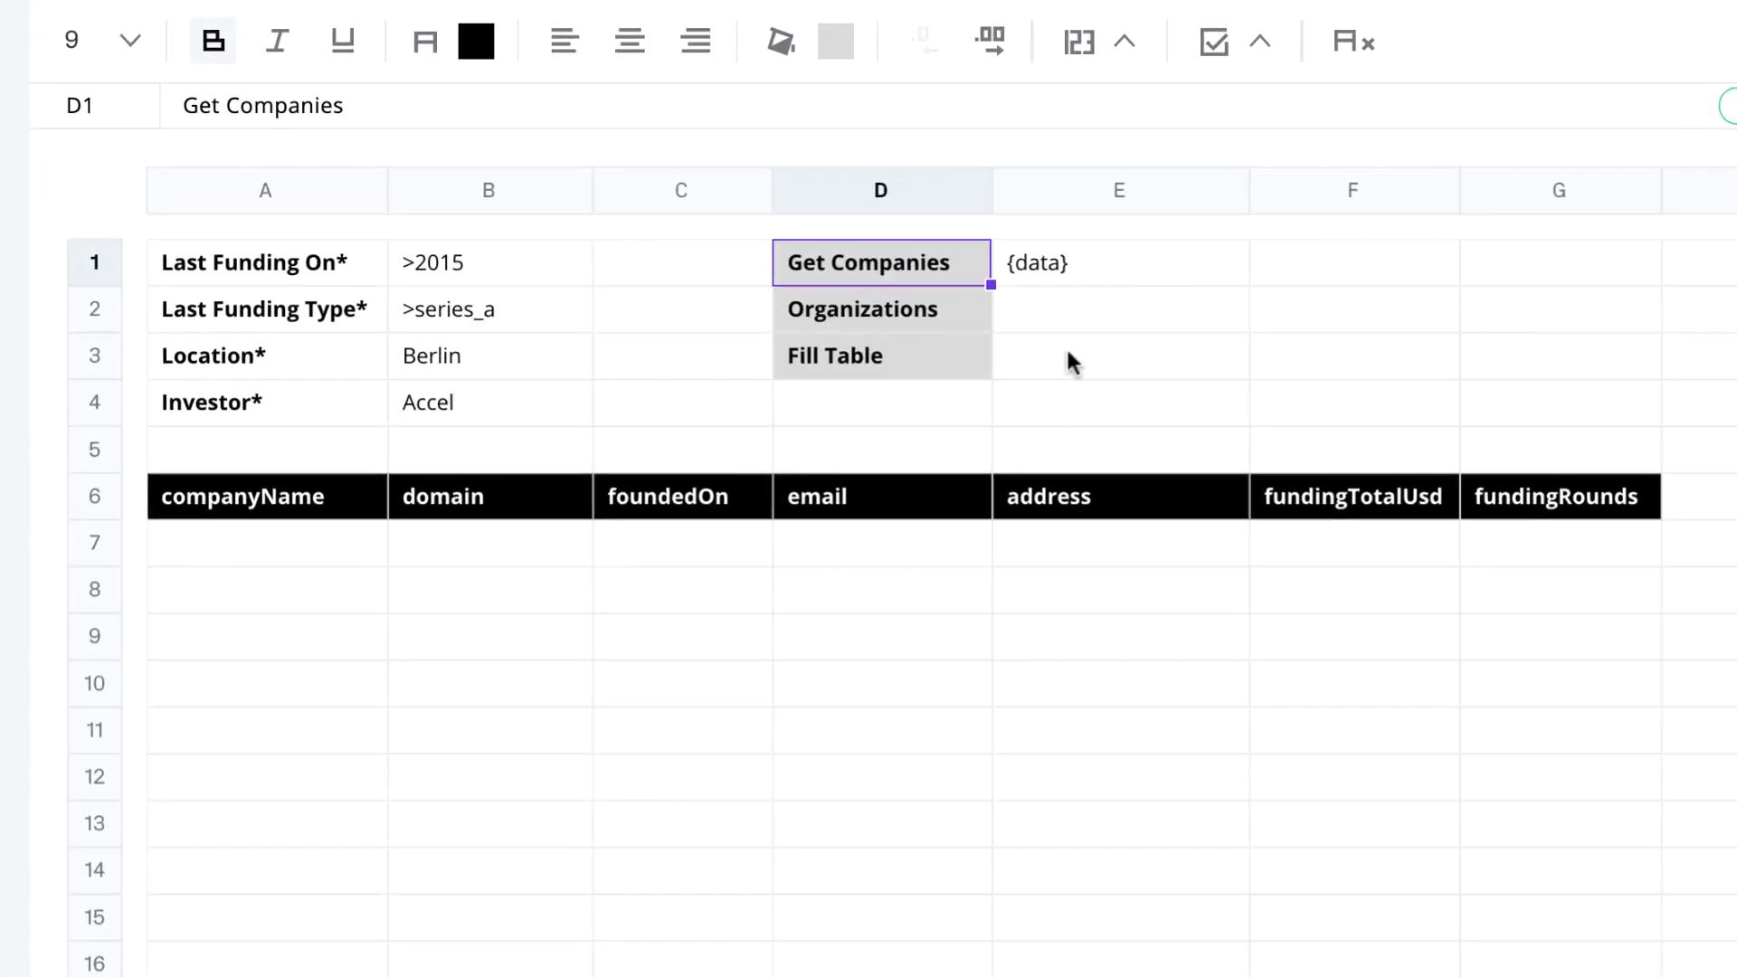
left_click(1066, 312)
type("=PARSE(E1,\"['organizations']\")")
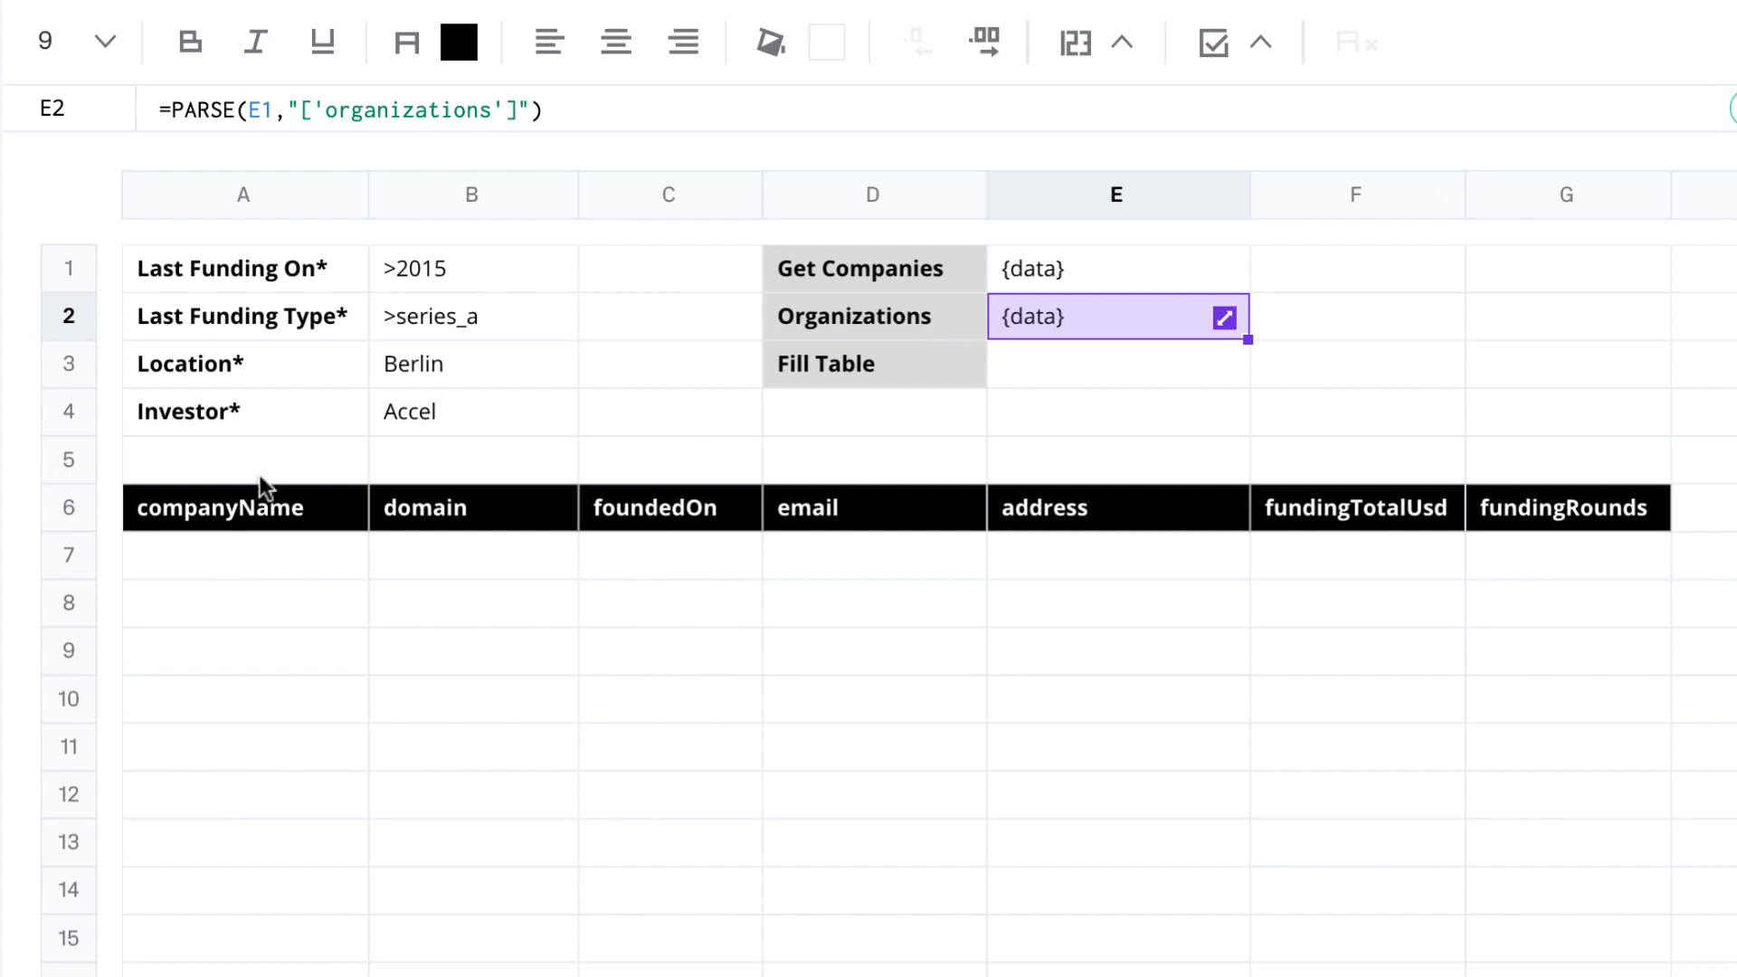
Step: Fill the table under the headers in row 6 by entering =INSERT_DATA(E2,A6:G6) in cell E3
left_click_drag(271, 506, 1515, 522)
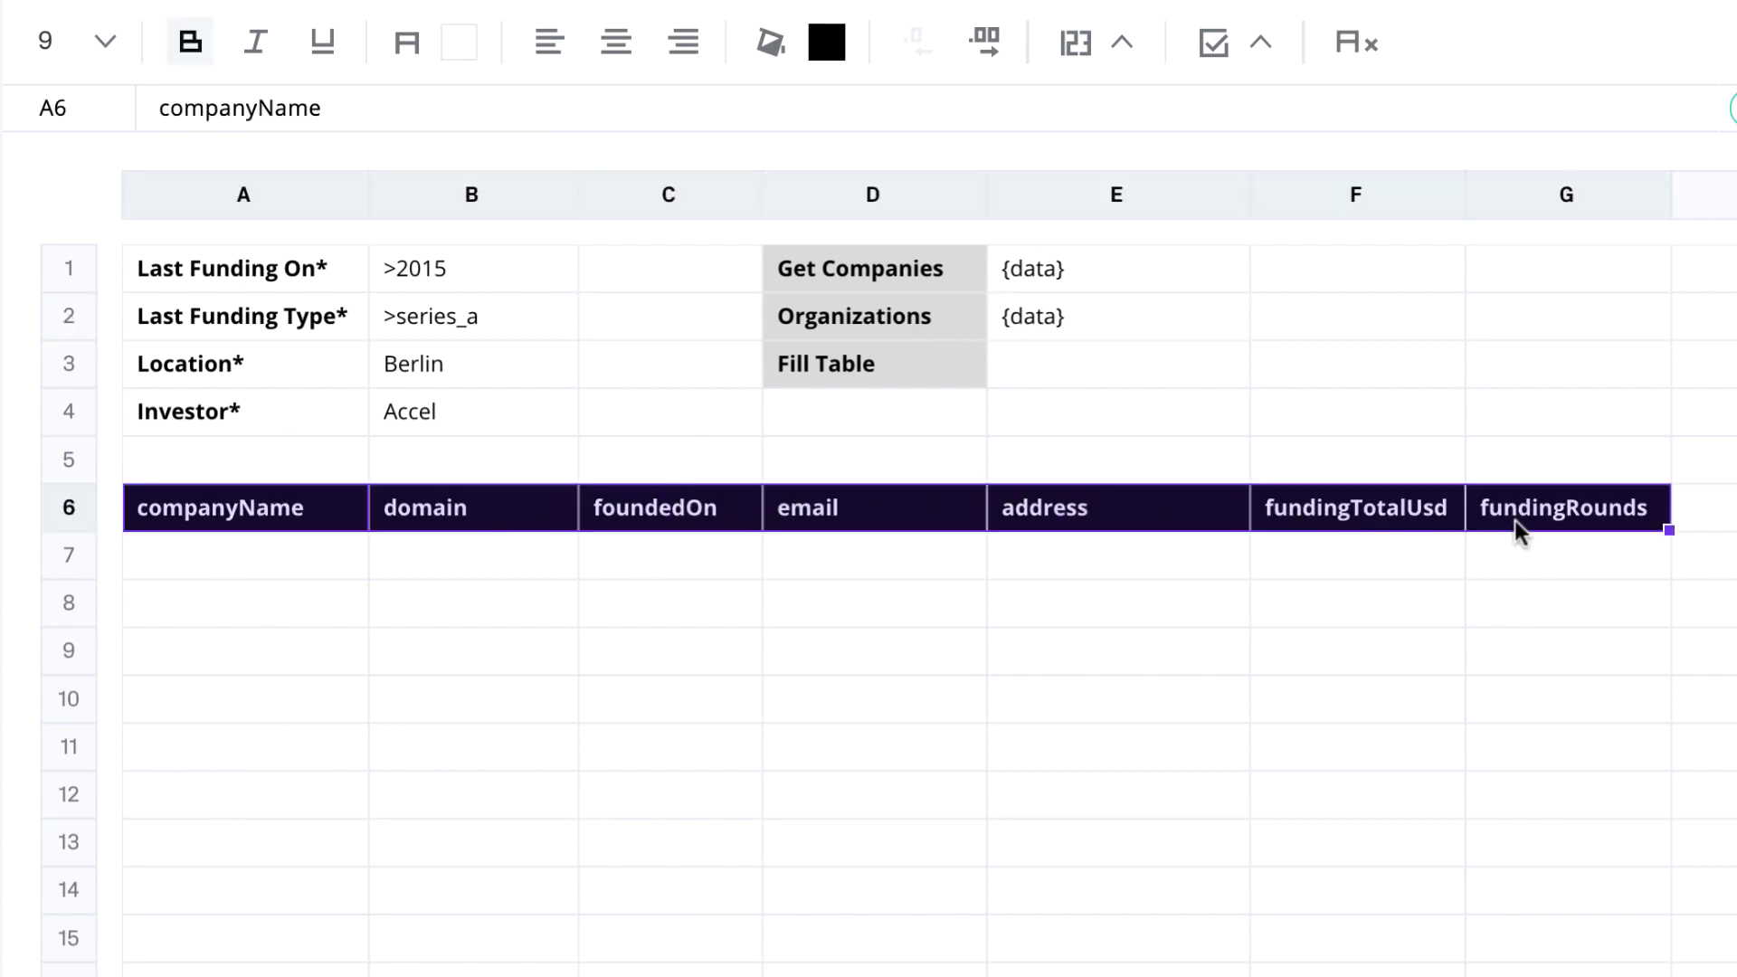
left_click(1119, 364)
type("=INSERT_DATA(")
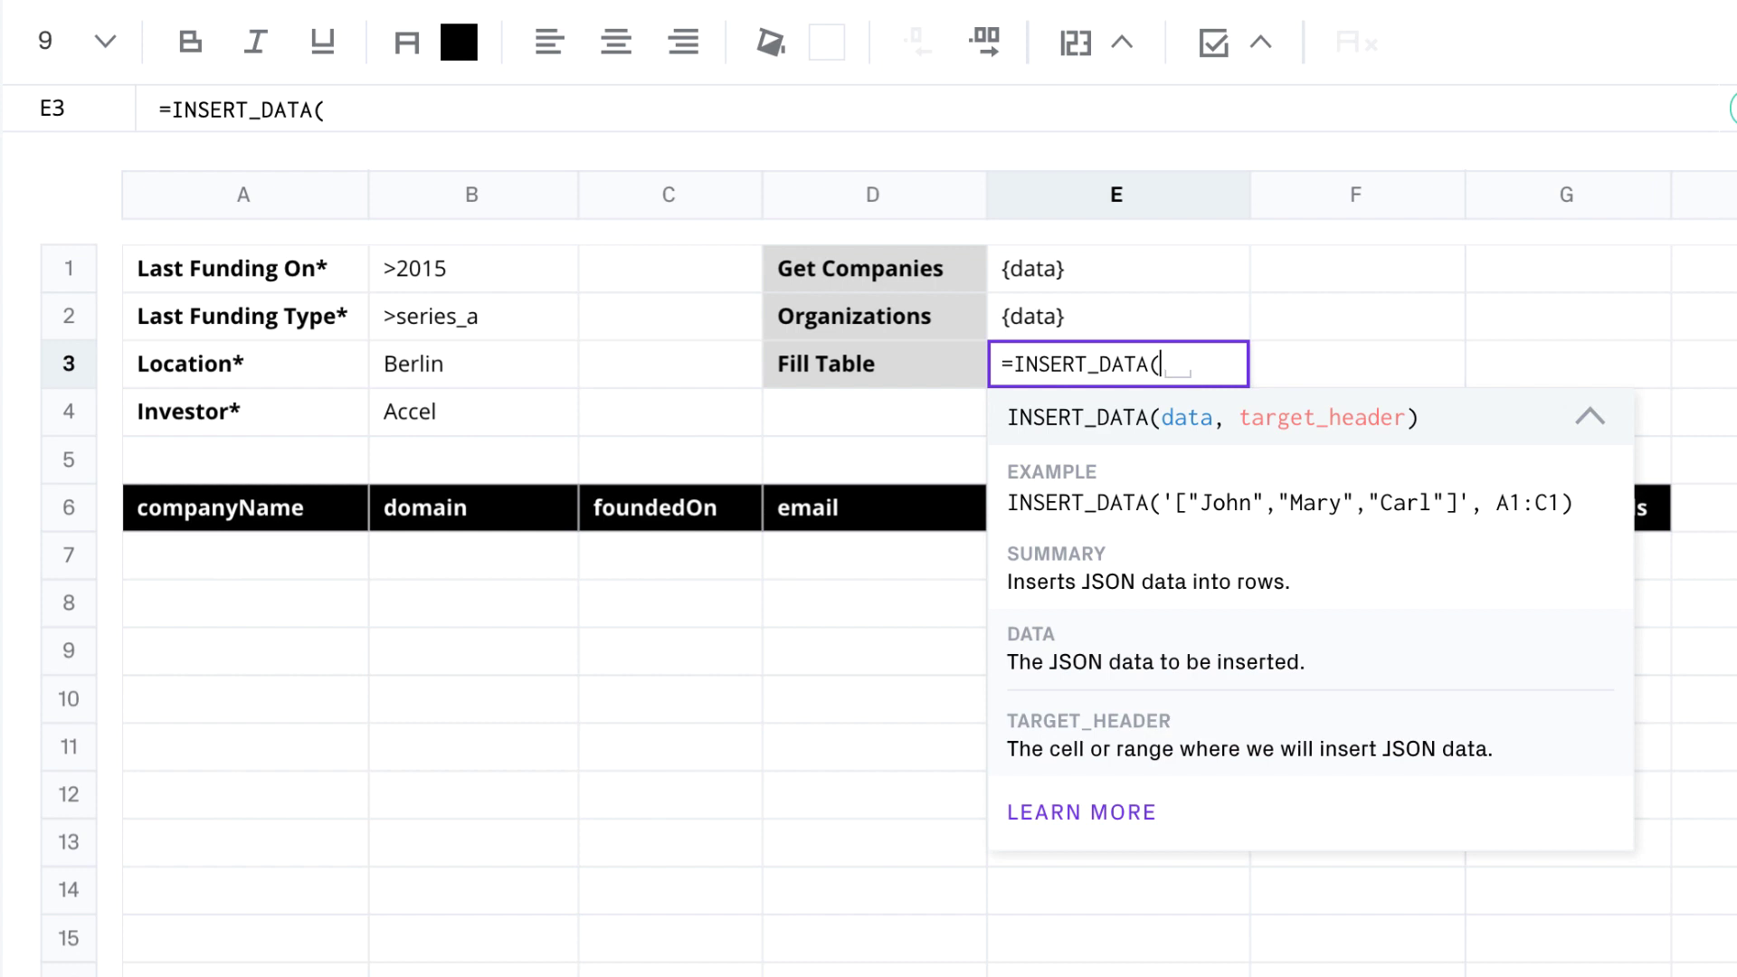
type("E2,")
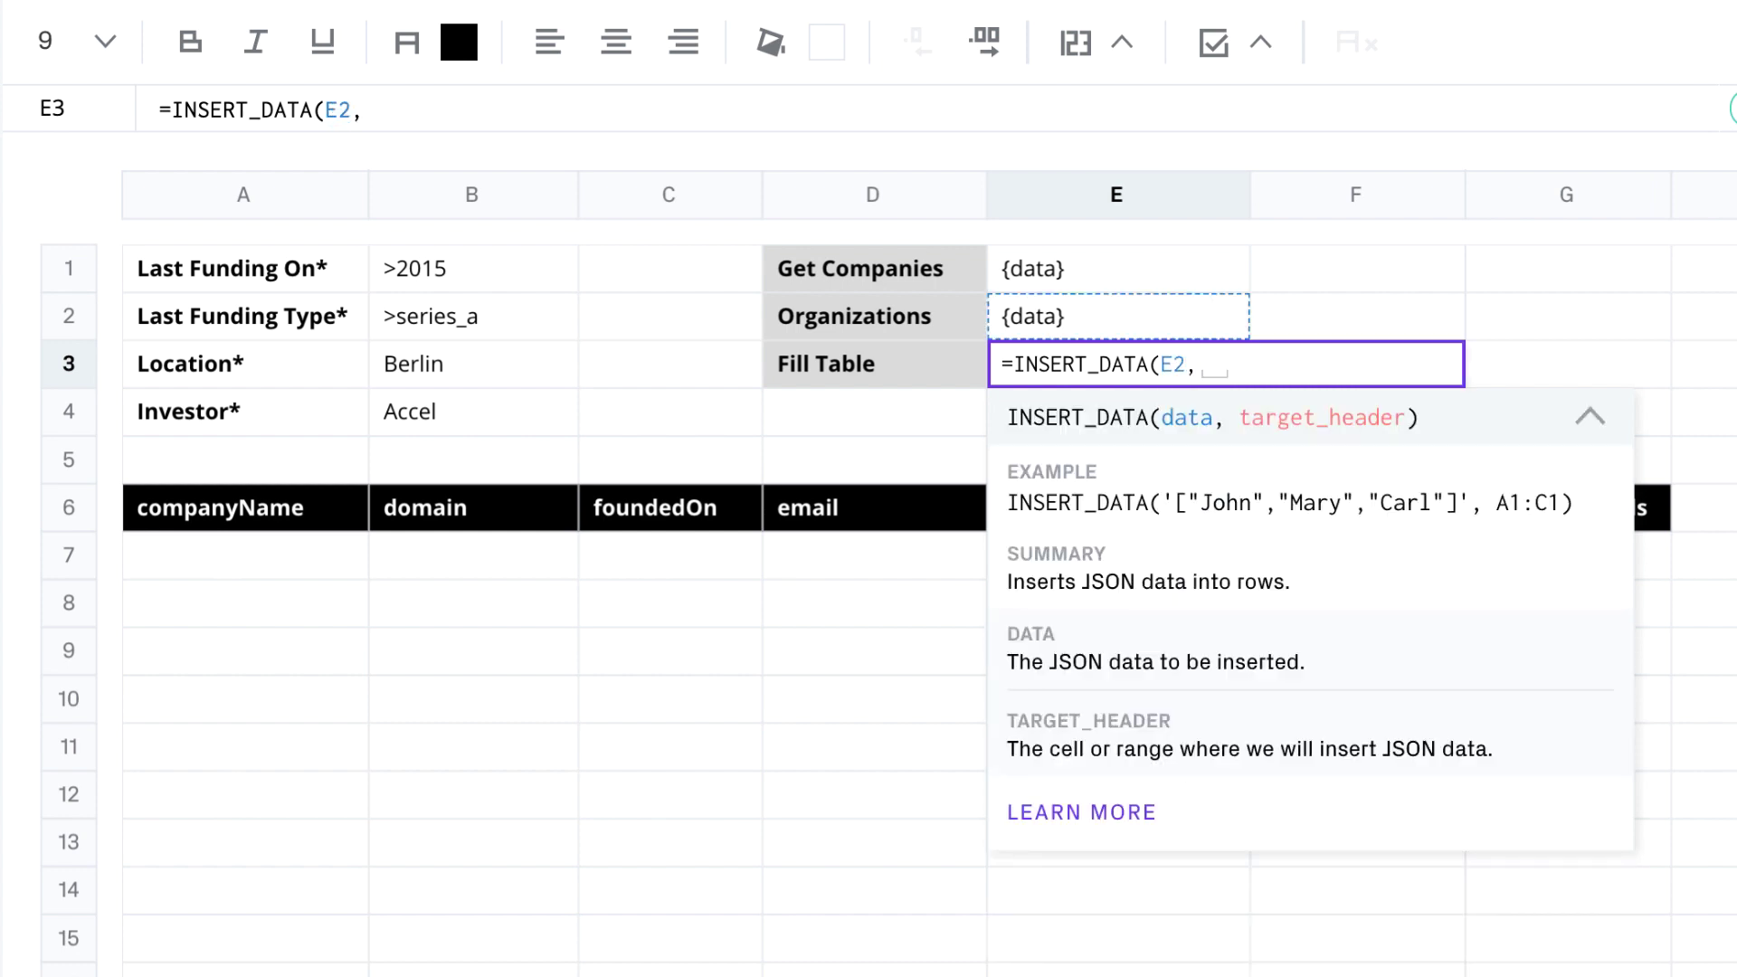
type("A6:G6)")
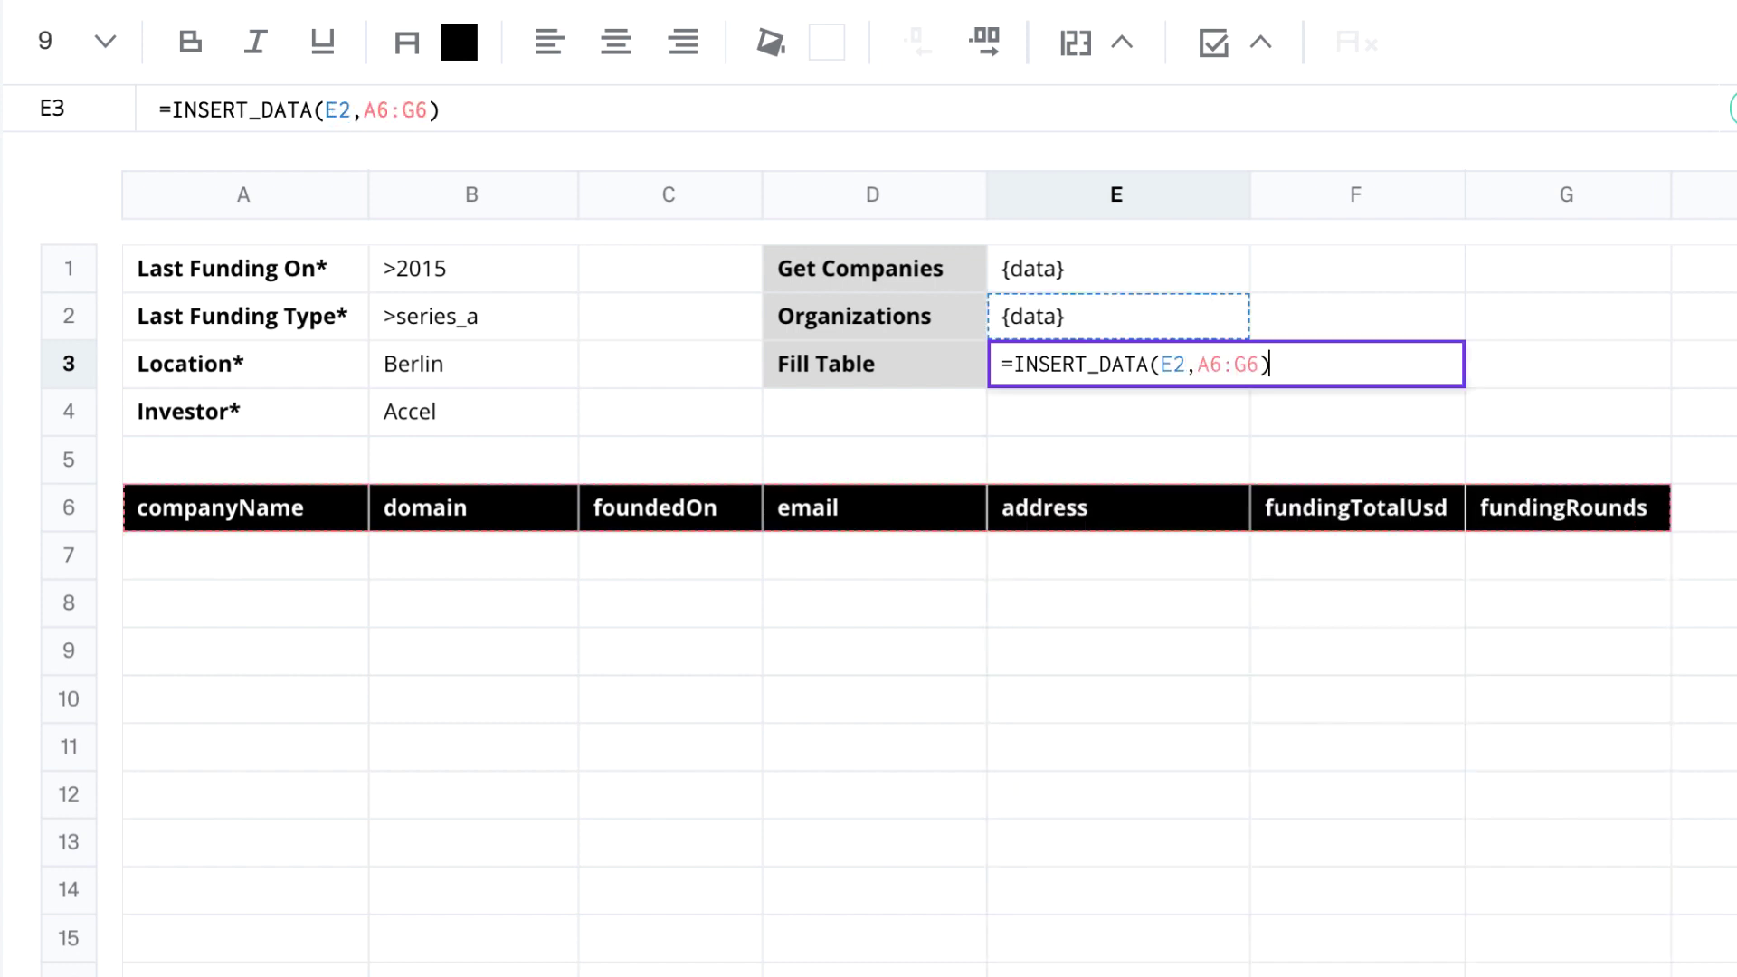
key("Return")
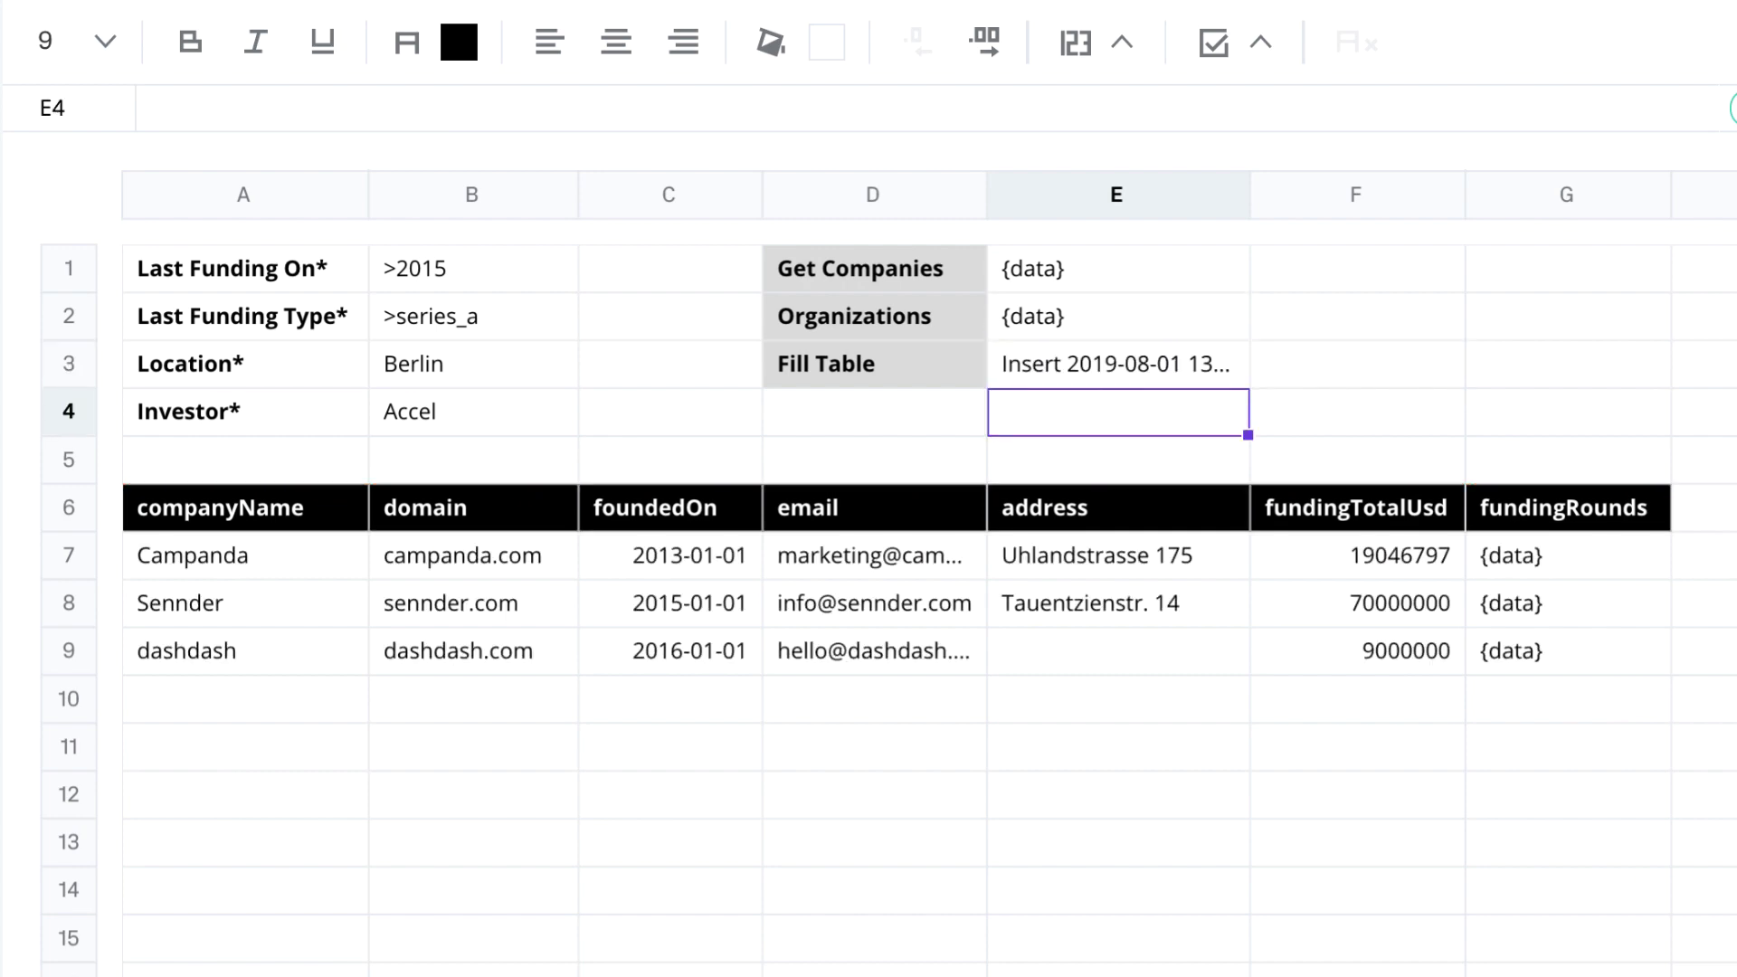
Step: Change the Investor in cell B4 to Cherry Ventures to add its companies to the table
left_click(472, 412)
type("Cherry Ventures")
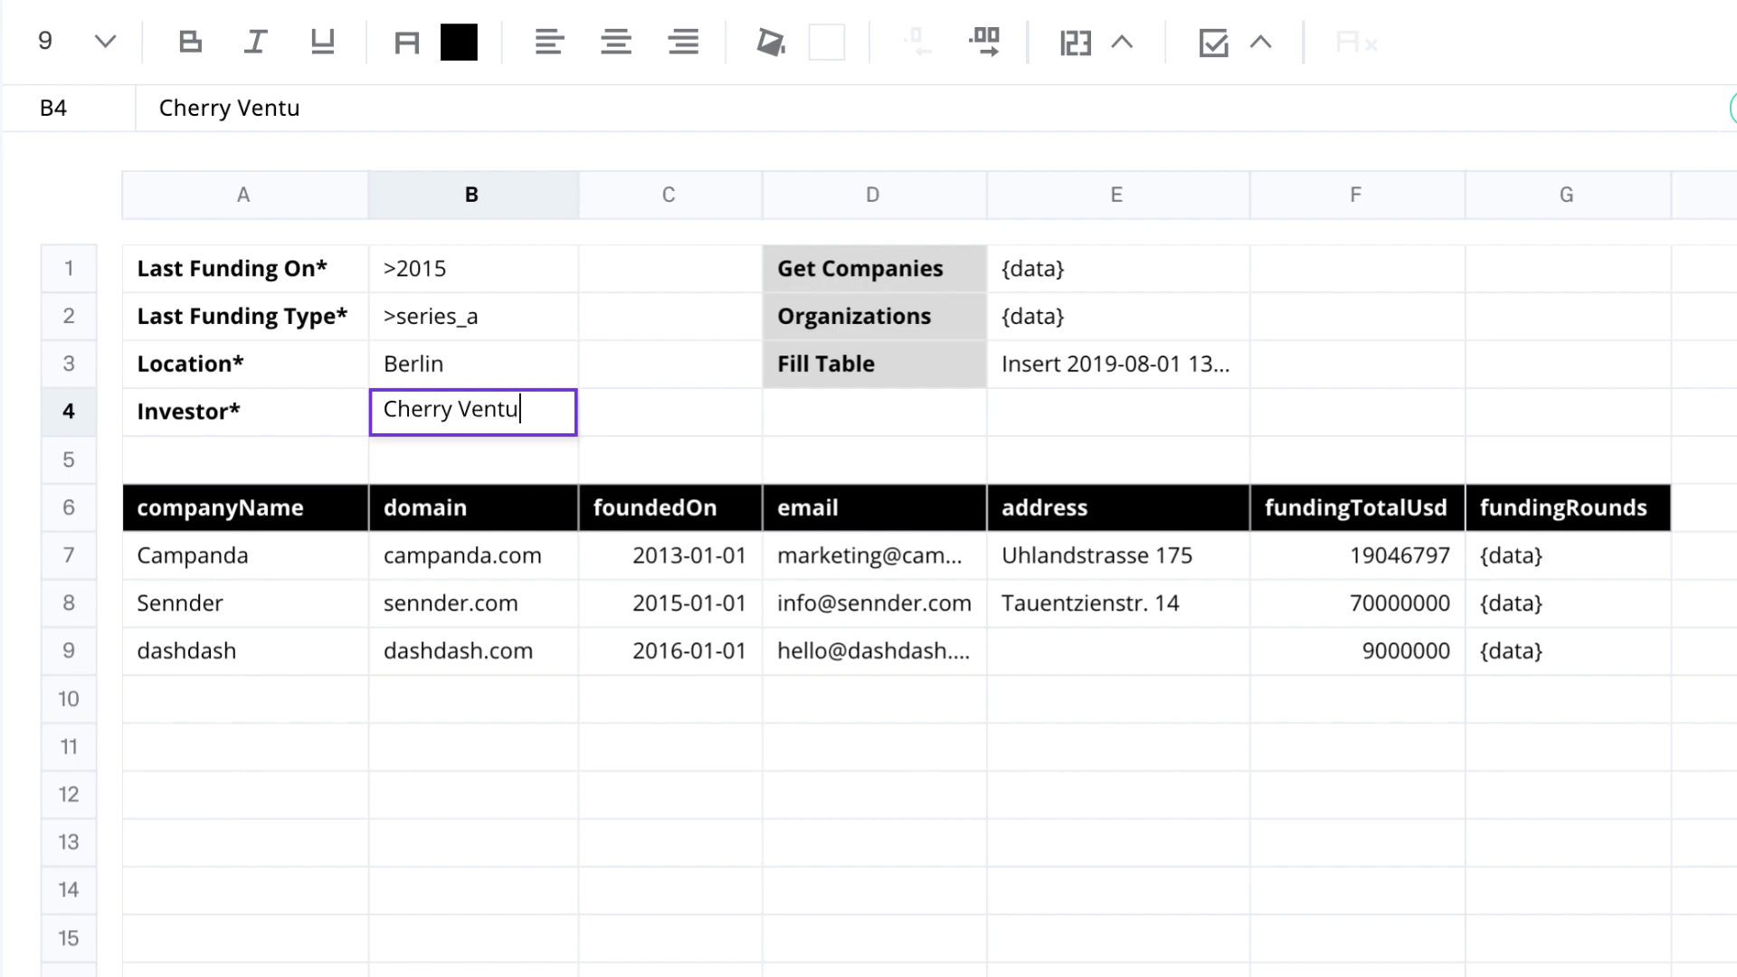
key("Return")
Step: Change the Investor in cell B4 to Atlantic Labs to append its companies to the table
left_click(472, 411)
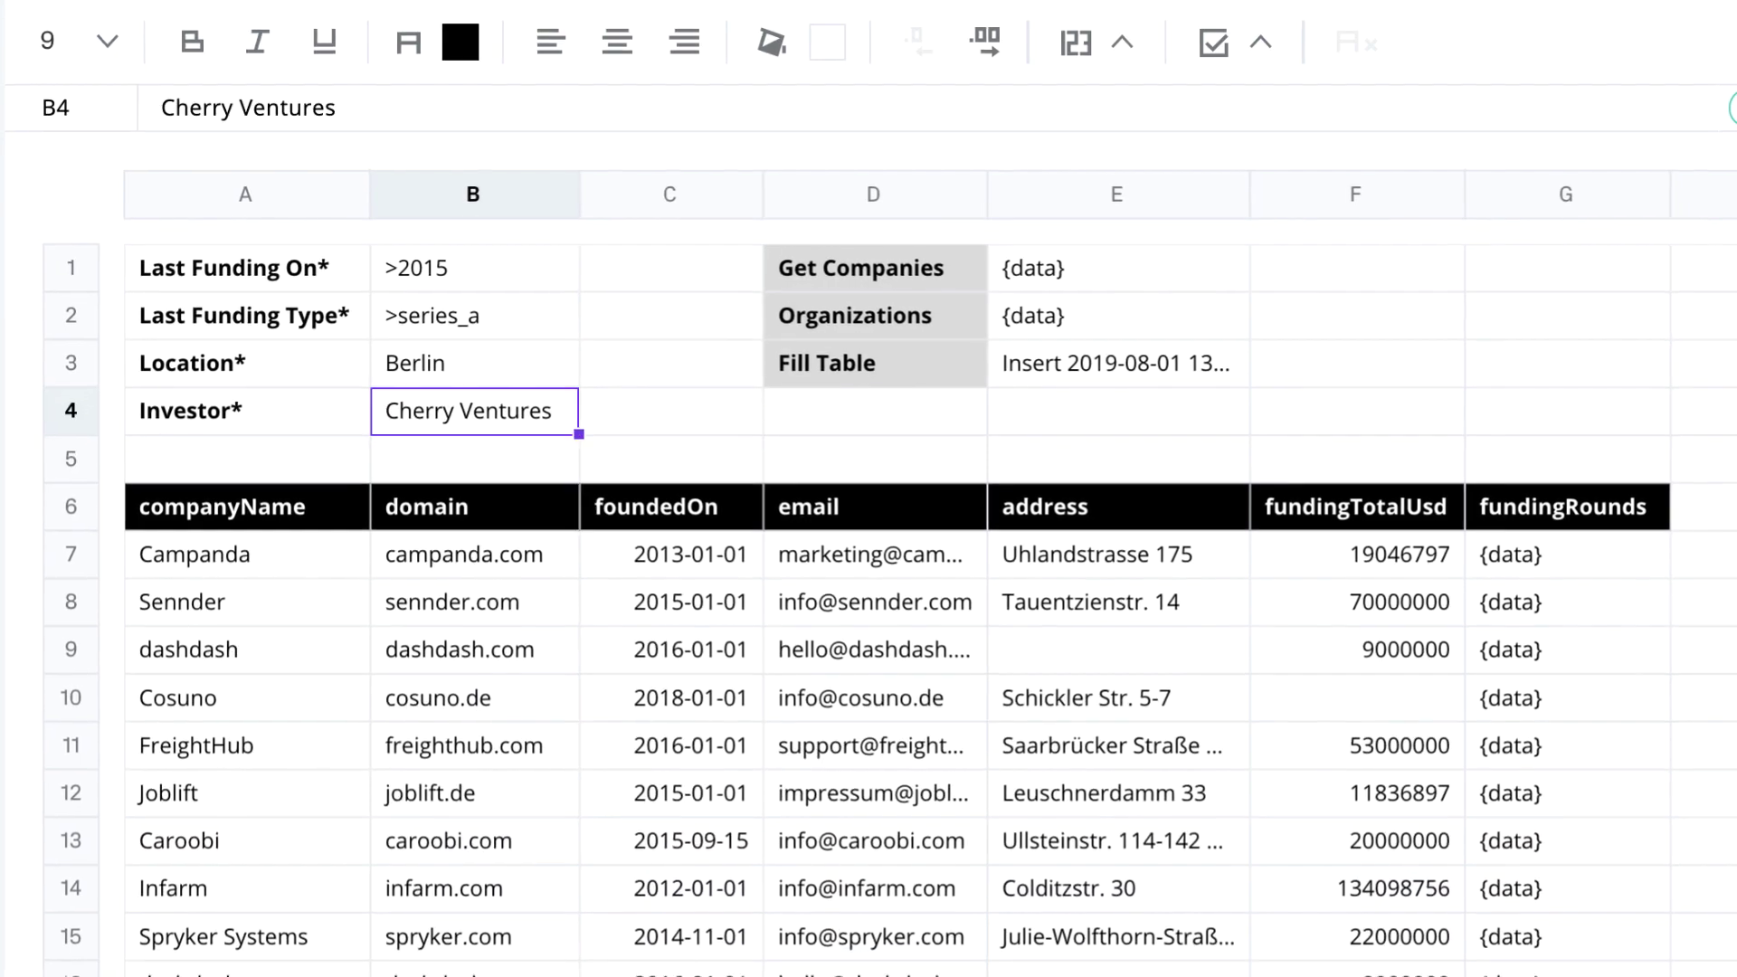
type("Atlantic L")
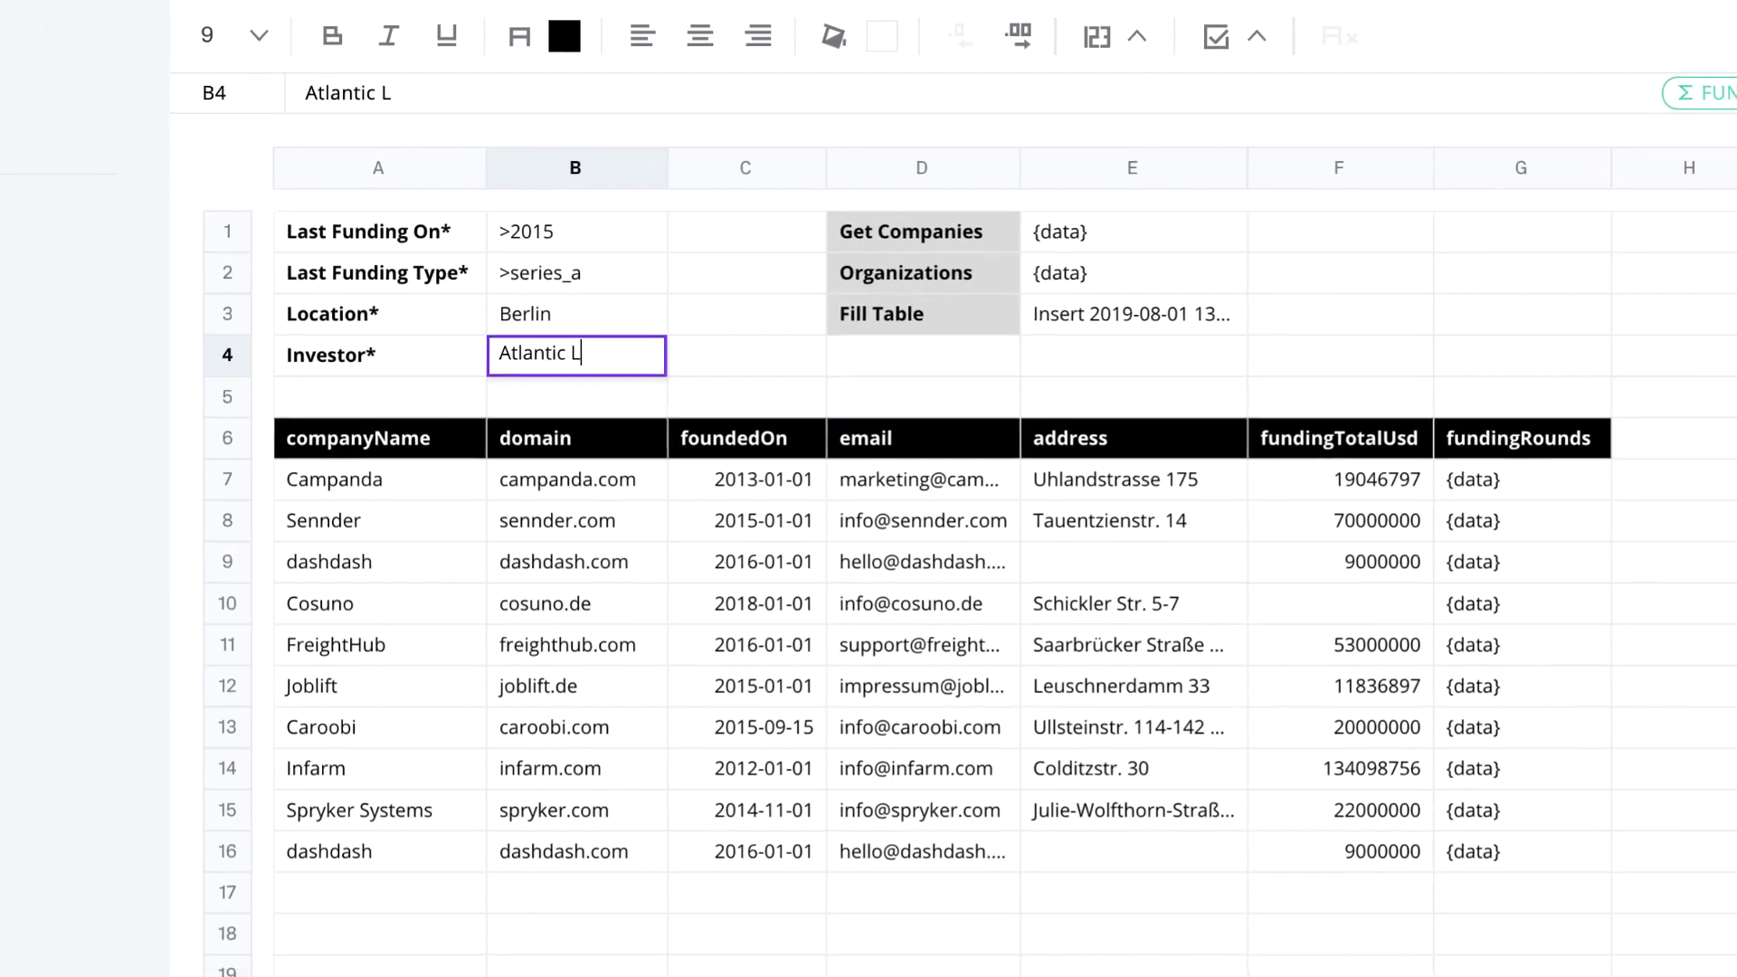
type("abs")
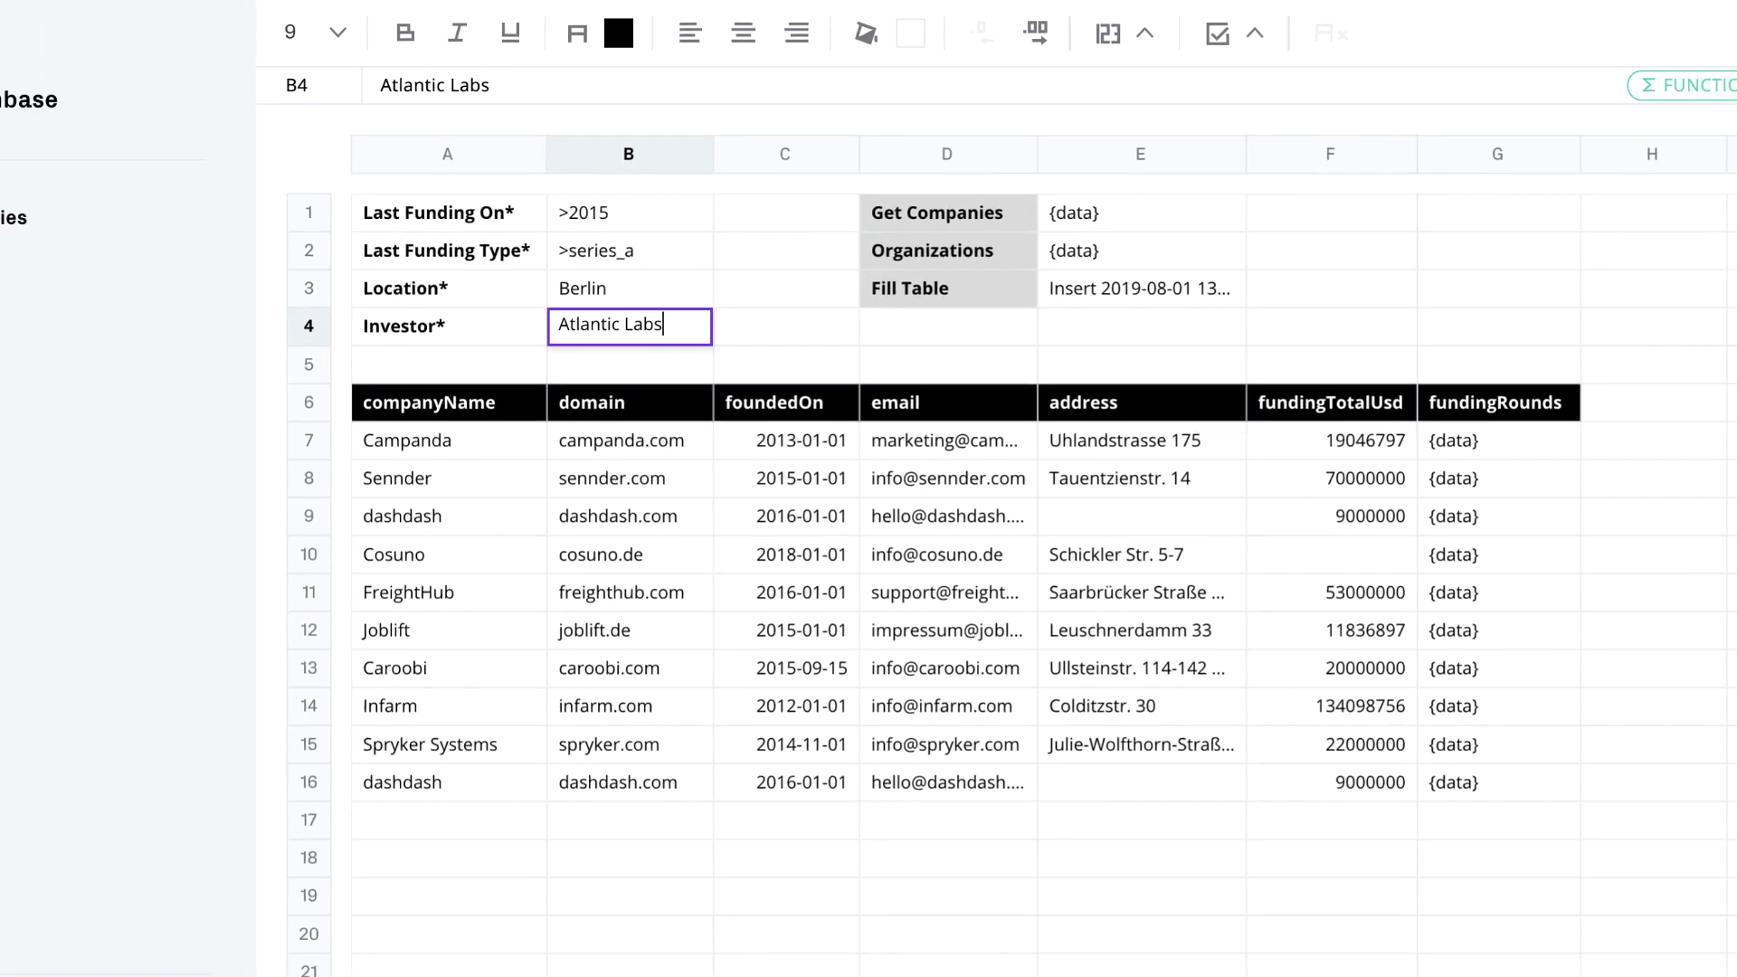
key("Return")
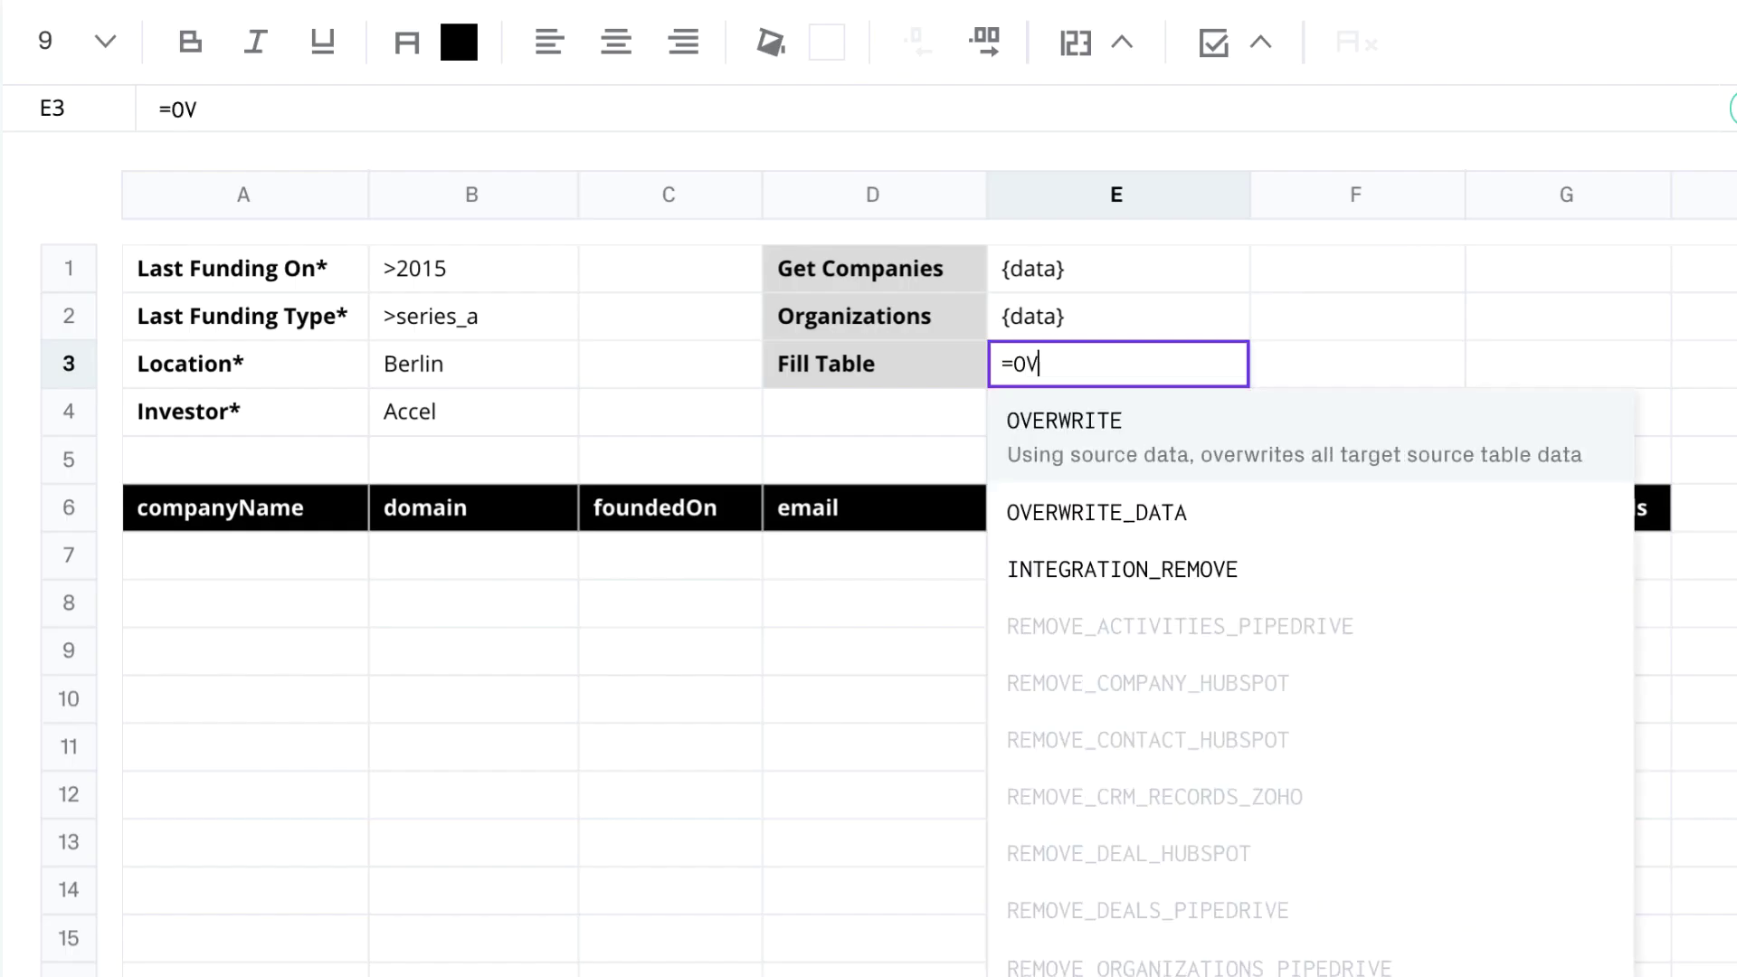
Step: Enter =OVERWRITE_DATA(E2,A6:G6) in cell E3 to fill the table under the headers in row 6
type("ERWRITE_D")
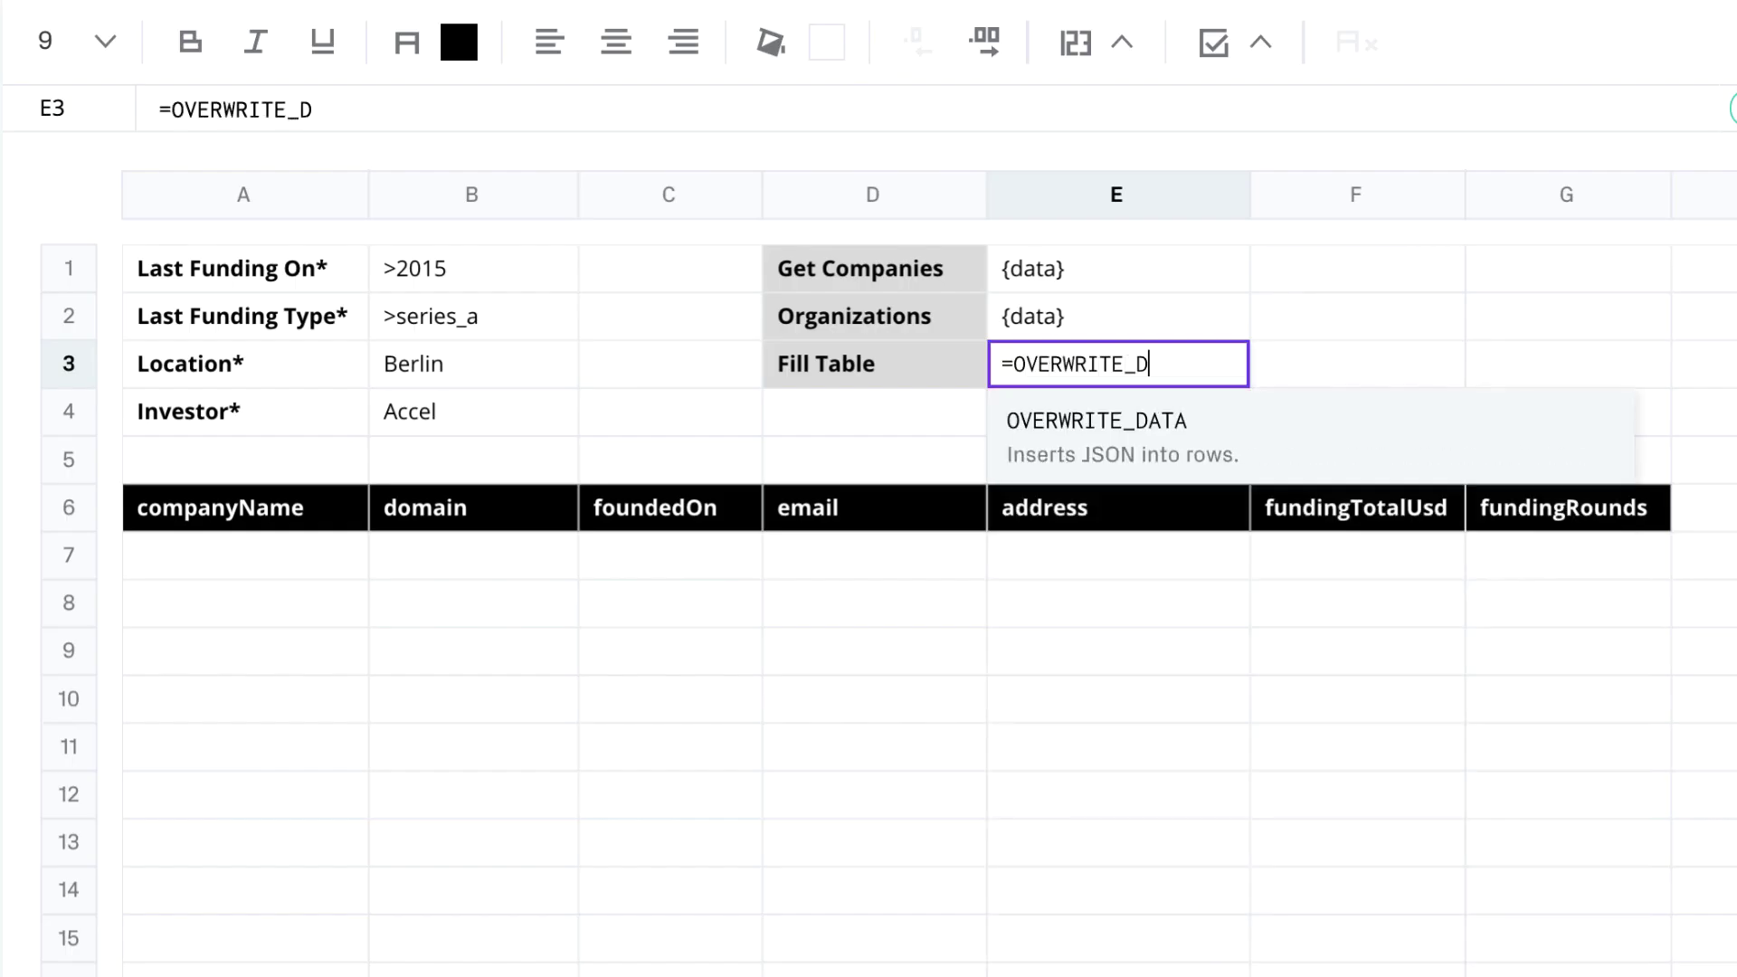
type("ATA(E2,A6:G6")
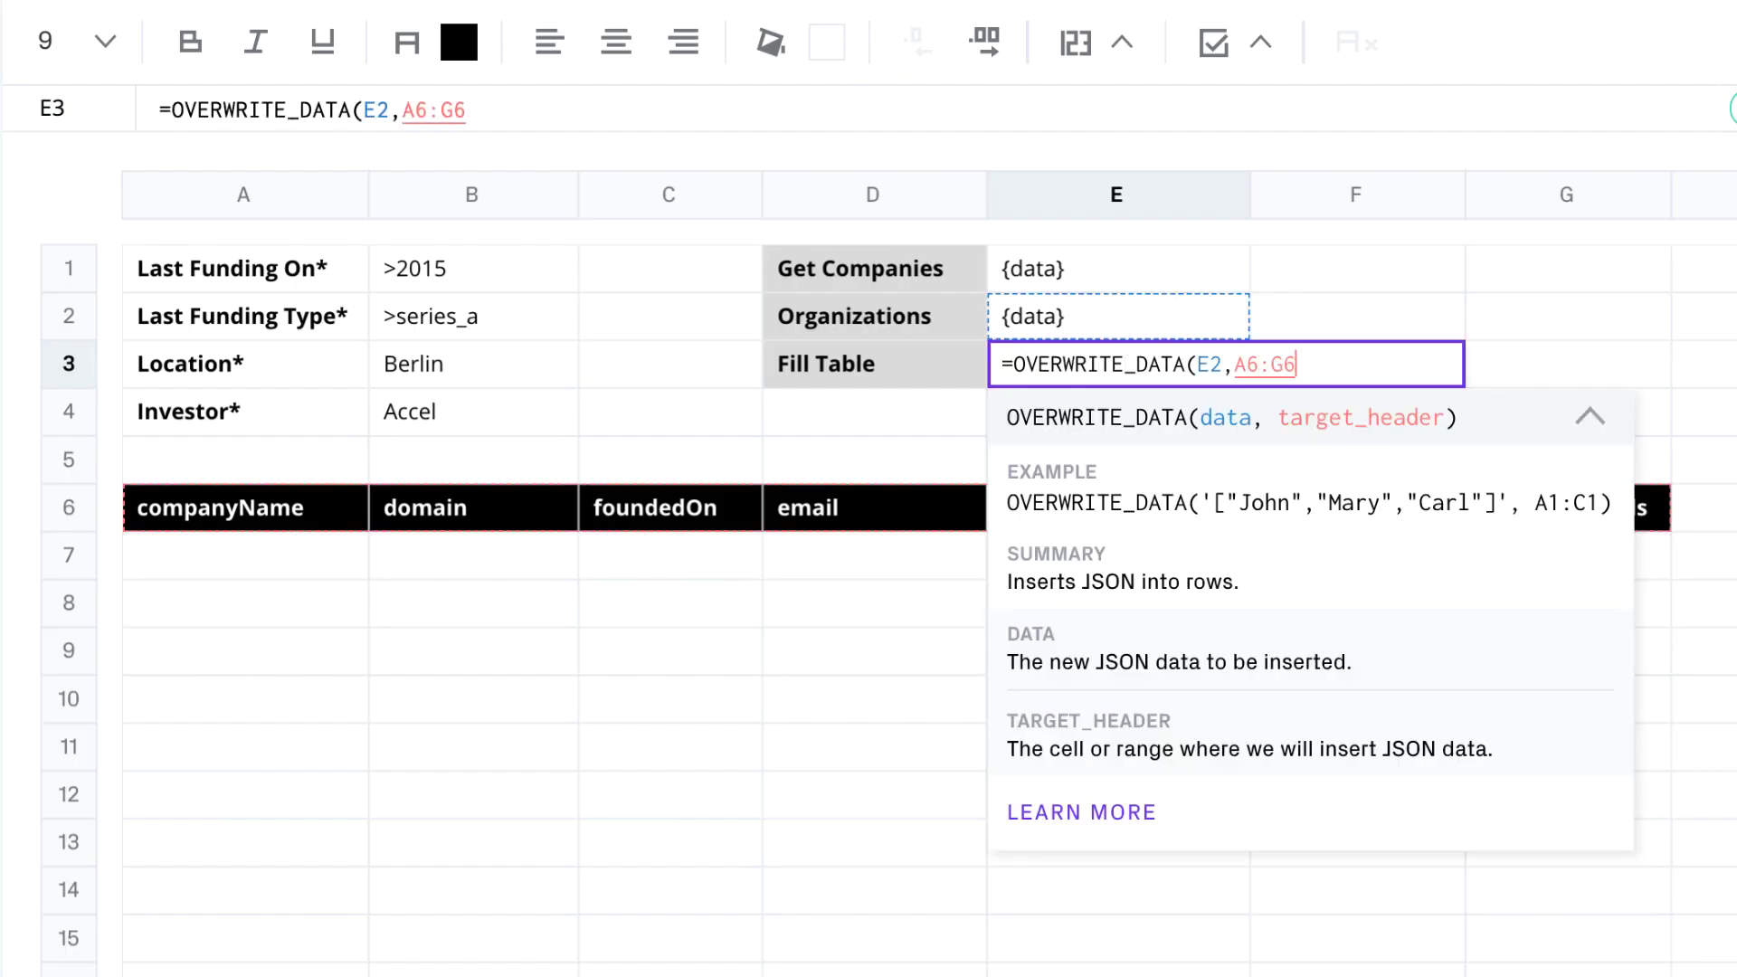
key("Return")
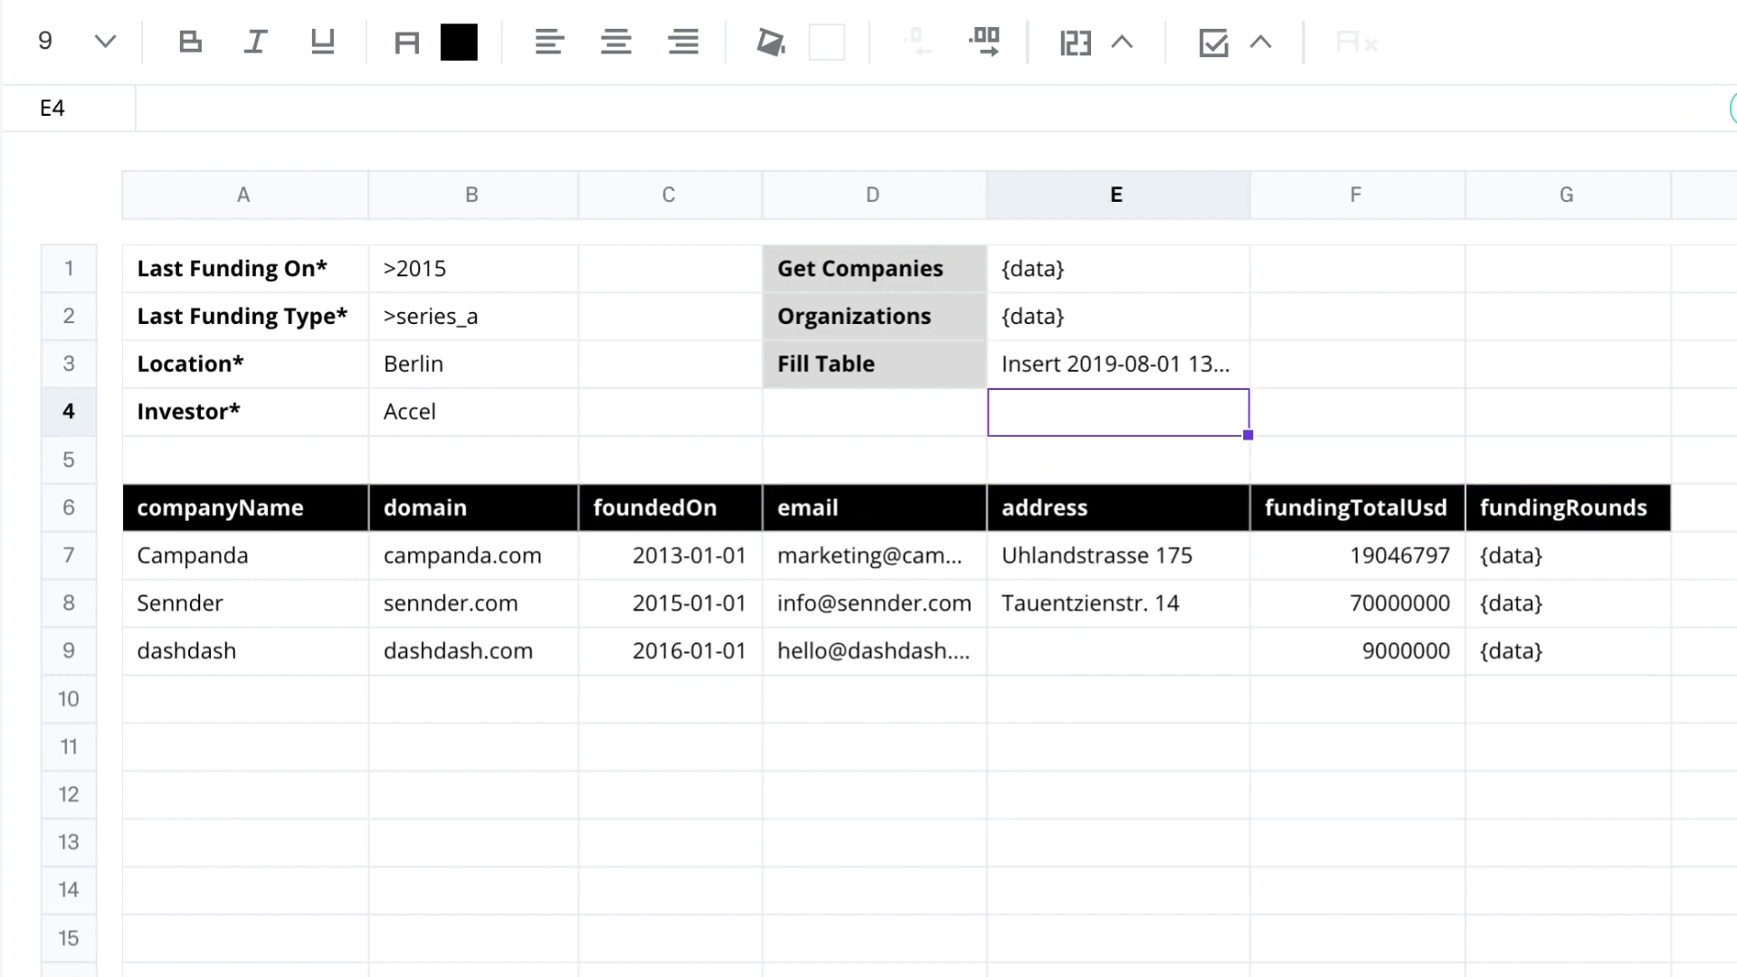
Step: Overwrite the table's companies by setting the Investor in cell B4 to Cherry Ventures, followed by Atlantic Labs
left_click(472, 411)
type("Cherry Venture")
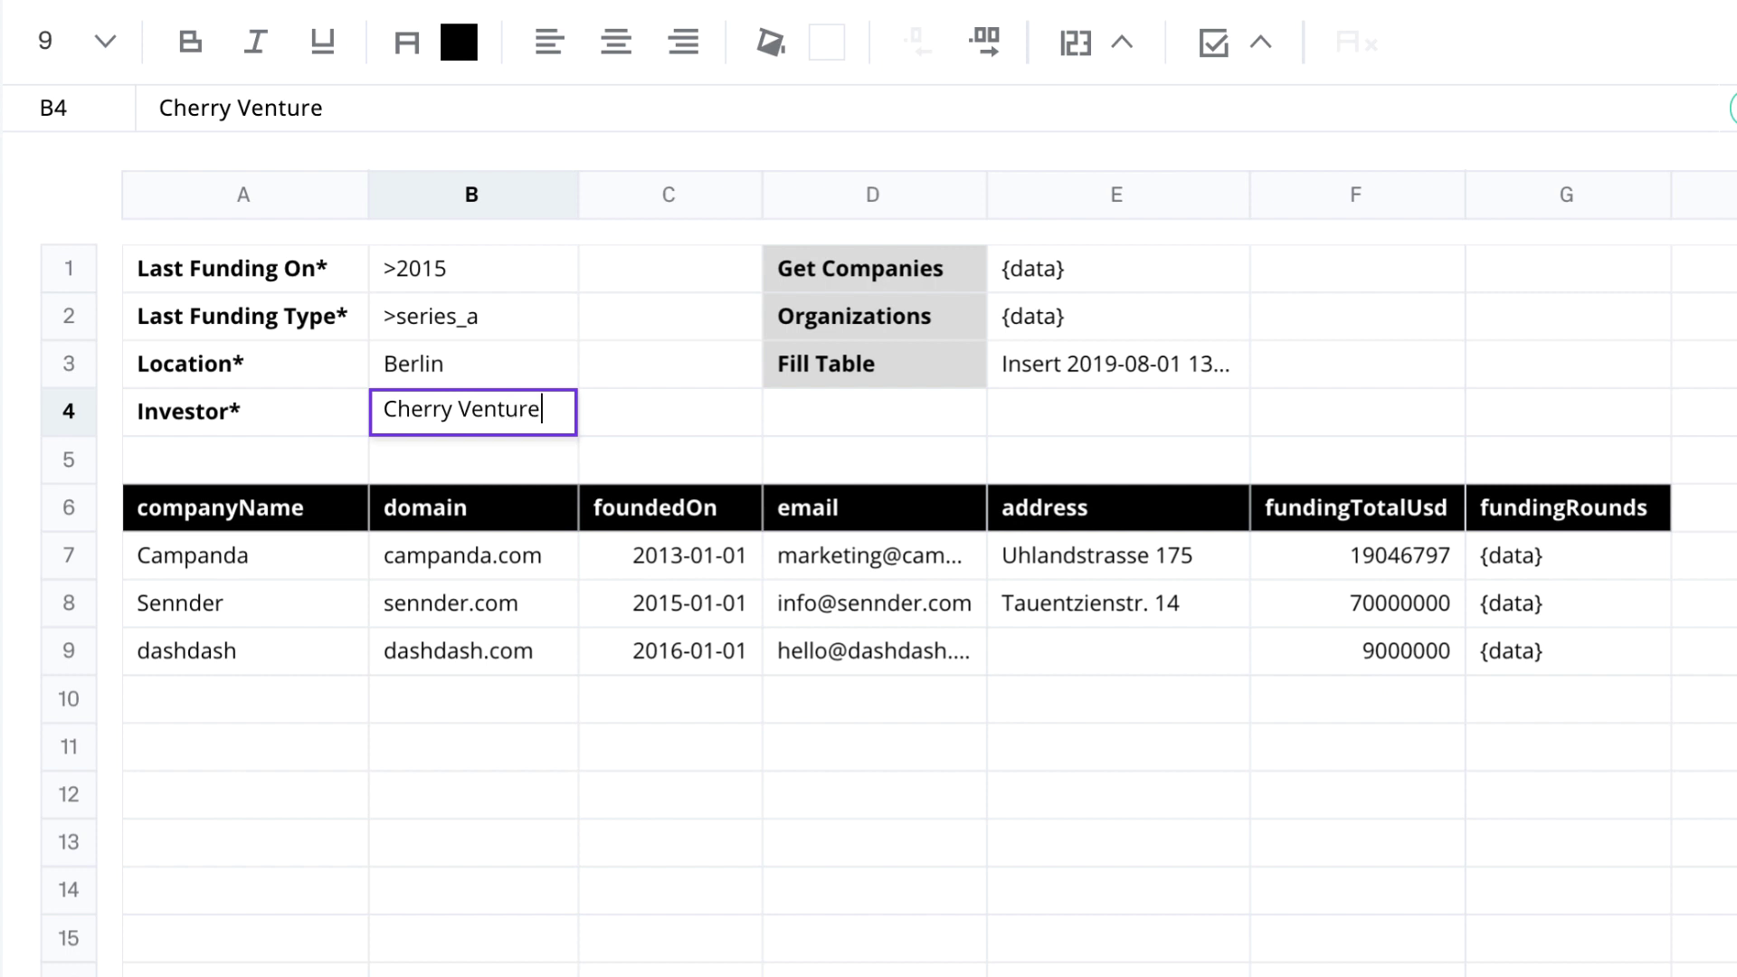
type("s")
key("Return")
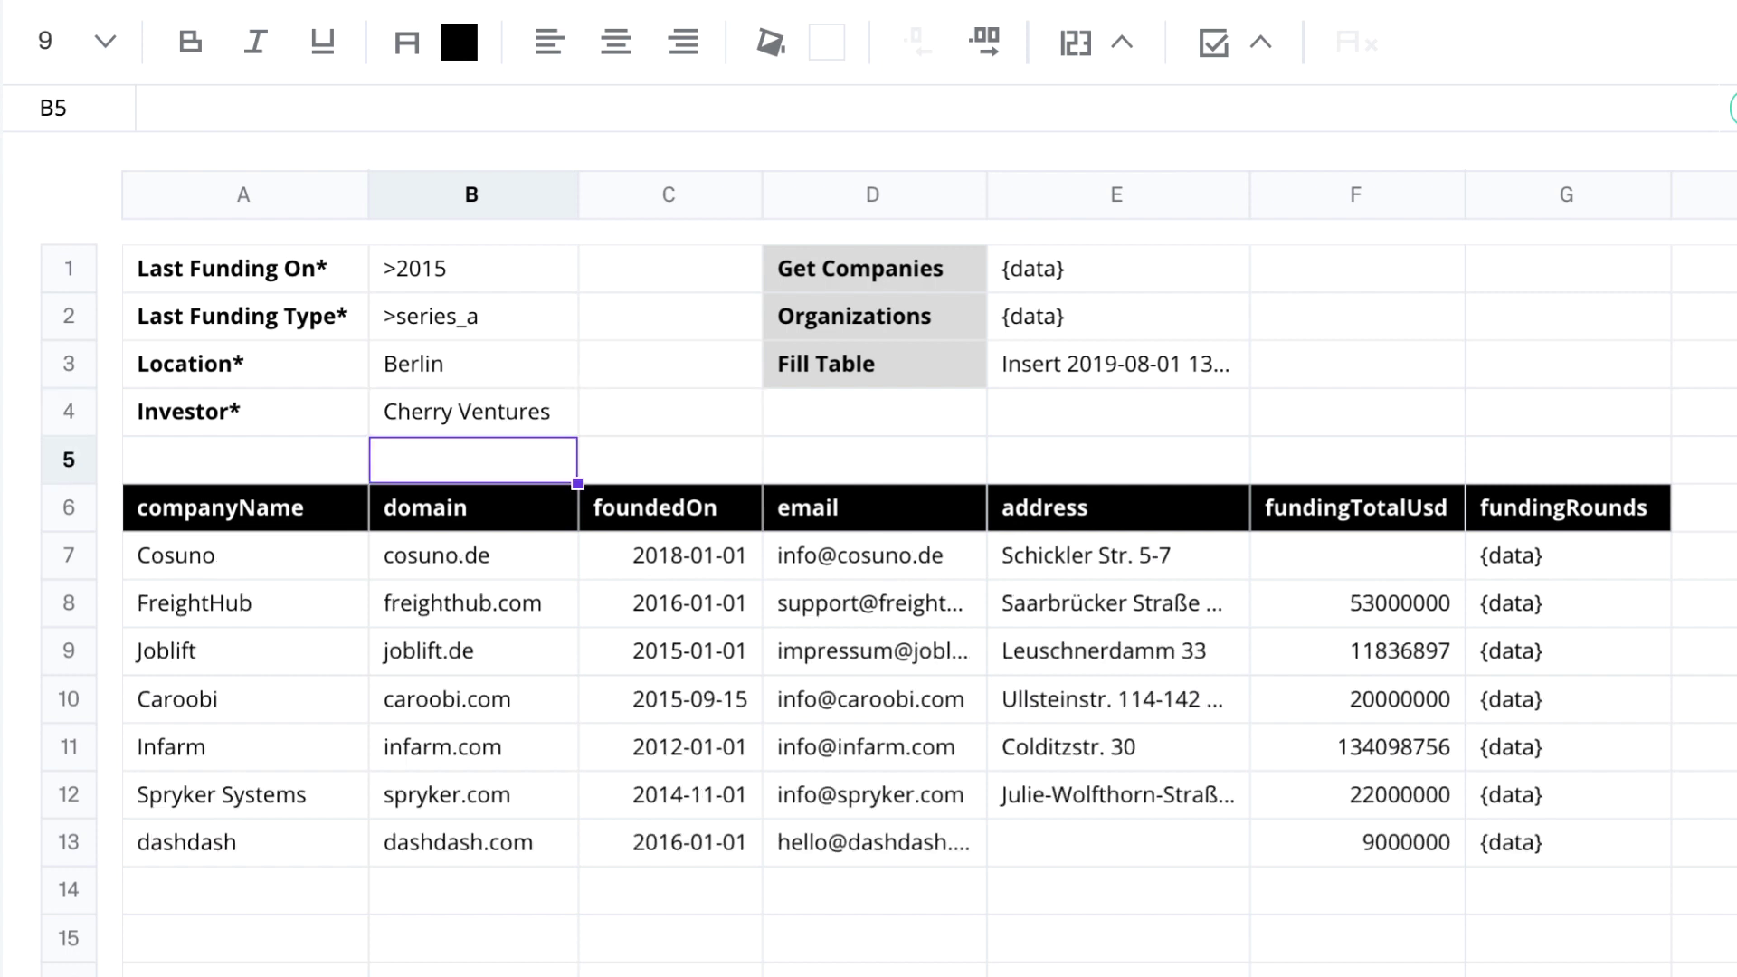
left_click(472, 411)
type("Atlantic Labs")
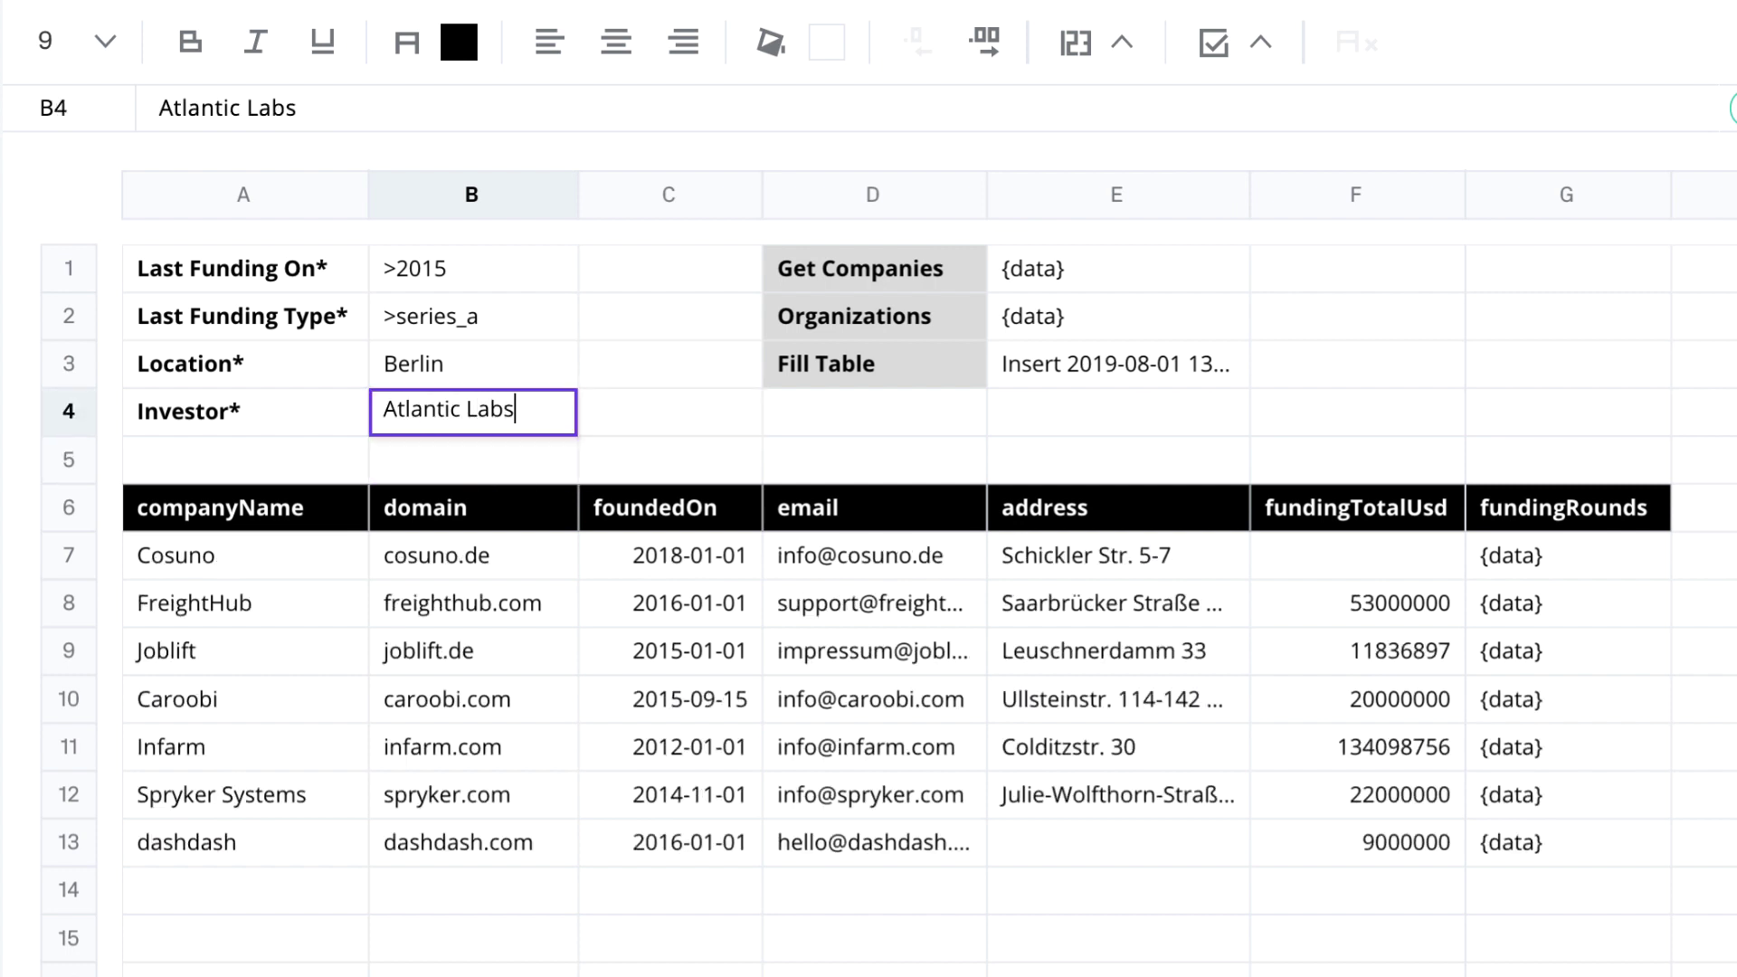
key("Return")
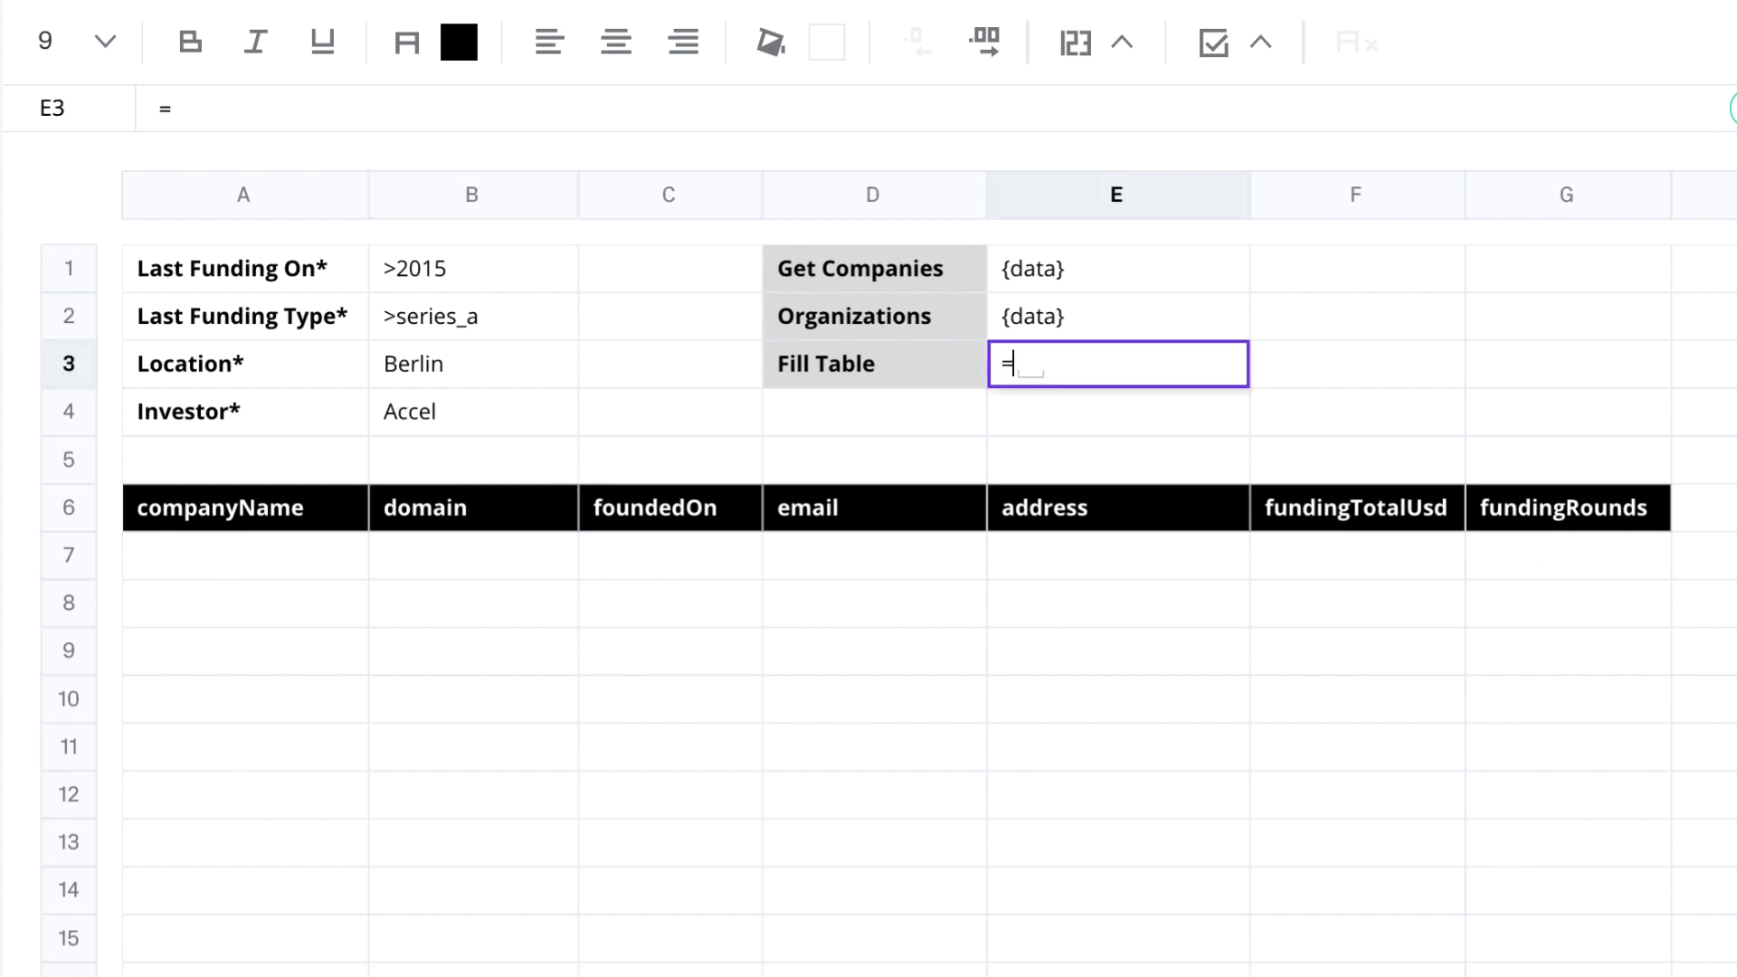
Step: Enter =UPDATE_DATA(E2,'["domain"]',A6:G6) in cell E3 to fill the table with domain as the unique key
type("UPDATE_DATA(")
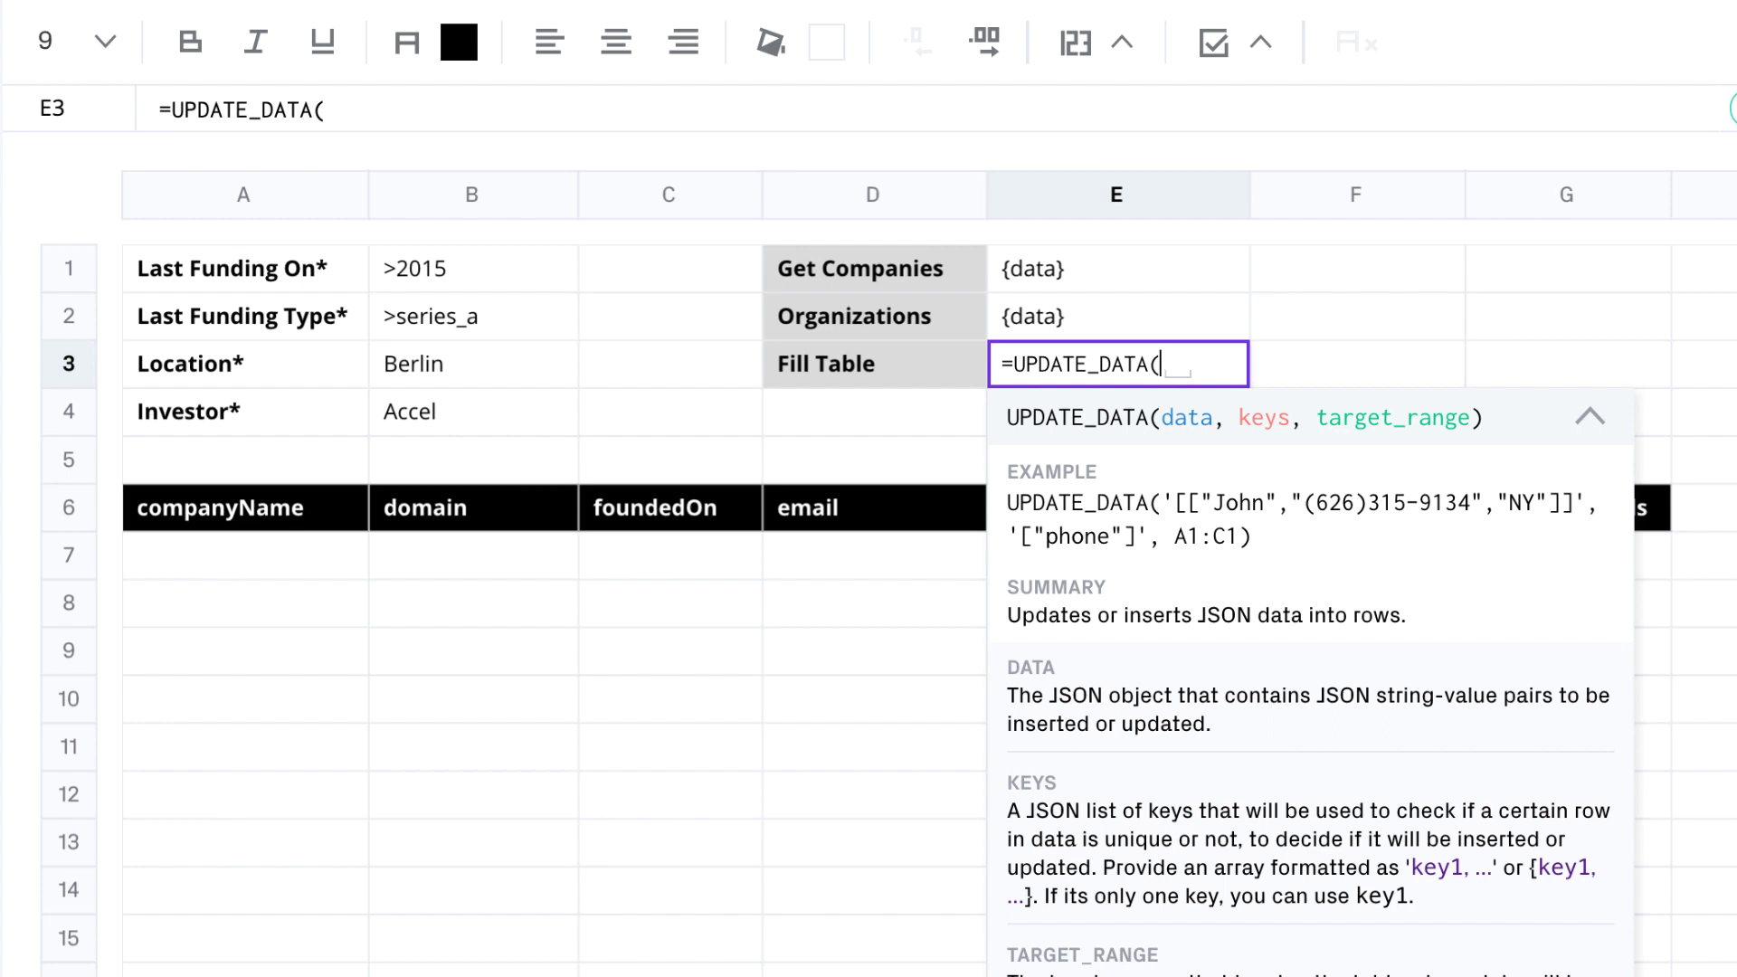
type("E2,'[\"doma")
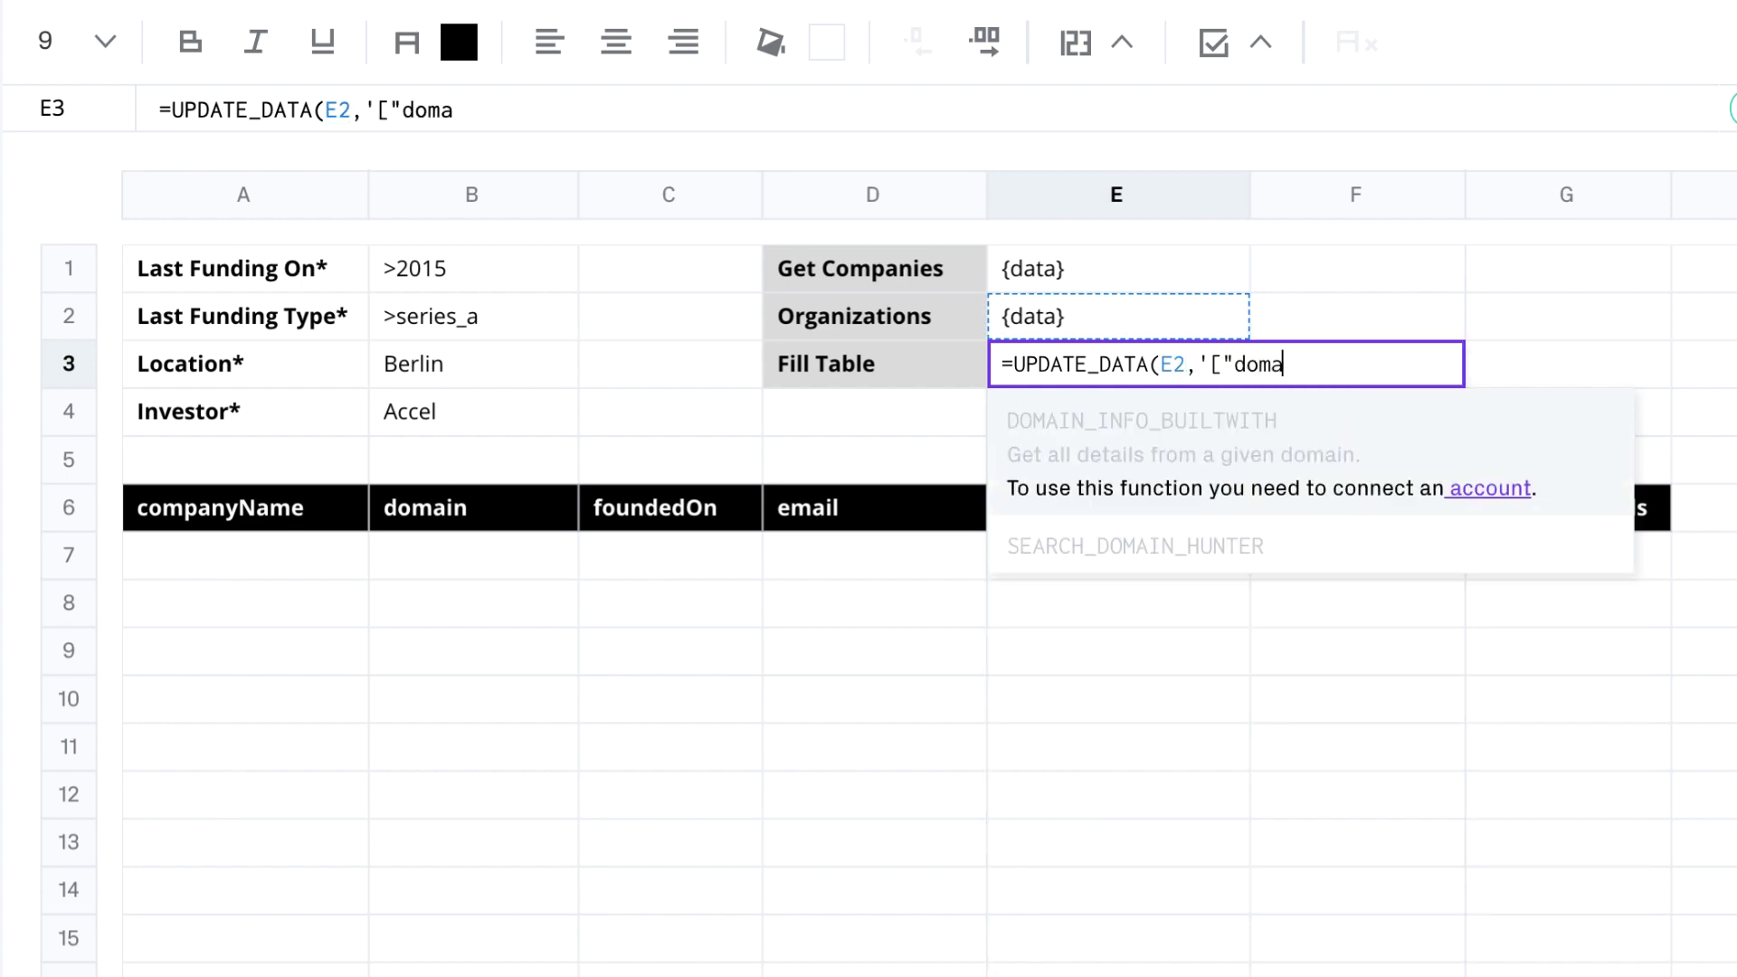
type("in\"]',")
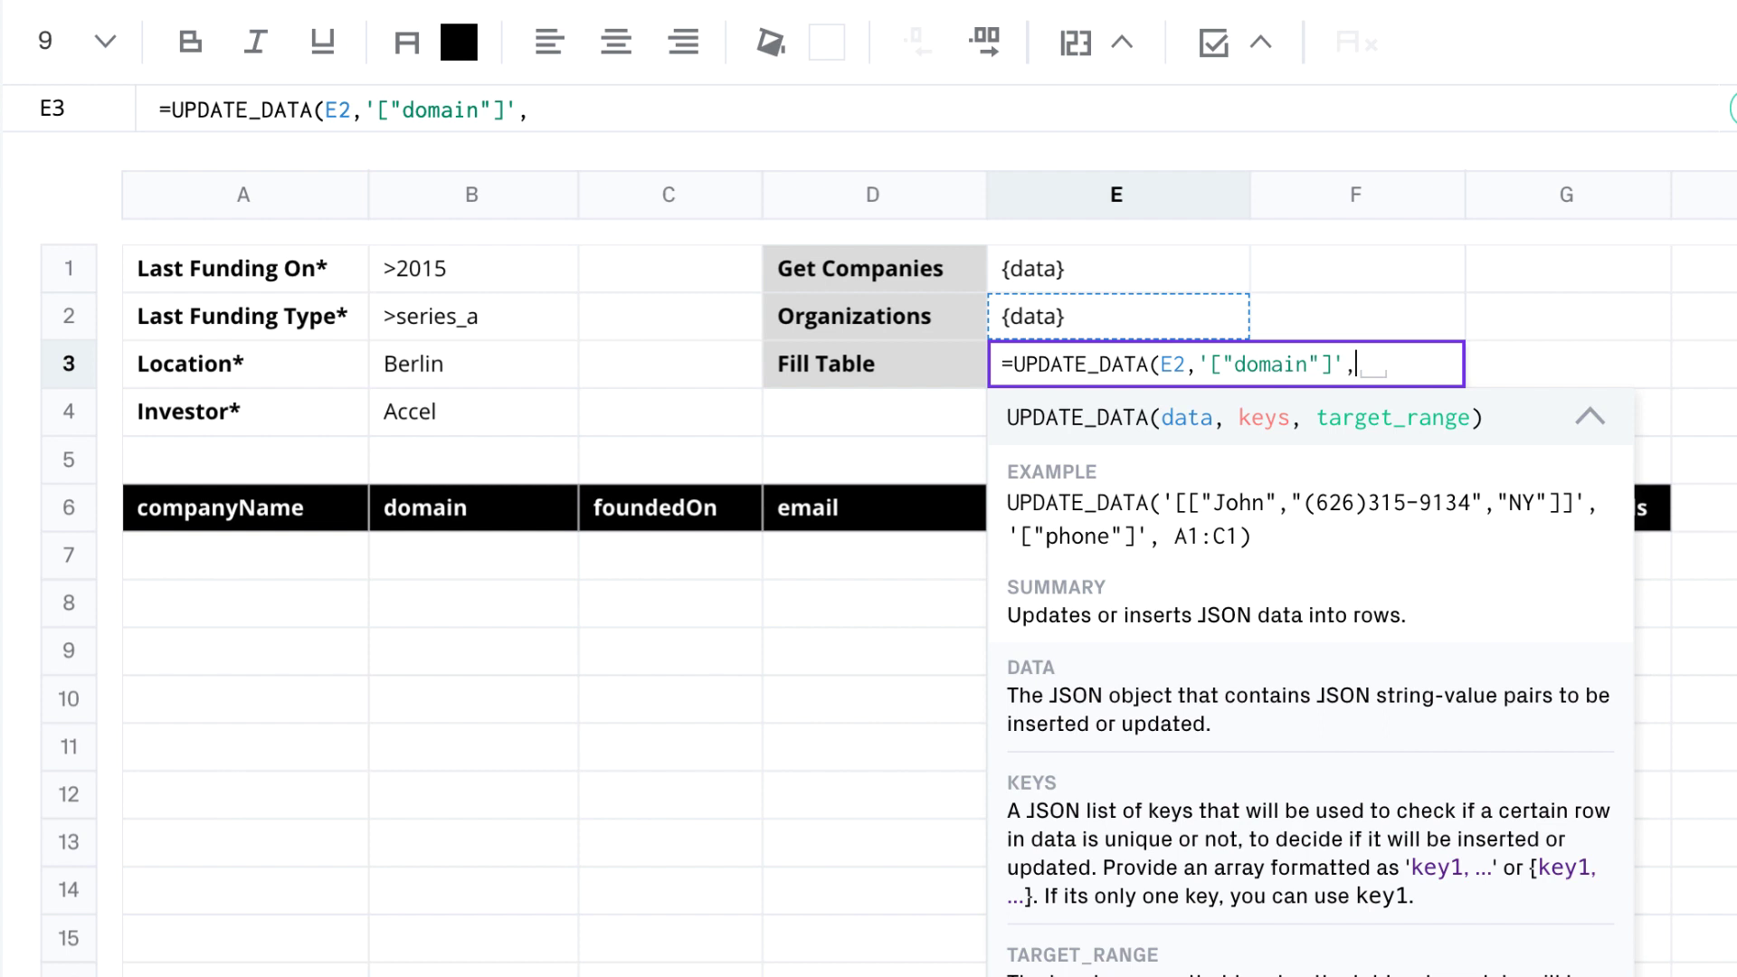
type("A6:G6)")
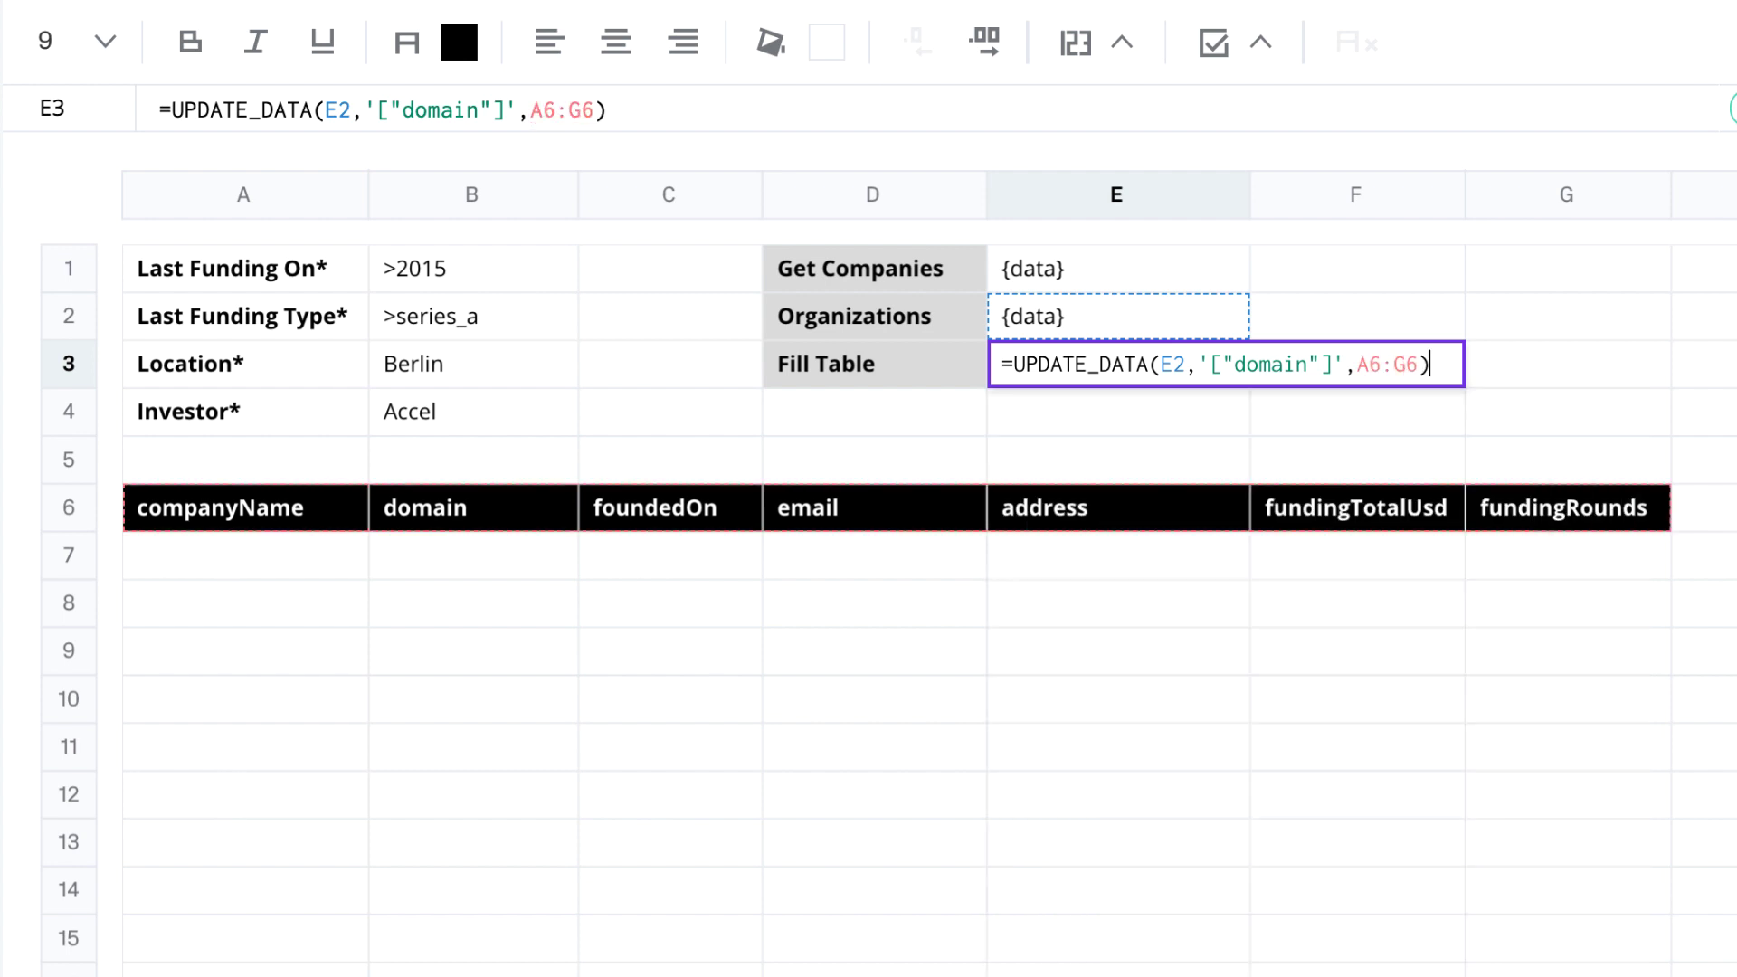
key("Return")
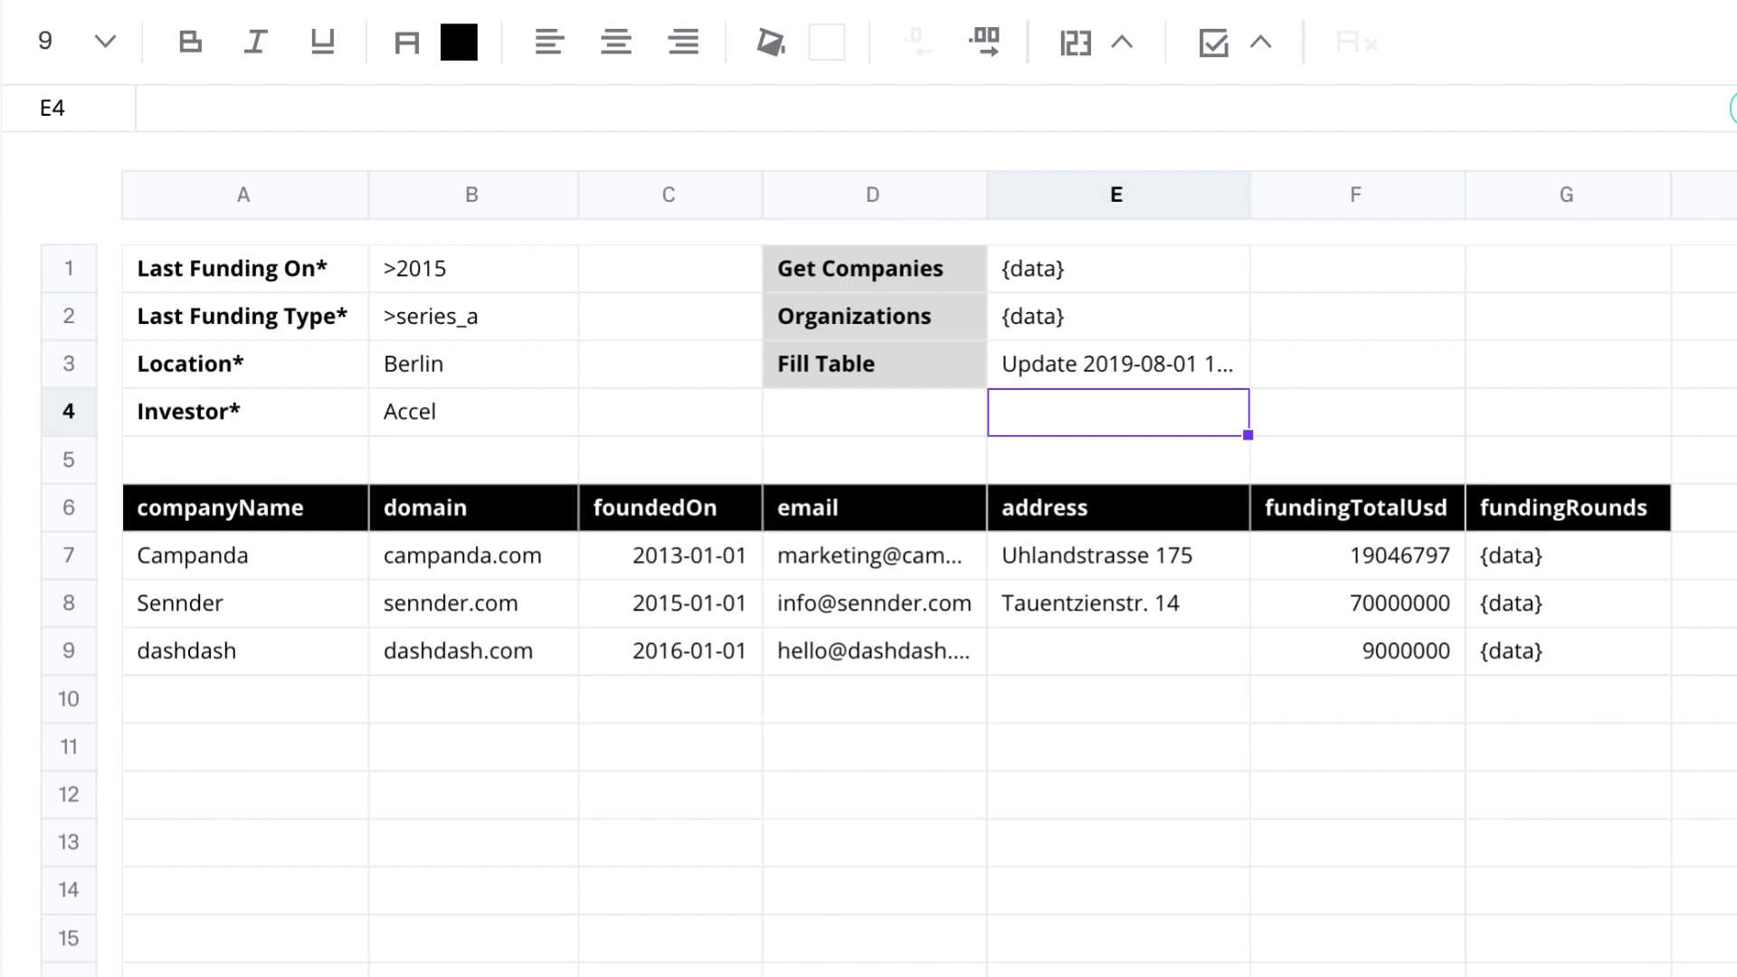
Step: Set the Investor in cell B4 to Cherry Ventures to update the table without duplicate domains
left_click(473, 412)
type("Cherry Ventures")
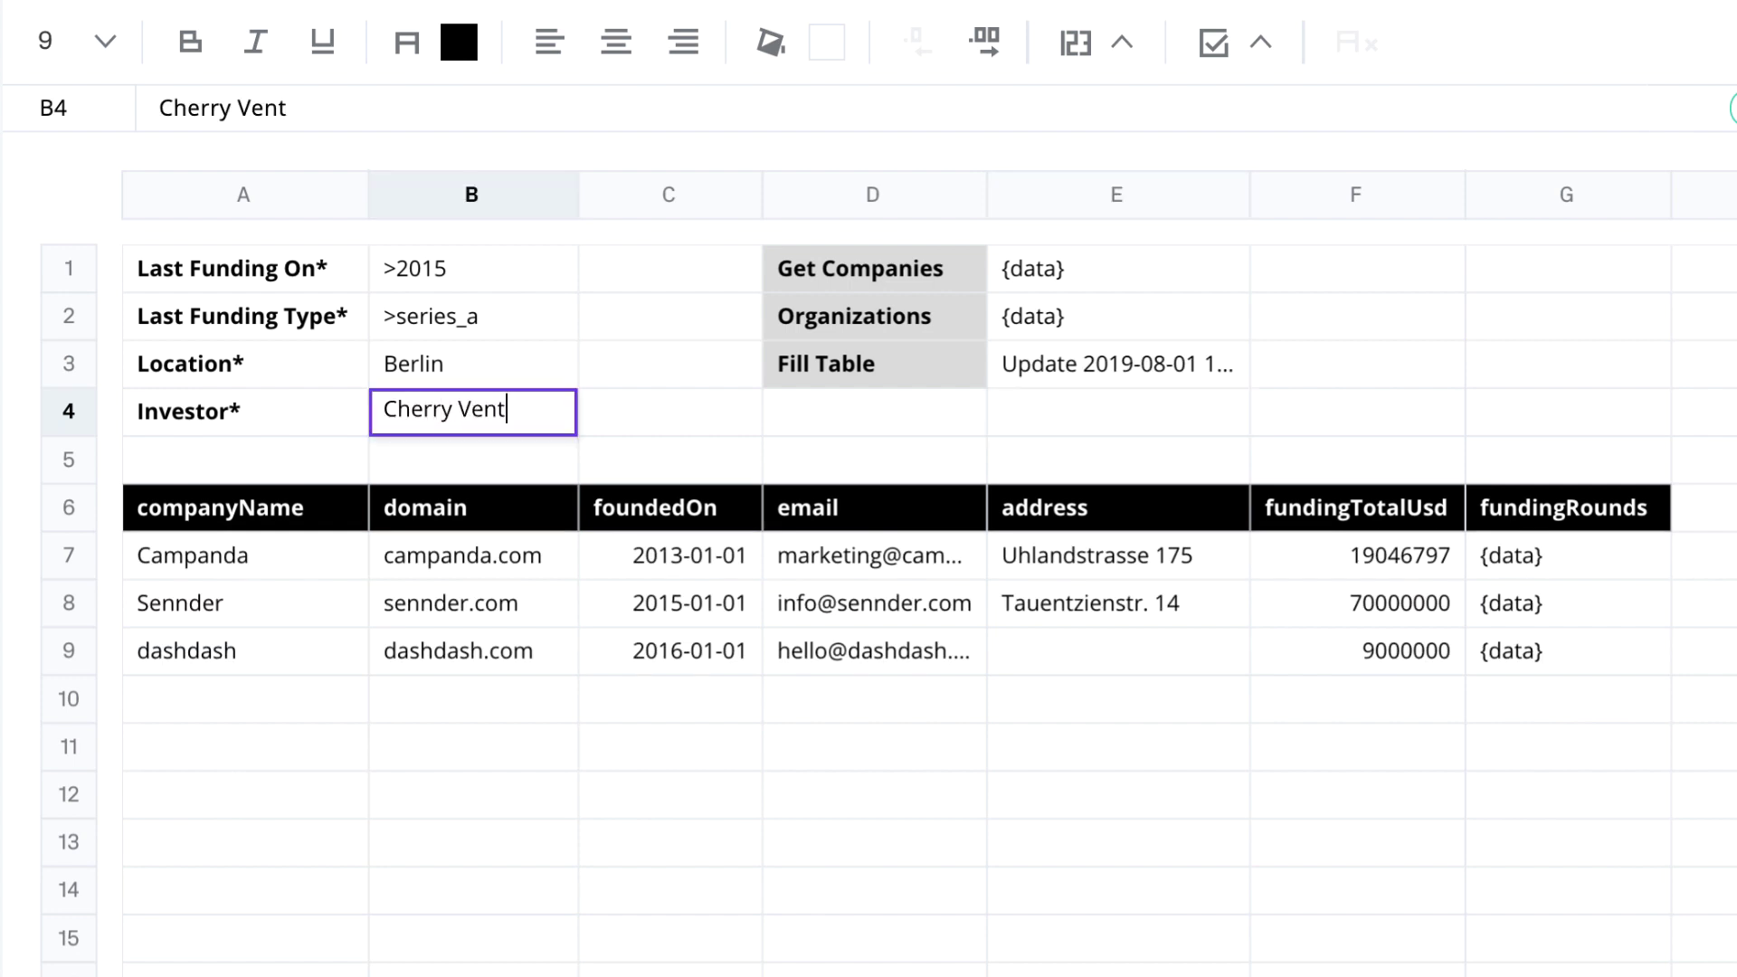
key("Return")
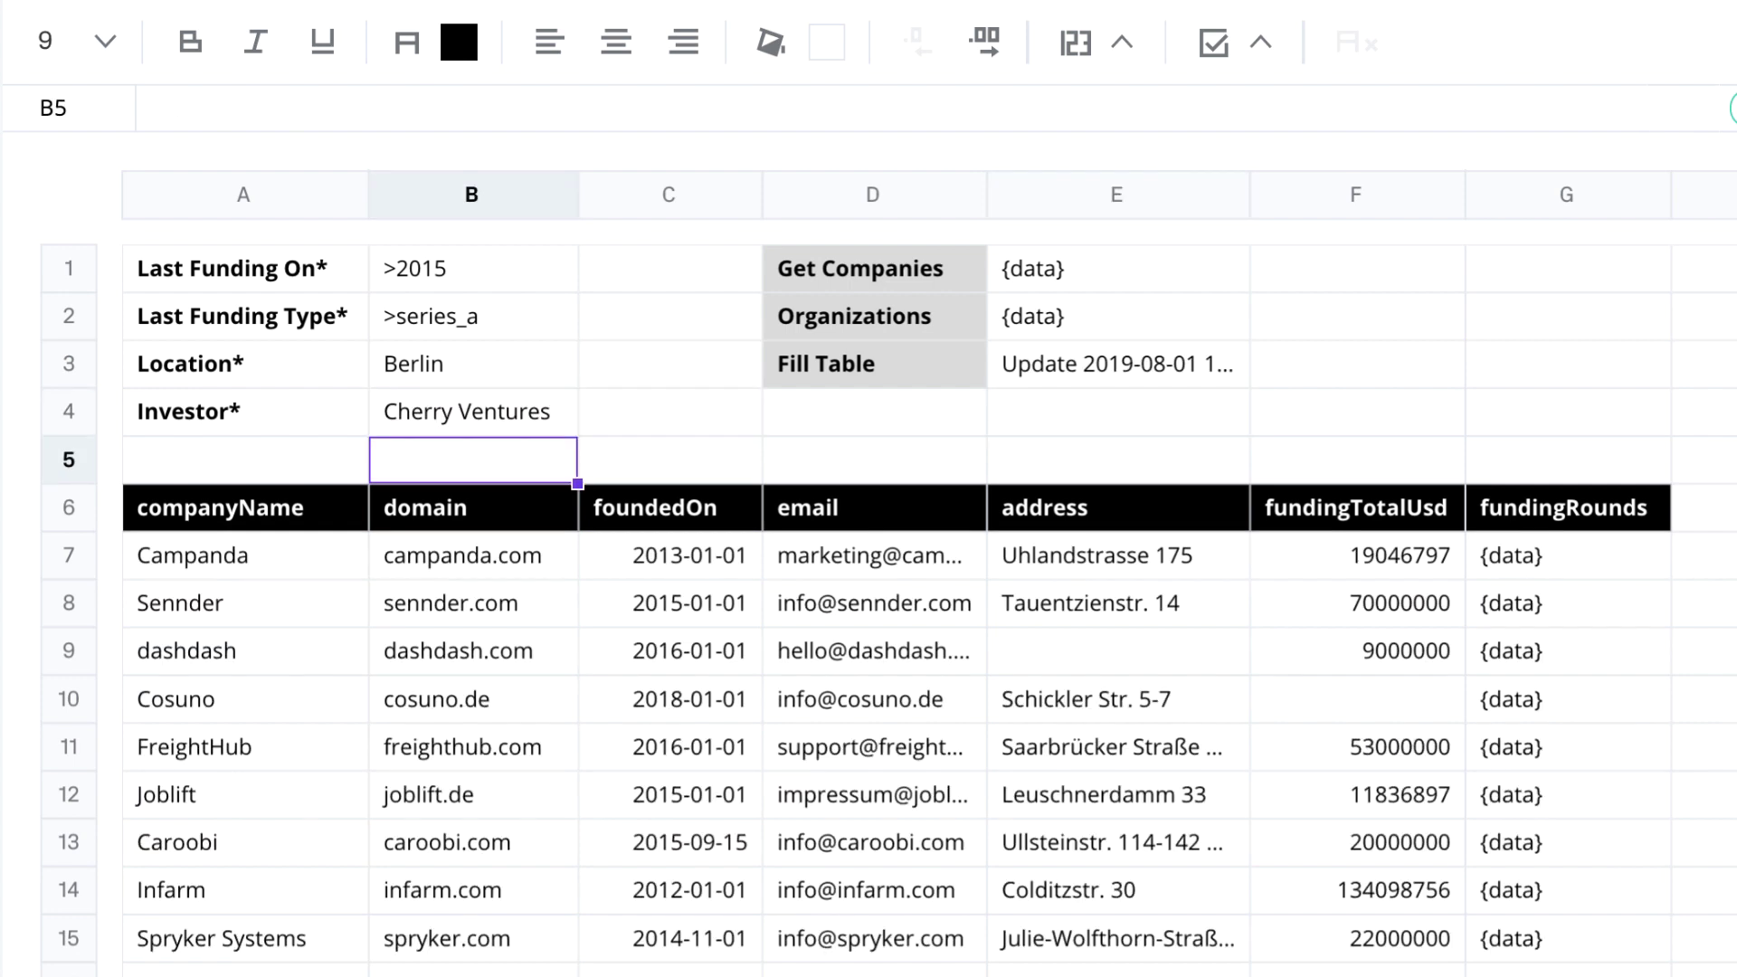
Step: Enrich the companies revolut.com and N26 one after the other through the Name in cell B1
type("revolut.com")
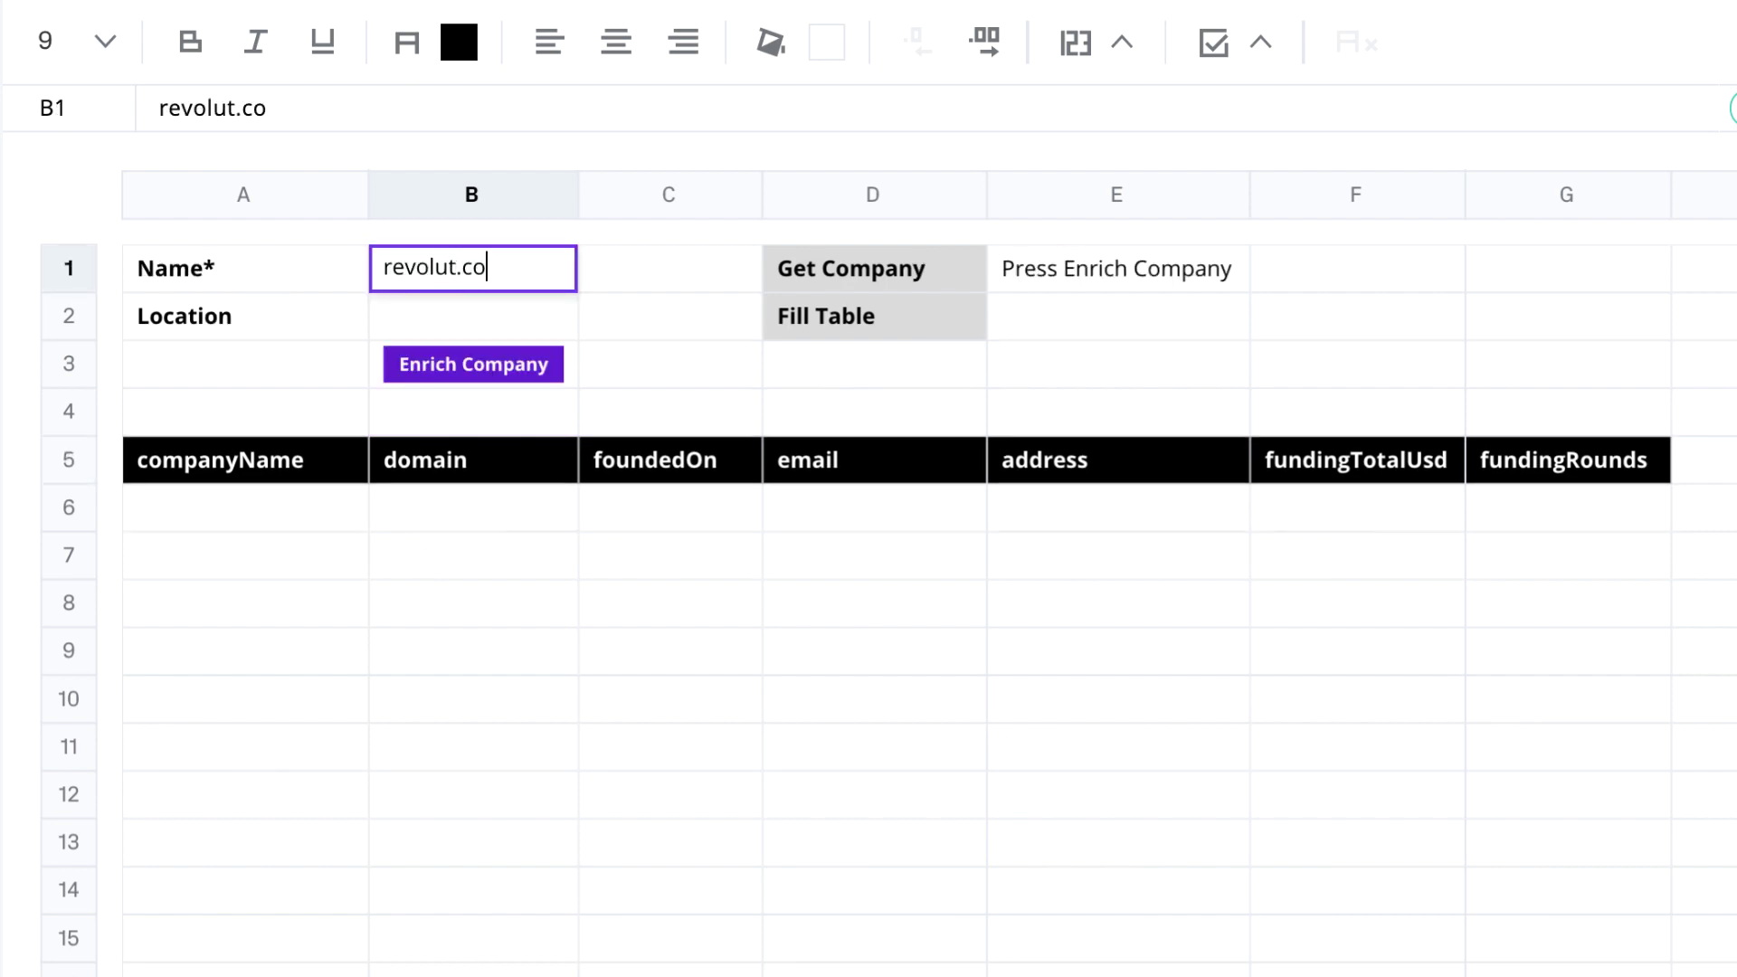
key("Return")
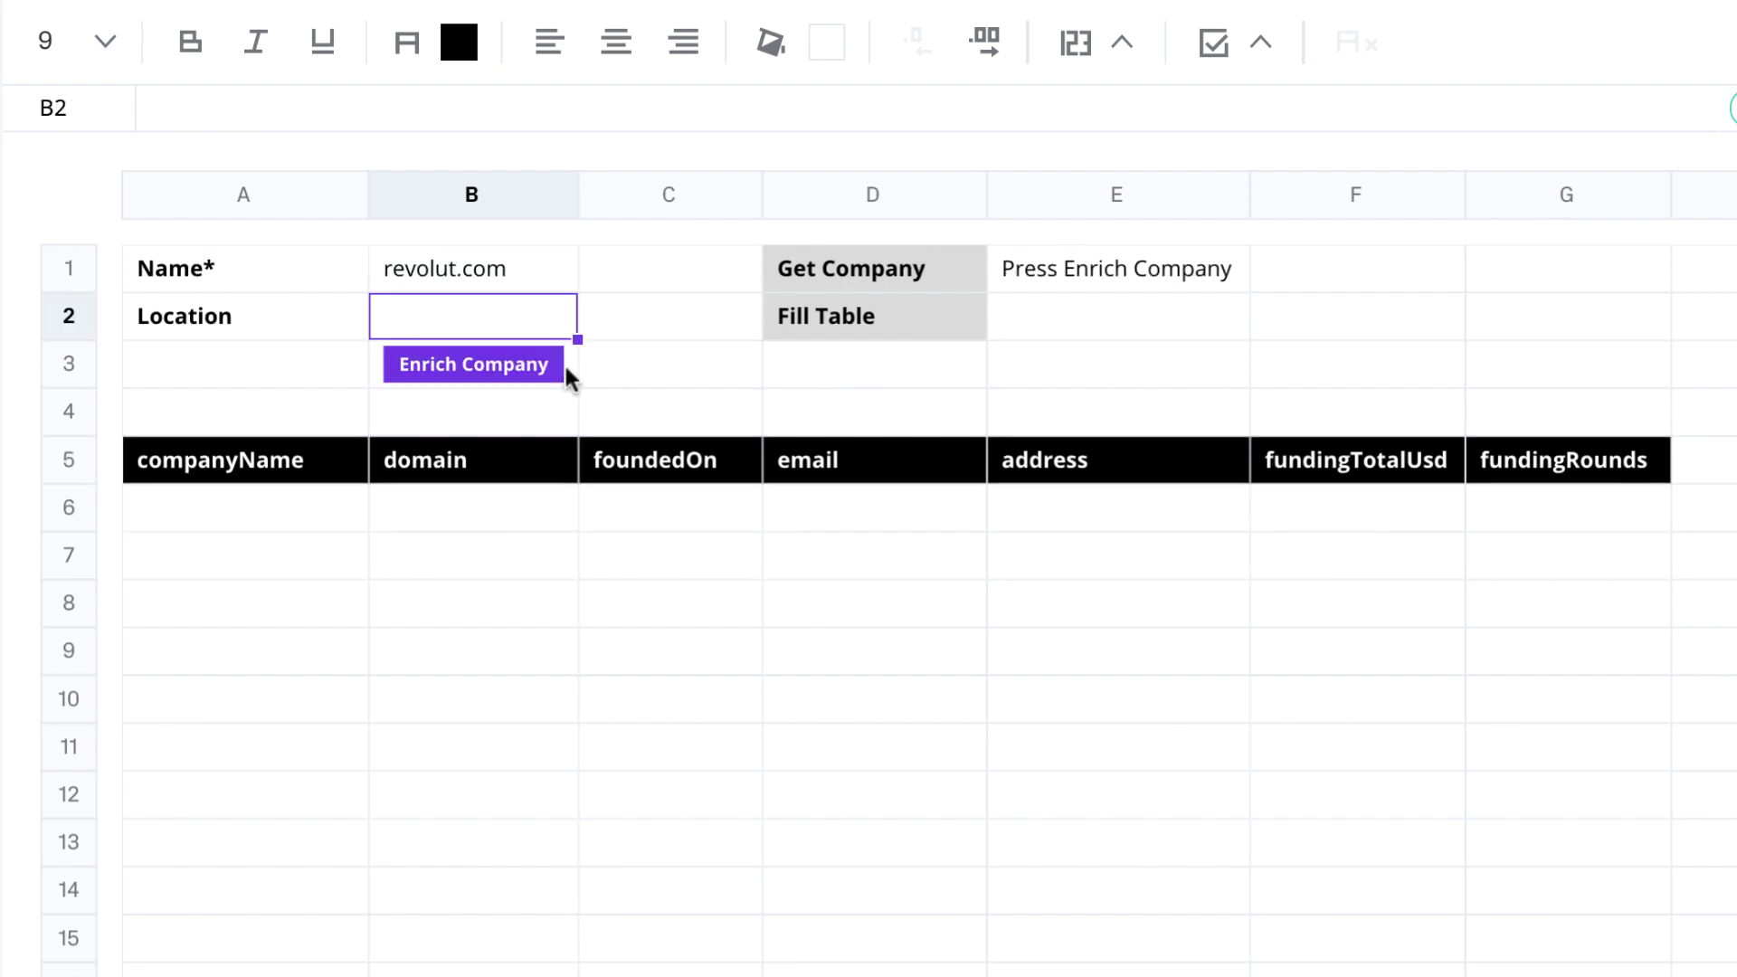
left_click(486, 378)
left_click(471, 268)
type("N26")
left_click(485, 374)
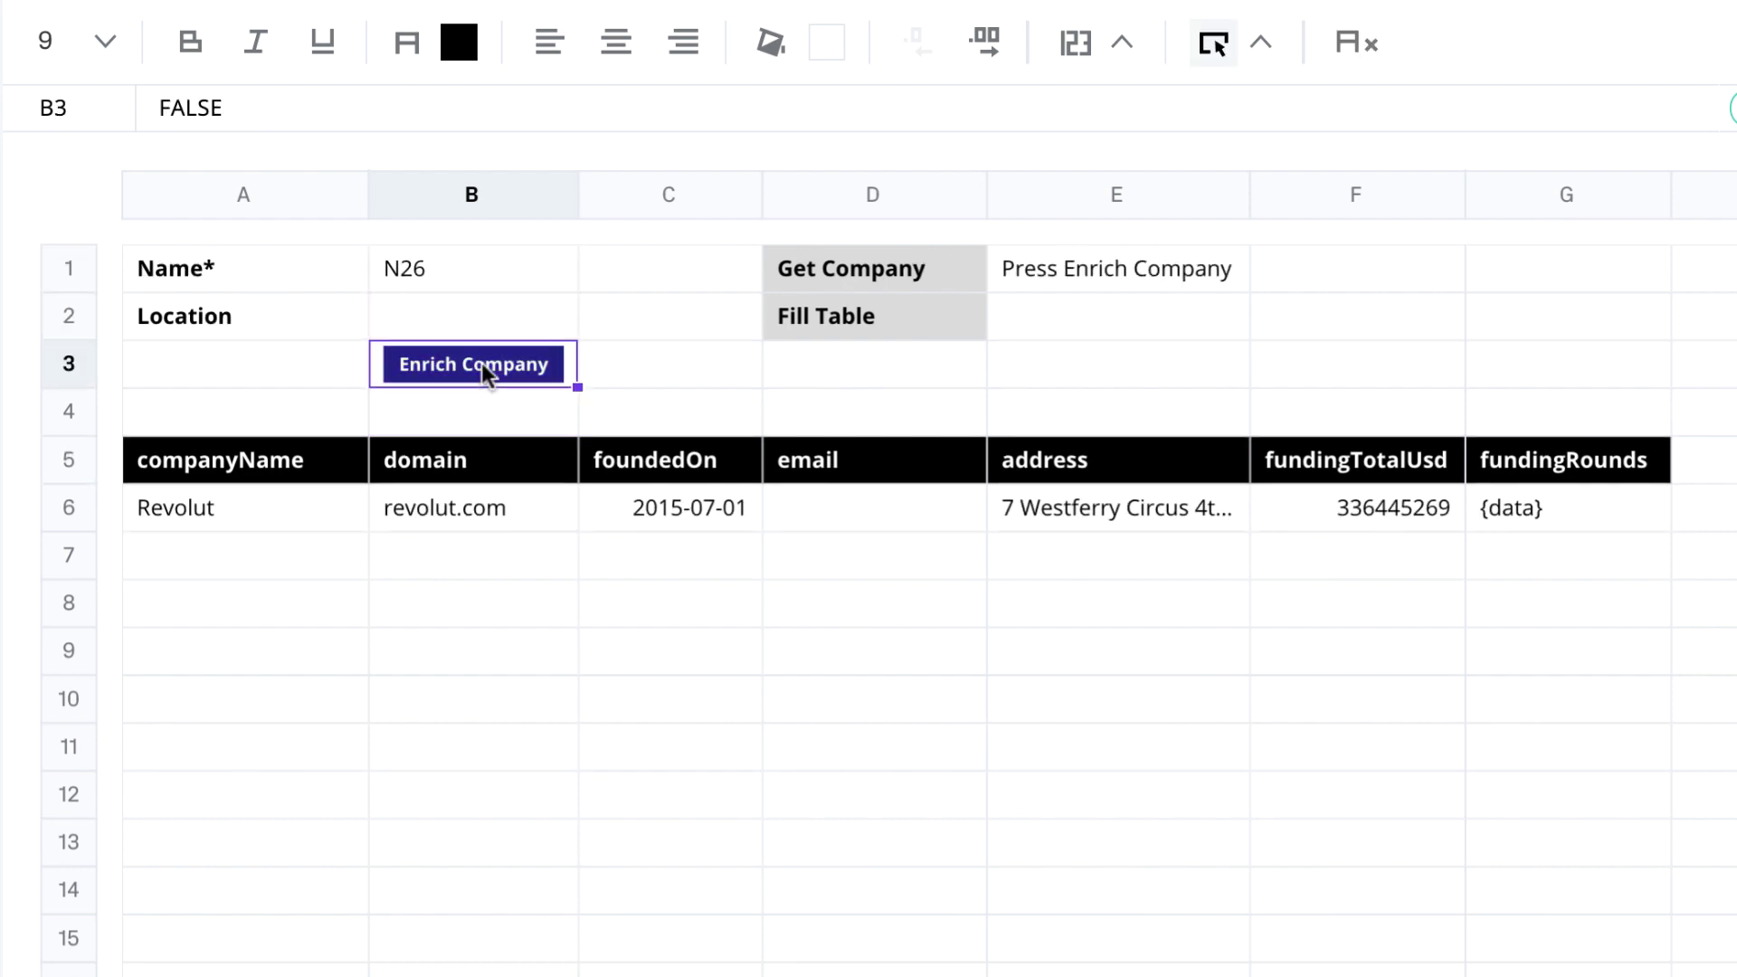
Step: Enrich solarisBank and Starling Bank through the Name in cell B1 to add them to the table
left_click(470, 269)
type("solarisBank")
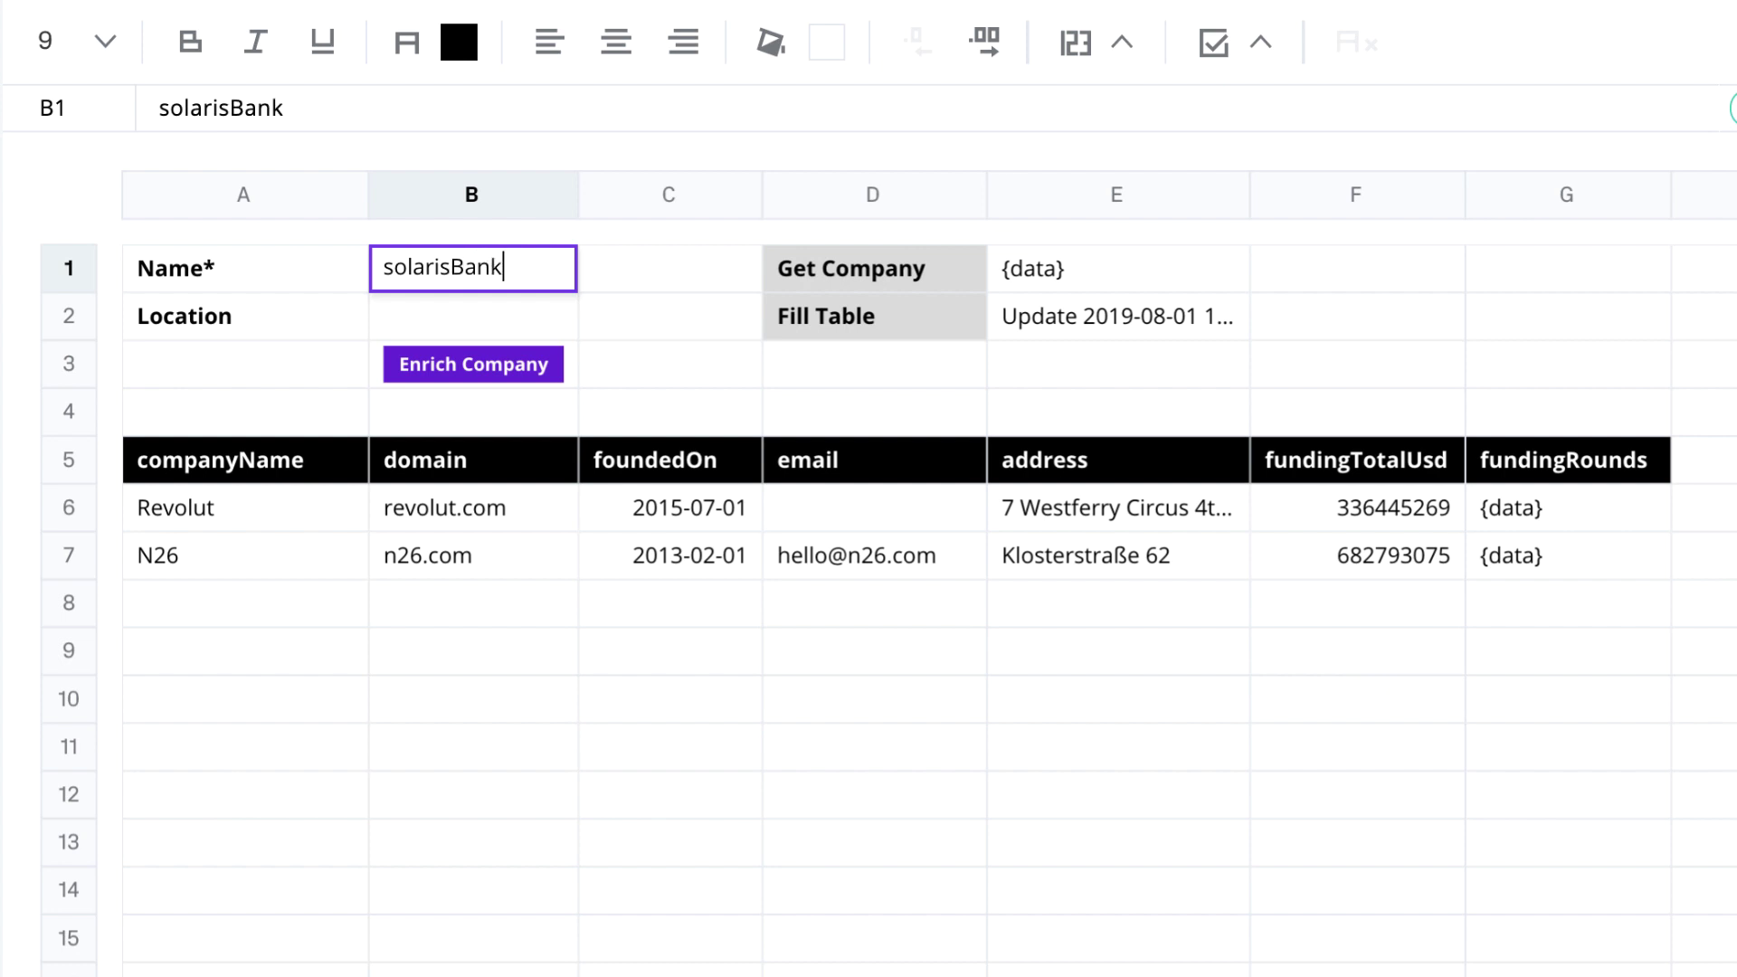
left_click(470, 374)
left_click(470, 269)
type("Starling Bank")
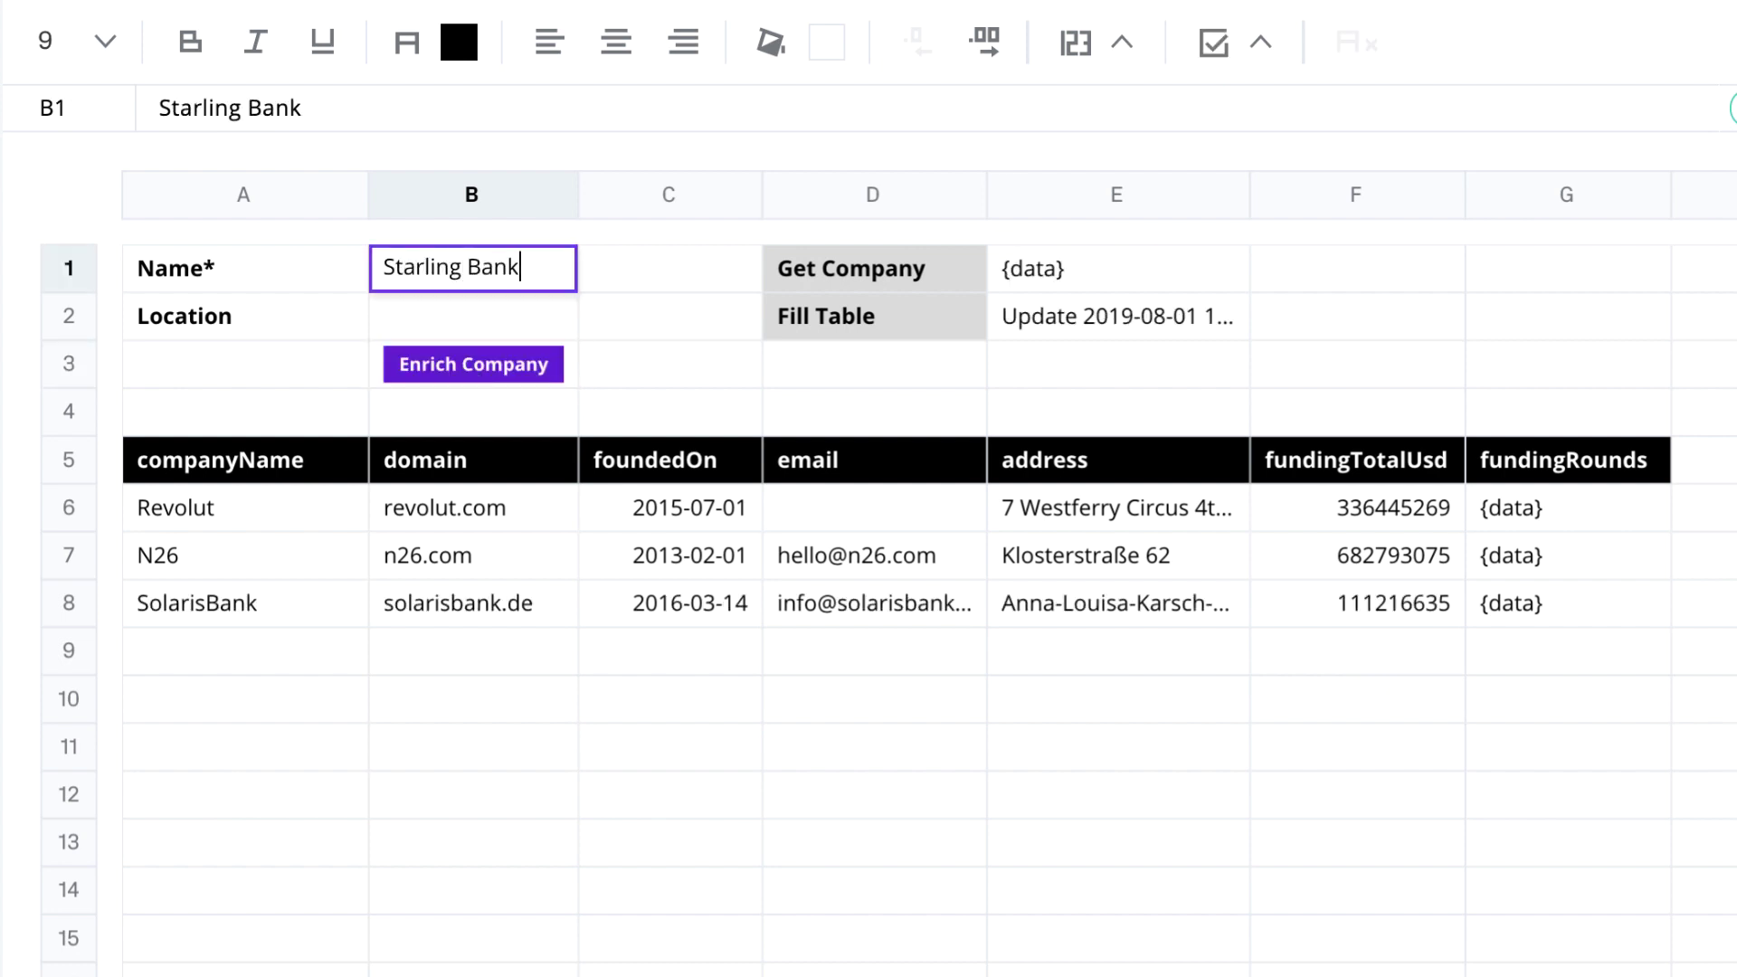
left_click(471, 375)
Step: Enrich the company simple.com with the Location set to Portland
left_click(471, 269)
type("simple.com")
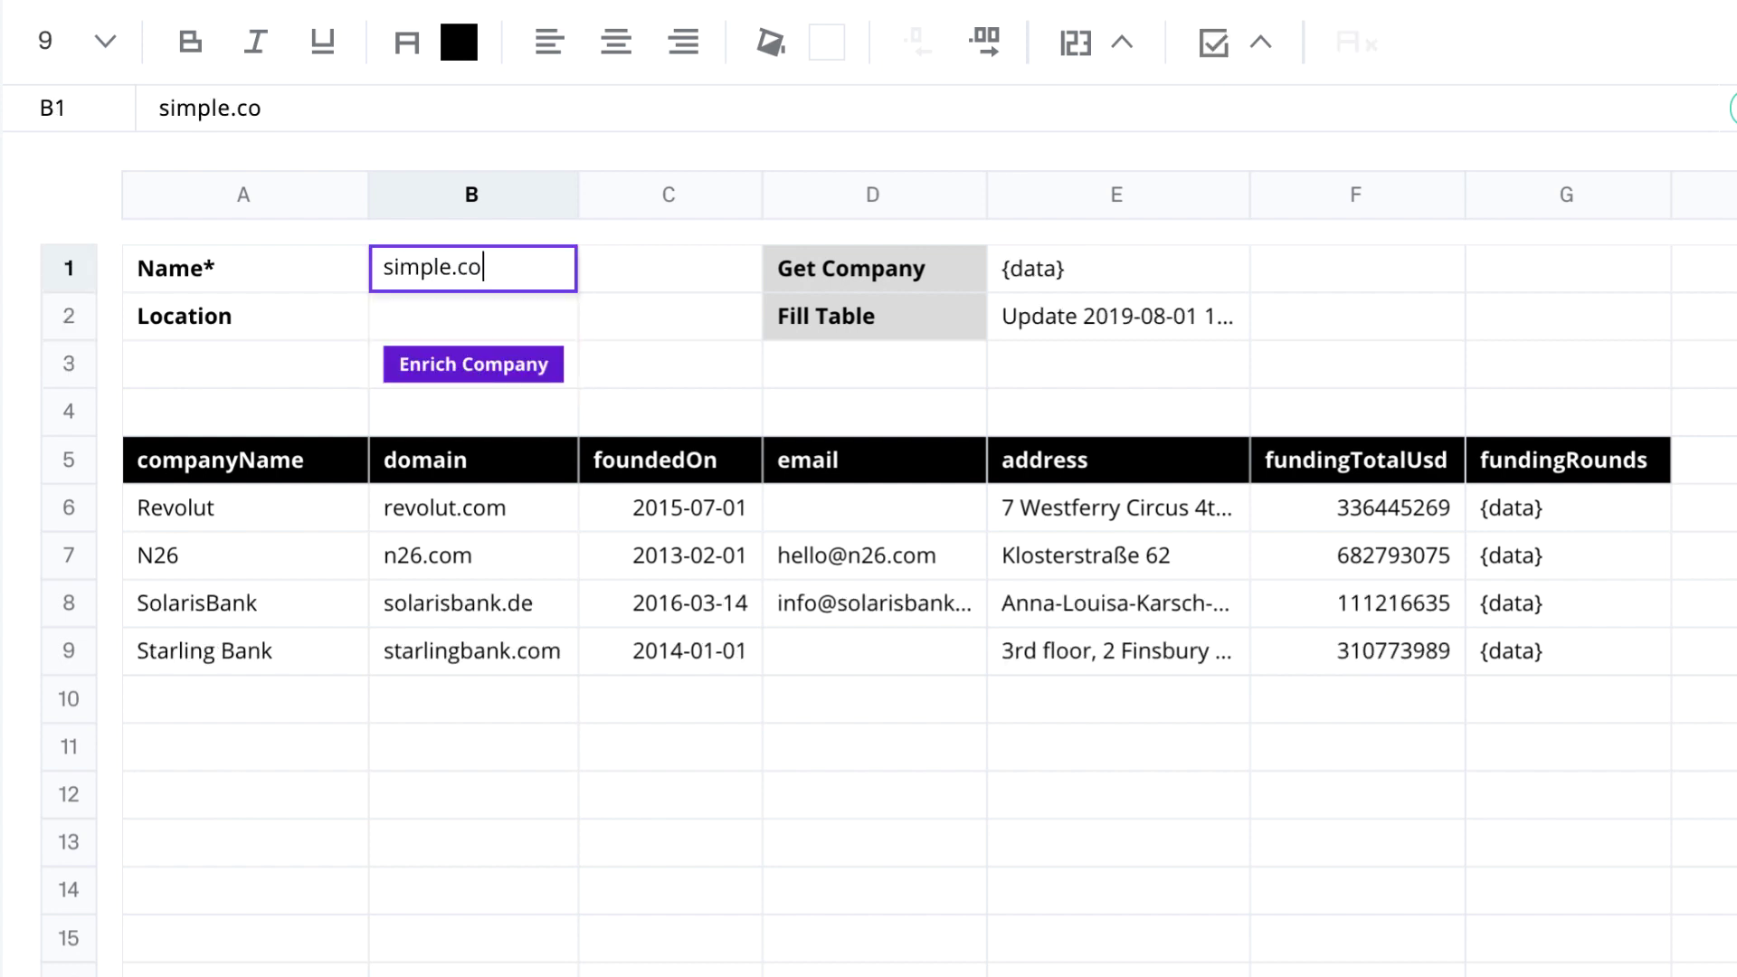
key("Return")
type("Portland")
left_click(473, 363)
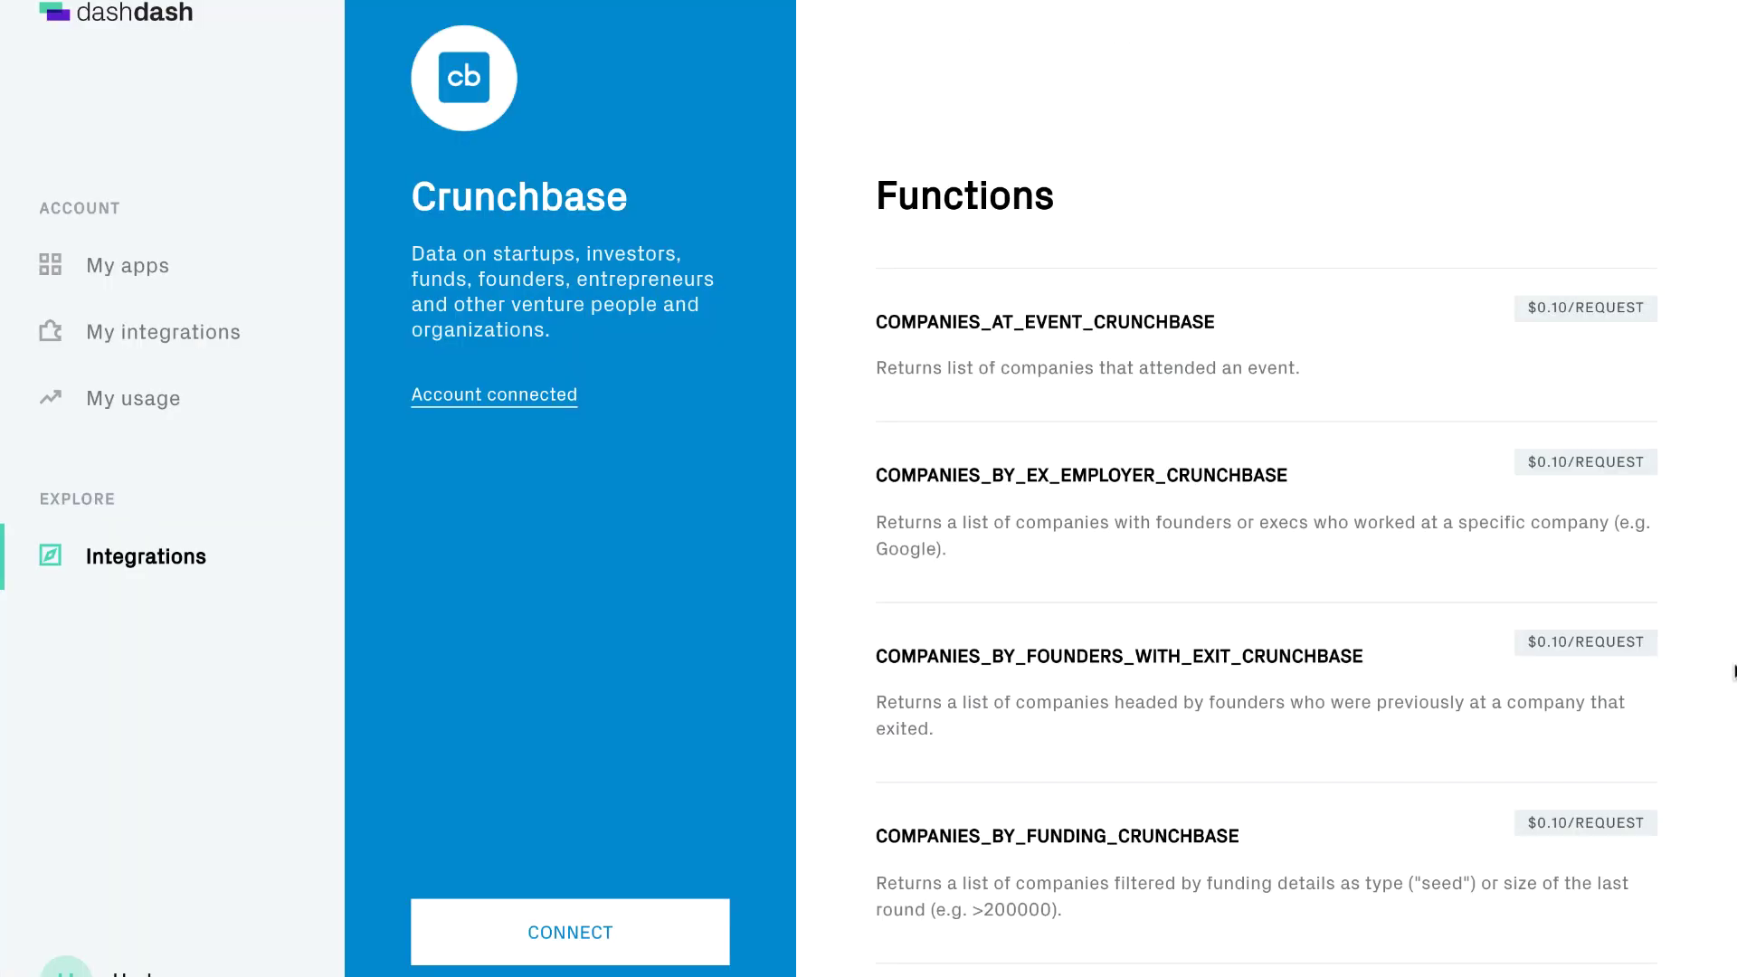
scroll(1733, 671, "down", 2)
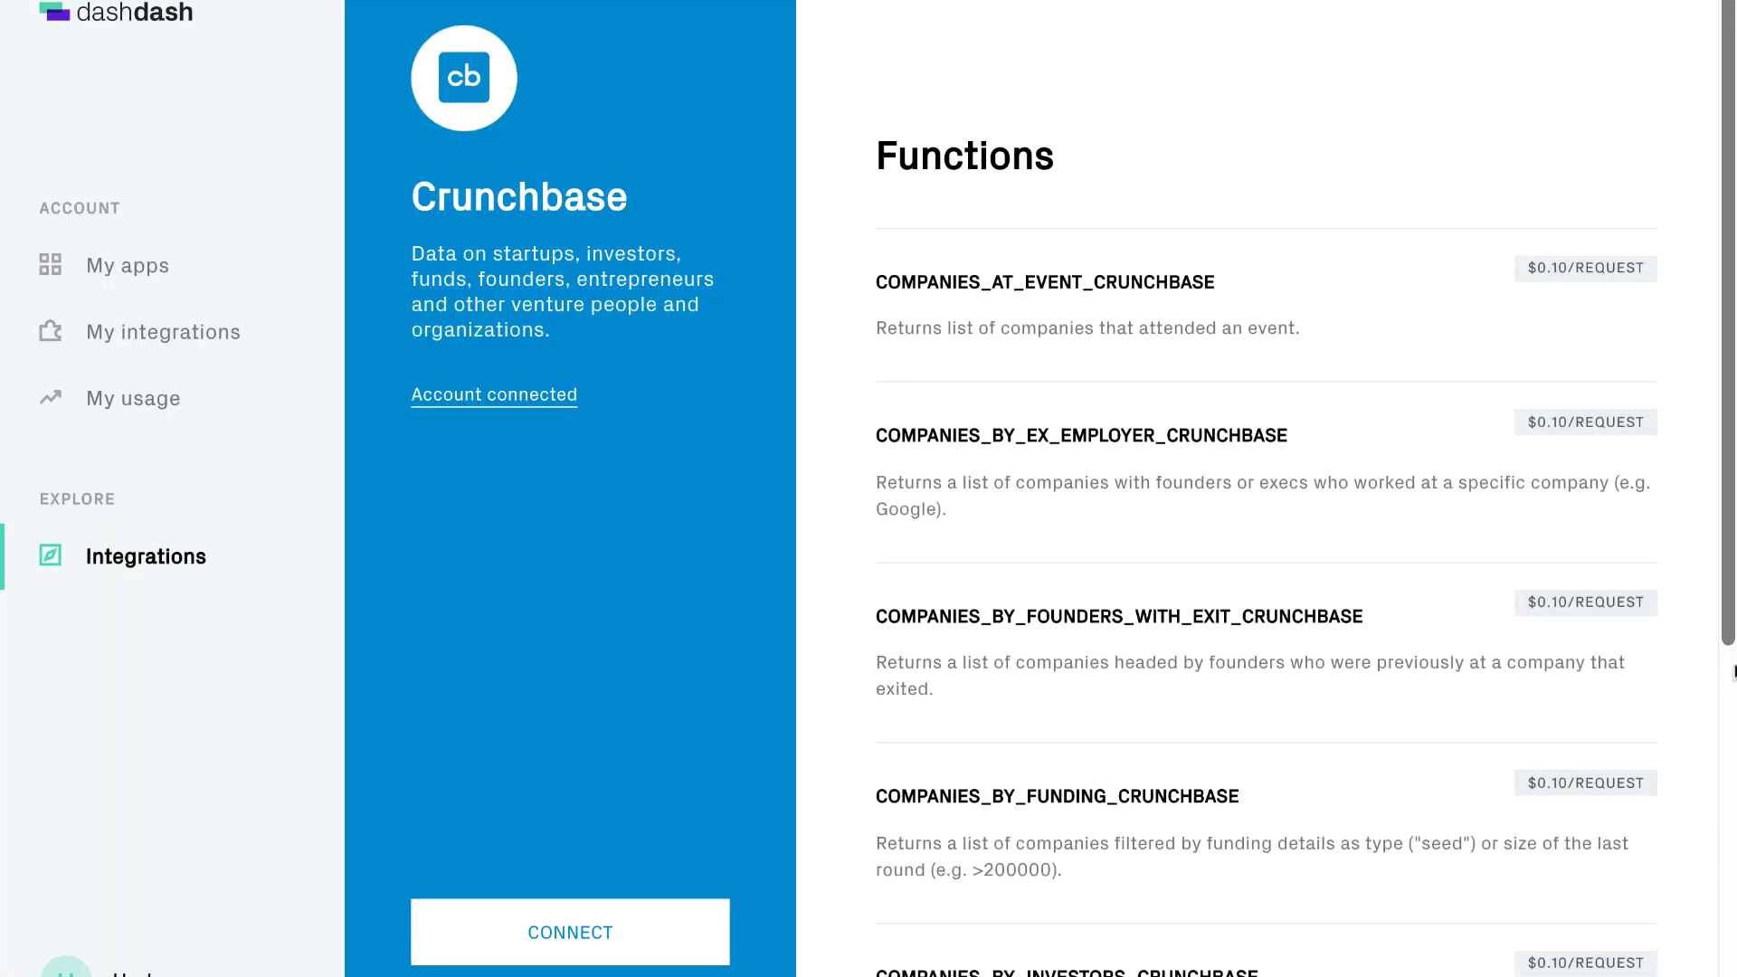
scroll(1733, 672, "down", 2)
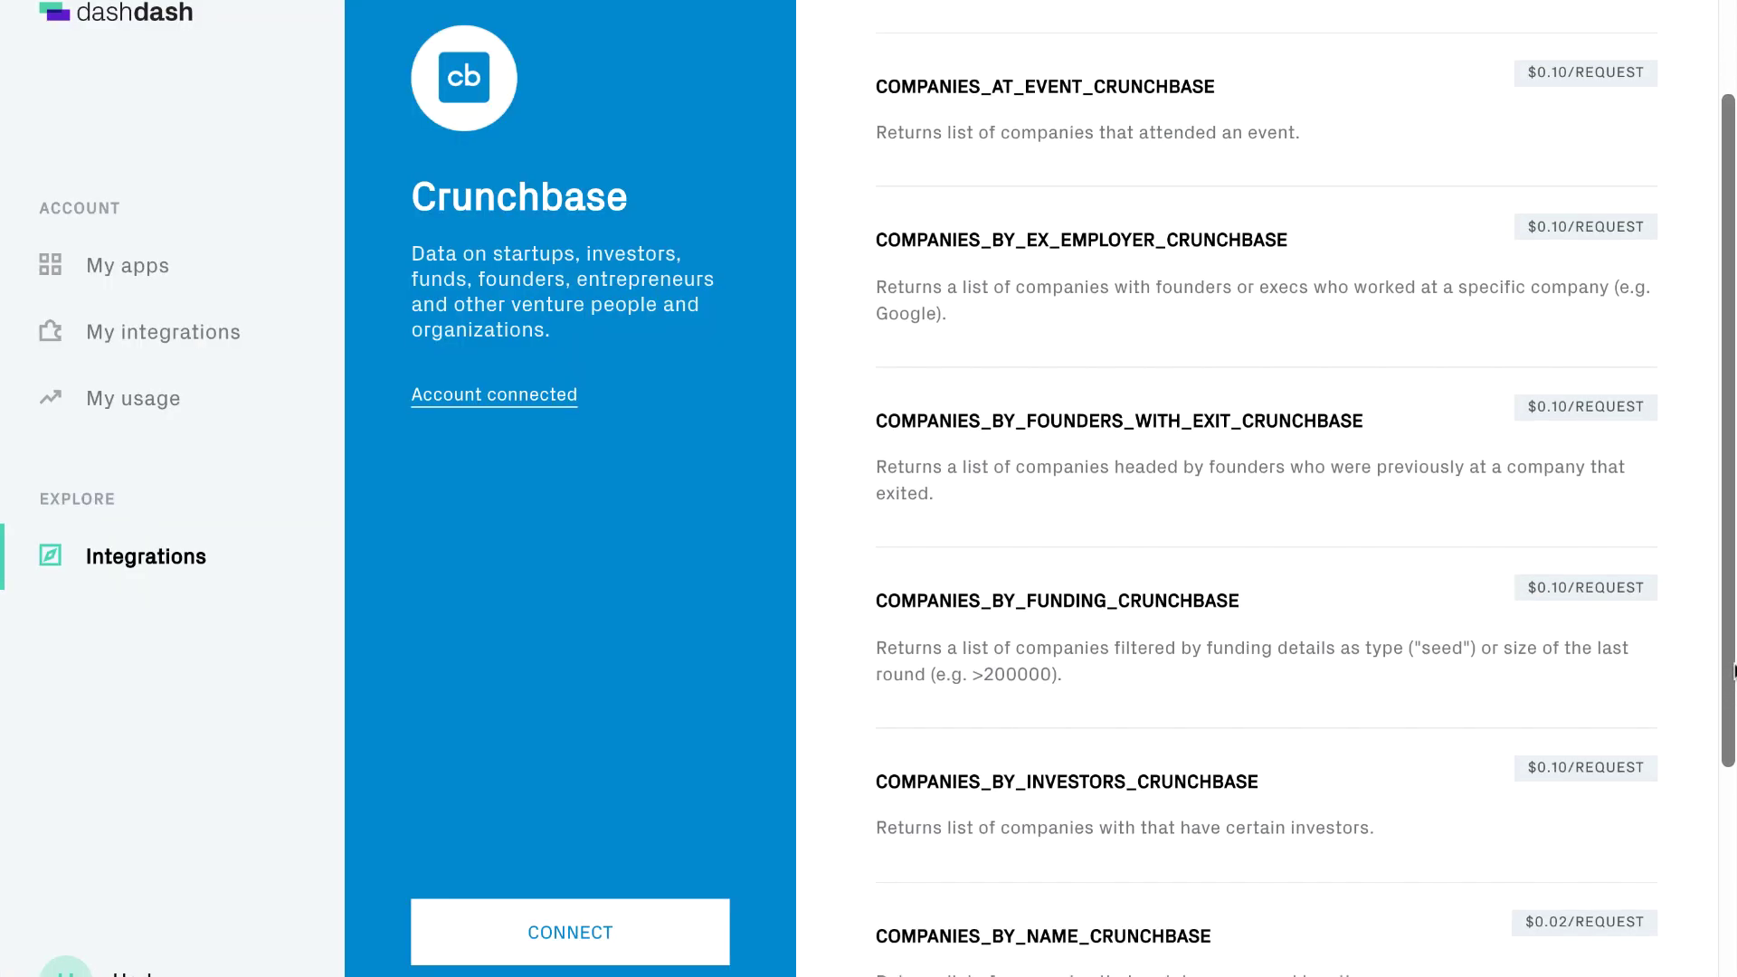
scroll(1734, 671, "down", 1)
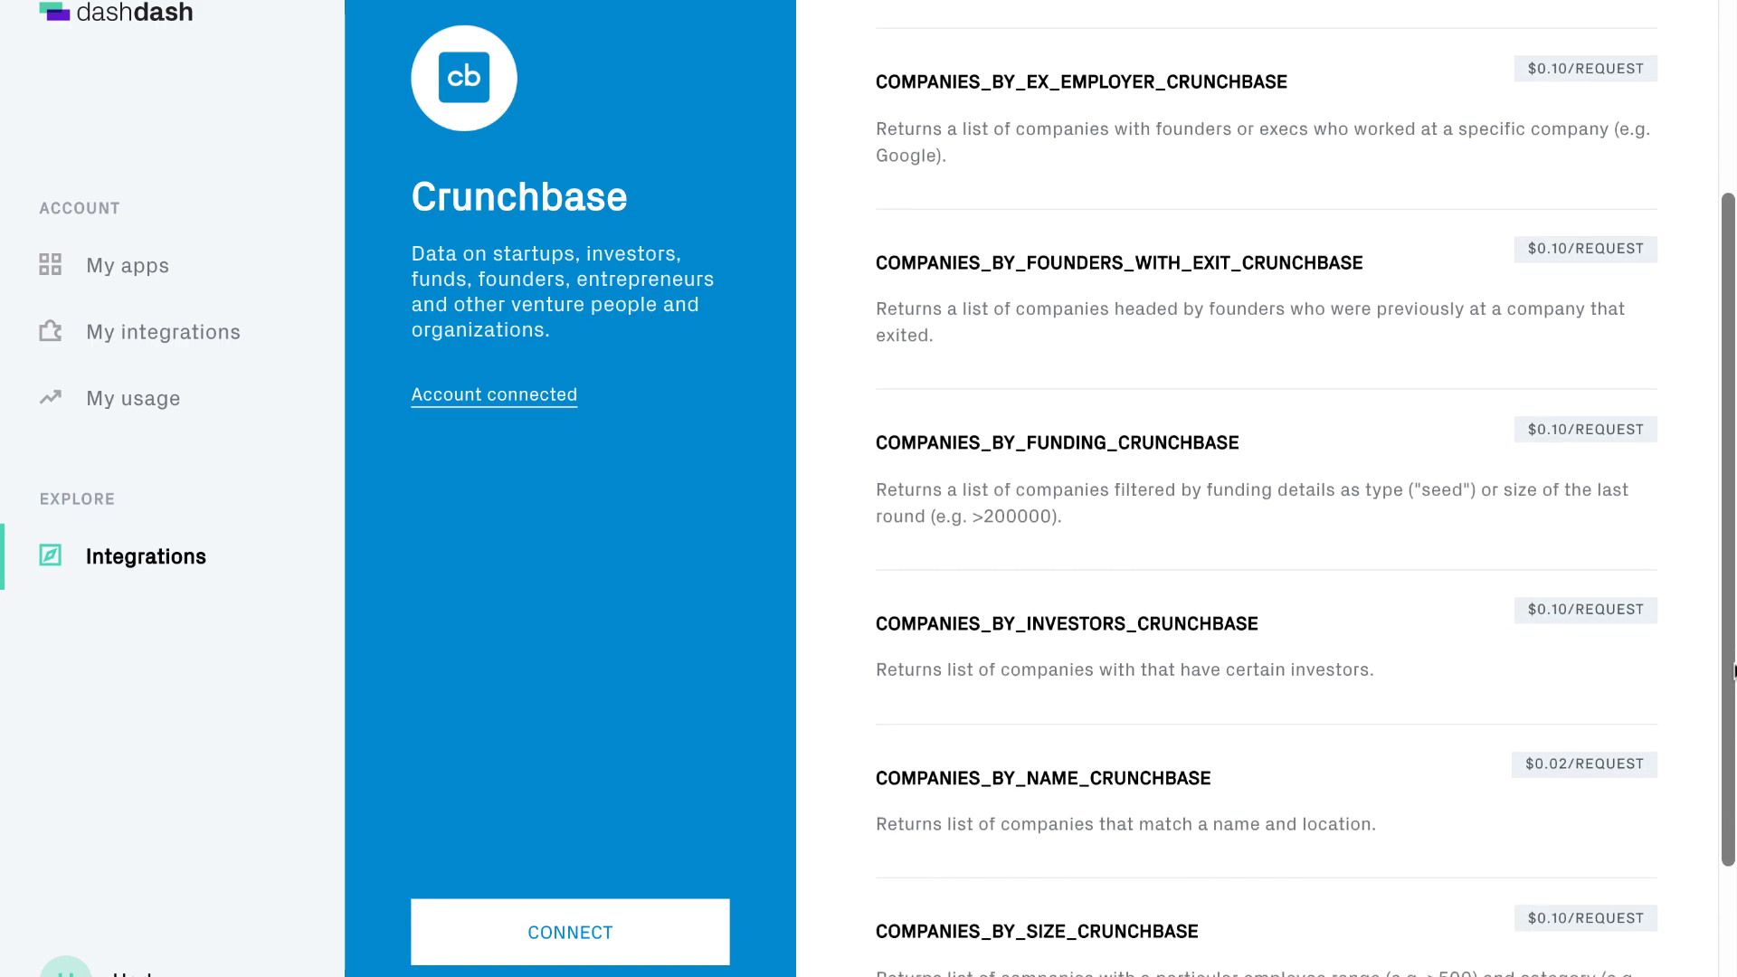
Step: Enter Get Companies in cell B5 and format the cell as a button
type("Get Companies")
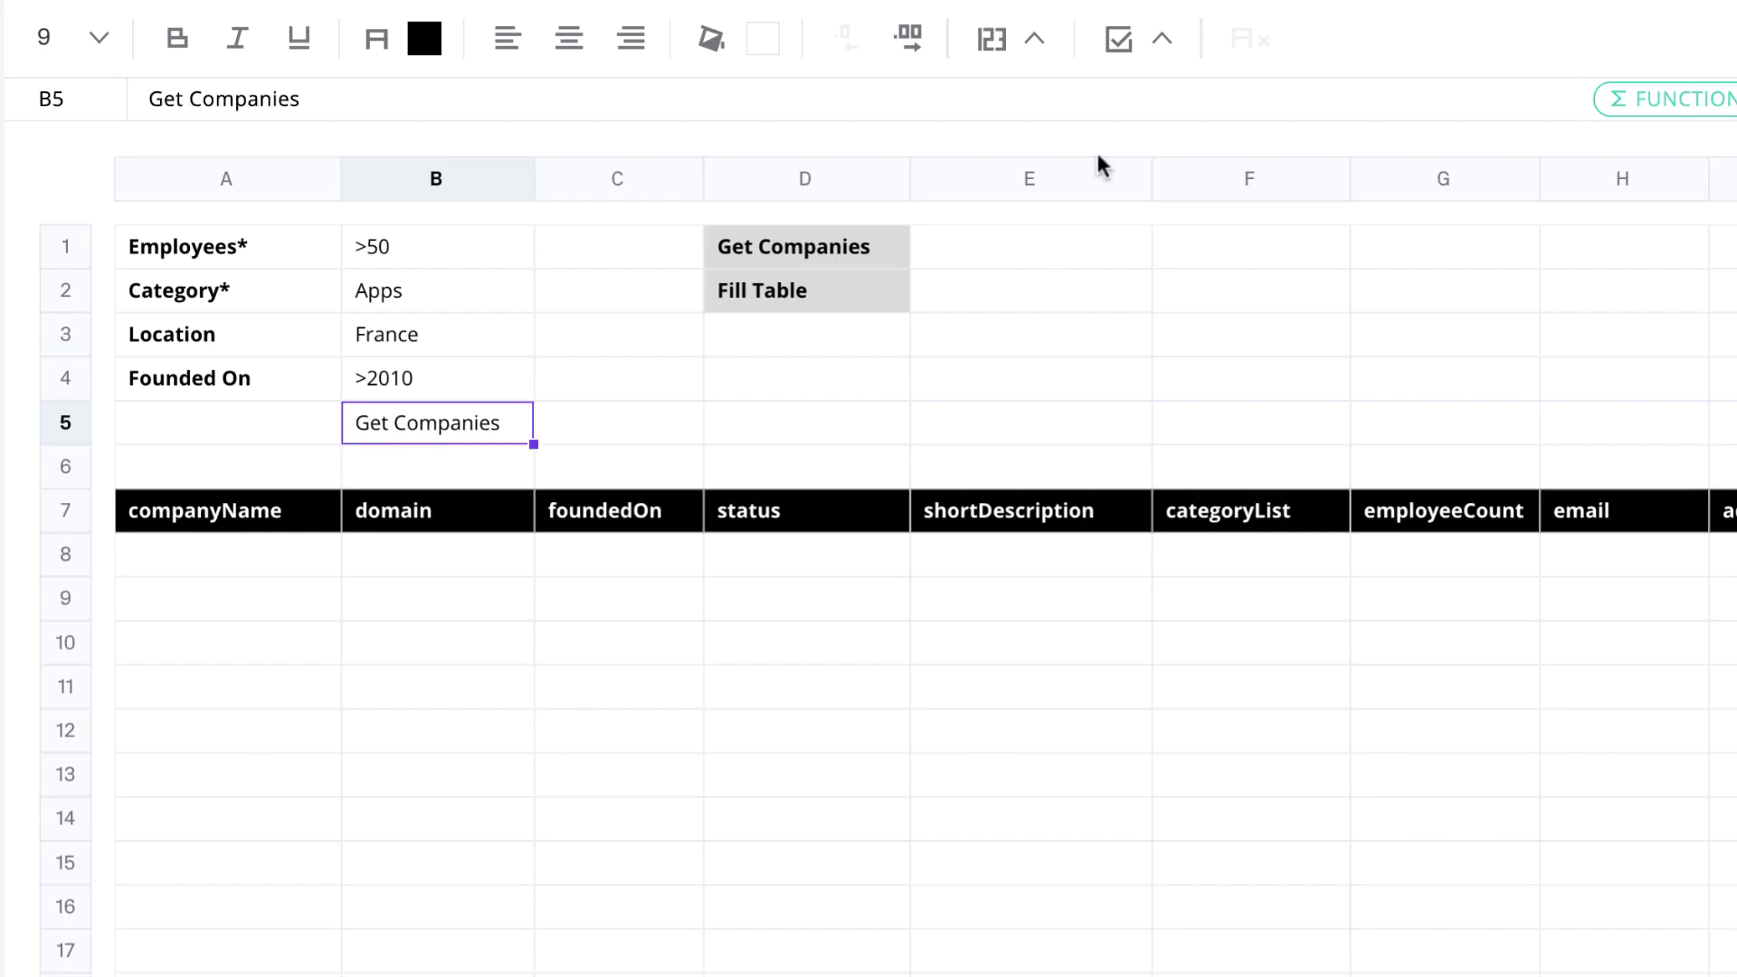
left_click(1161, 38)
left_click(1174, 124)
Step: Enter an IF formula in cell E1 that runs COMPANIES_BY_SIZE_CRUNCHBASE(B1,B2,B3,B4) when B5 equals "Get Companies"
left_click(1031, 246)
type("=IF(B")
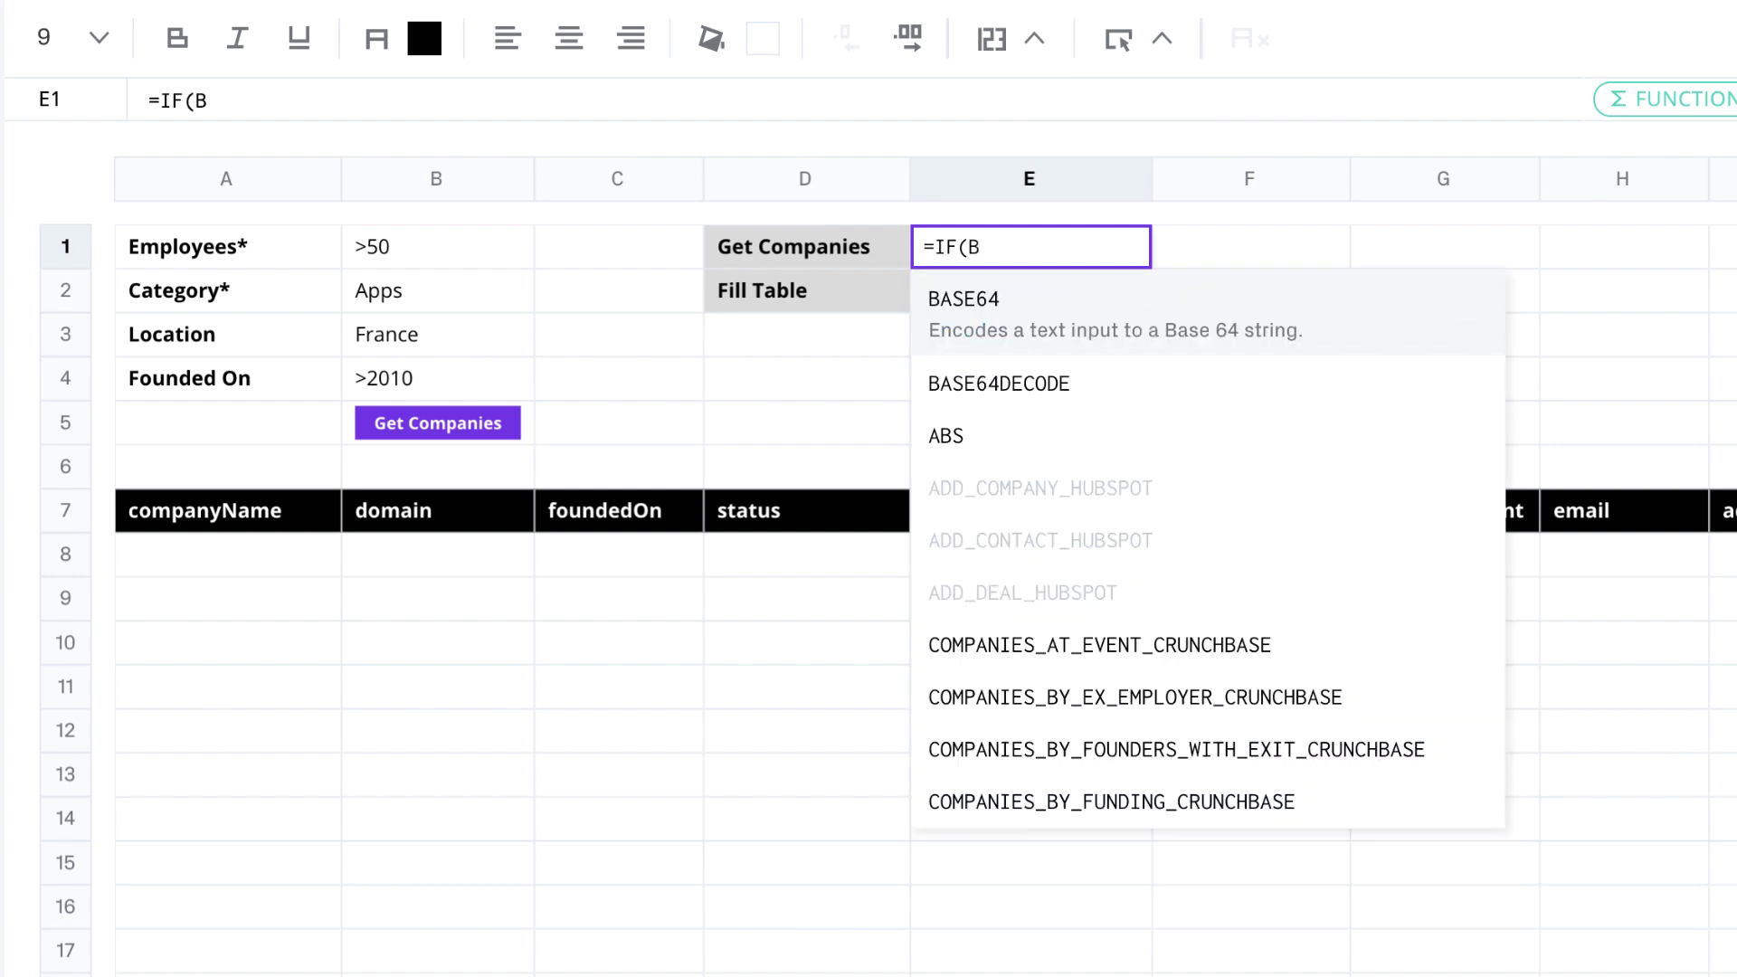
type("5=\"Get Companies\",COMPANIES_BY")
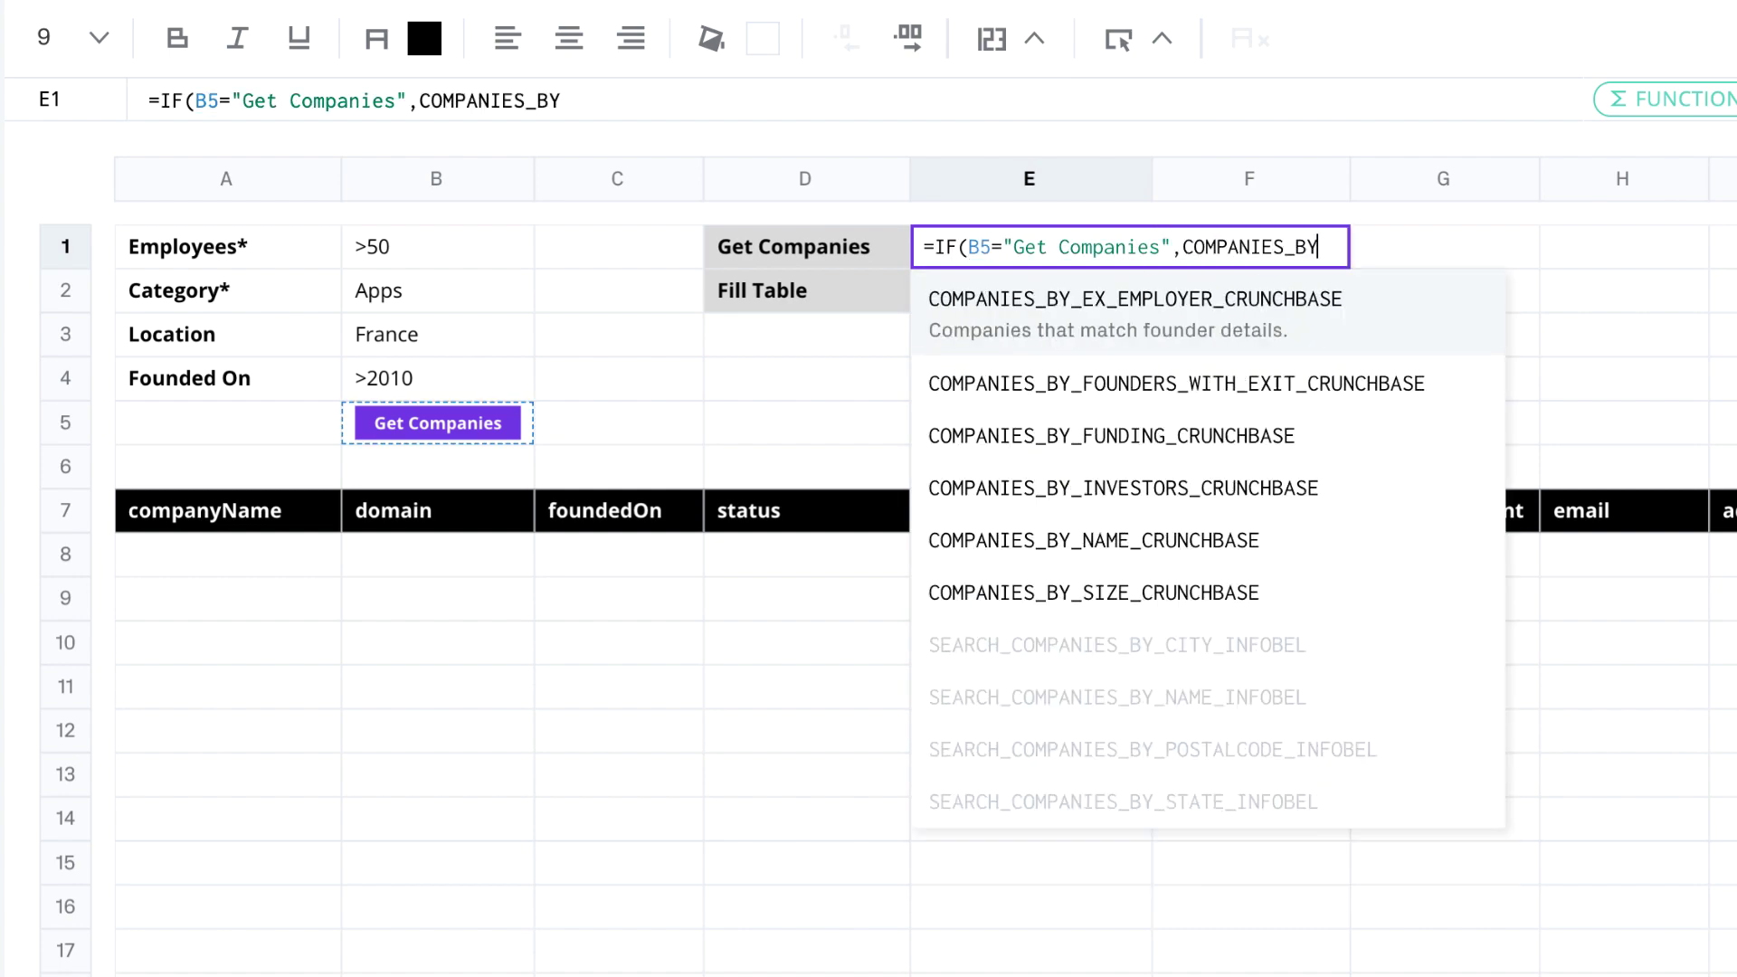
type("_SIZE_CRUNCHBASE(B1,B2,B4),\"\")")
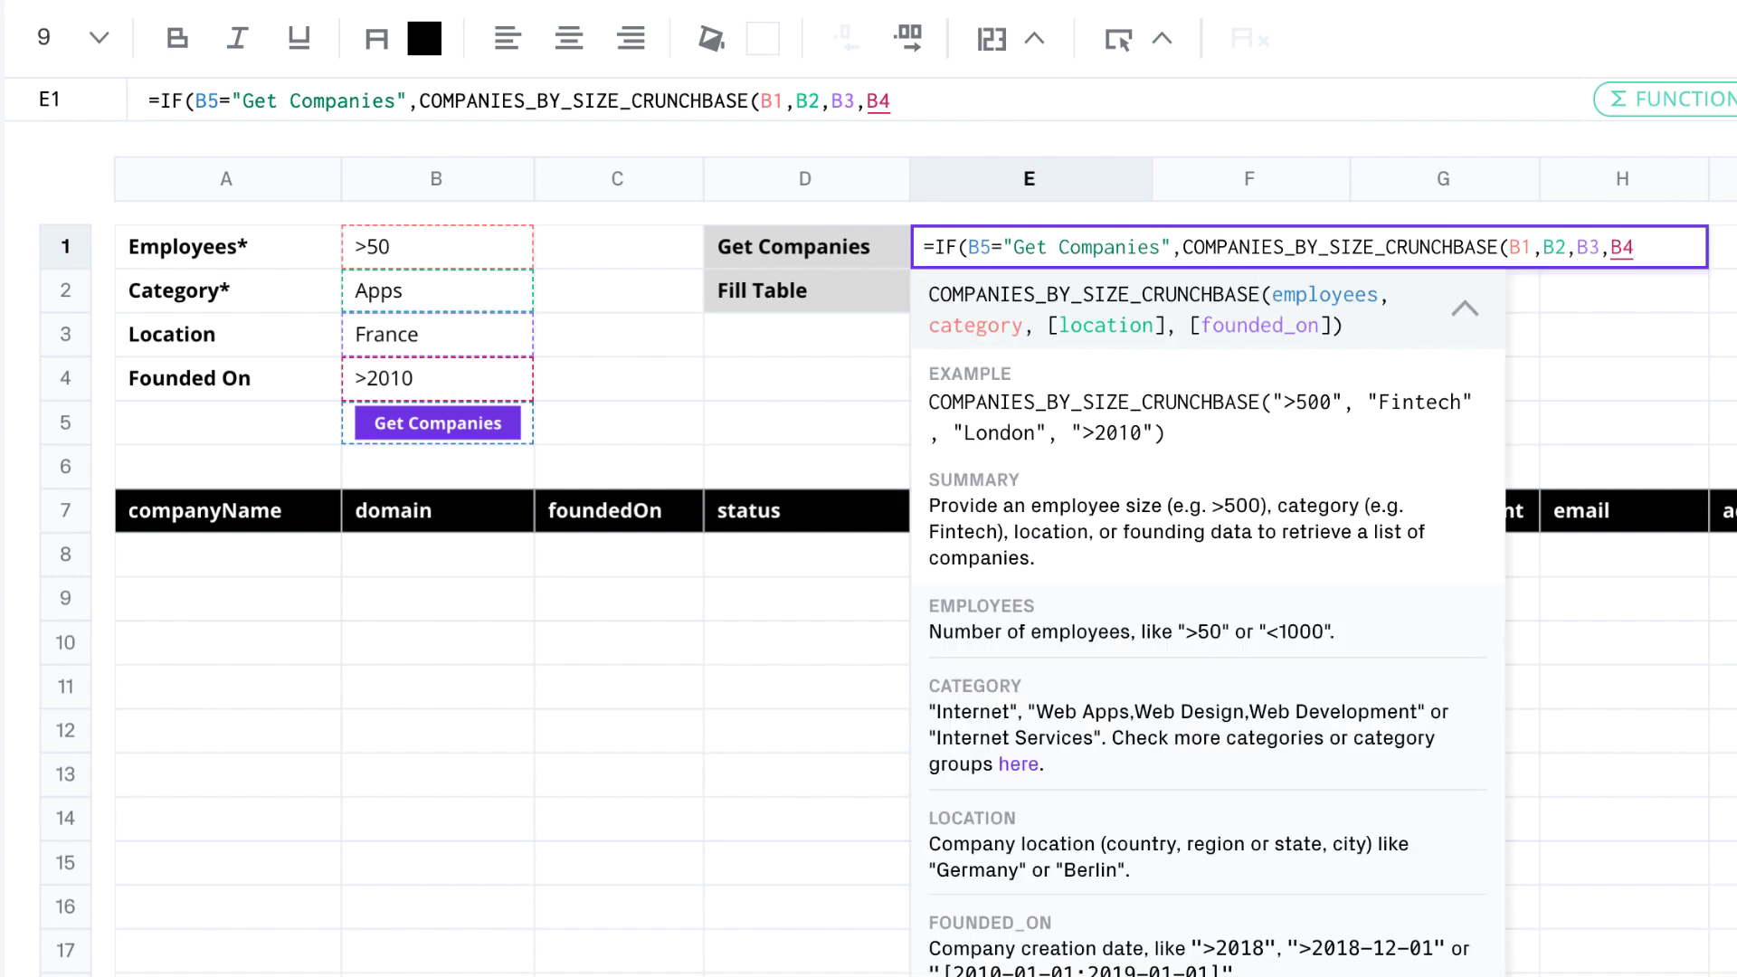
Step: Run Get Companies for the size search and for the sheet with the last funding criteria
left_click(525, 433)
left_click(439, 441)
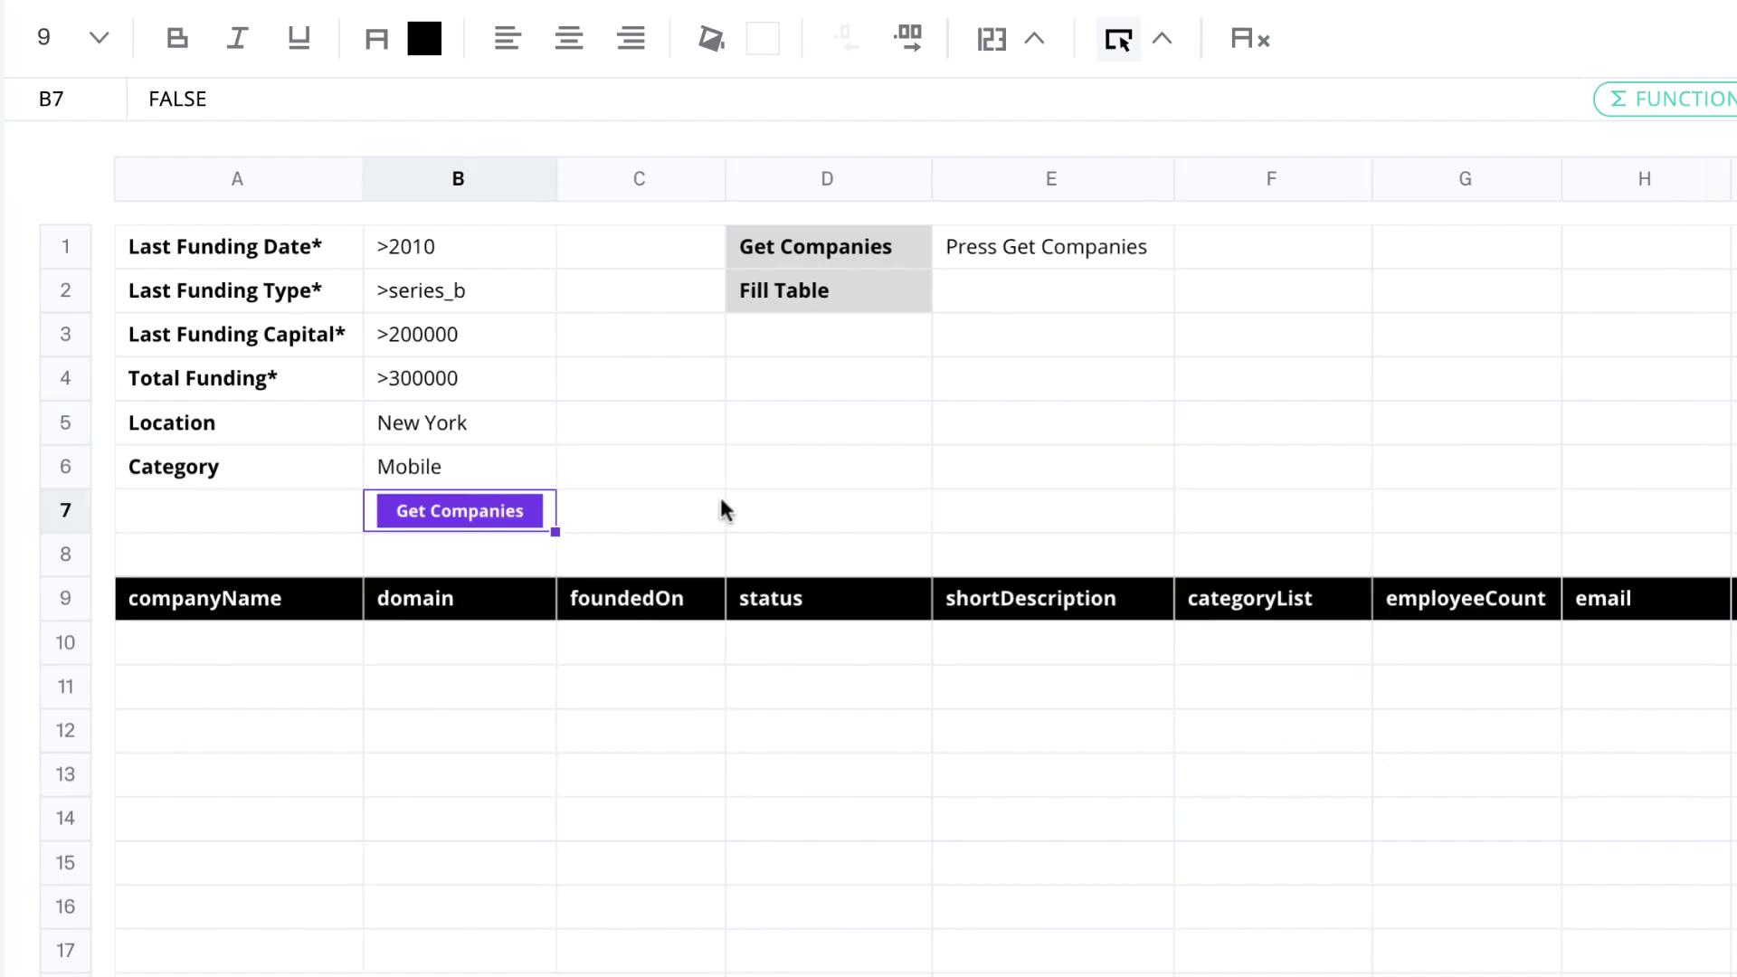
left_click(495, 522)
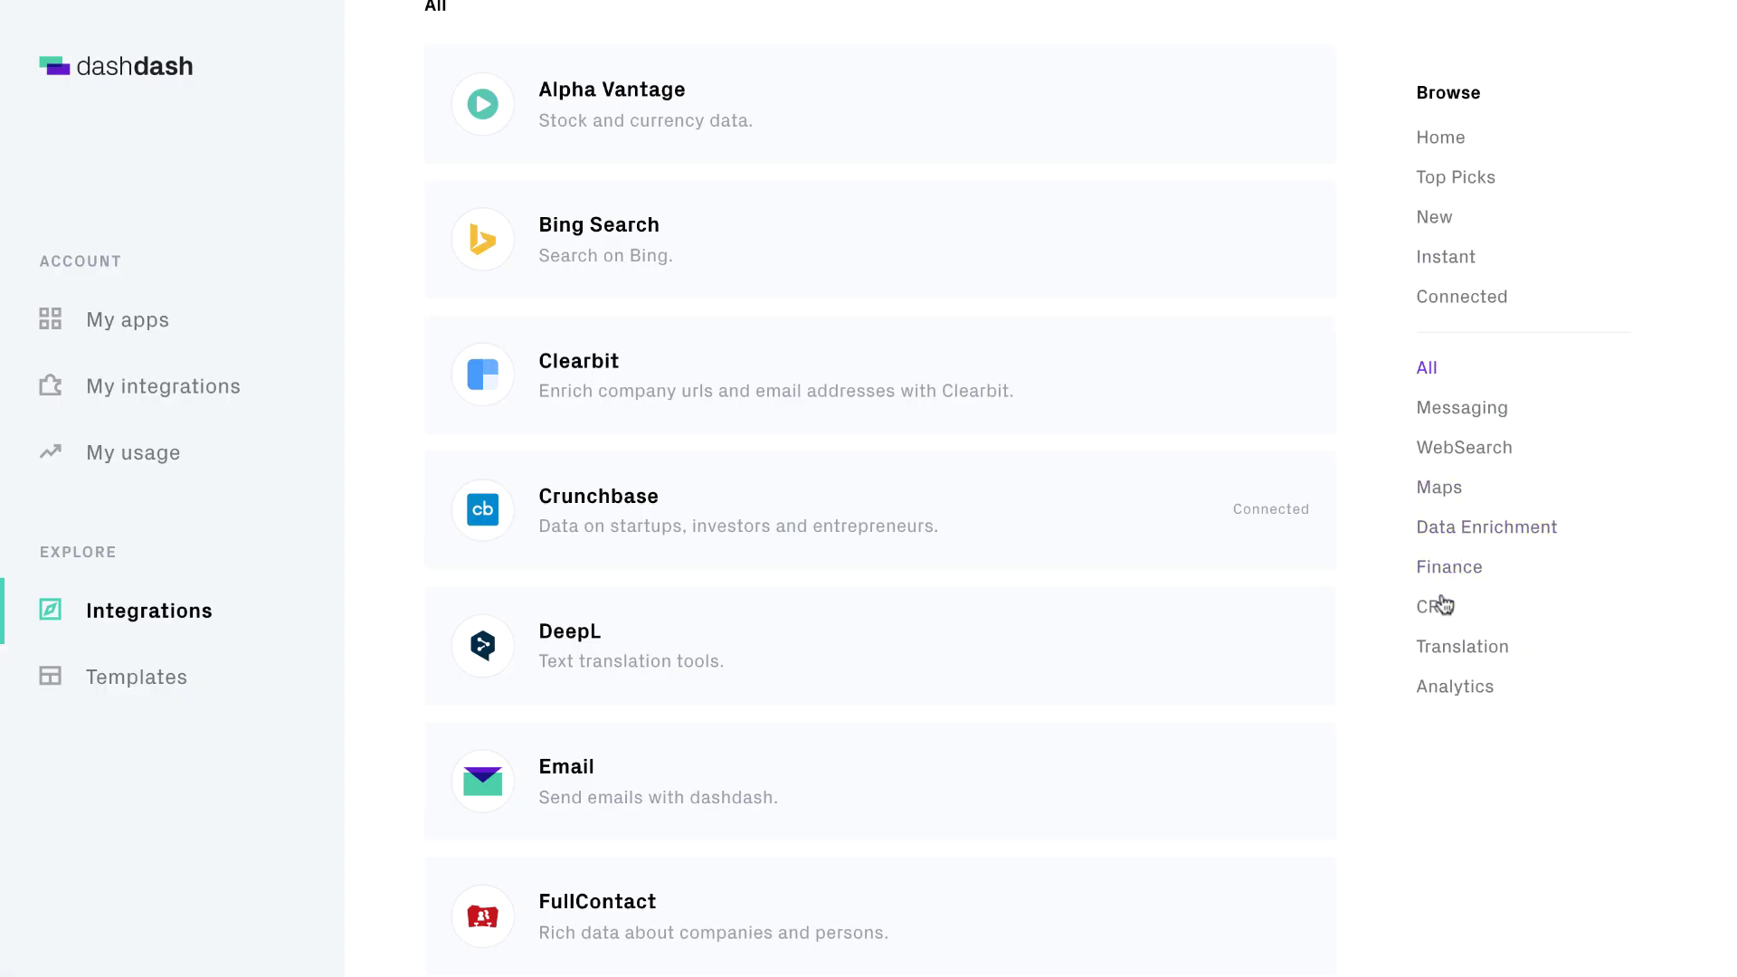
Step: Show only the CRM integrations in the integrations catalogue
left_click(1438, 605)
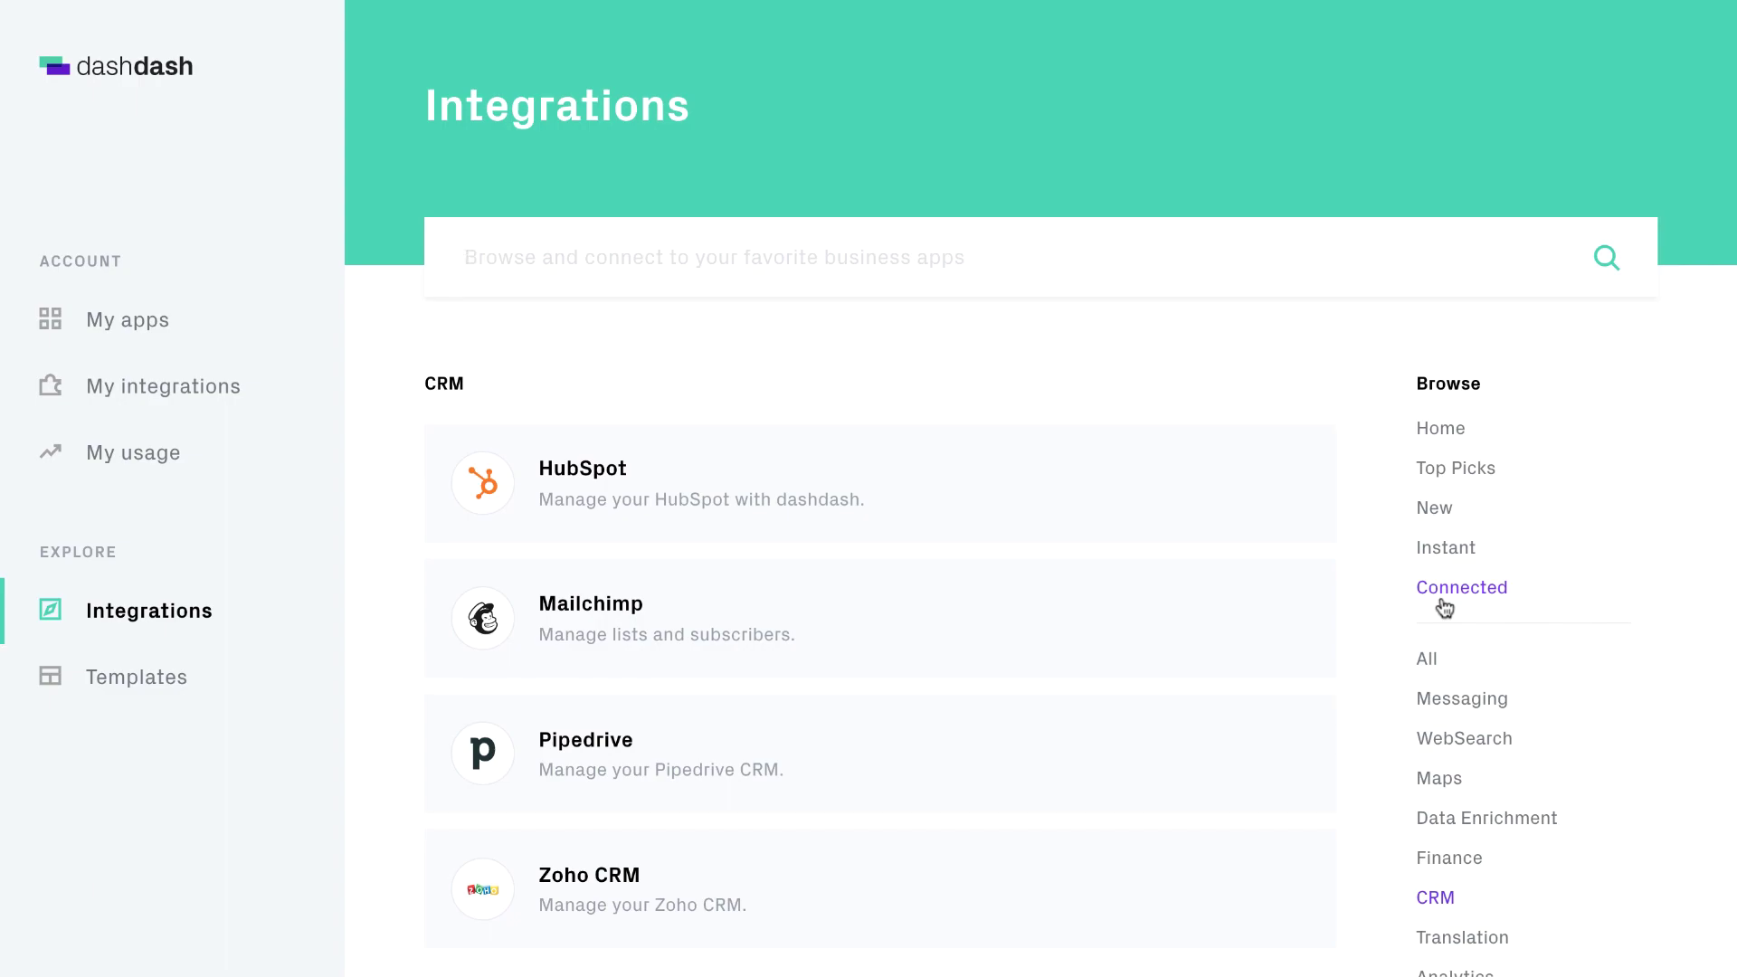